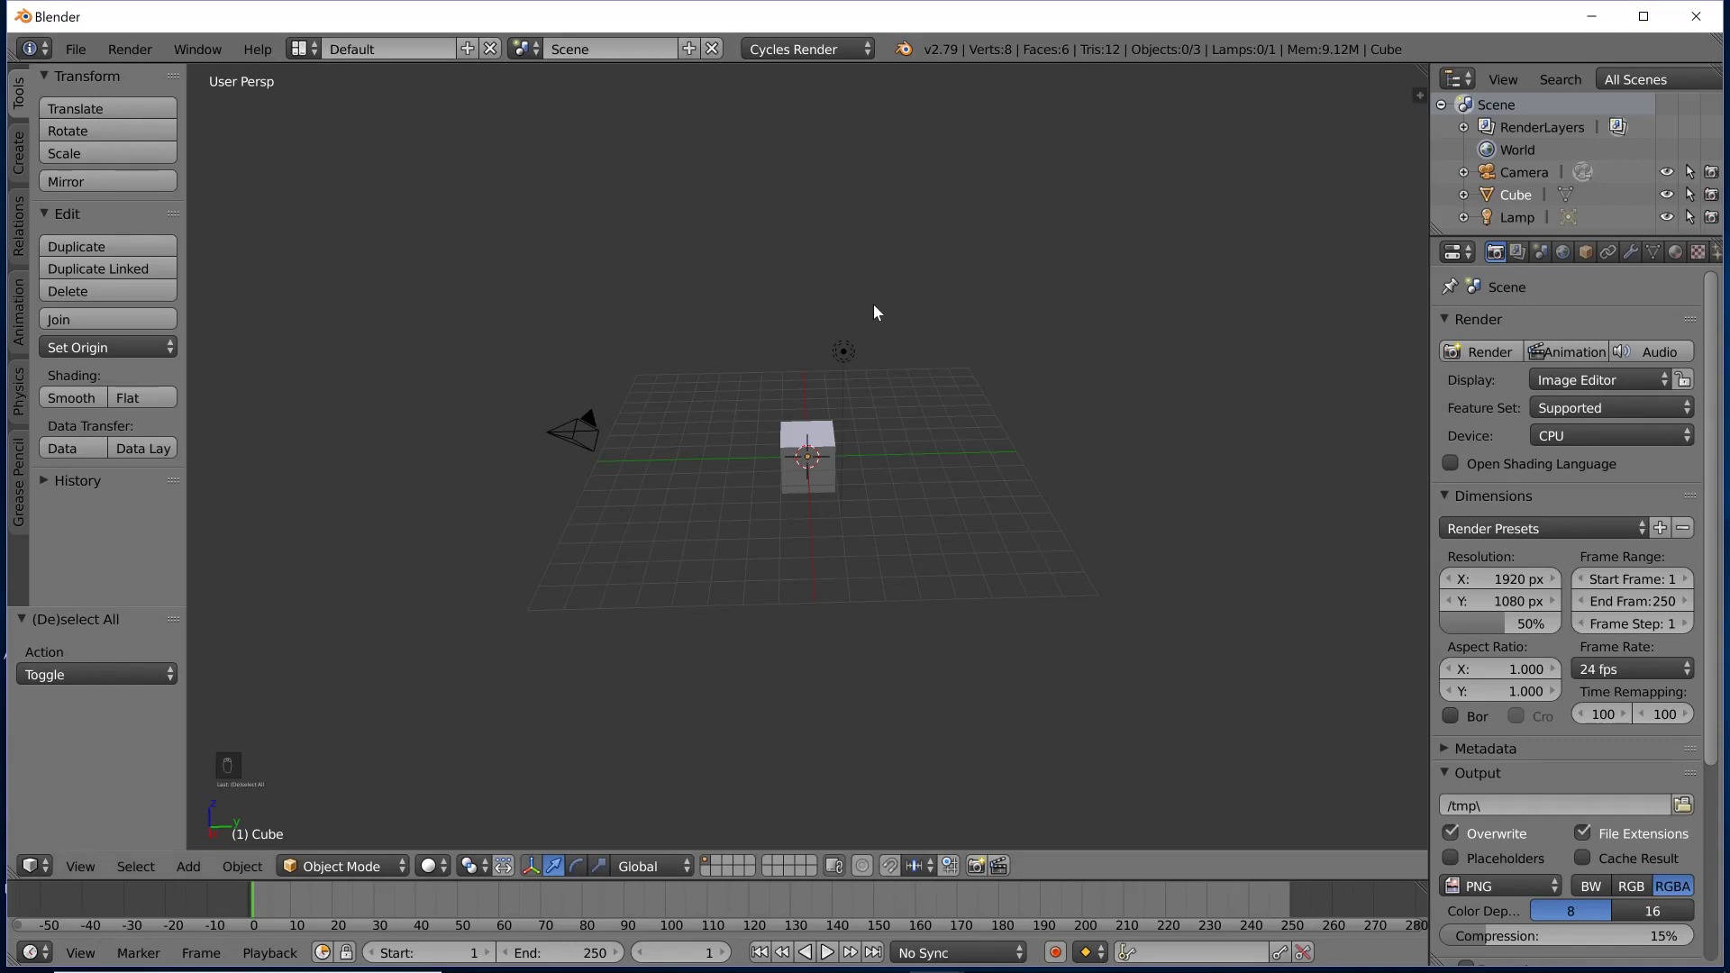
middle_drag(721, 405, 852, 441)
middle_drag(883, 498, 996, 506)
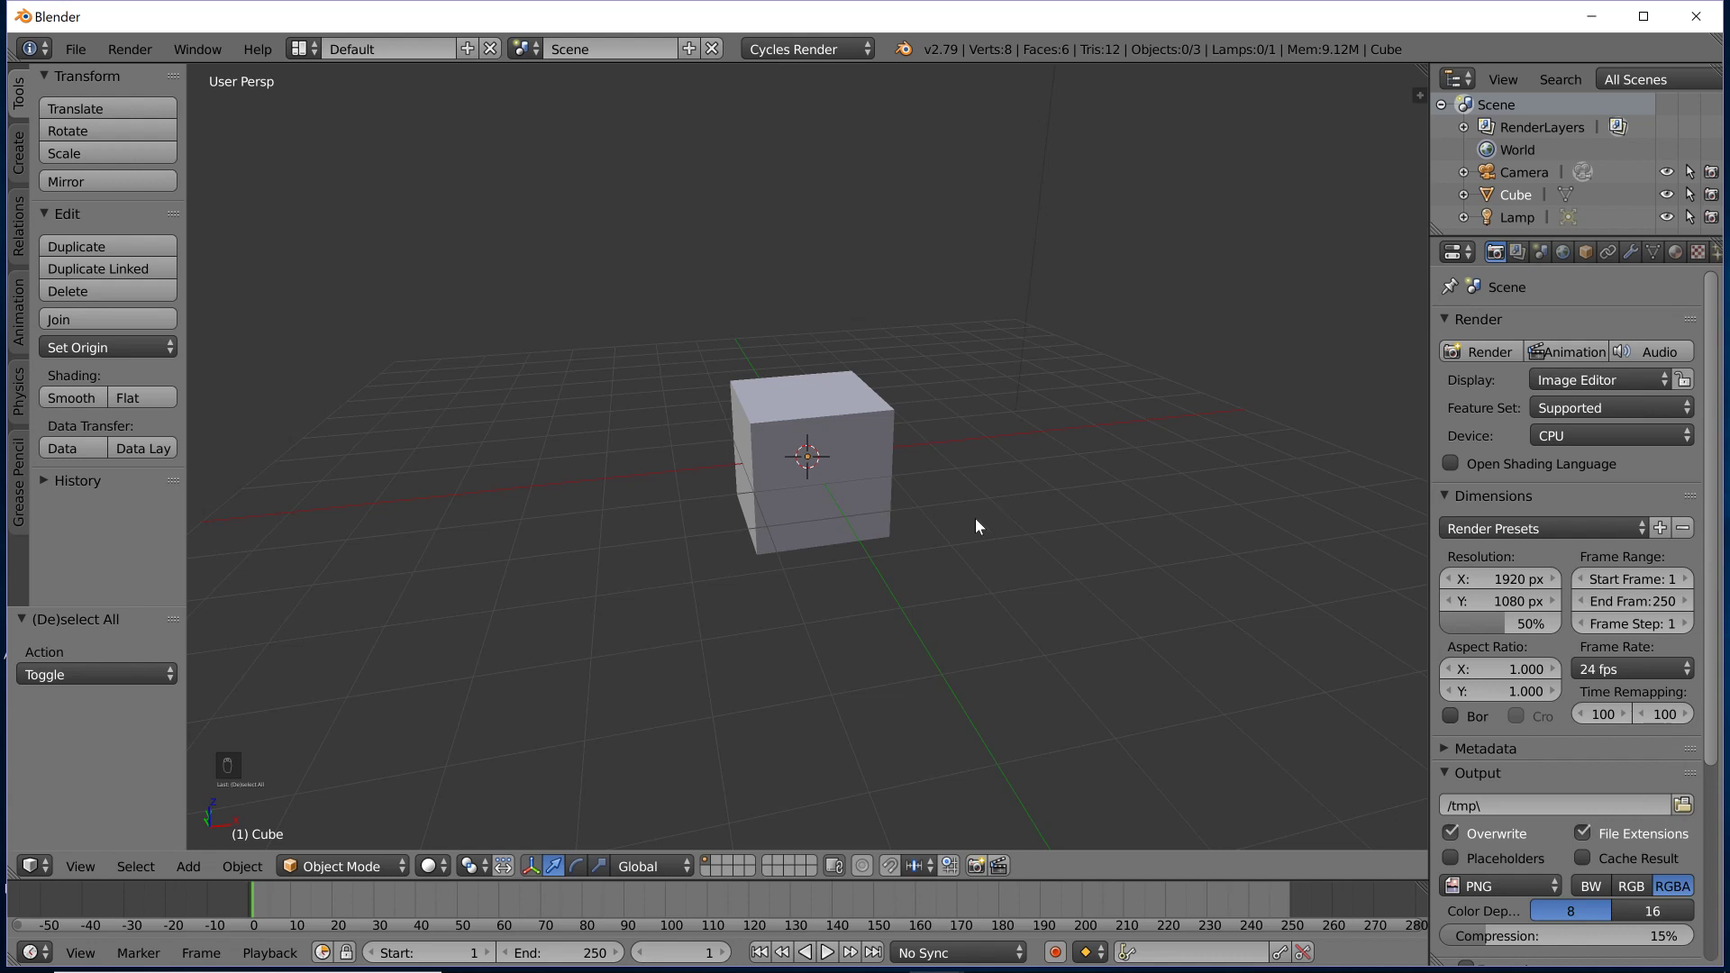
middle_drag(975, 517, 981, 546)
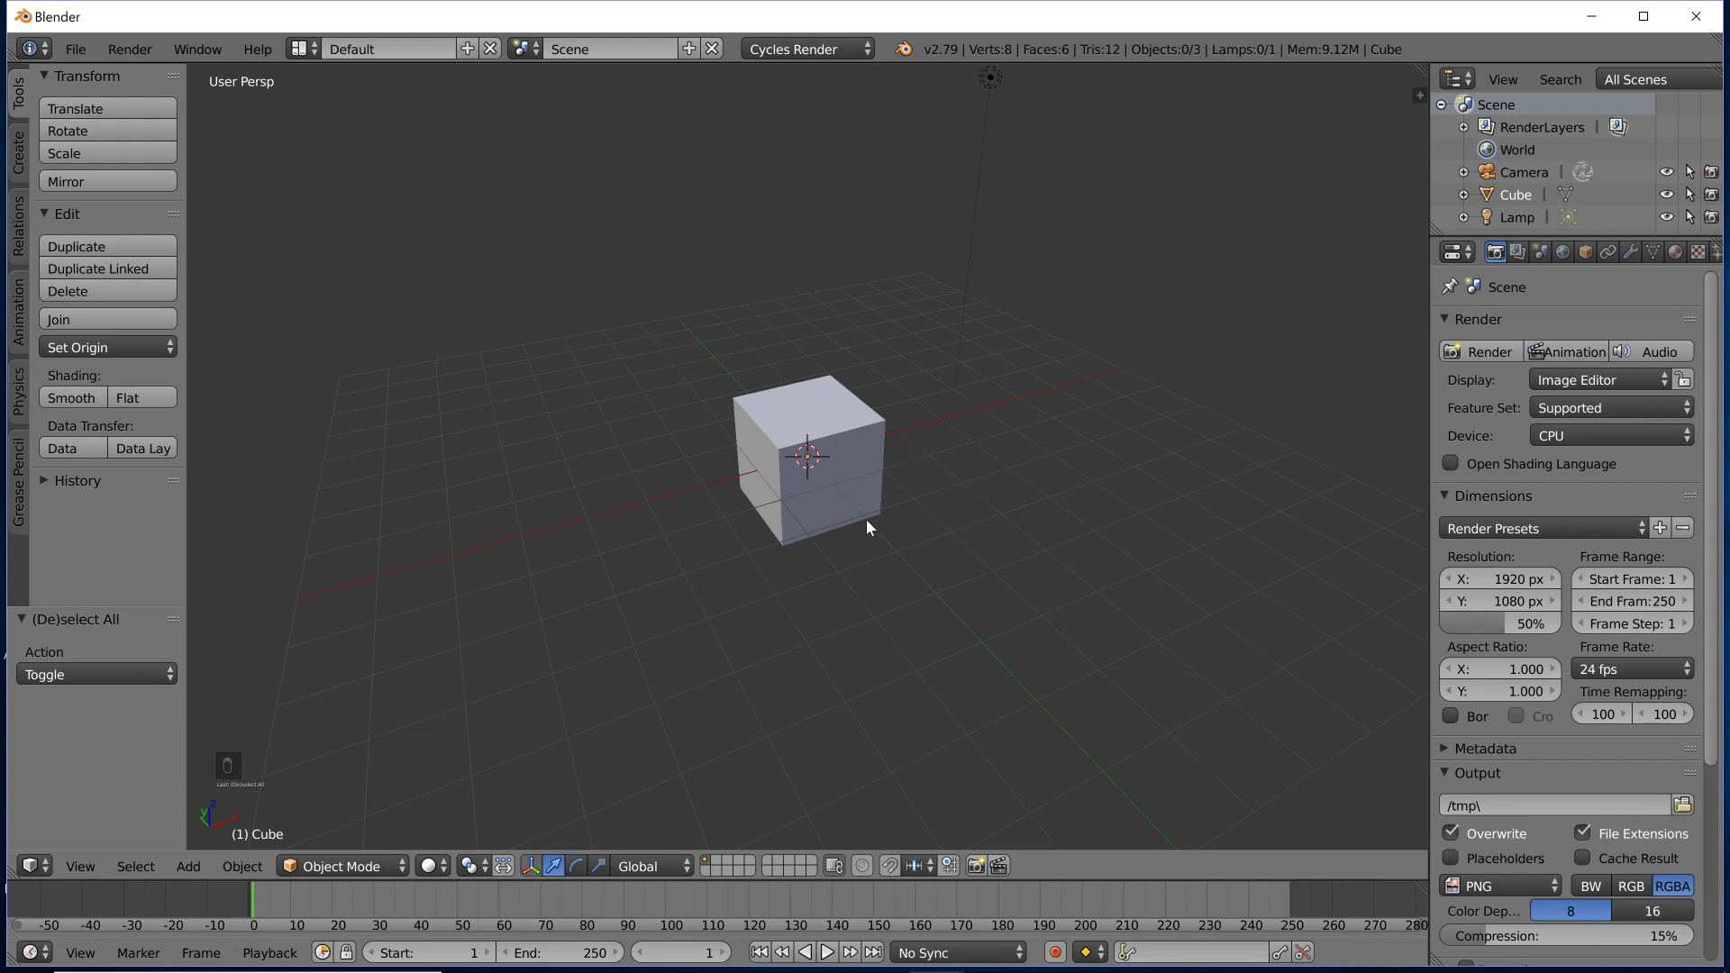
middle_drag(770, 465, 905, 462)
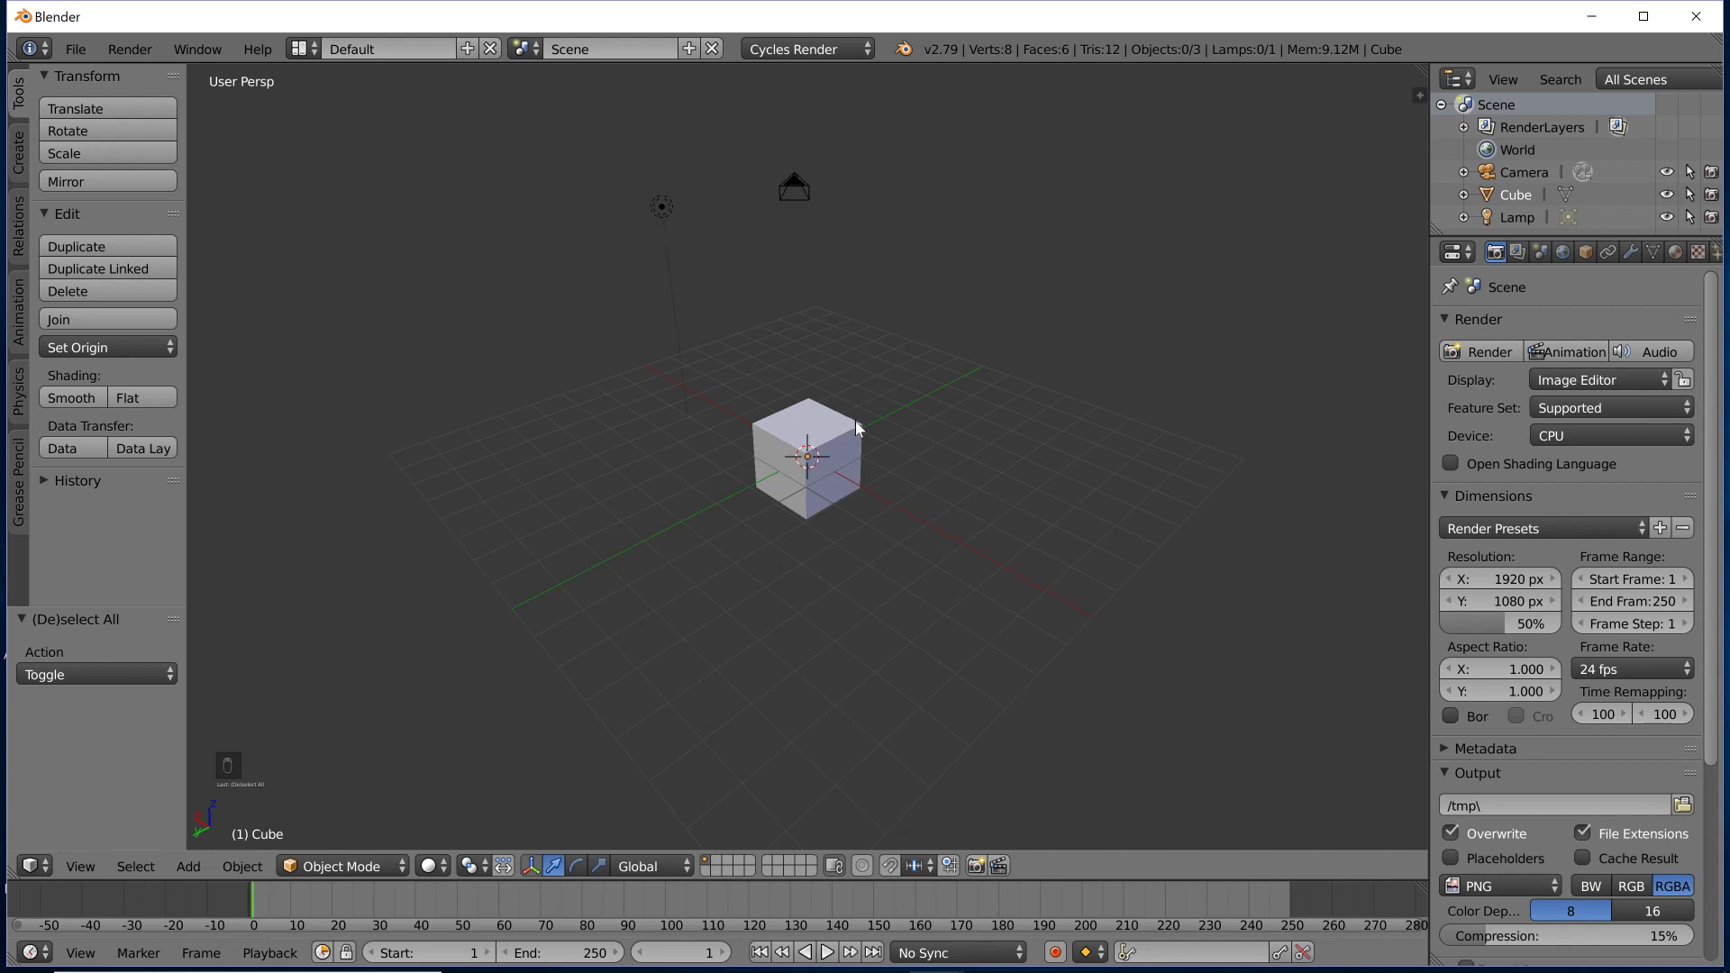
scroll(815, 554, down, 5)
scroll(813, 574, up, 5)
scroll(813, 581, up, 3)
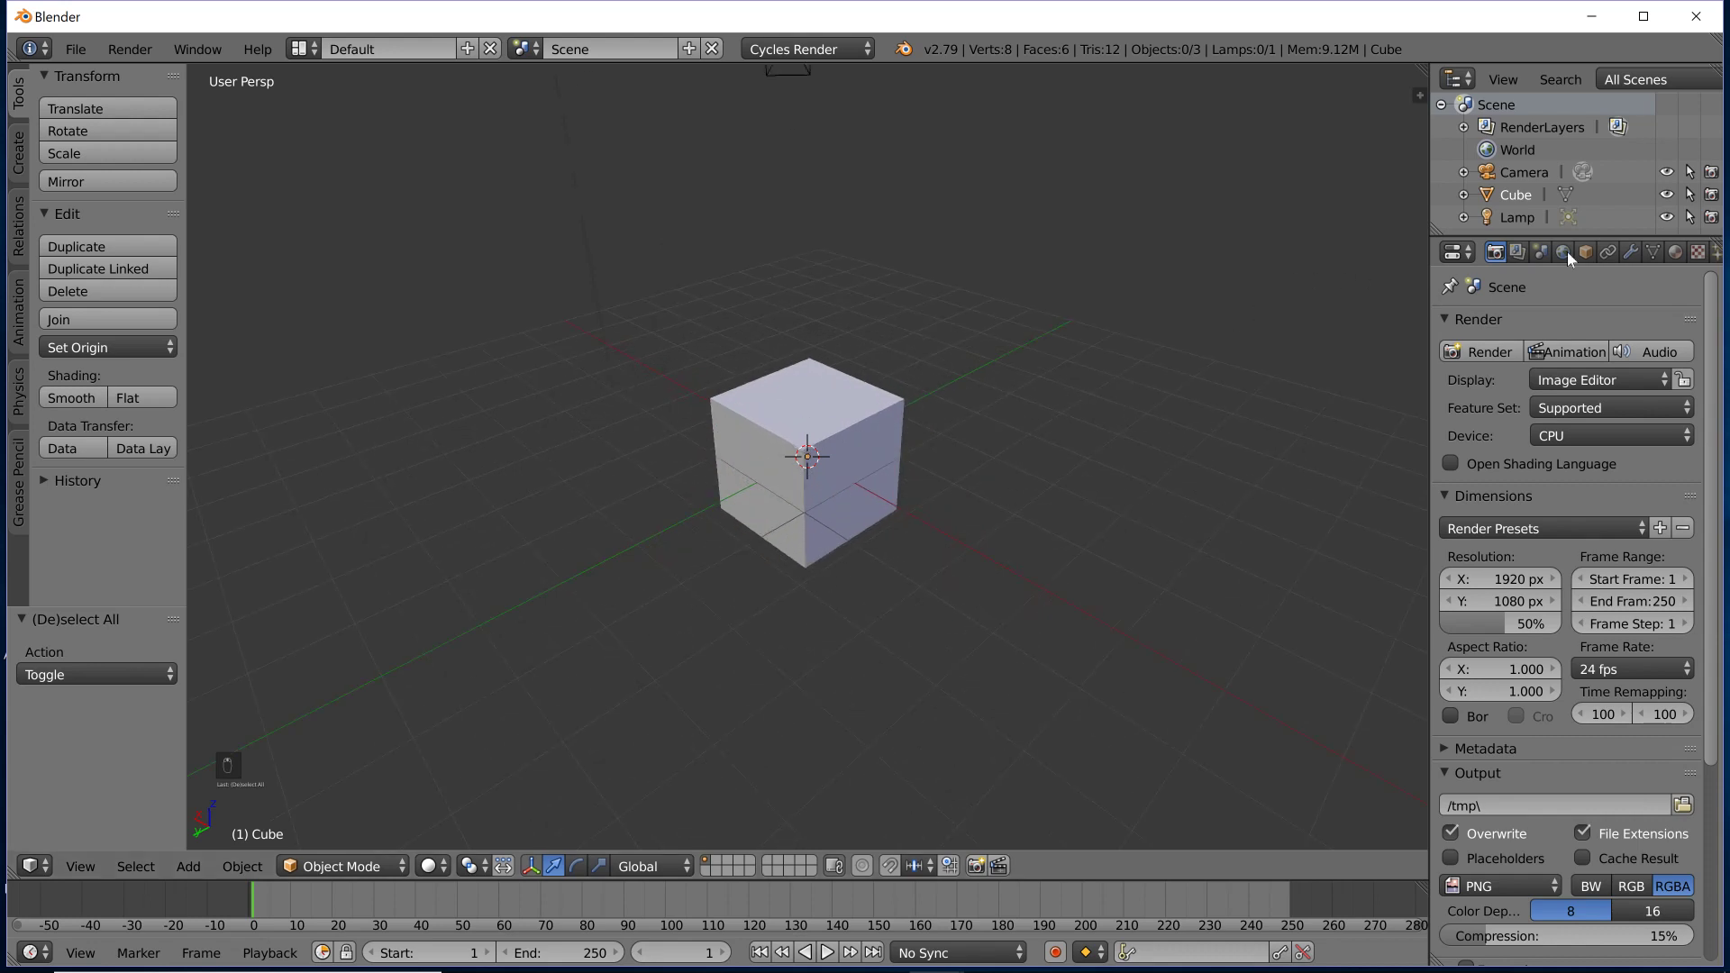
Select the default cube and delete it from the scene.
click(1539, 195)
scroll(766, 454, down, 4)
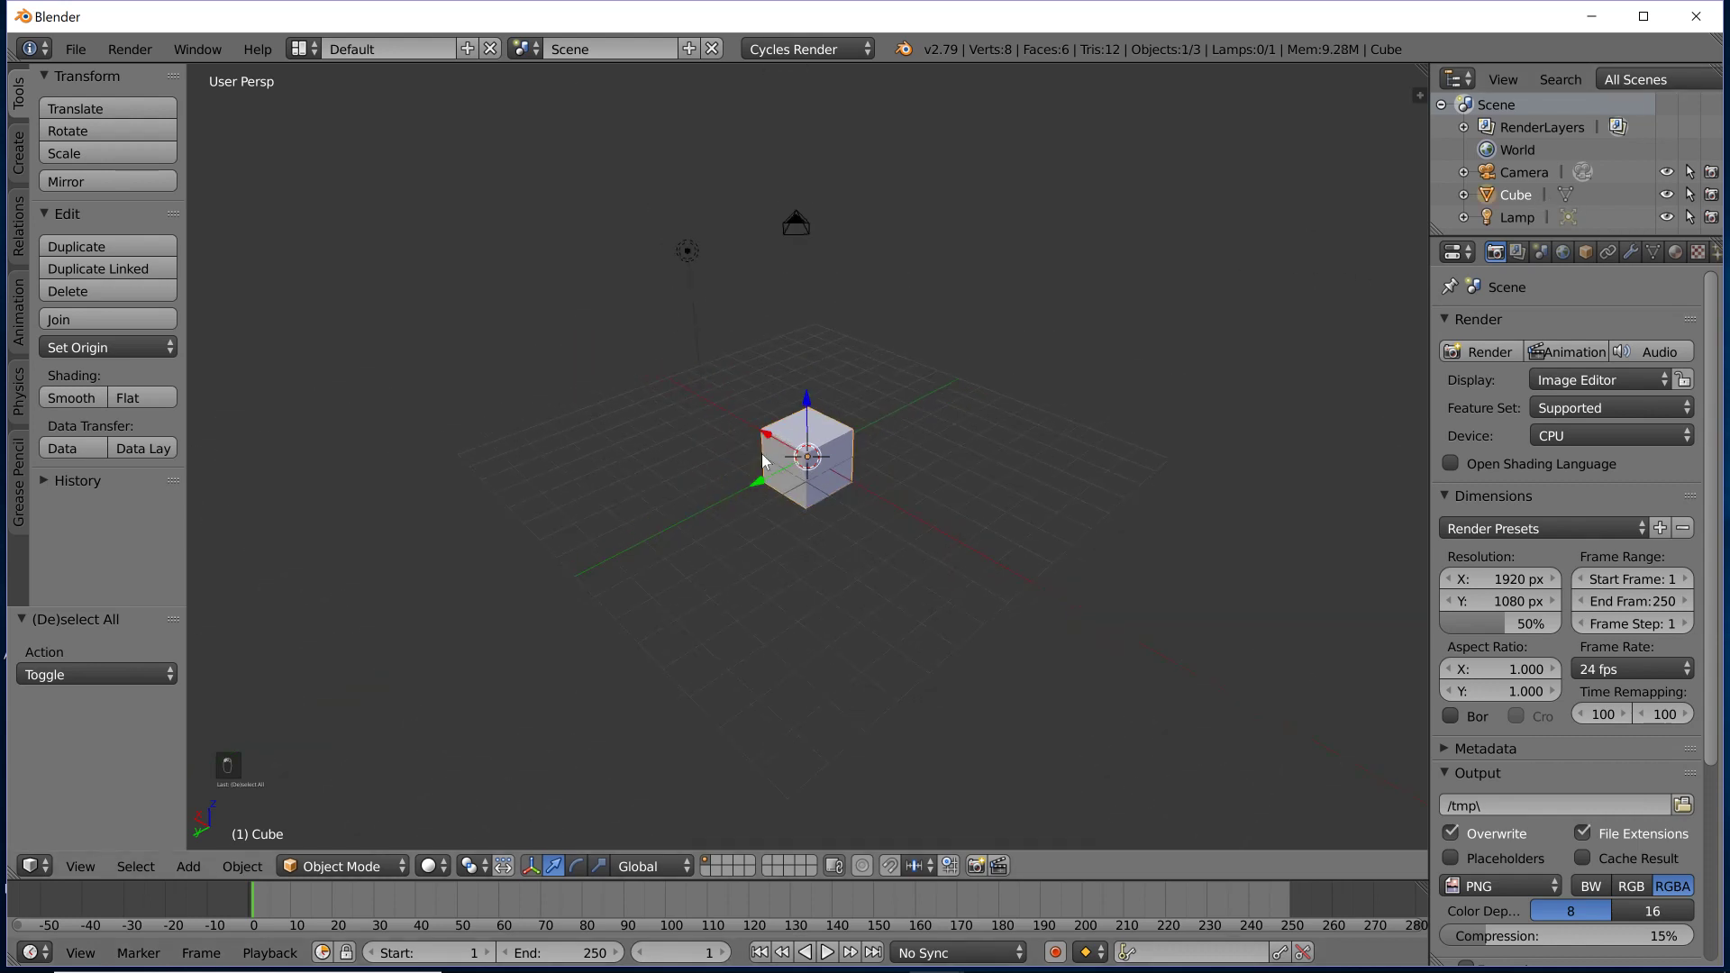
middle_drag(764, 454, 830, 447)
scroll(830, 478, up, 3)
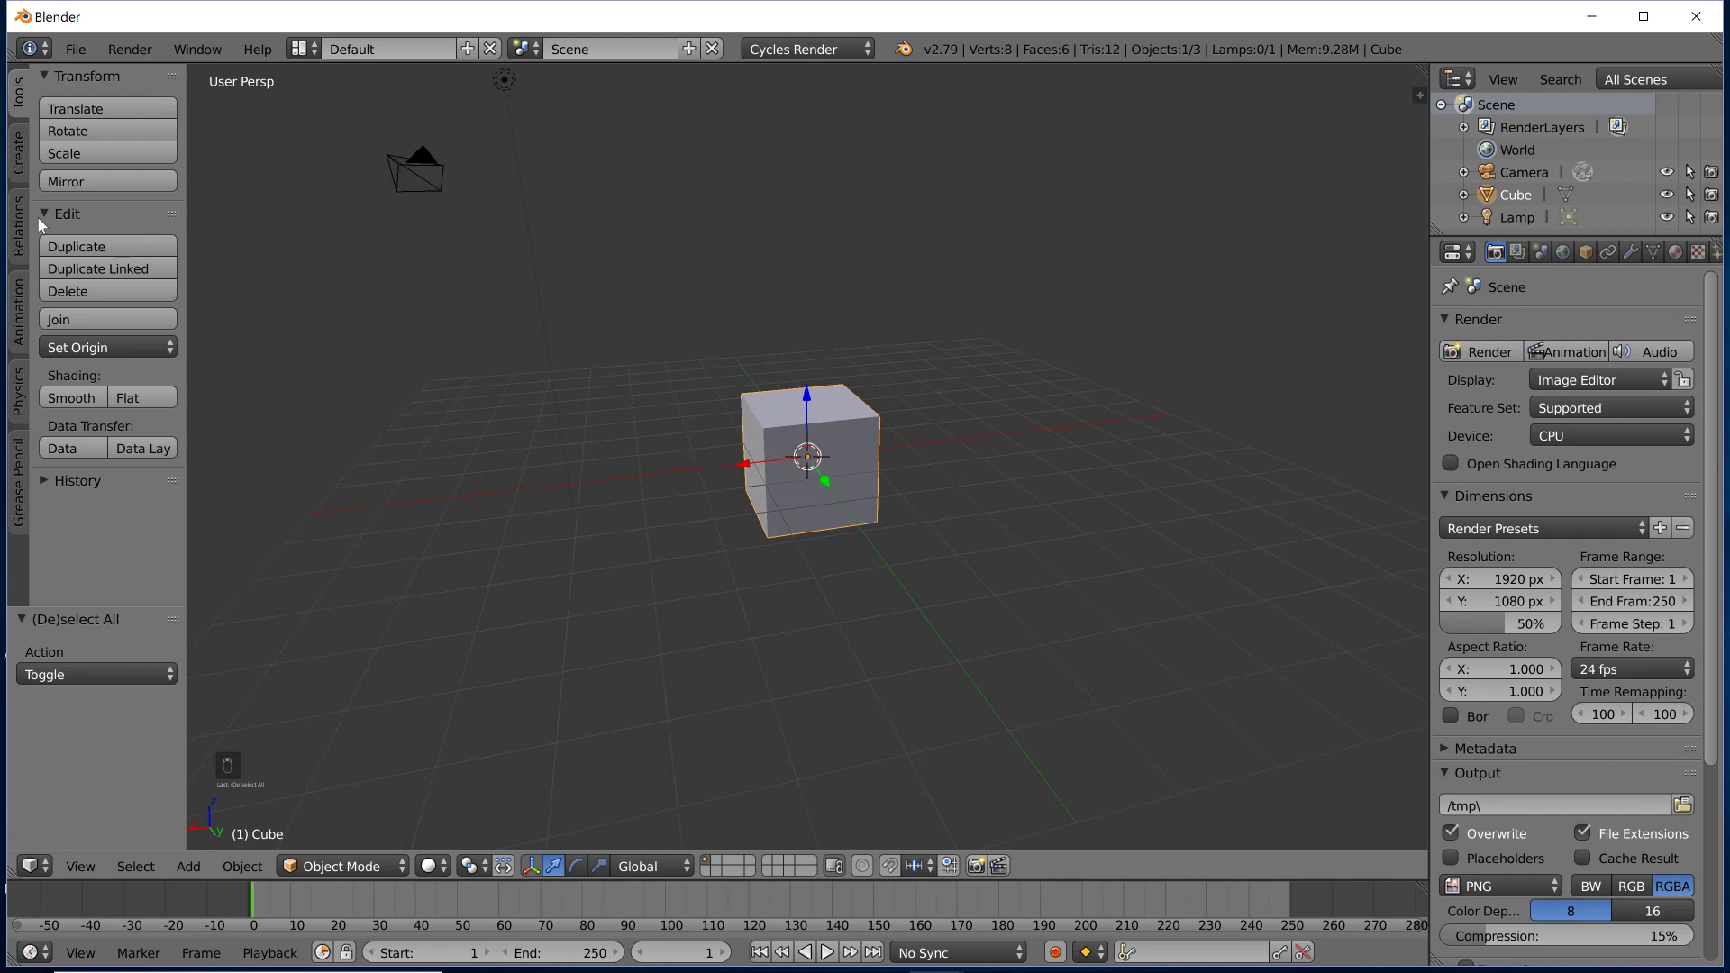
click(23, 166)
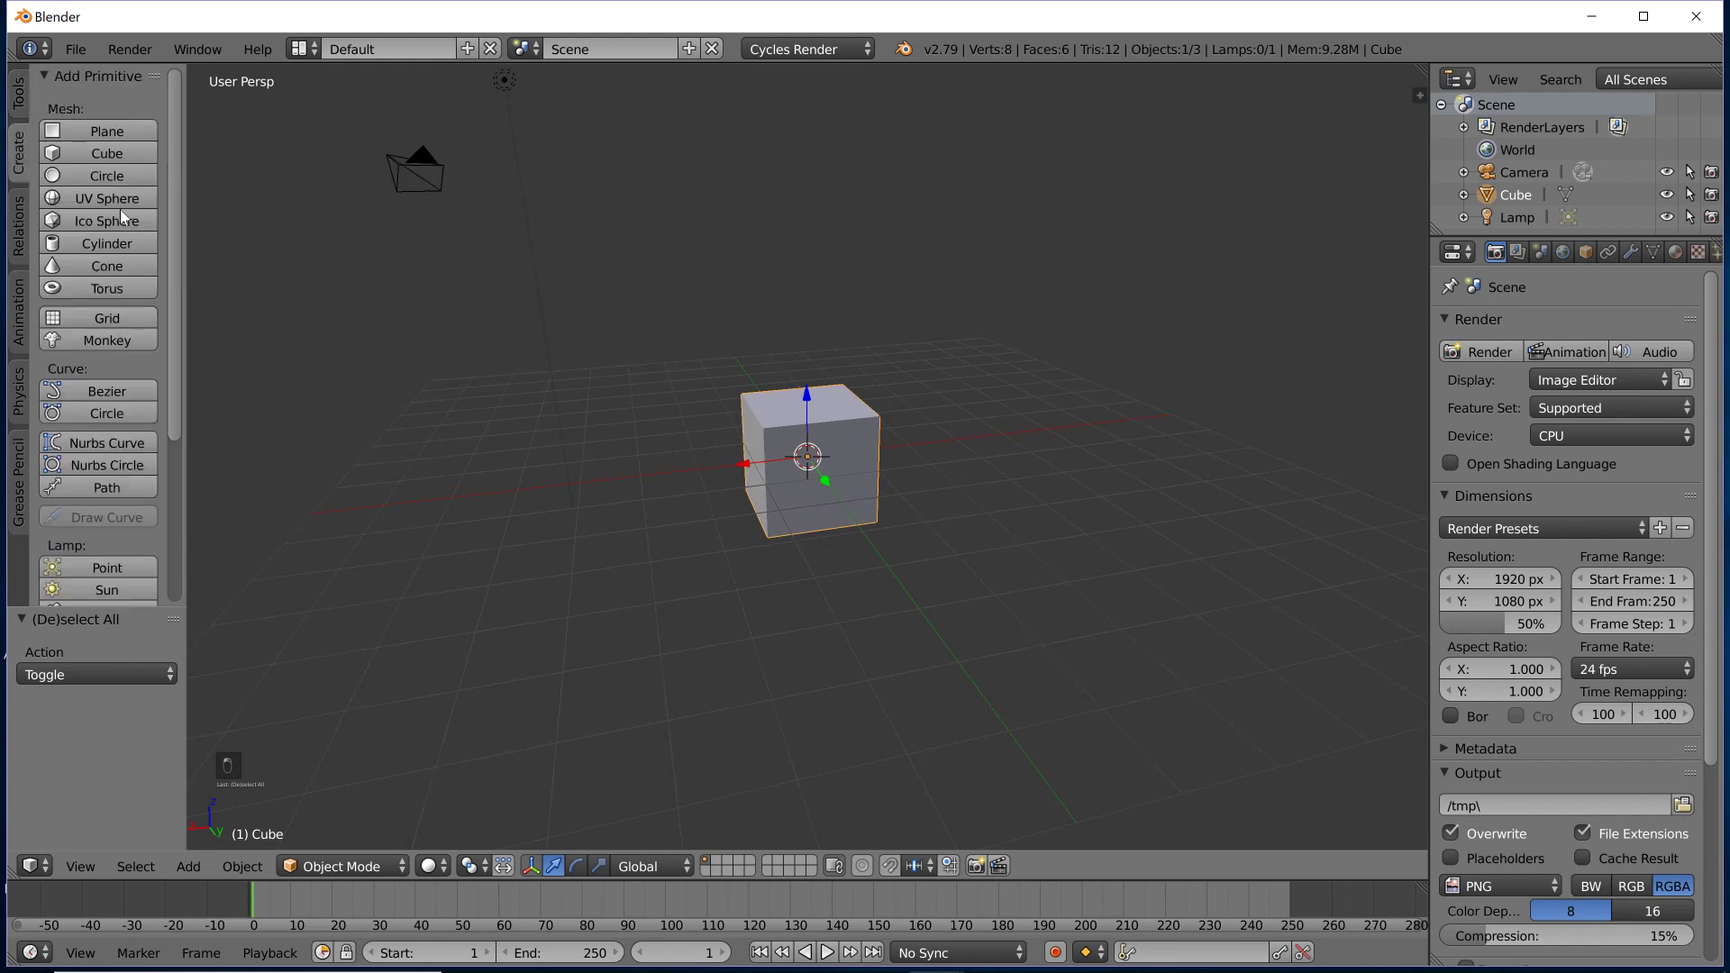
drag(186, 221, 208, 222)
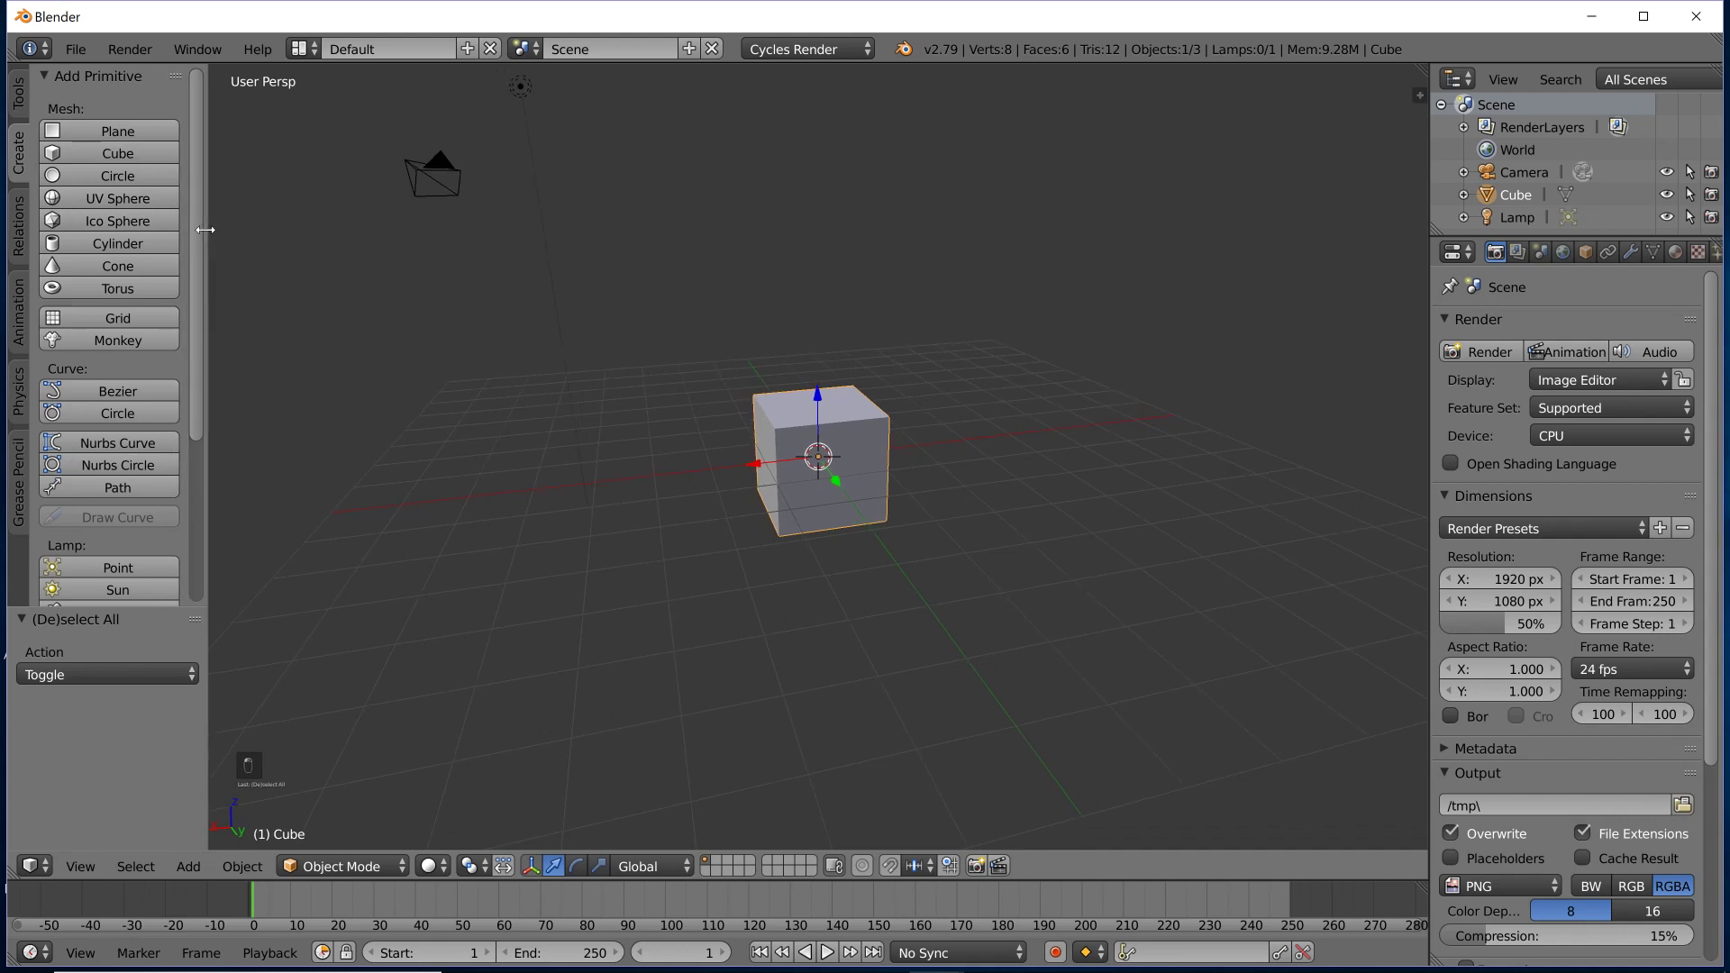
middle_drag(847, 433, 819, 508)
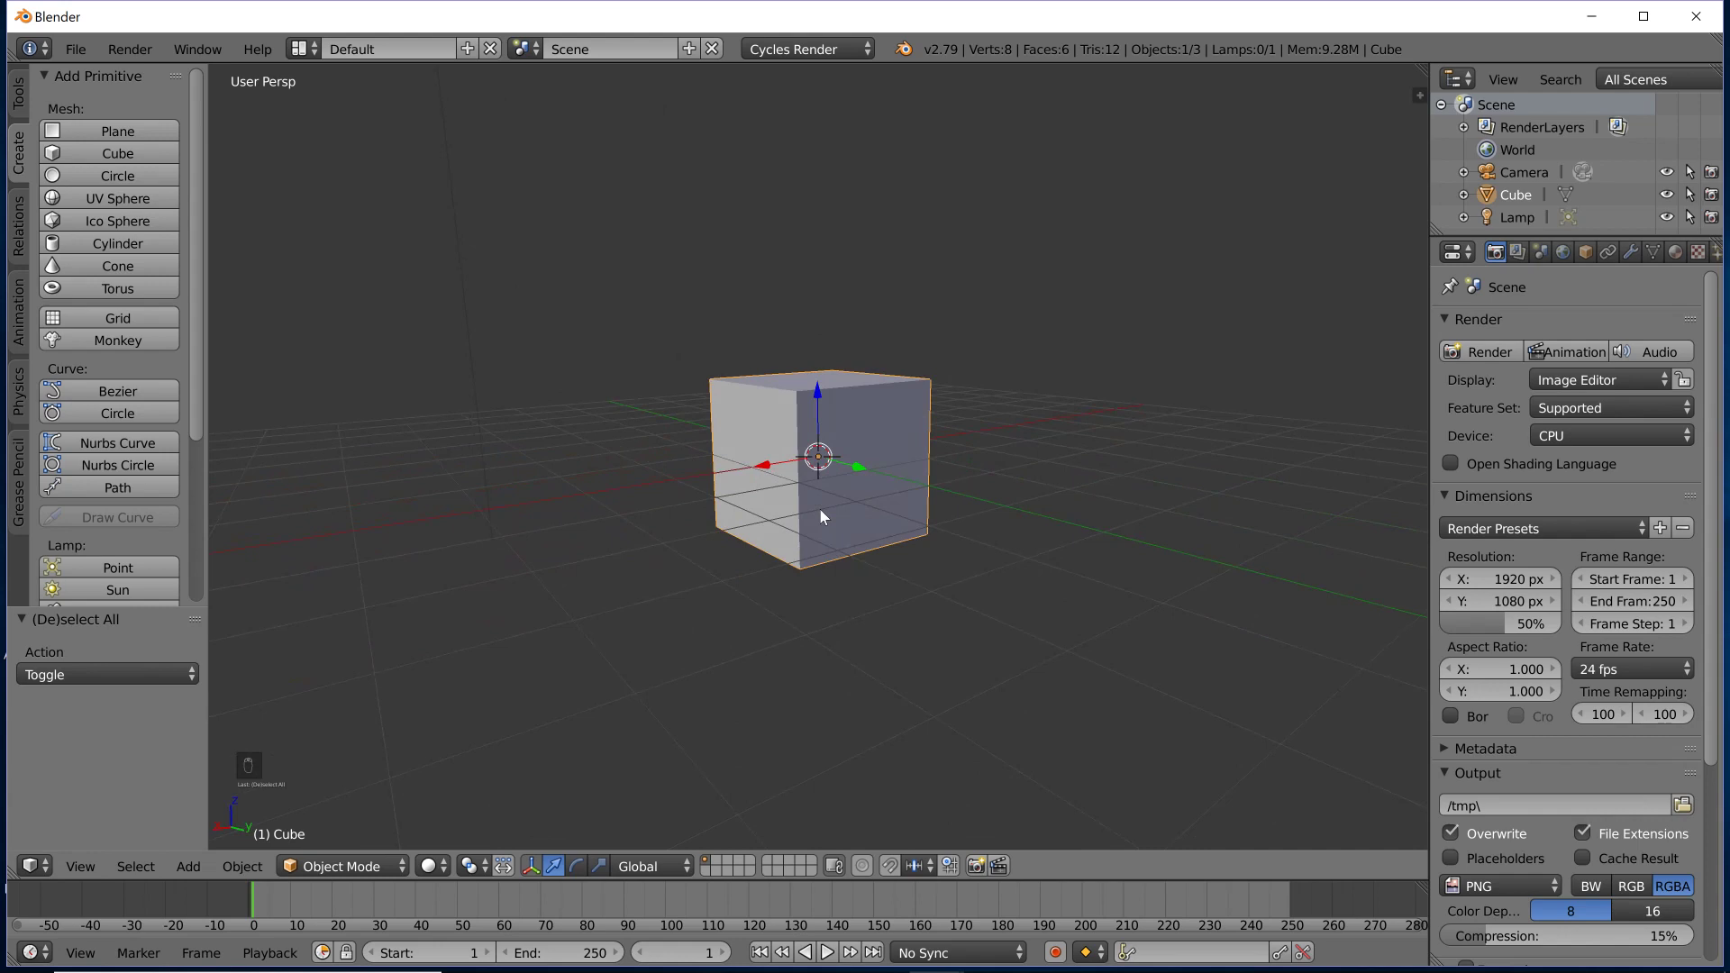
key(Delete)
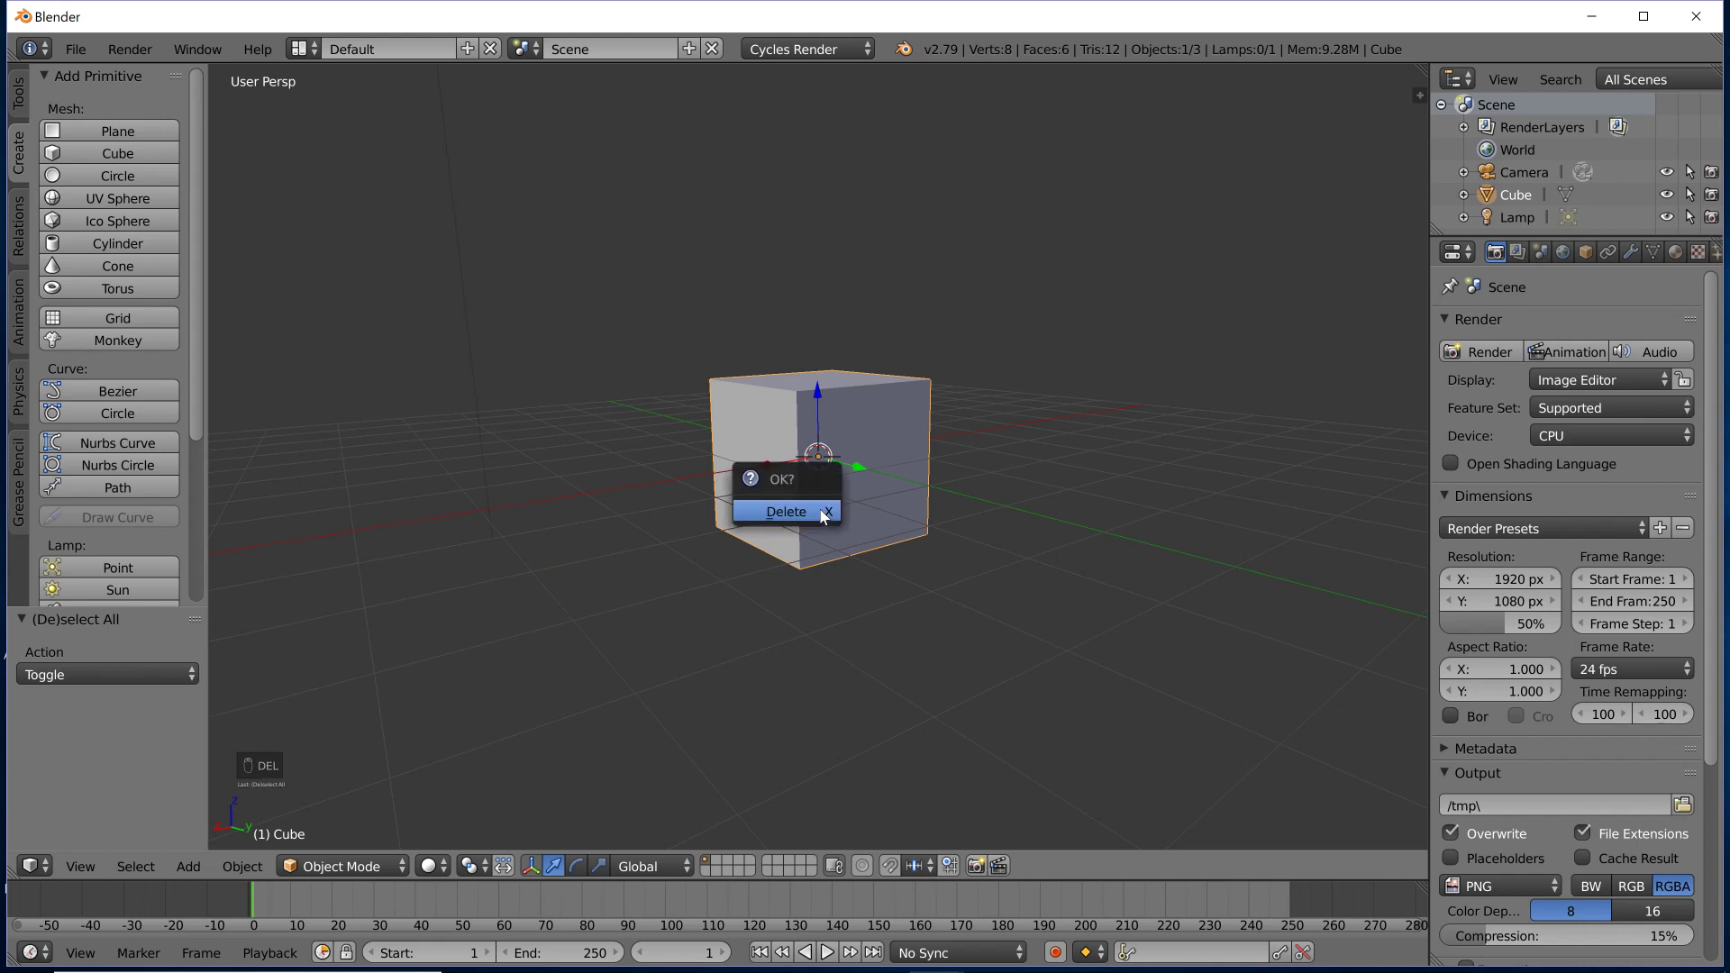
click(786, 511)
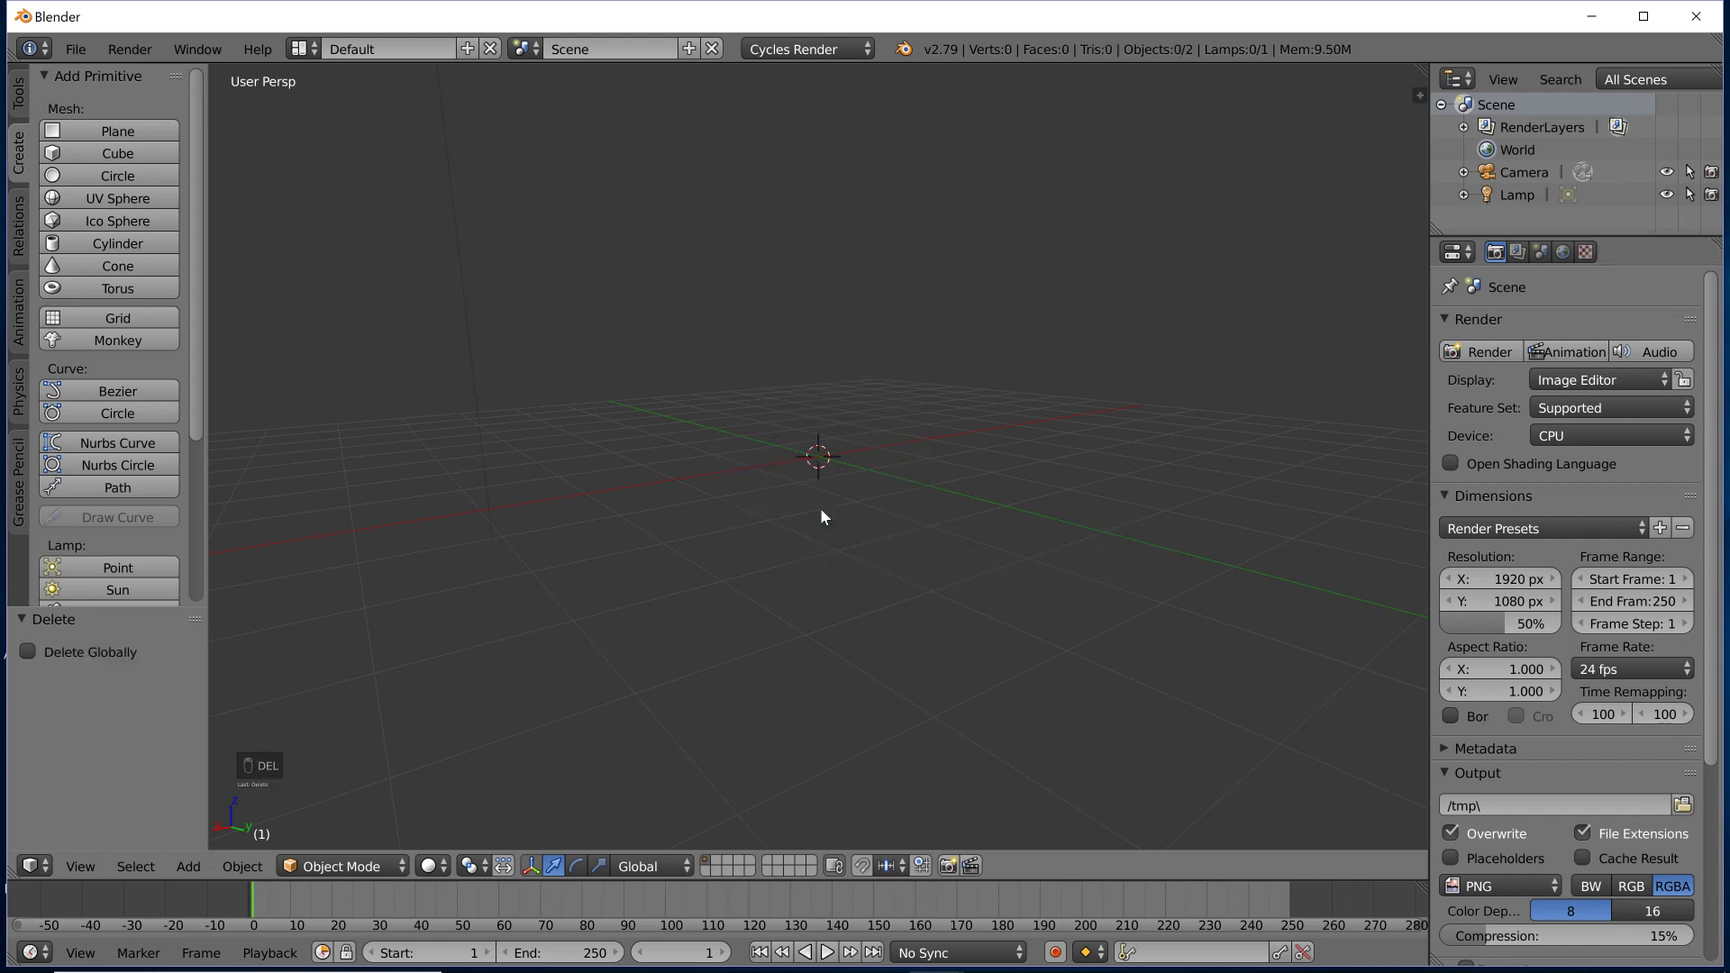
Add a cylinder mesh primitive at the centre of the grid.
click(130, 249)
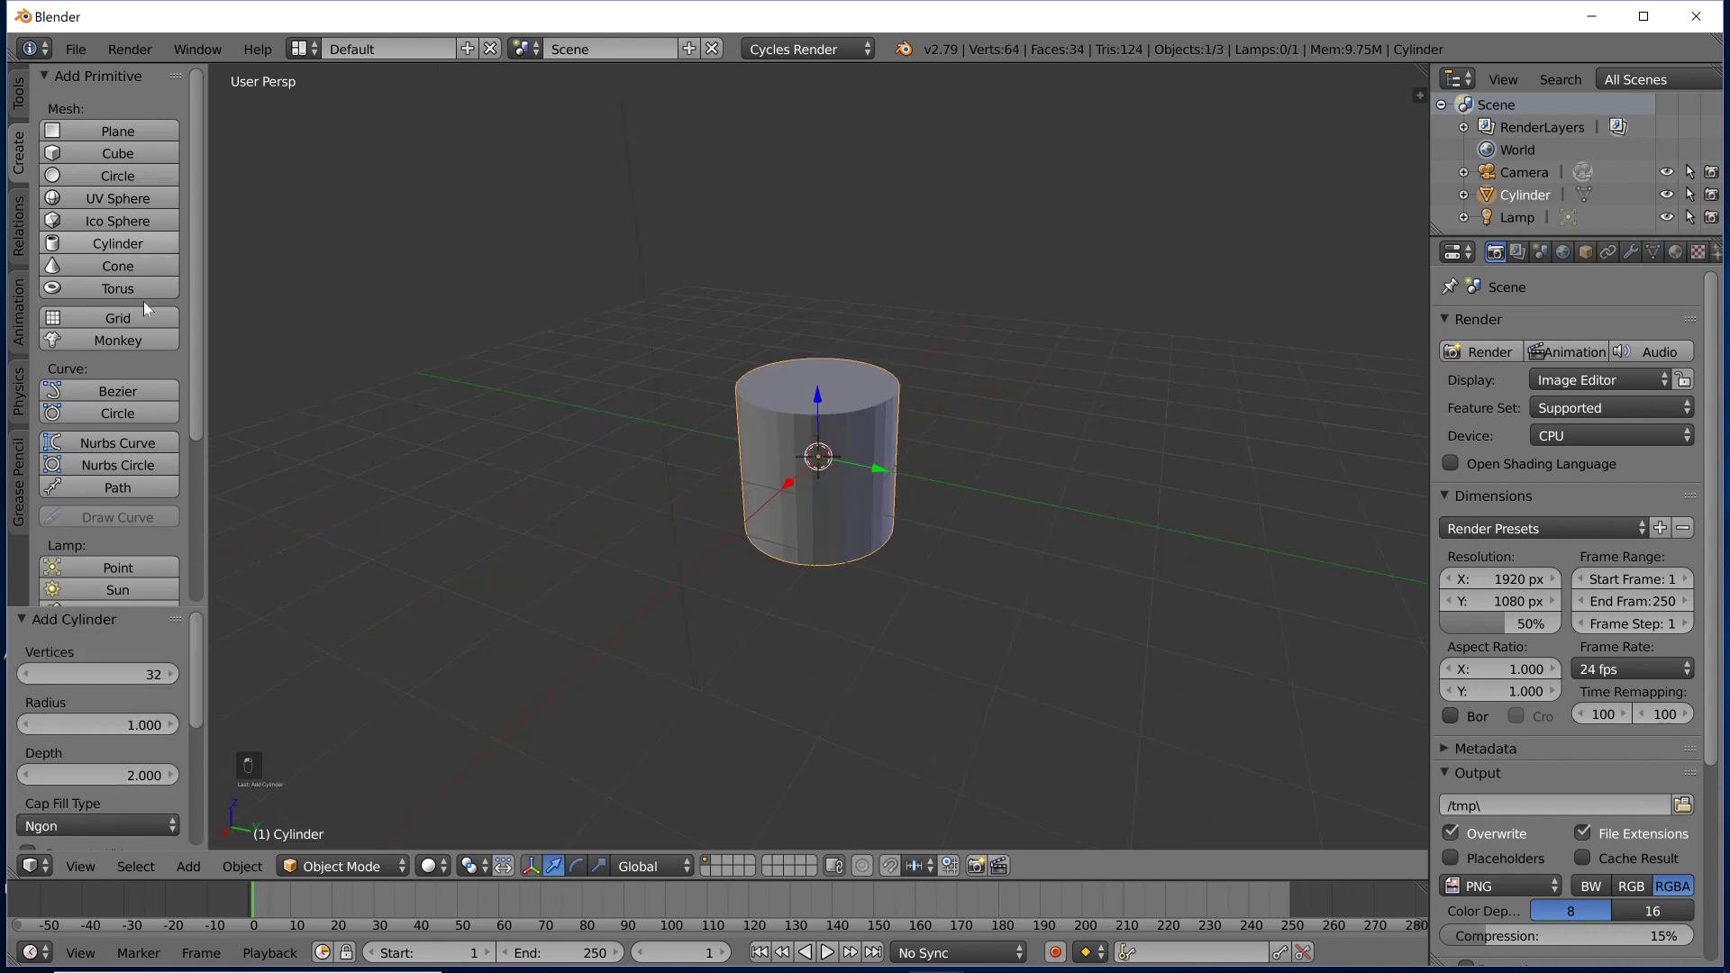
drag(211, 392, 251, 450)
middle_drag(821, 564, 897, 604)
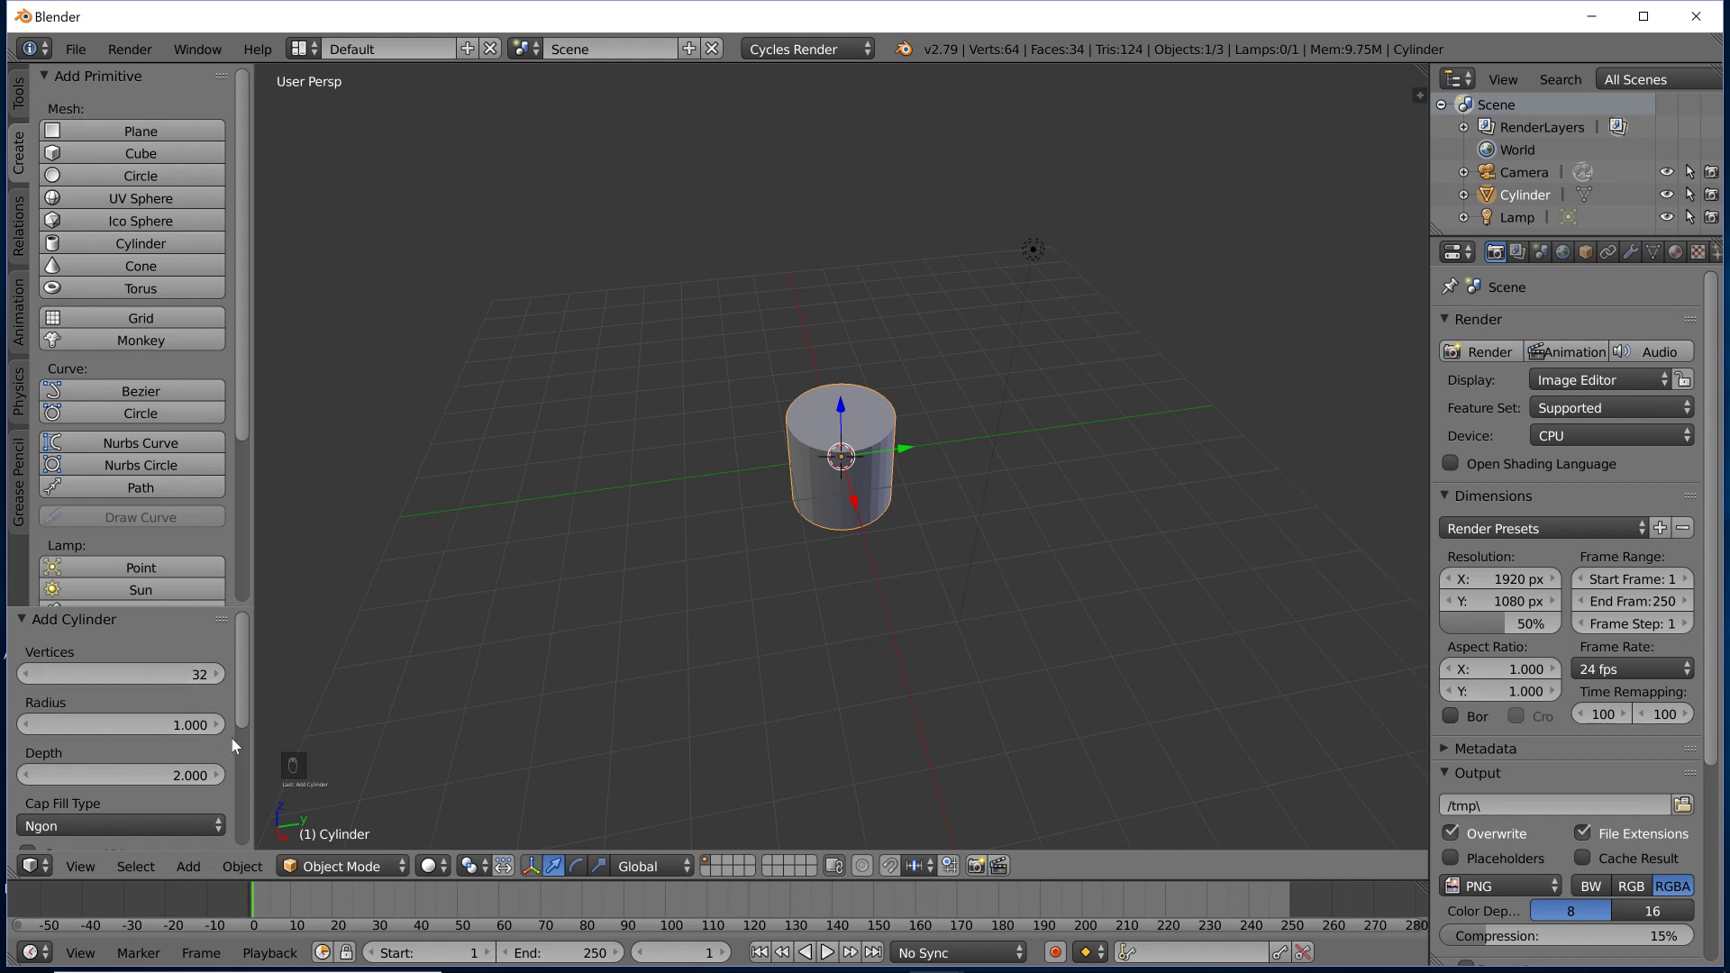
scroll(977, 499, up, 6)
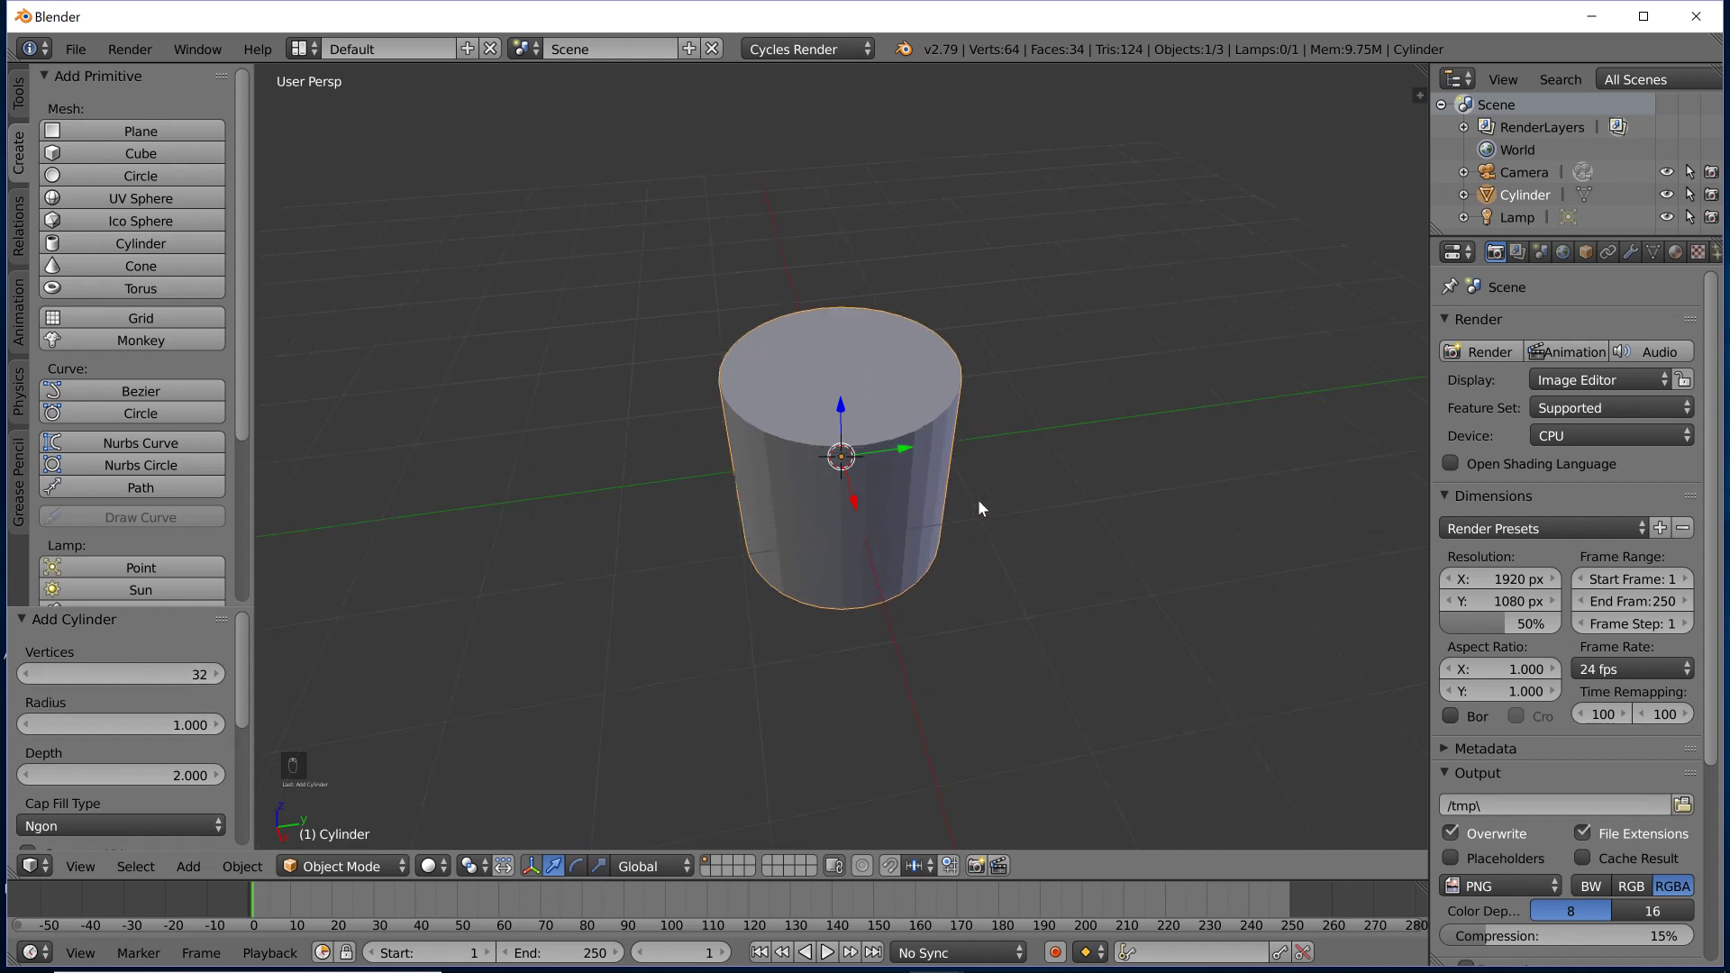
middle_drag(977, 500, 965, 488)
scroll(965, 488, down, 4)
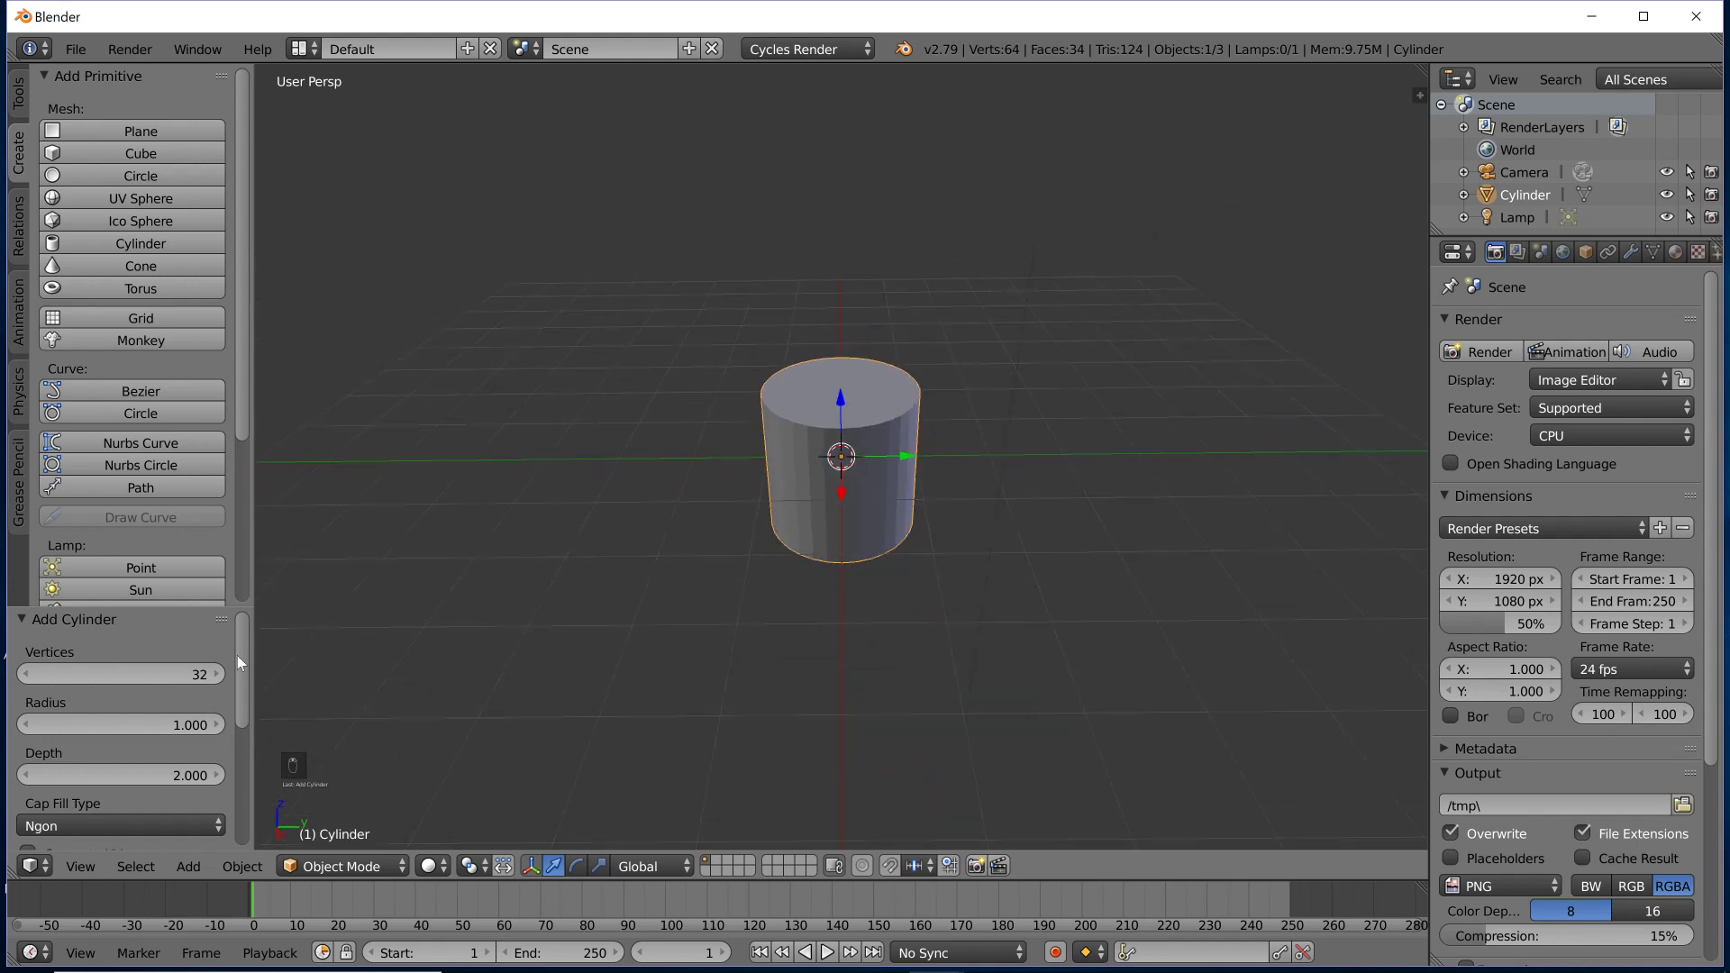
Reduce the new cylinder's number of vertices to 8.
mouse_move(211, 672)
mouse_down()
mouse_move(191, 669)
mouse_move(213, 674)
mouse_up()
mouse_move(850, 494)
middle_down()
mouse_move(895, 425)
mouse_move(723, 517)
mouse_move(782, 483)
mouse_move(808, 493)
mouse_move(896, 468)
mouse_move(855, 523)
middle_up()
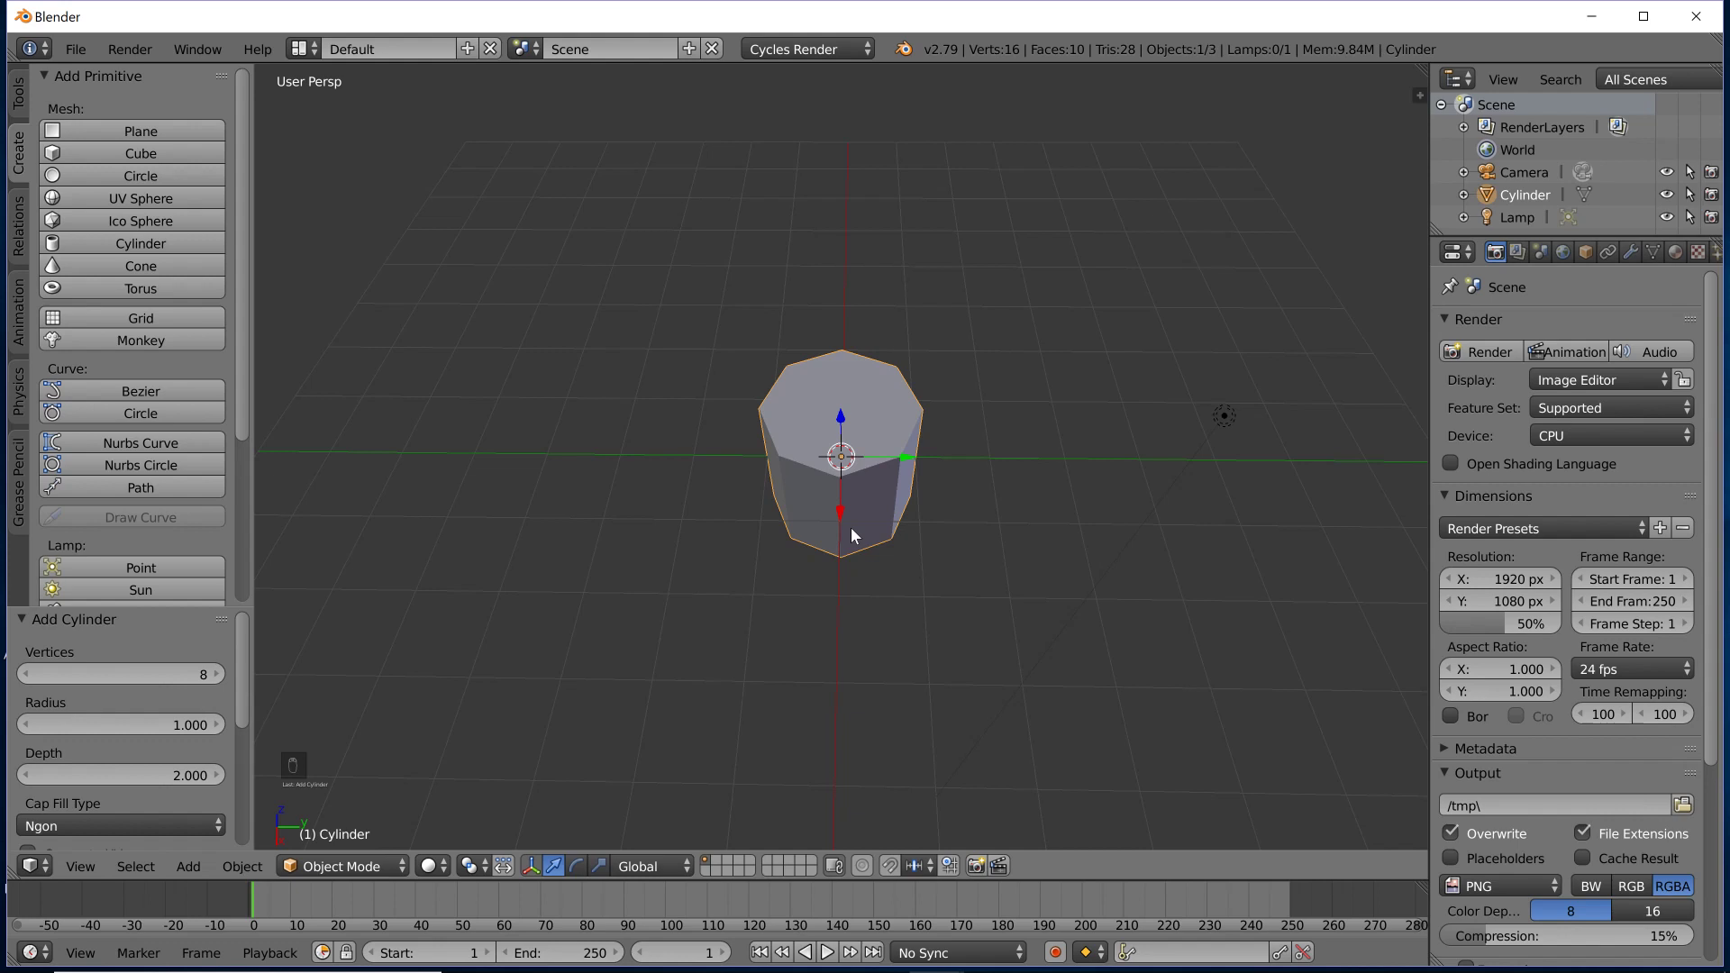
scroll(117, 775, down, 6)
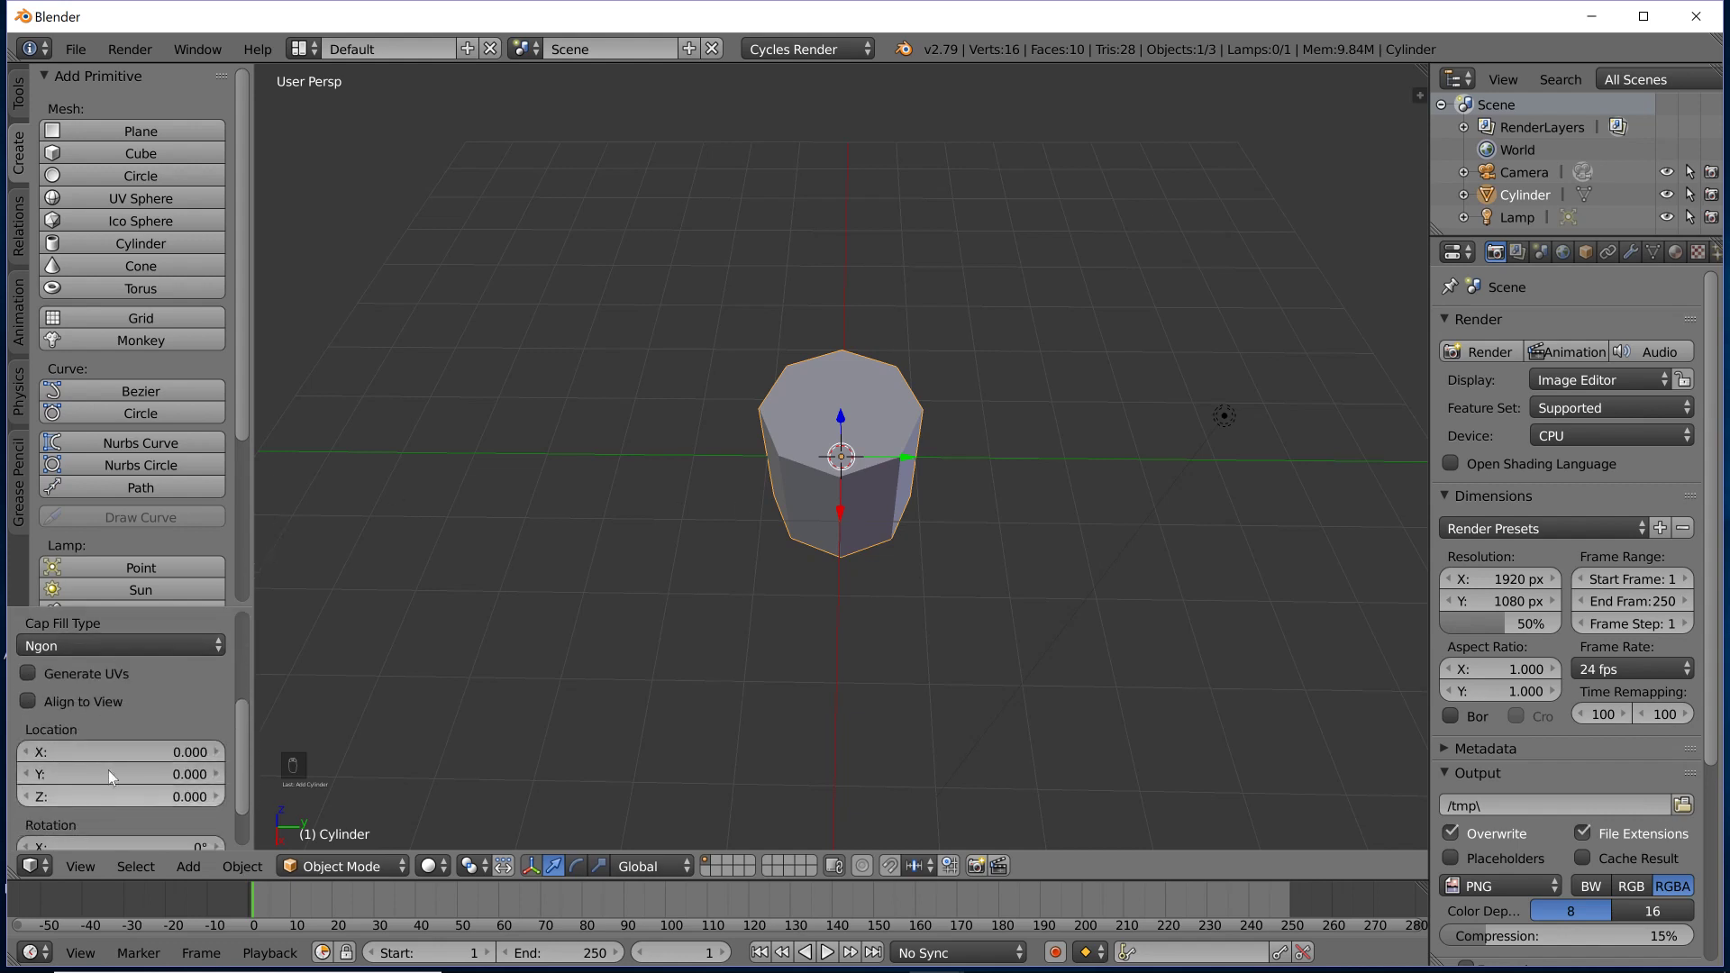
scroll(122, 742, up, 6)
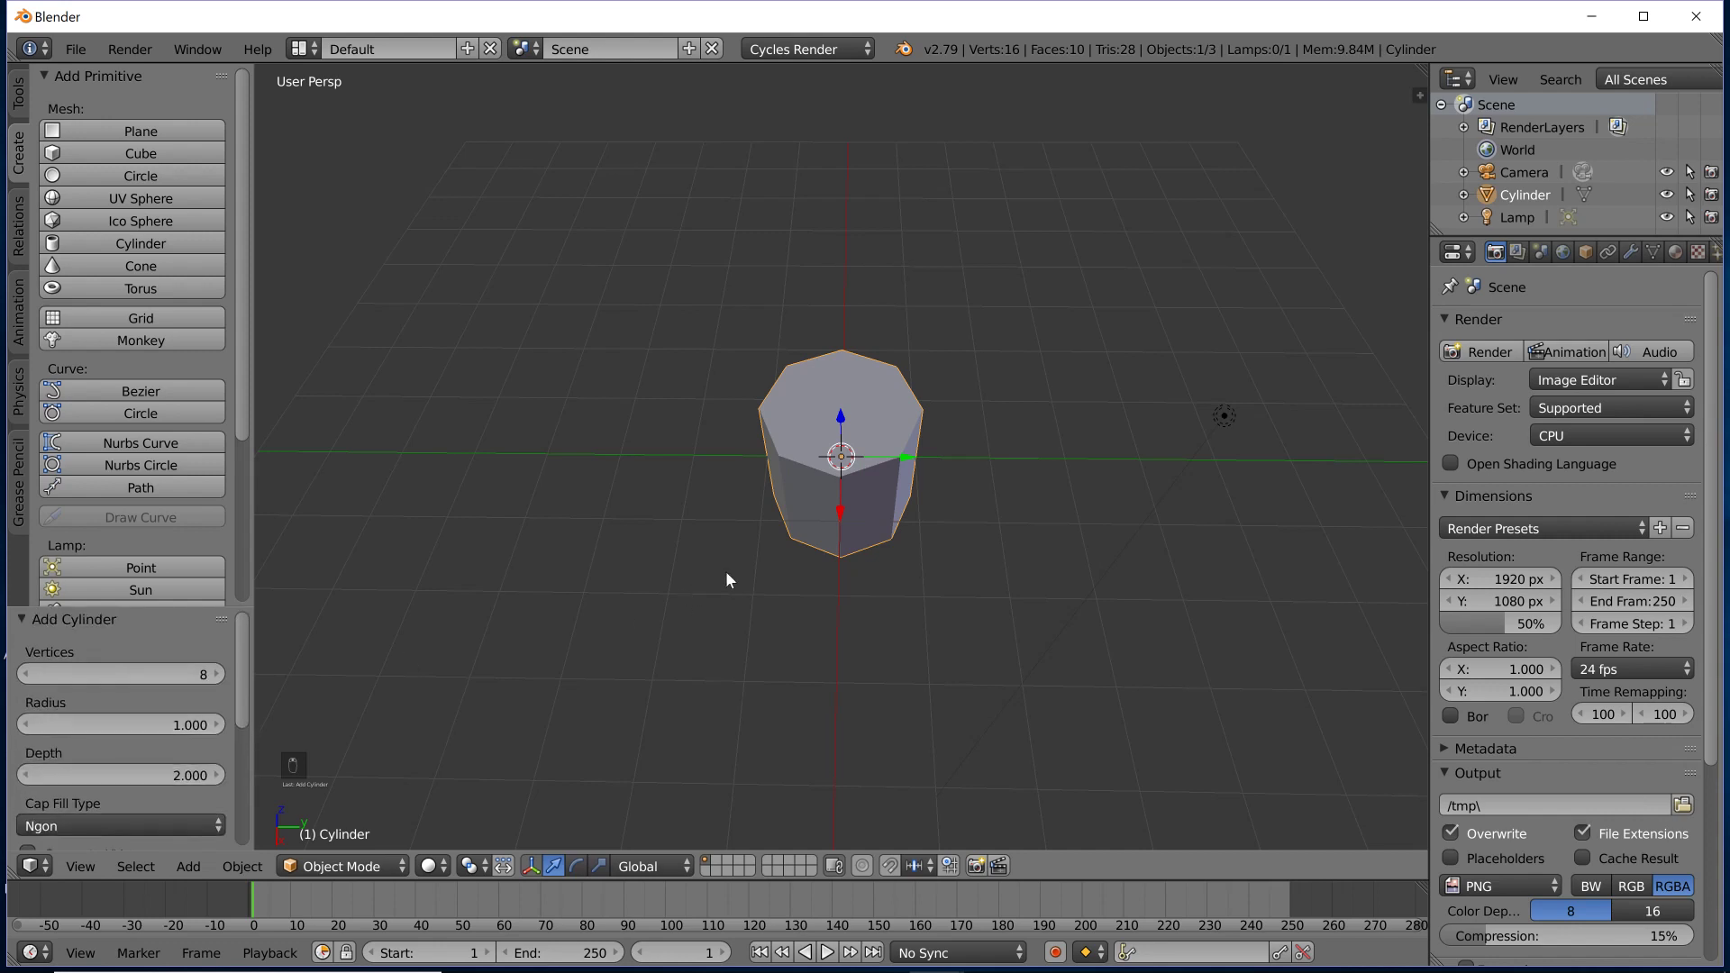
middle_drag(726, 580, 805, 544)
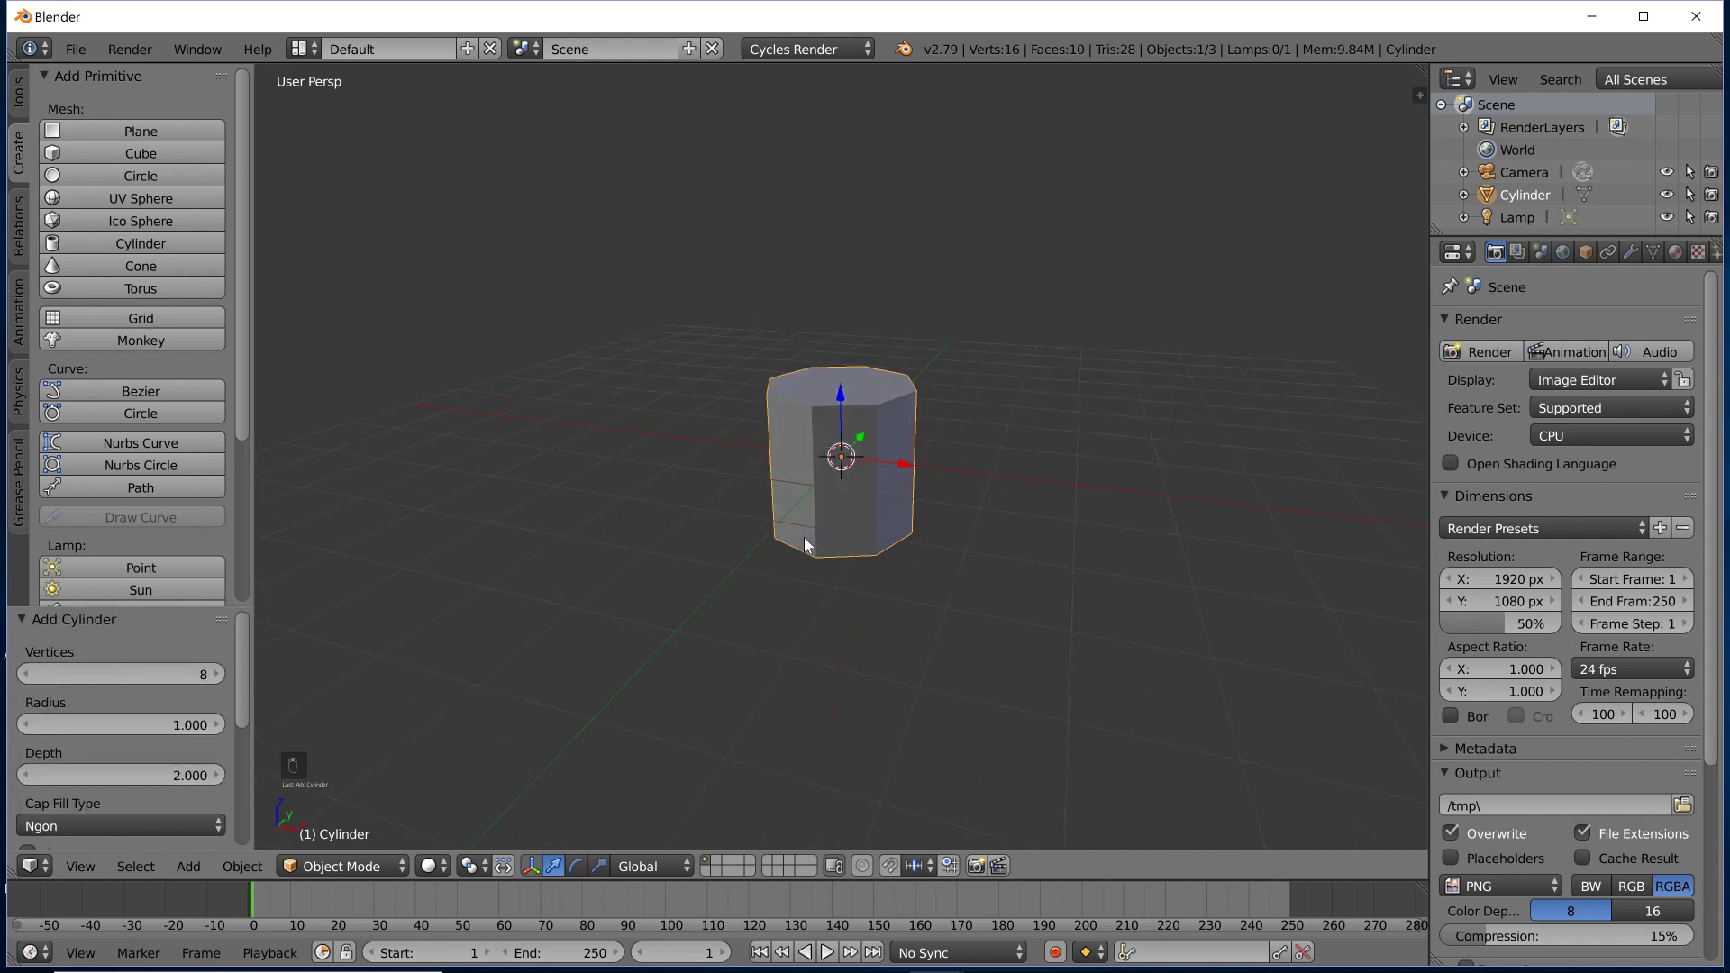
Enter Edit Mode on the cylinder and select its top face using face selection.
click(262, 592)
click(360, 866)
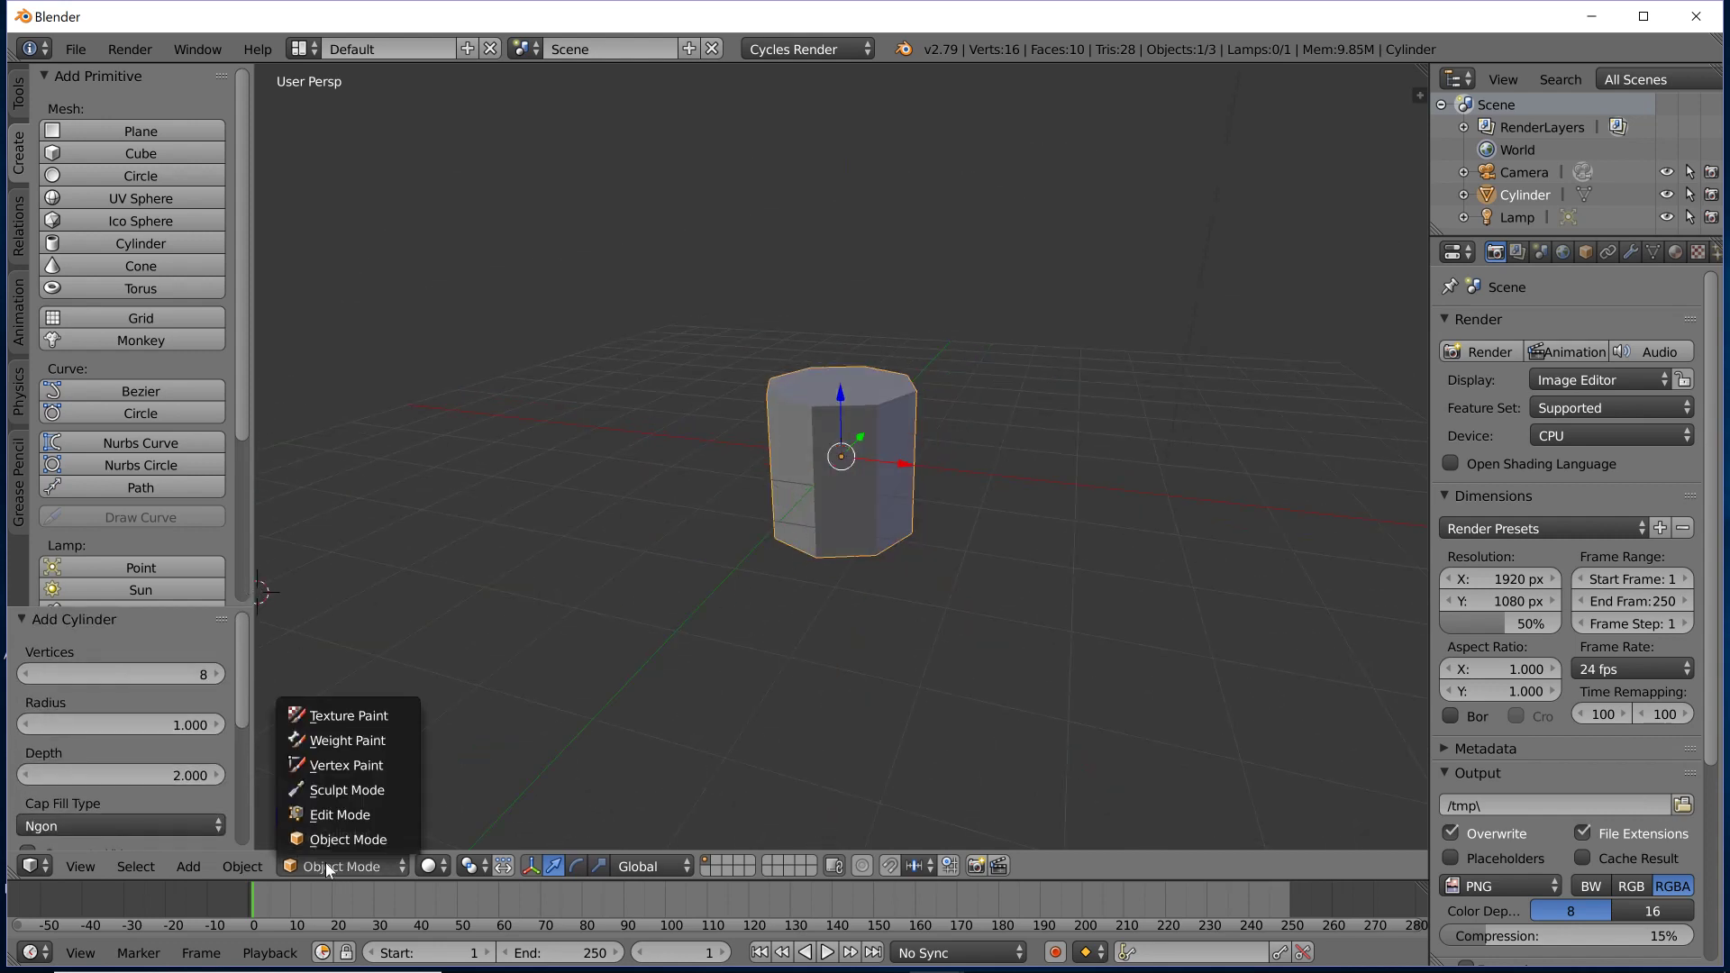
click(341, 815)
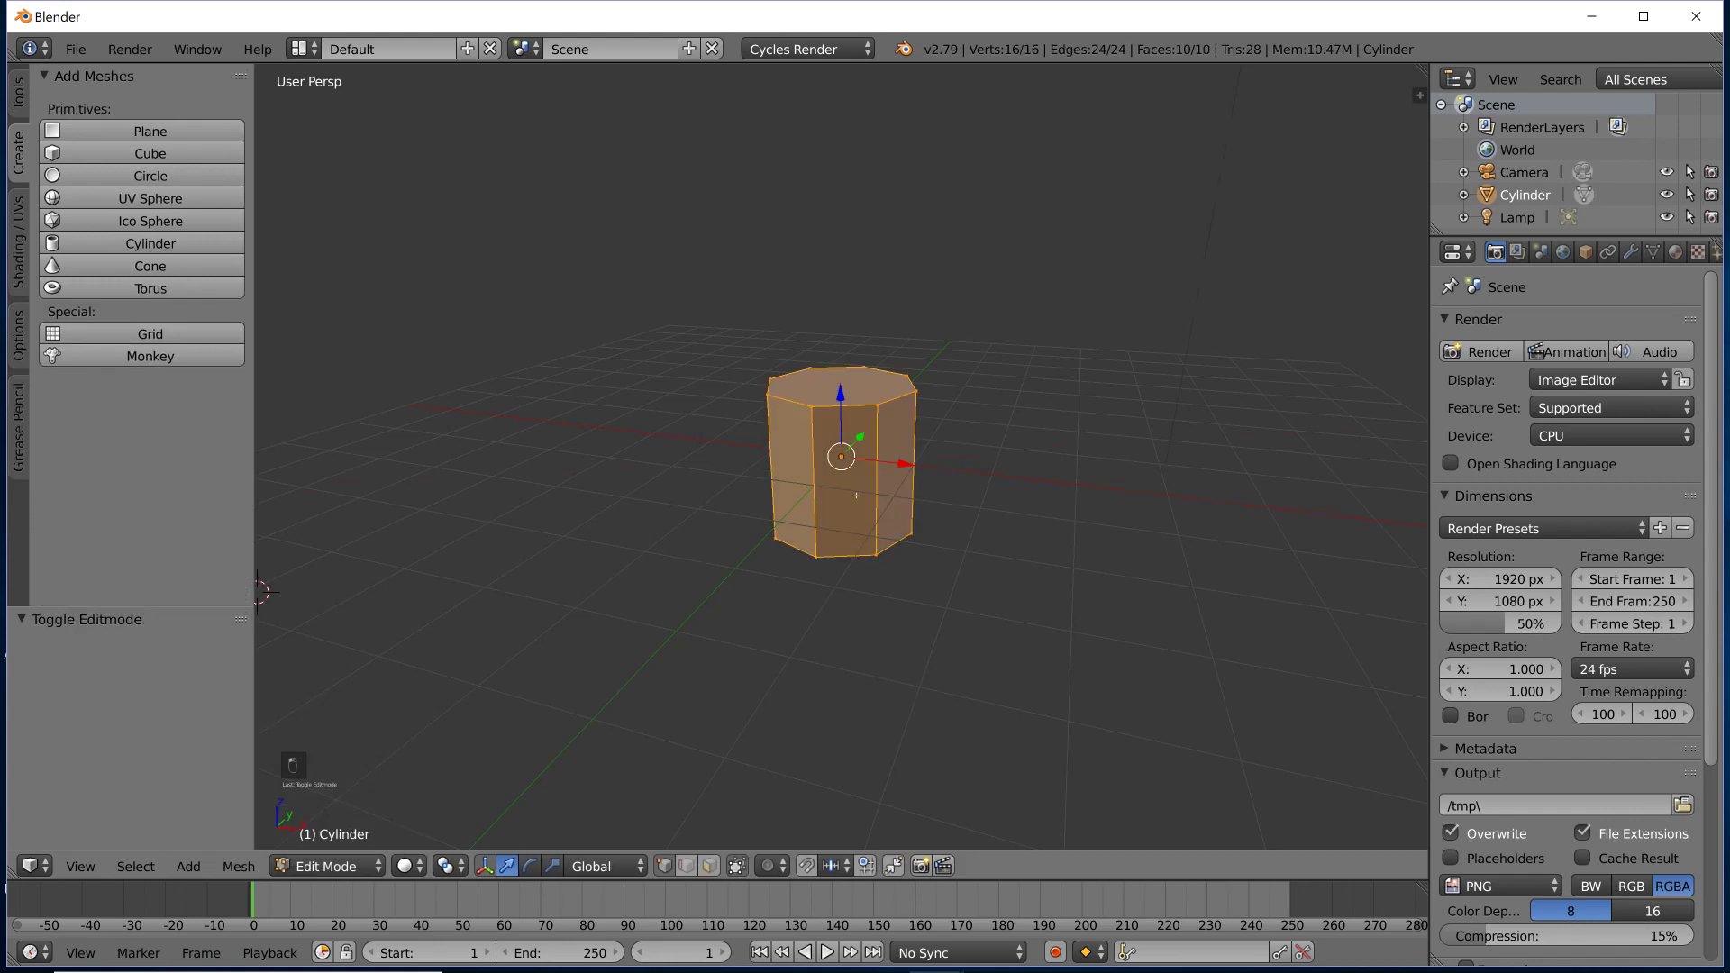
click(709, 868)
right_click(842, 389)
middle_drag(837, 662, 912, 504)
scroll(927, 506, down, 1)
scroll(927, 506, up, 1)
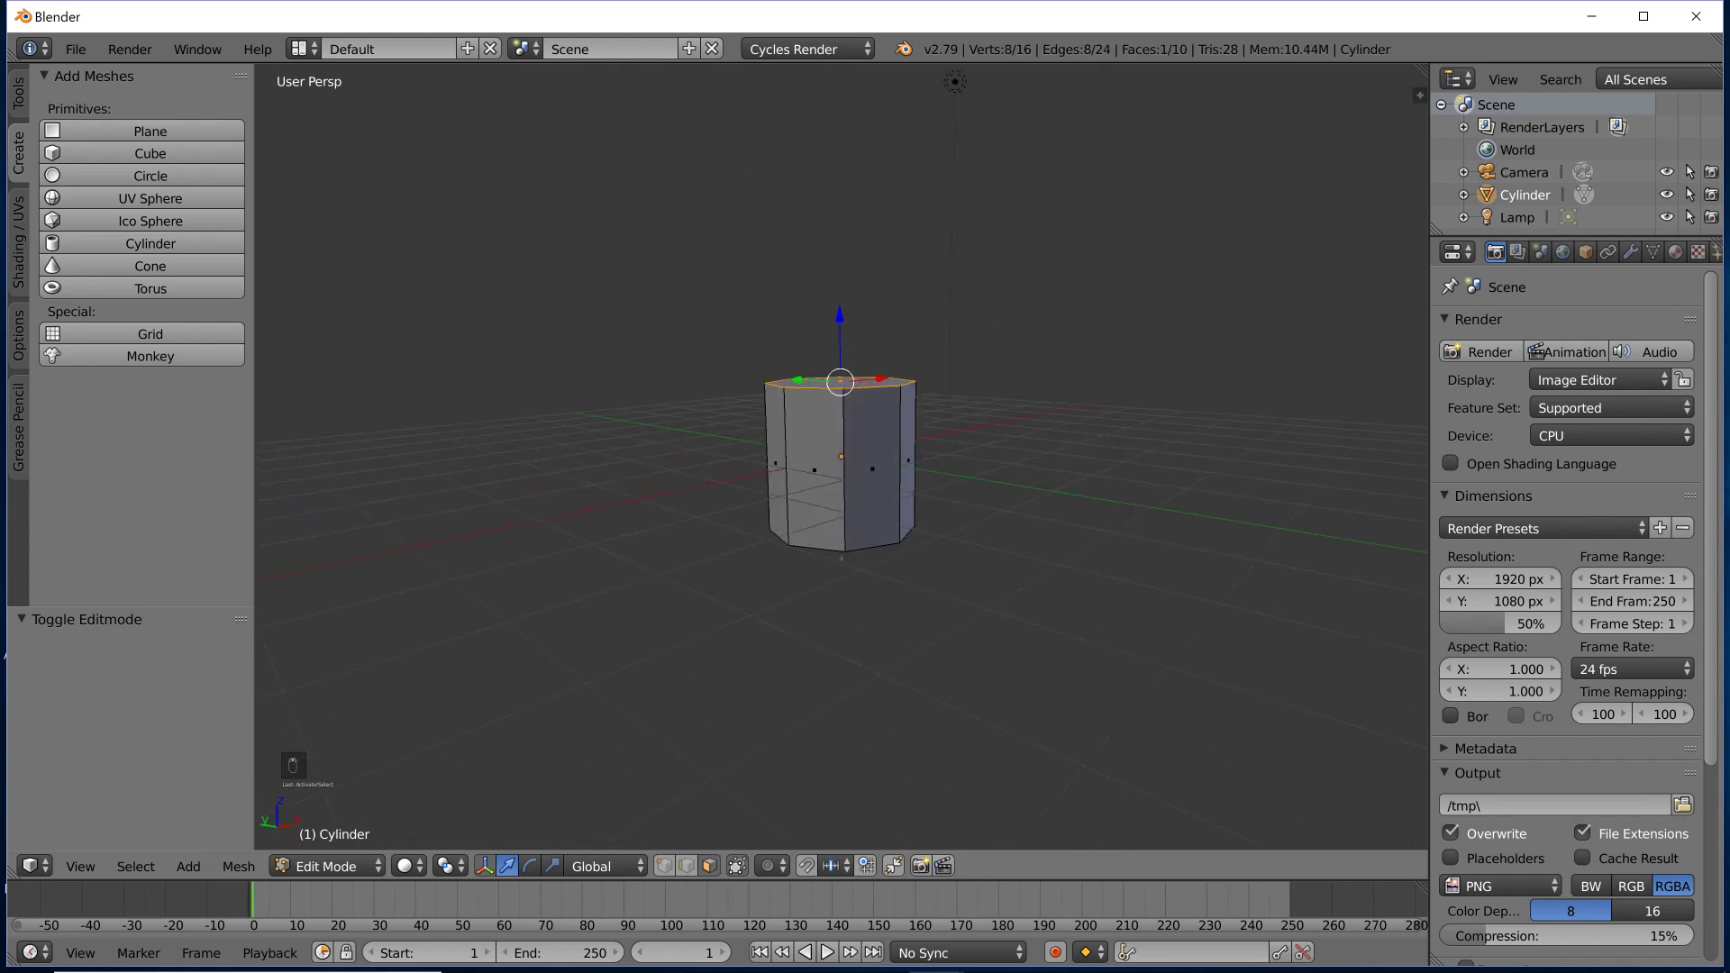
middle_drag(841, 558, 841, 612)
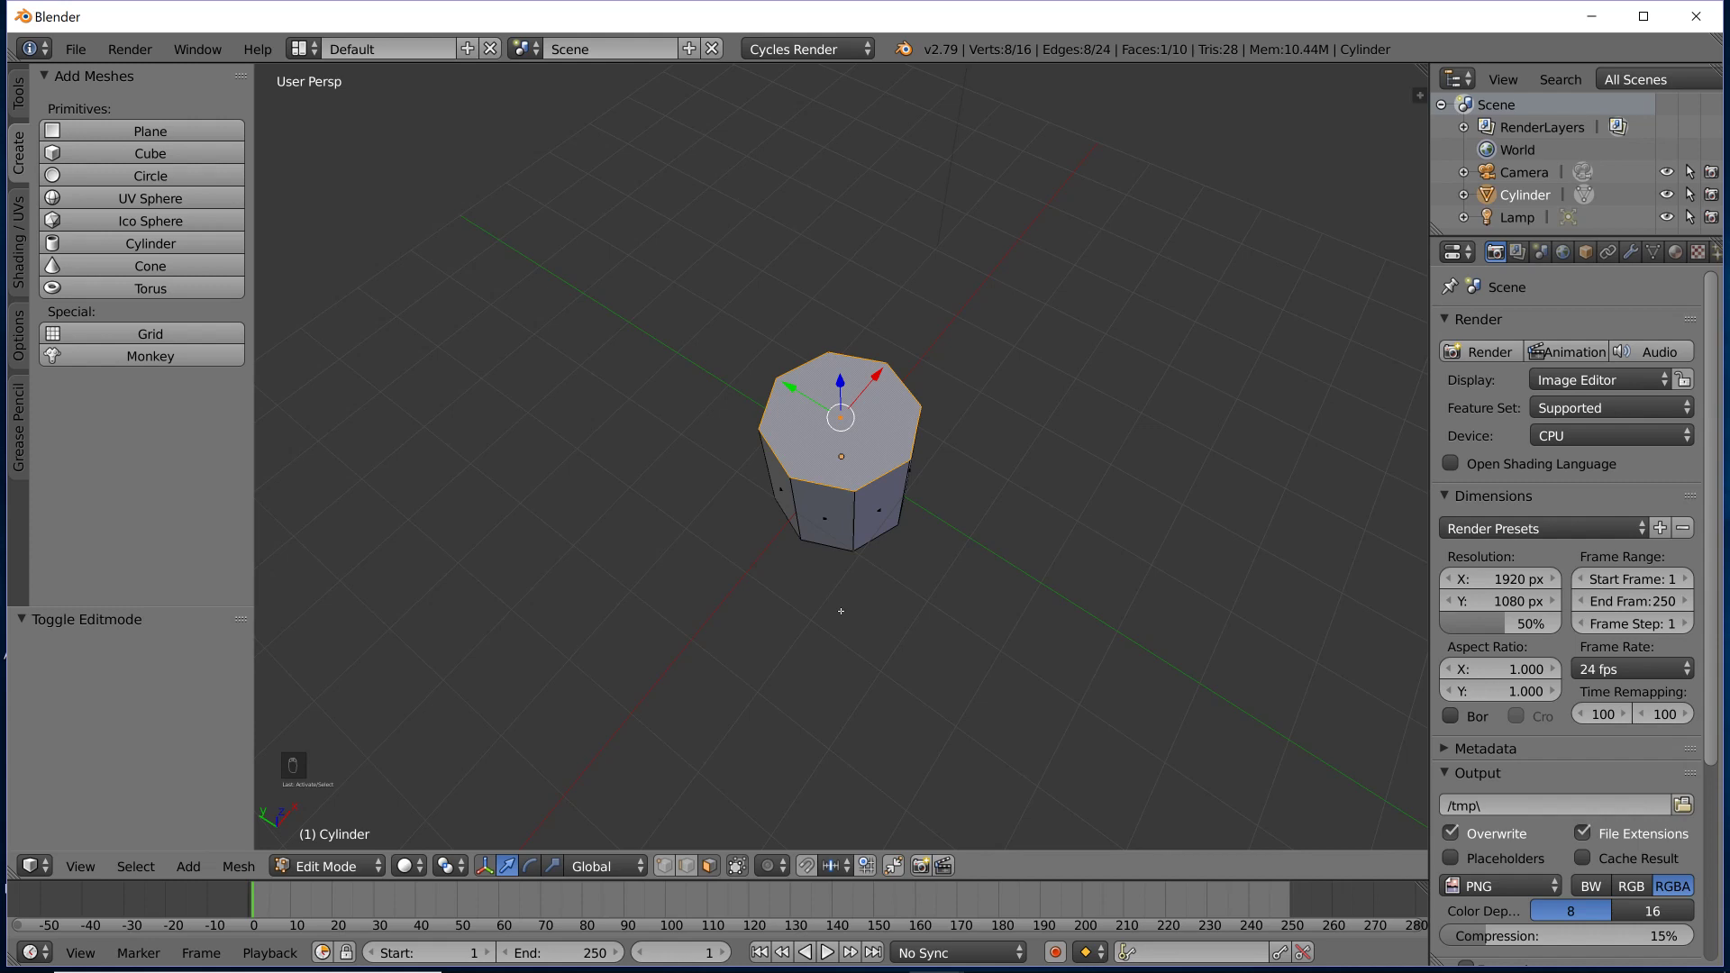
middle_drag(835, 536, 887, 481)
Select the cylinder's entire mesh and scale it along the Z axis by about 10.5 to make a tall pole.
key(a)
key(a)
key(a)
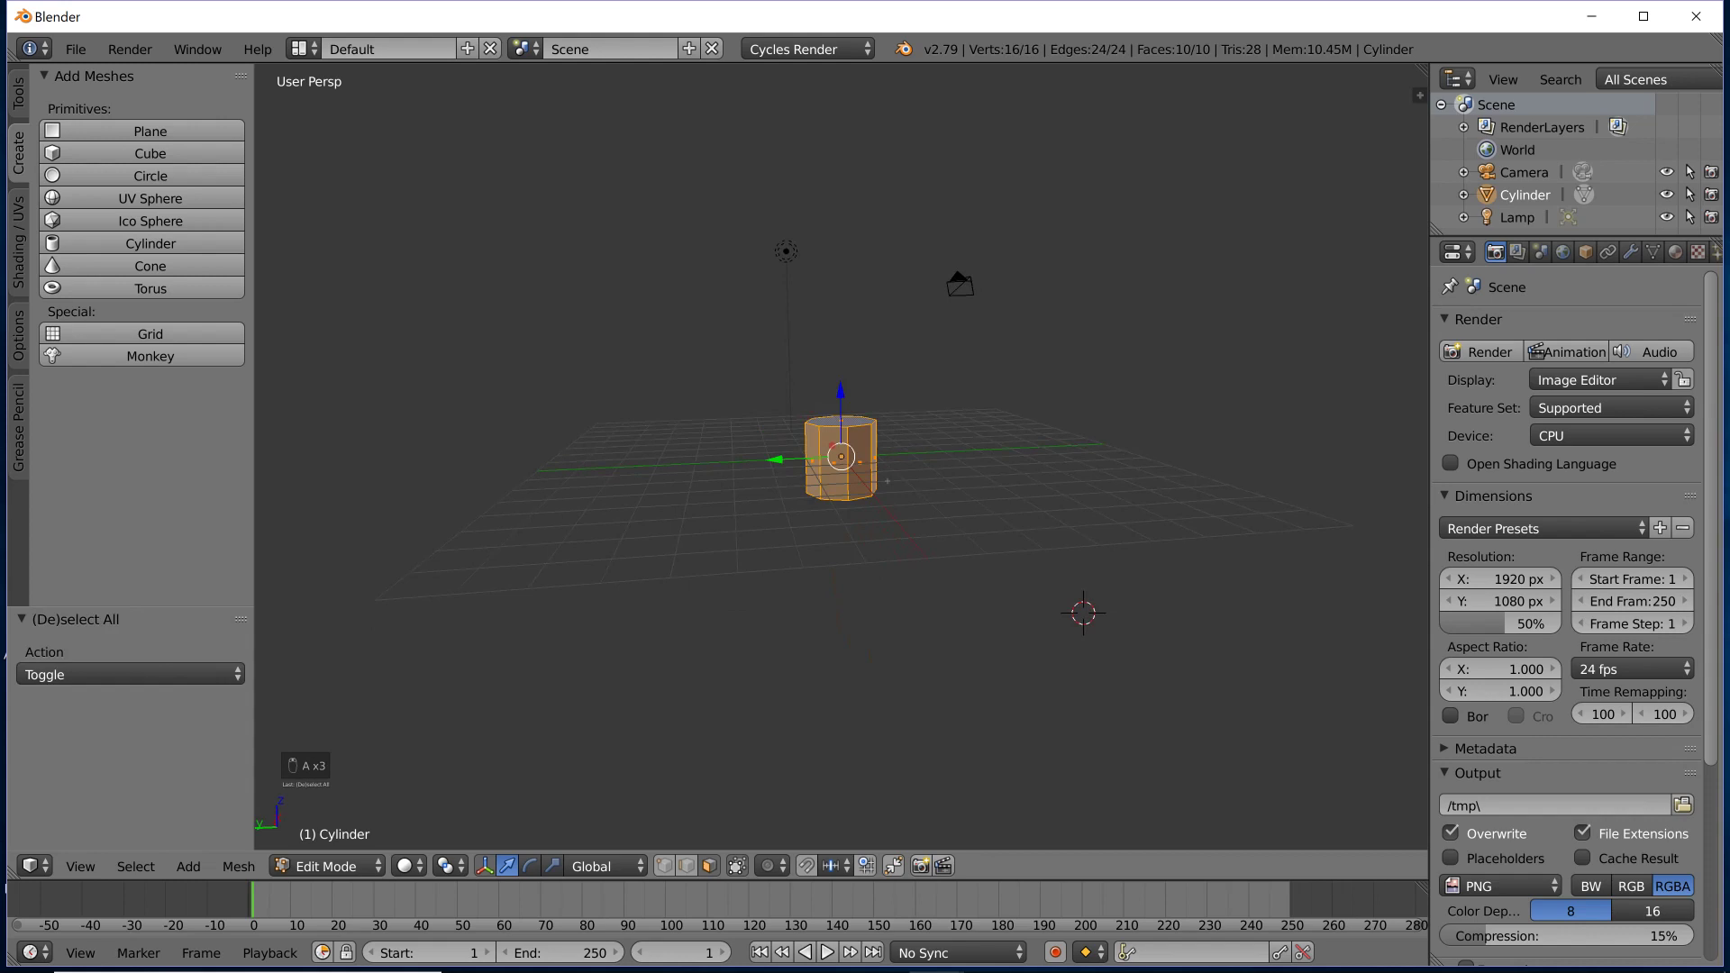
key(s)
key(z)
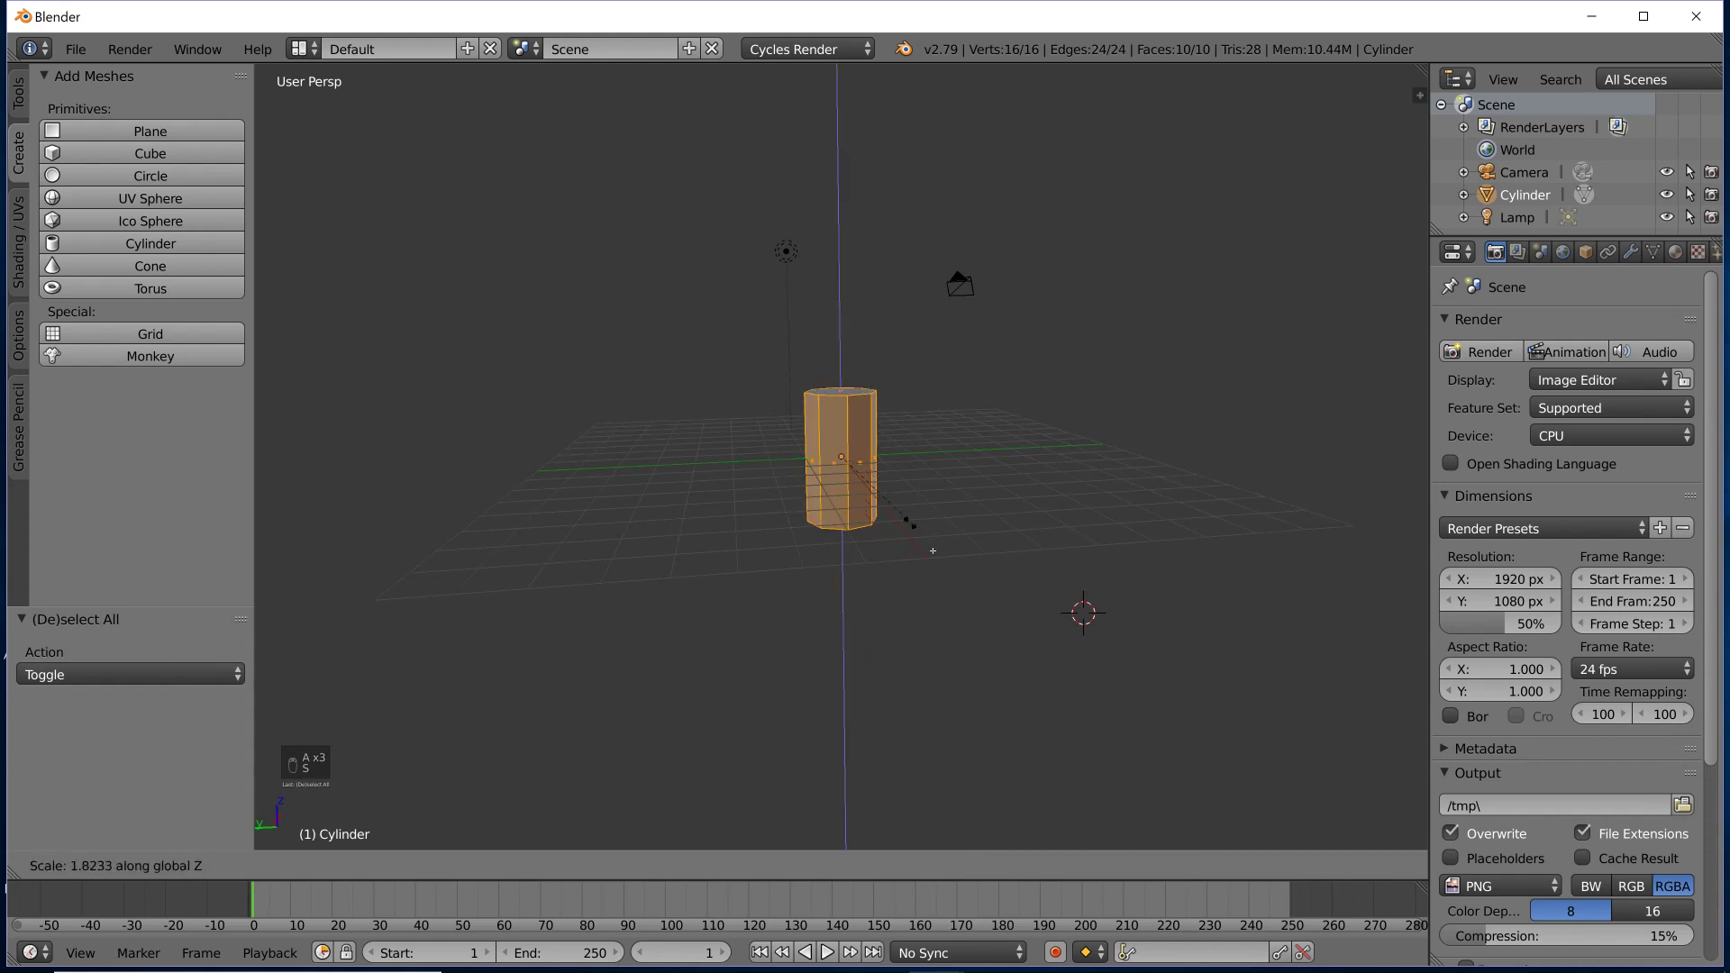
click(1081, 159)
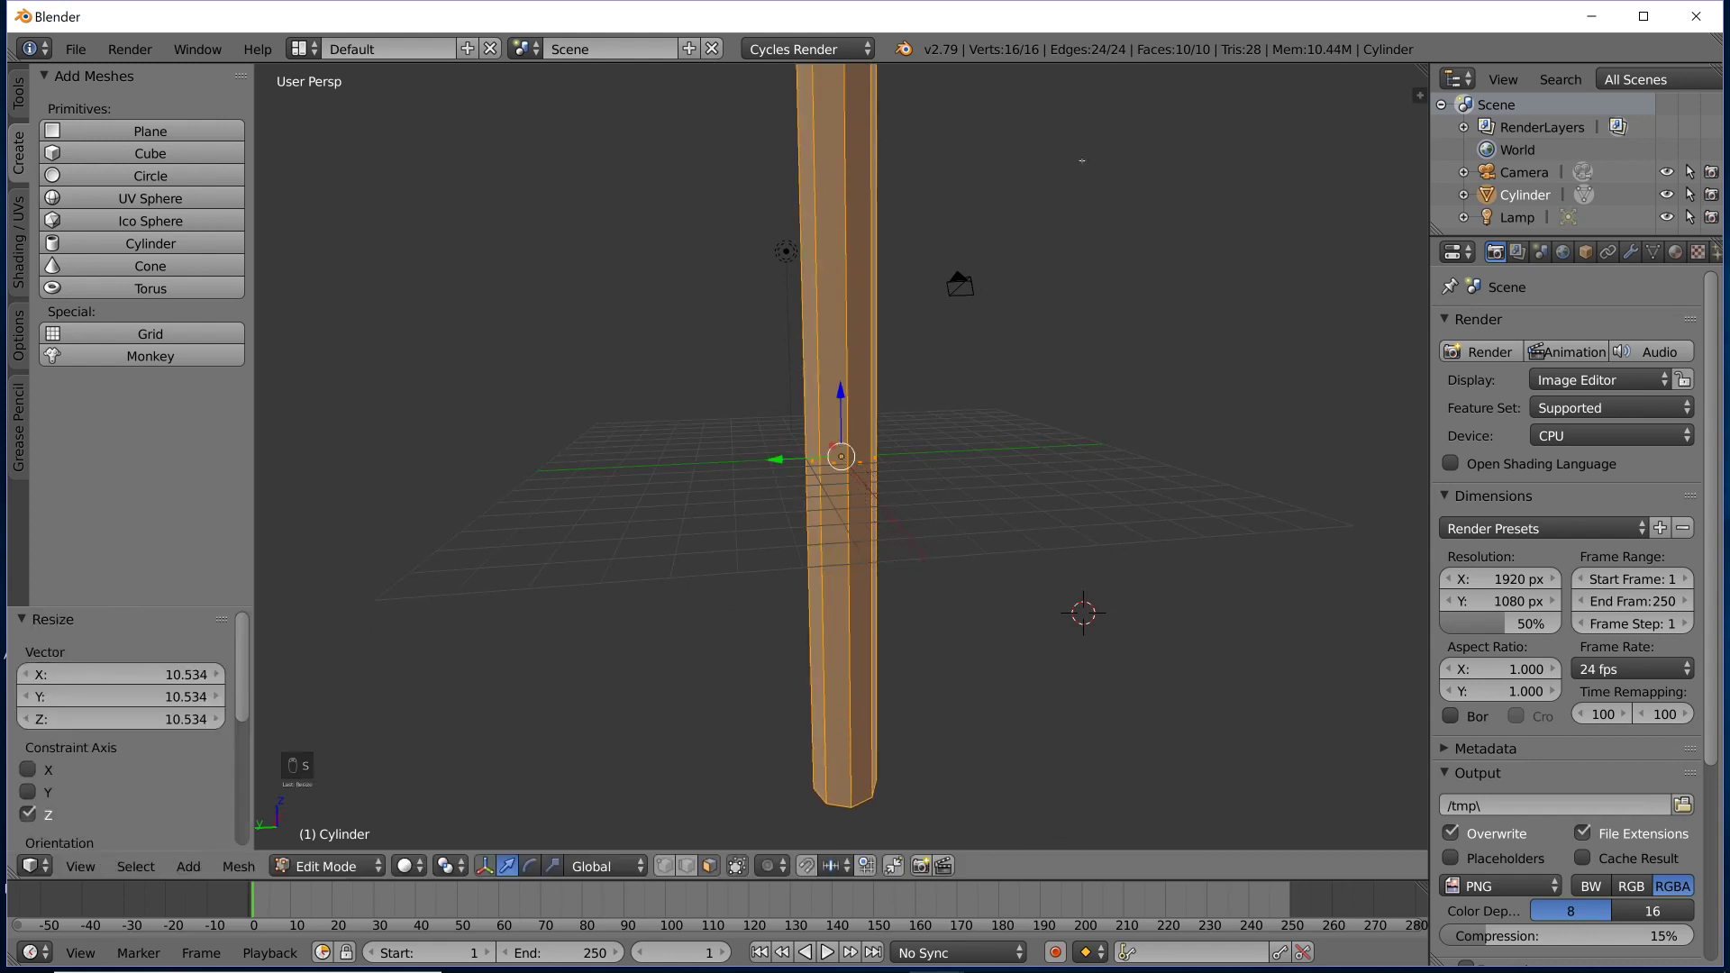
scroll(1014, 165, down, 4)
middle_drag(1011, 166, 1053, 218)
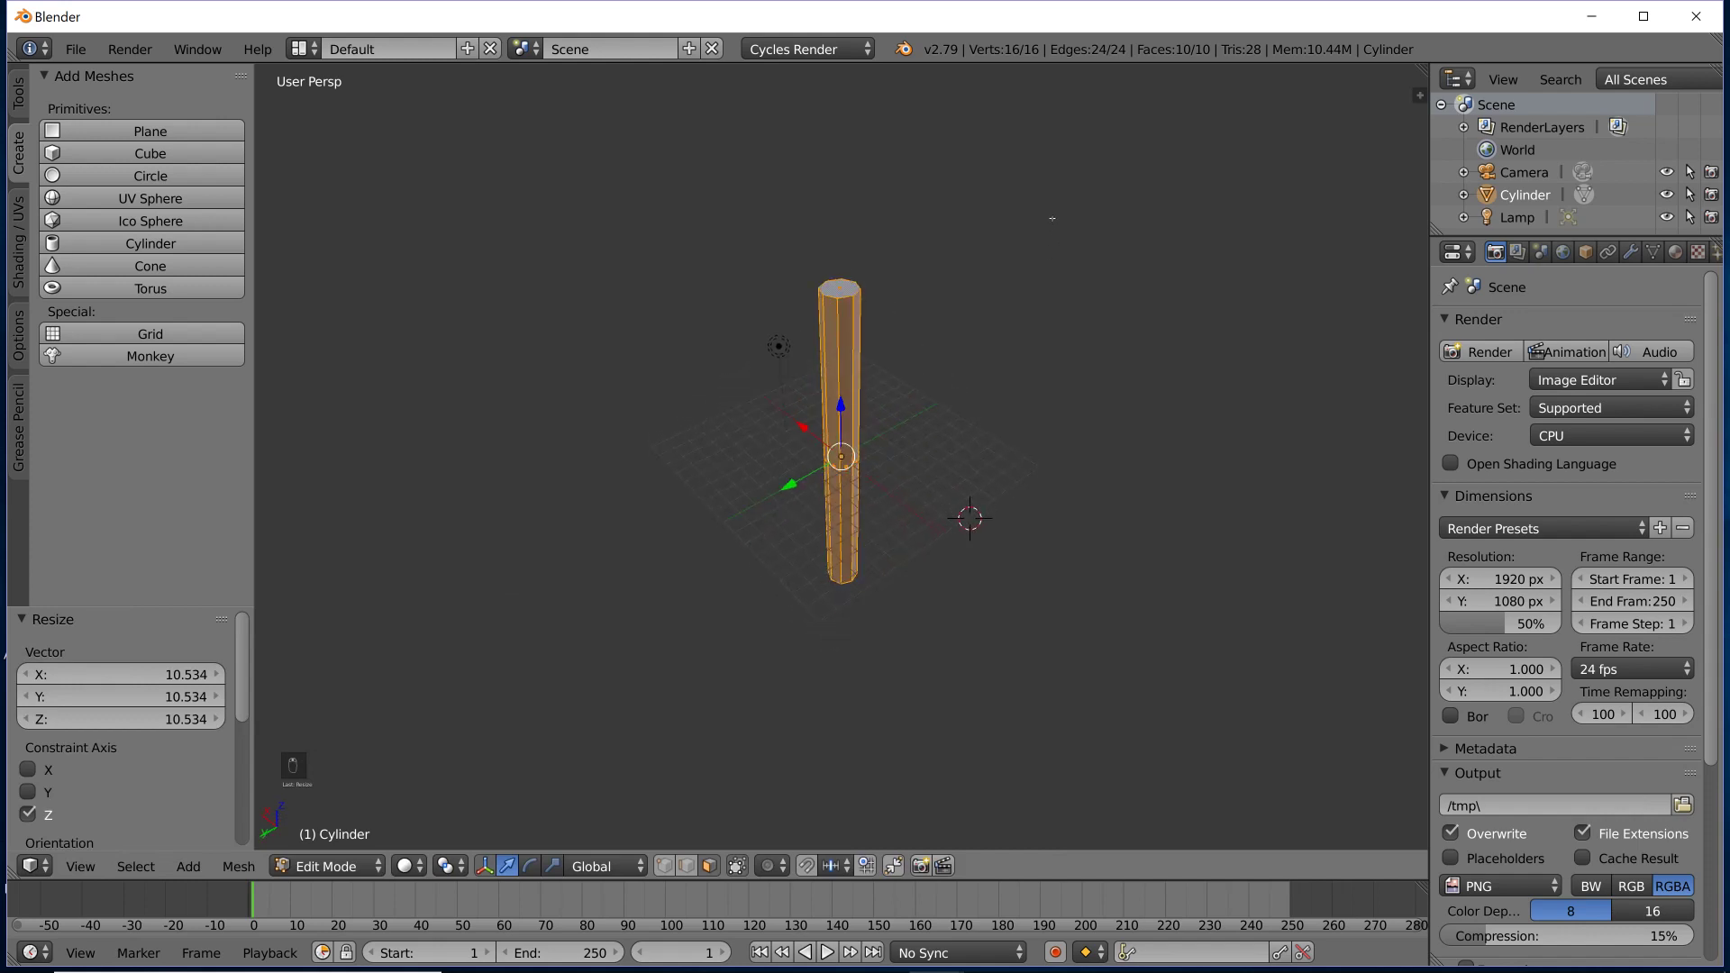
Scale the pole's mesh in X and Y only to roughly half its thickness and return to Object Mode.
key(s)
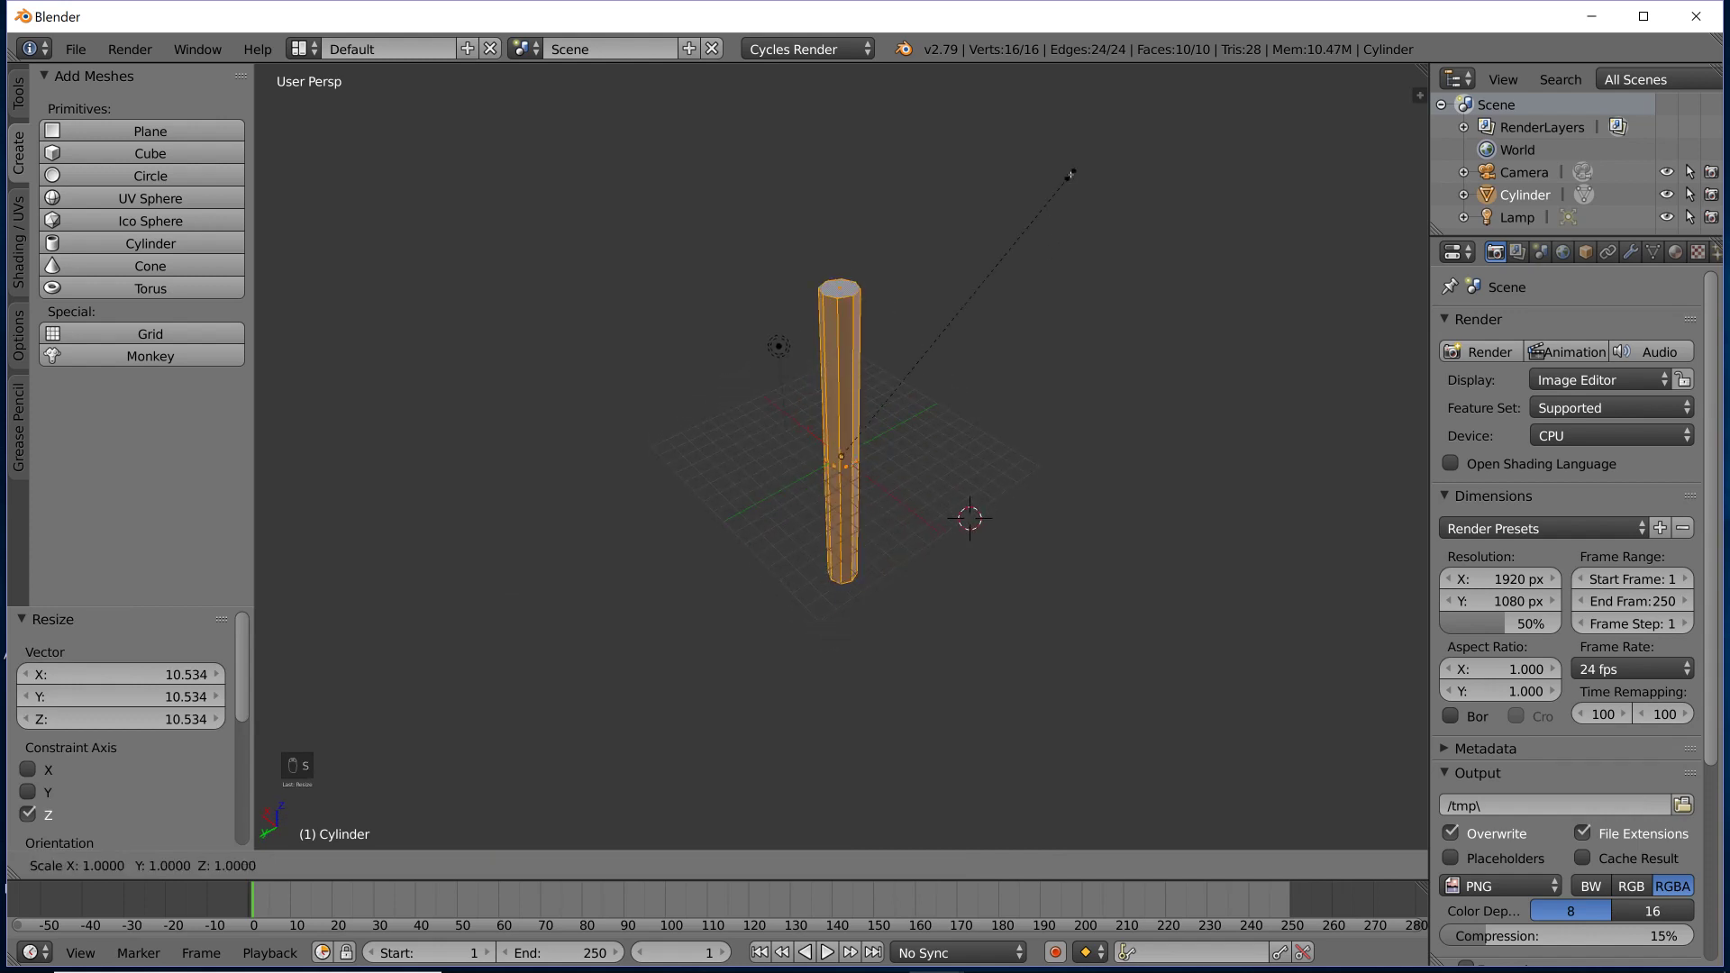
key(shift+z)
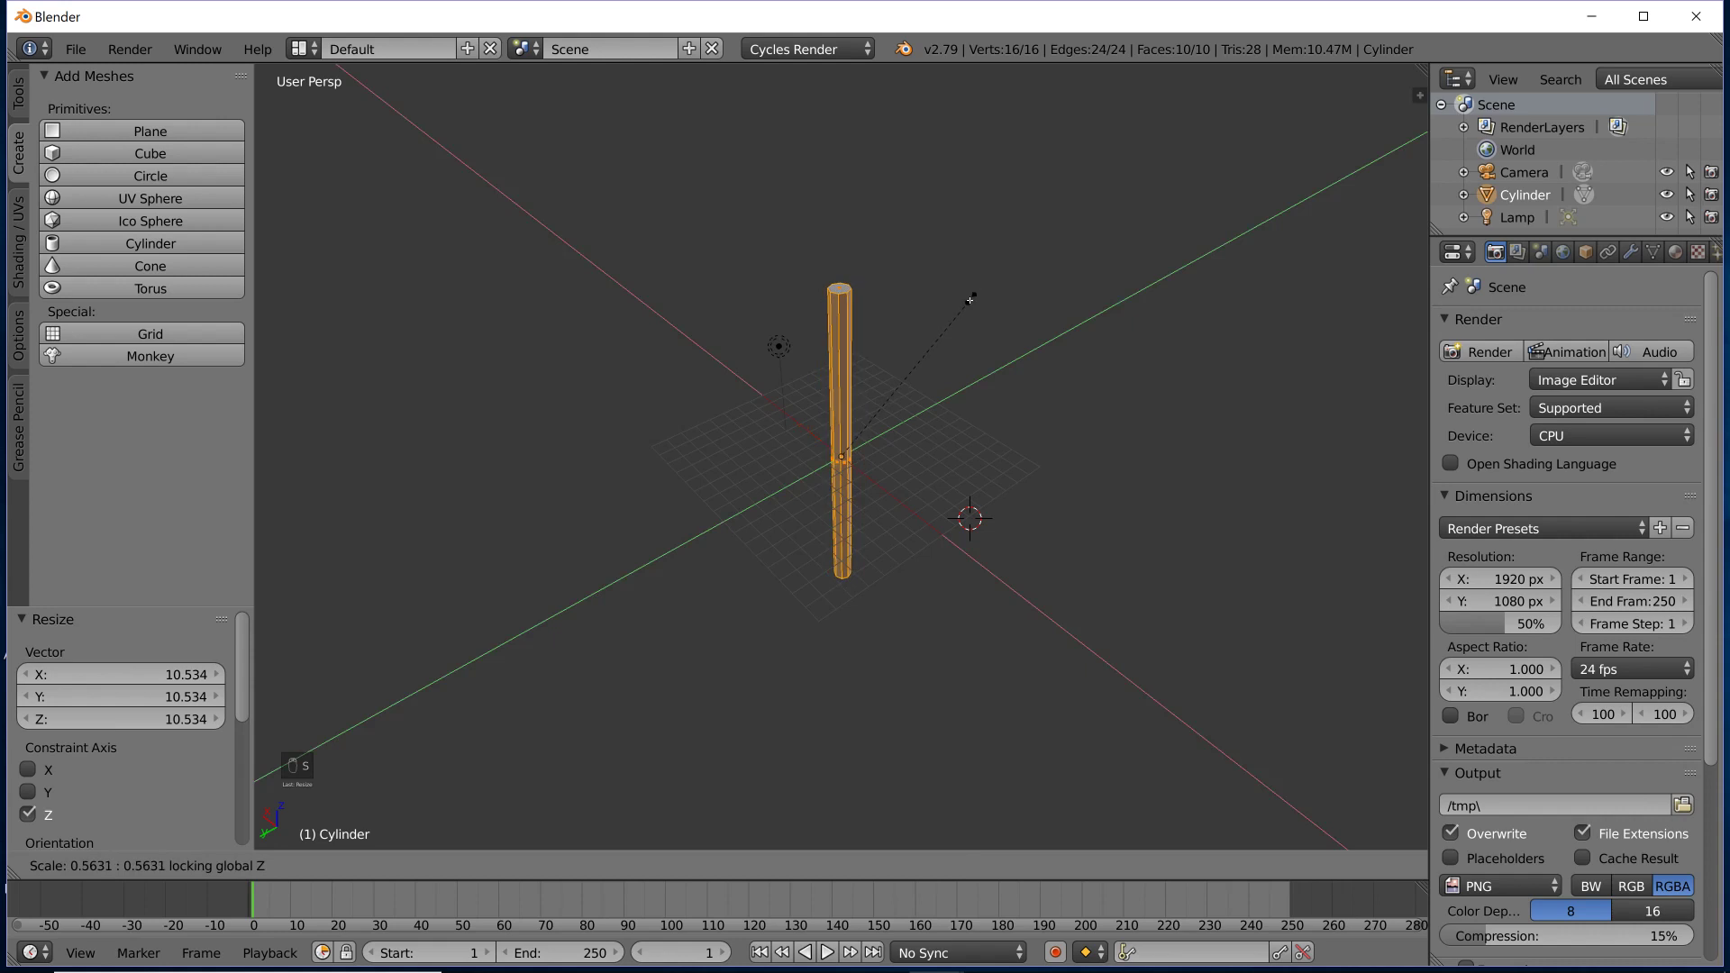
click(952, 301)
key(Tab)
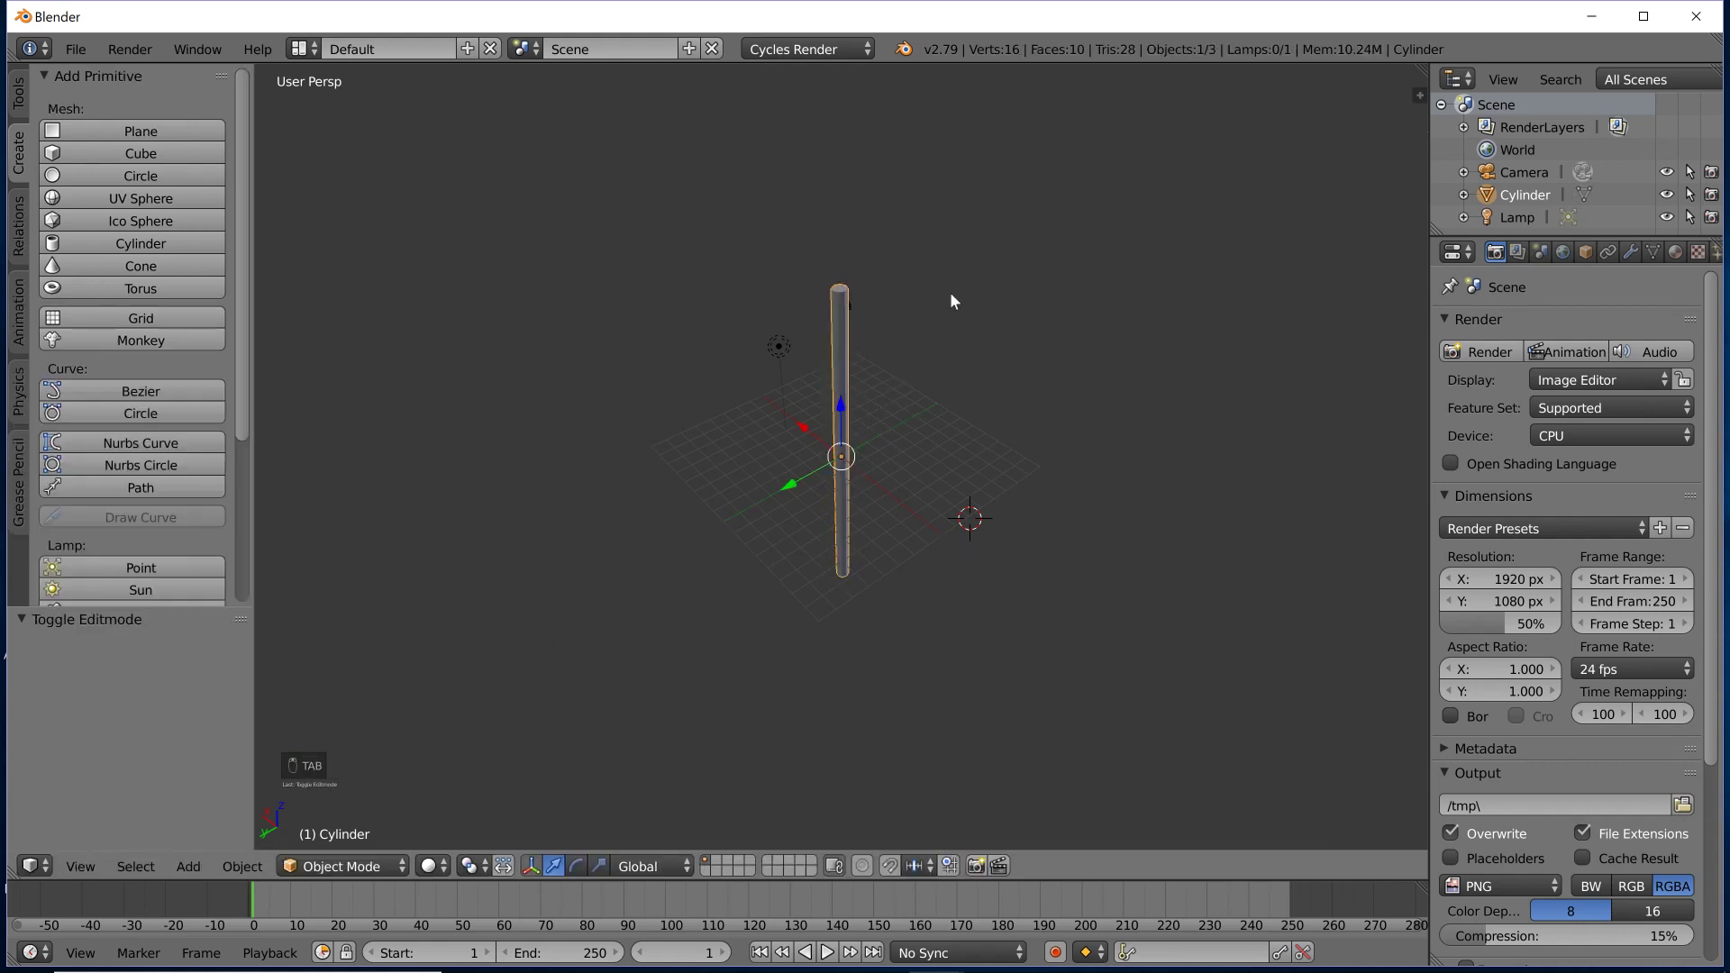
middle_drag(951, 294, 987, 299)
scroll(1008, 264, up, 4)
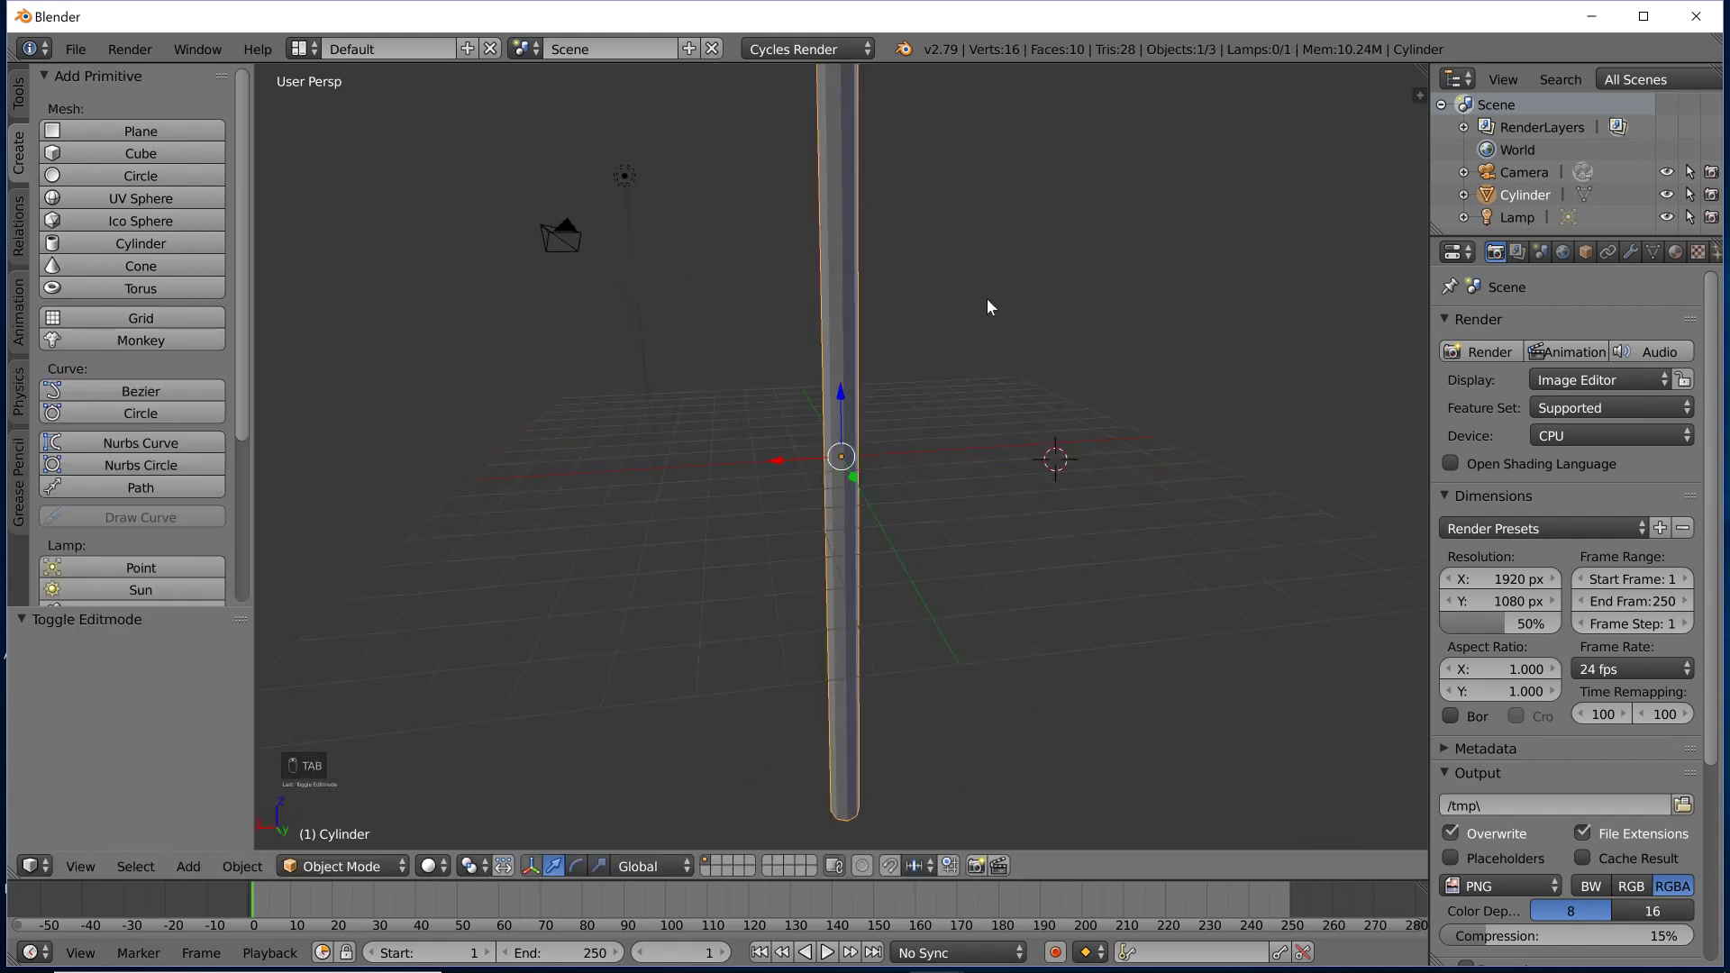
scroll(989, 294, down, 4)
Return to Edit Mode and add a single horizontal loop cut around the middle of the pole.
key(Tab)
middle_drag(1118, 284, 974, 226)
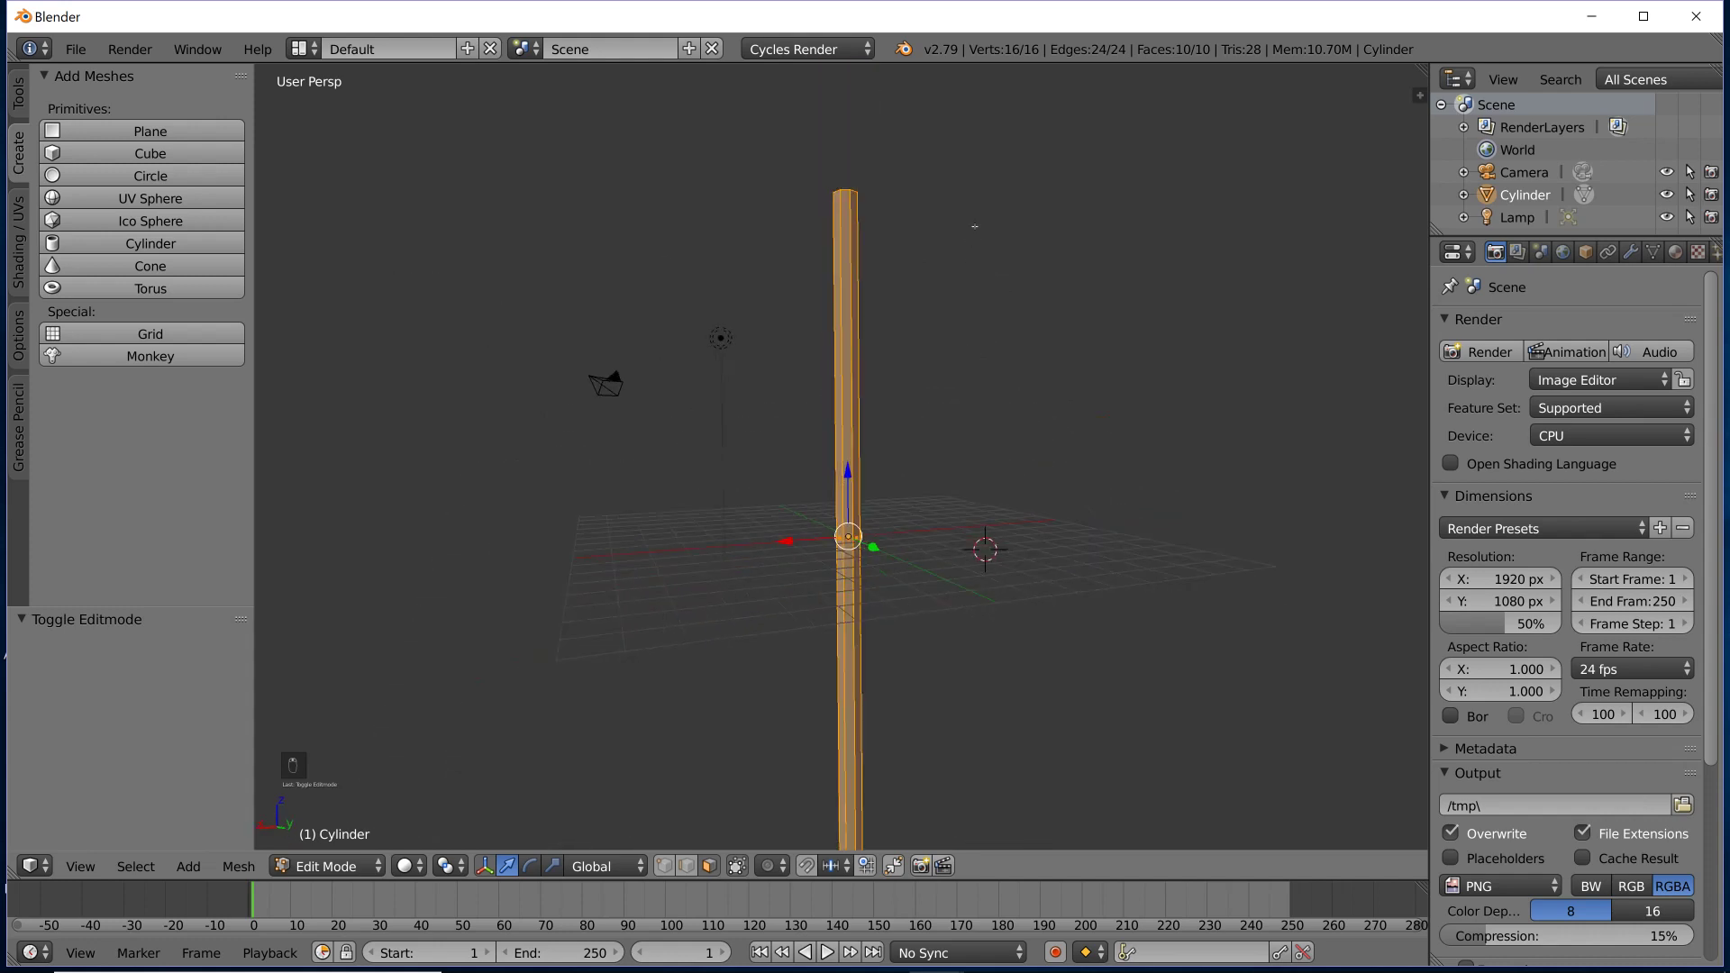
middle_drag(897, 276, 901, 289)
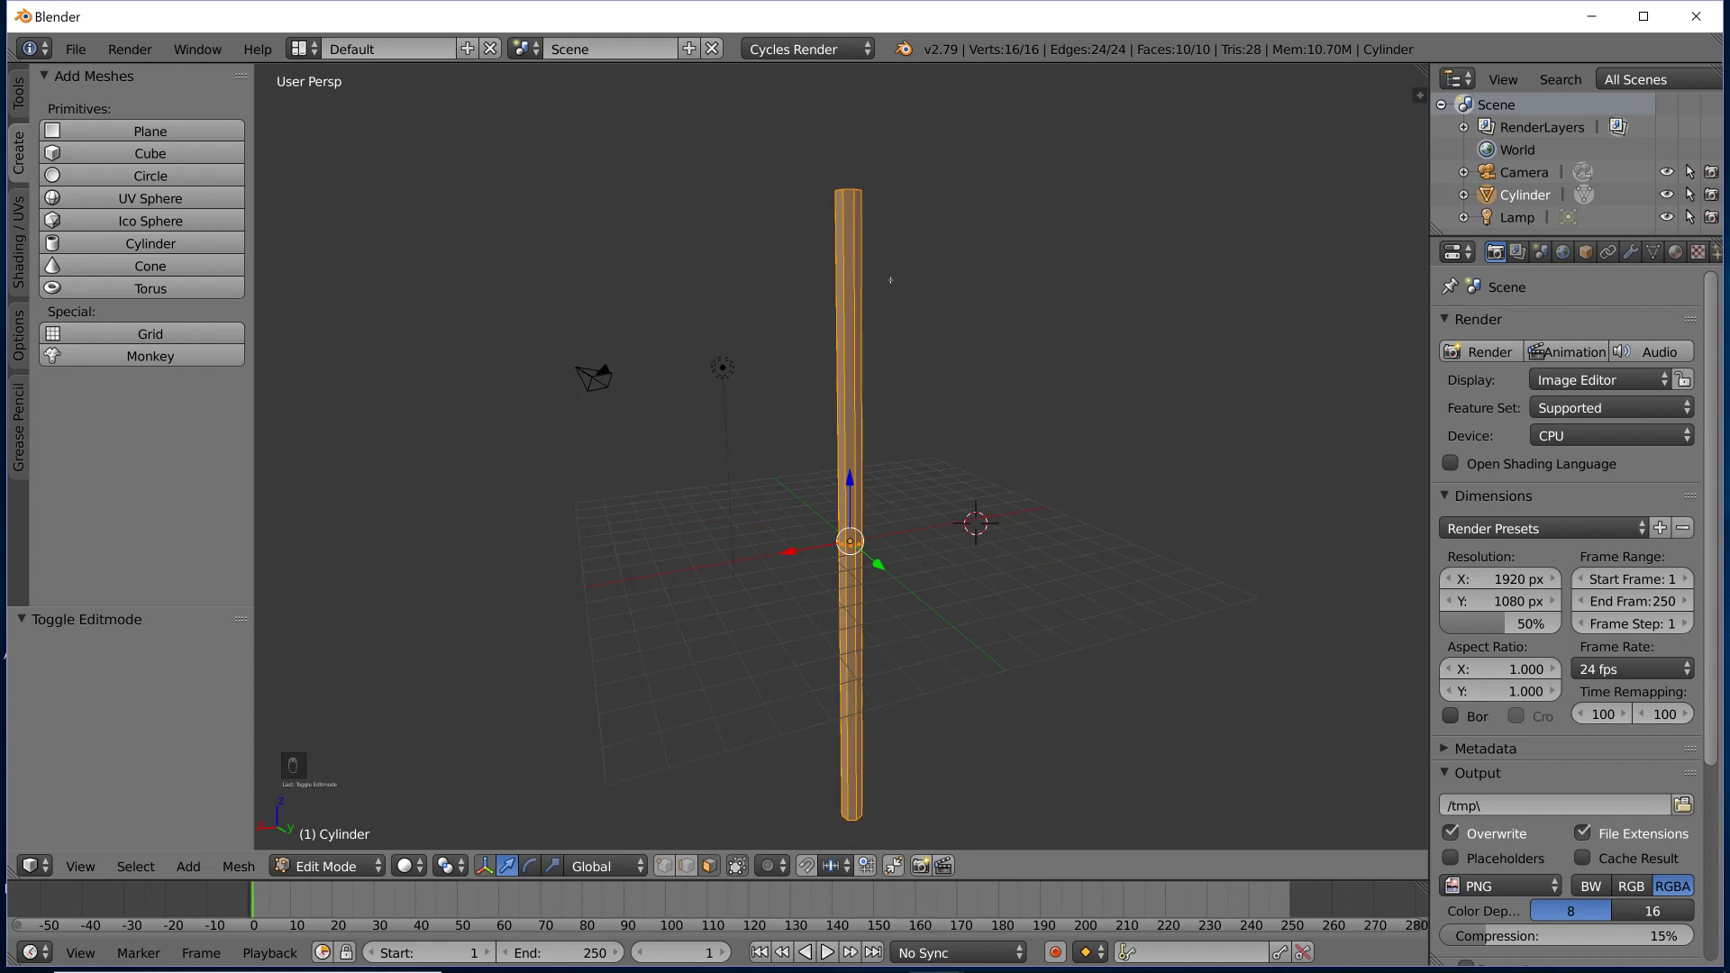
key(ctrl+r)
click(876, 317)
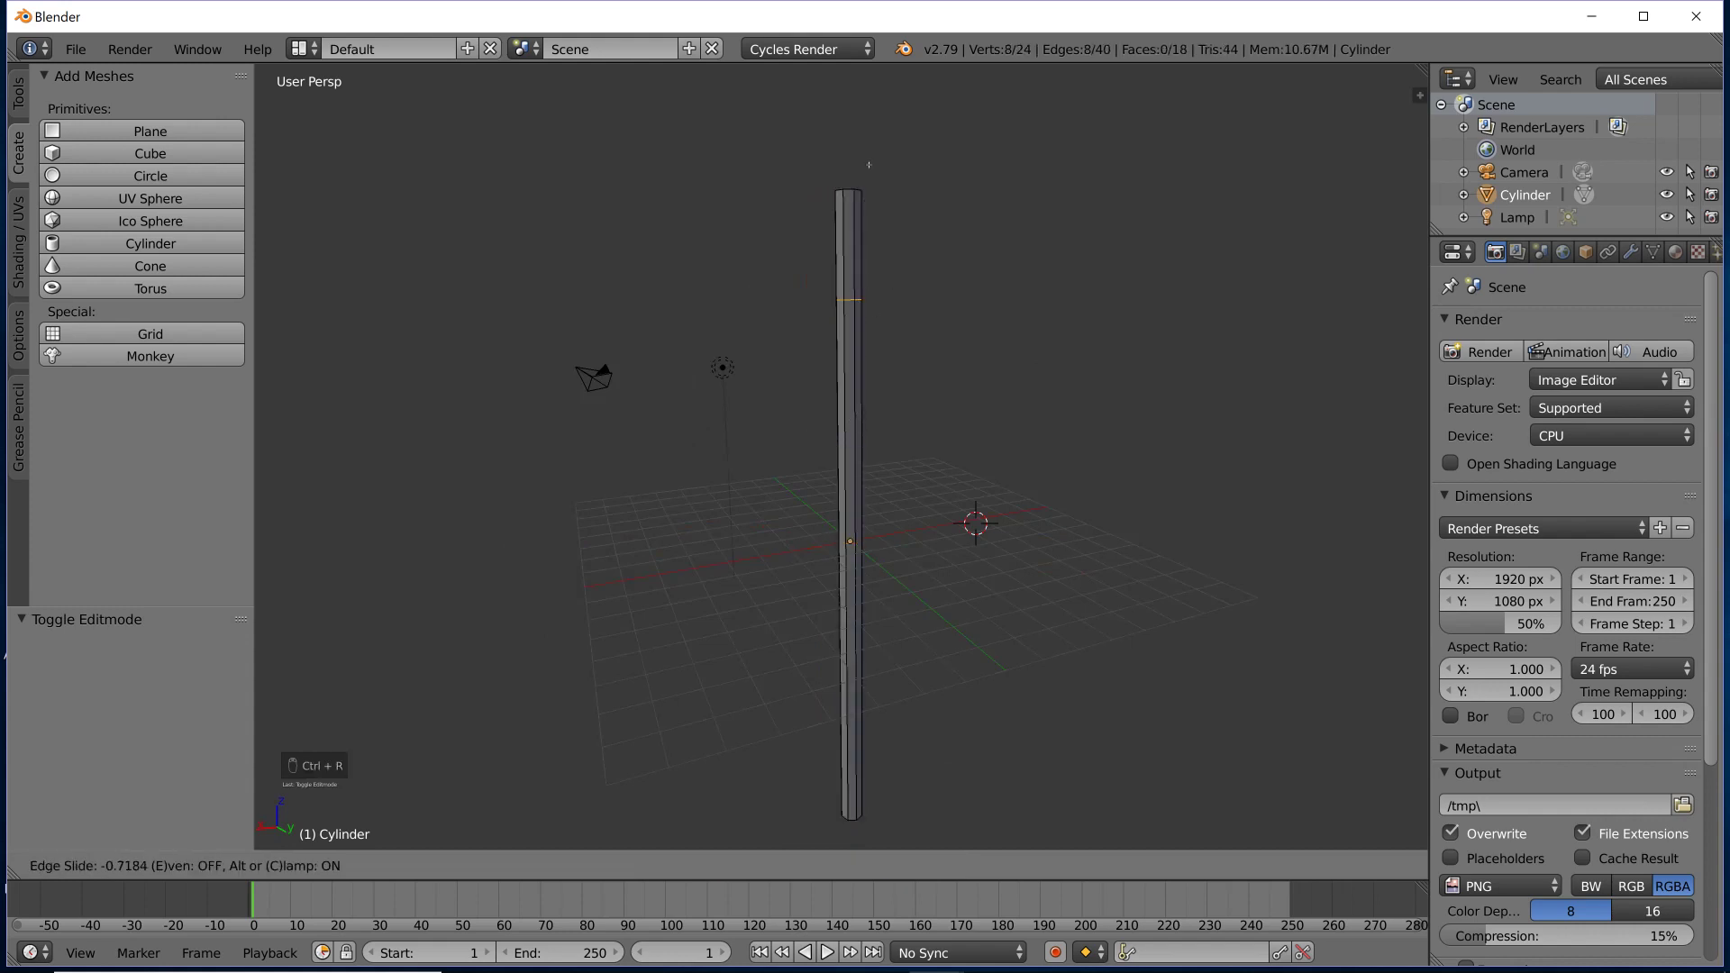
click(883, 109)
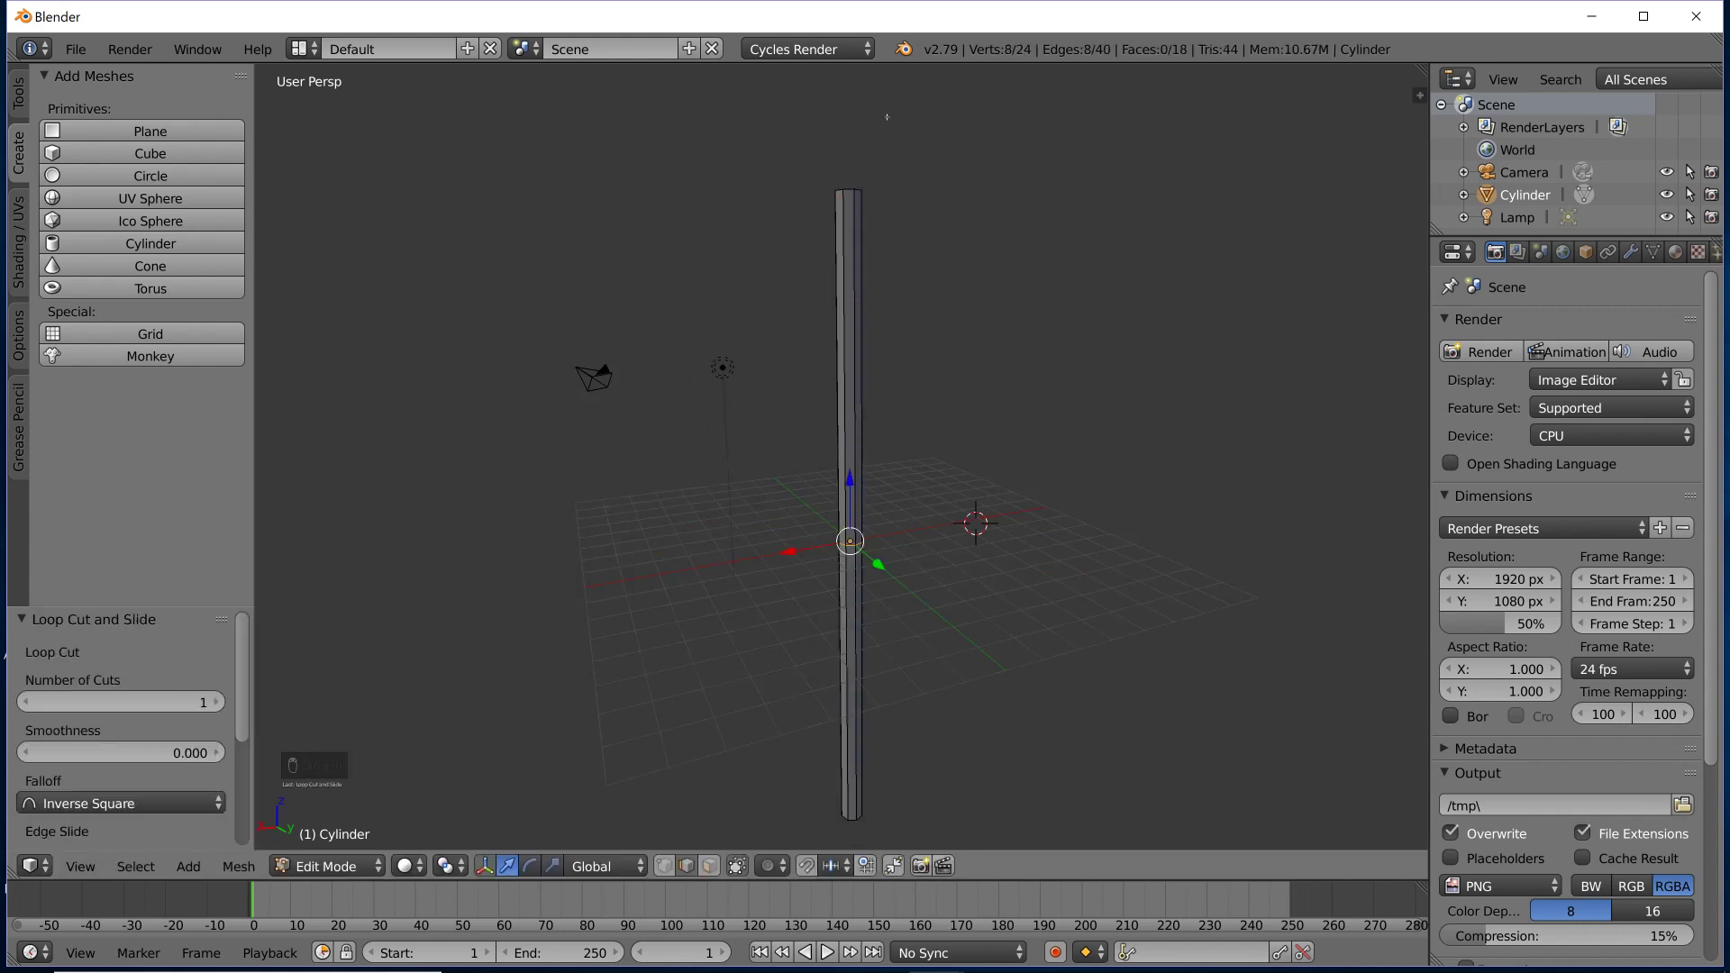
Undo the loop cut around the middle of the pole and deselect the whole mesh.
key(ctrl+z)
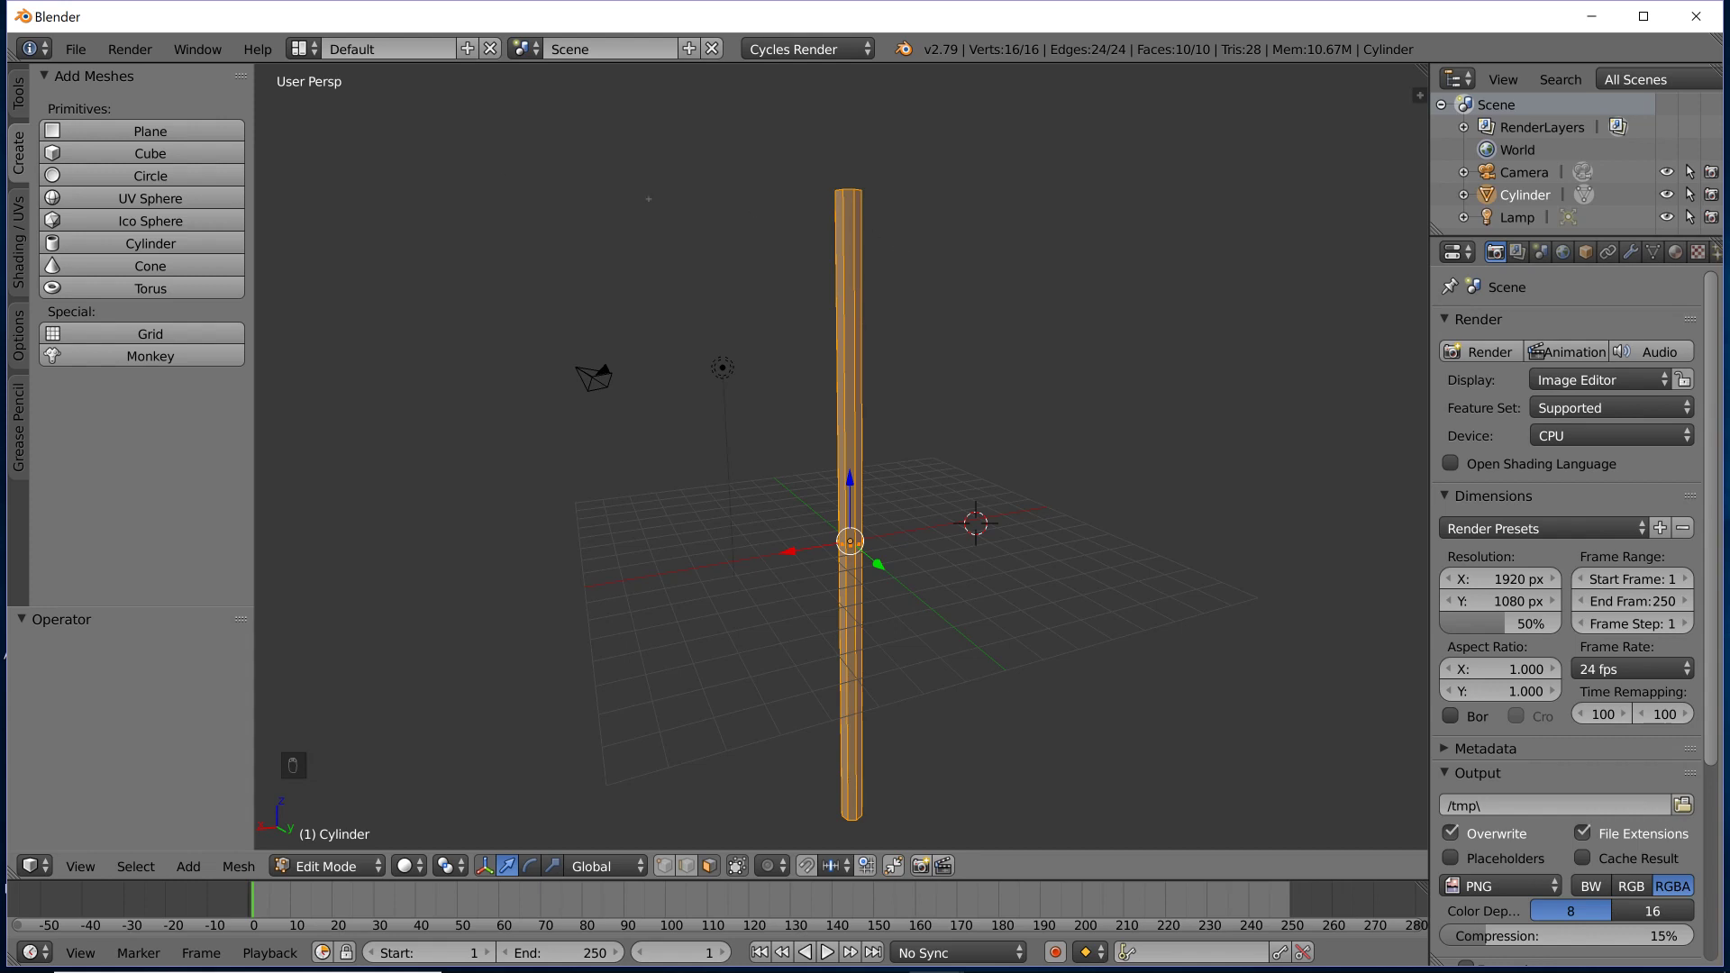
click(21, 94)
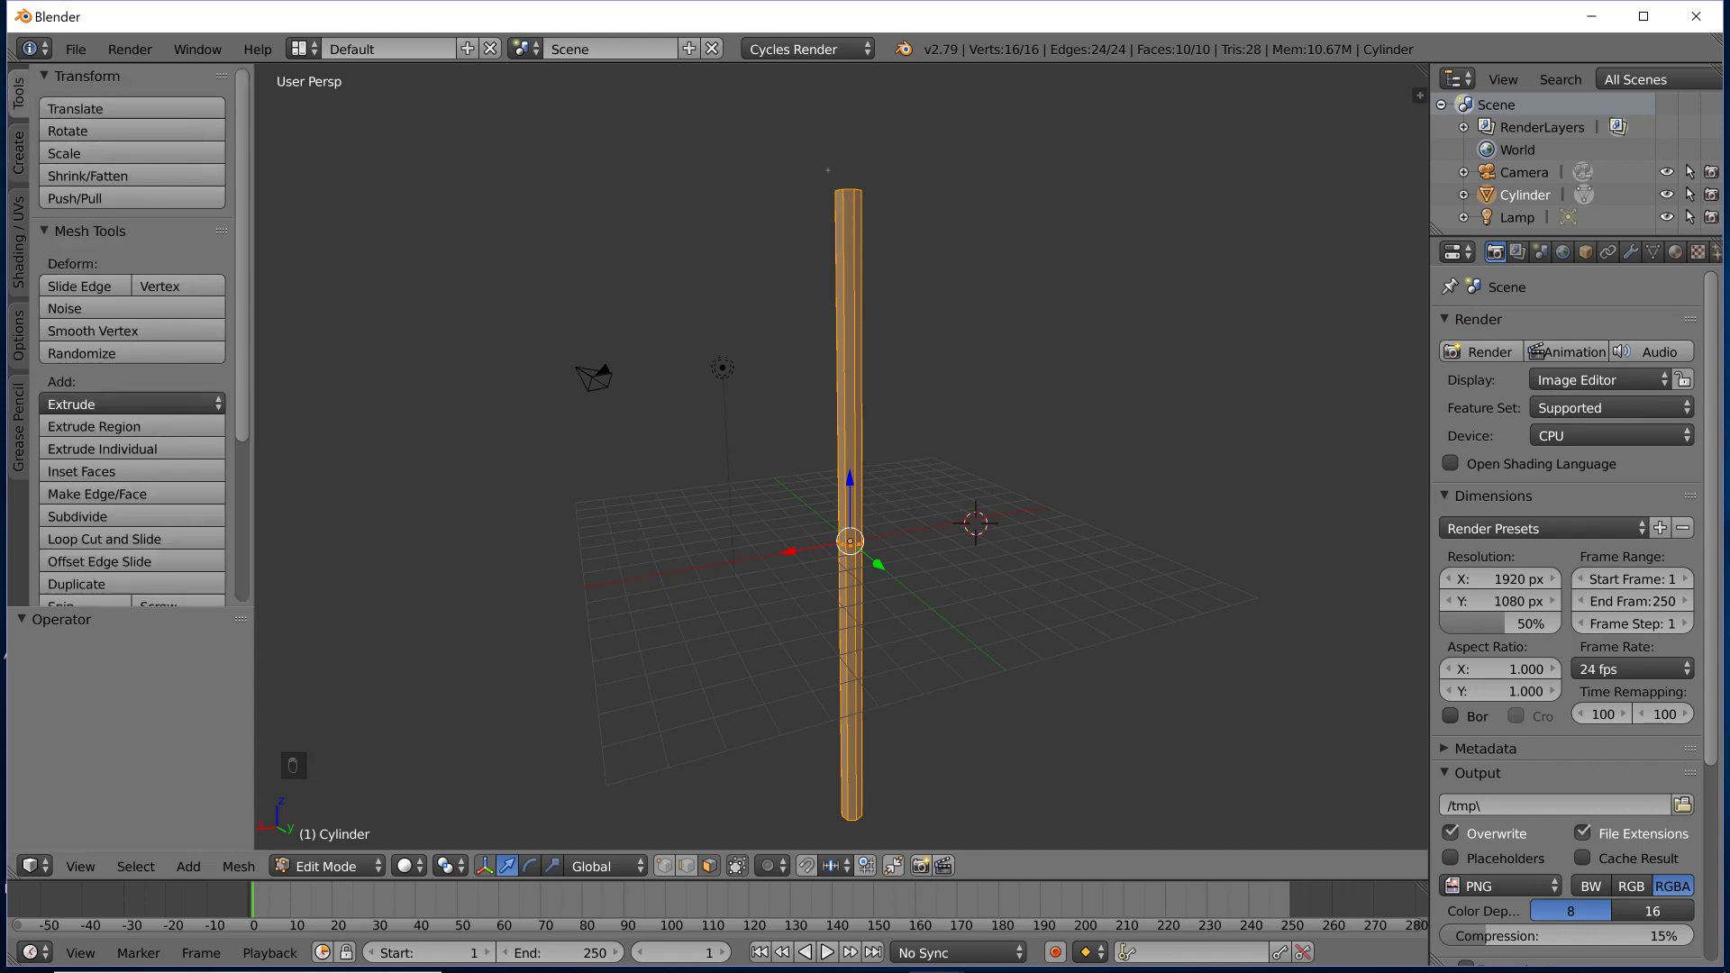
key(a)
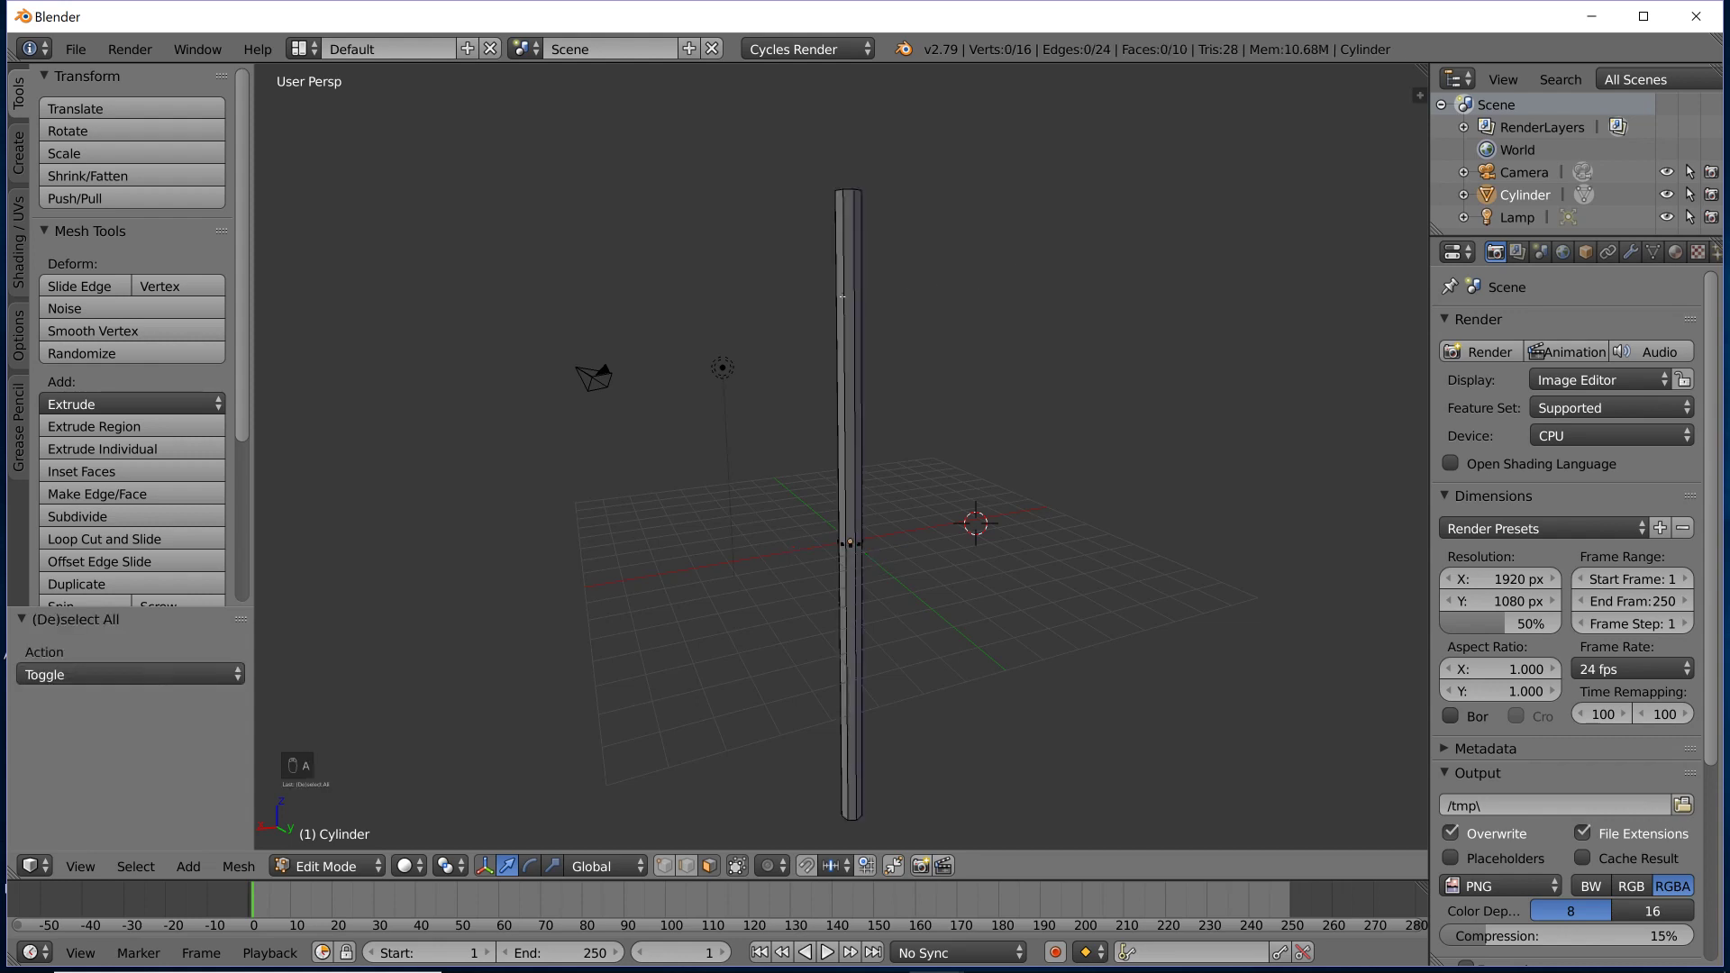
Add a single horizontal loop cut and slide it up close to the pole's top end.
key(ctrl+r)
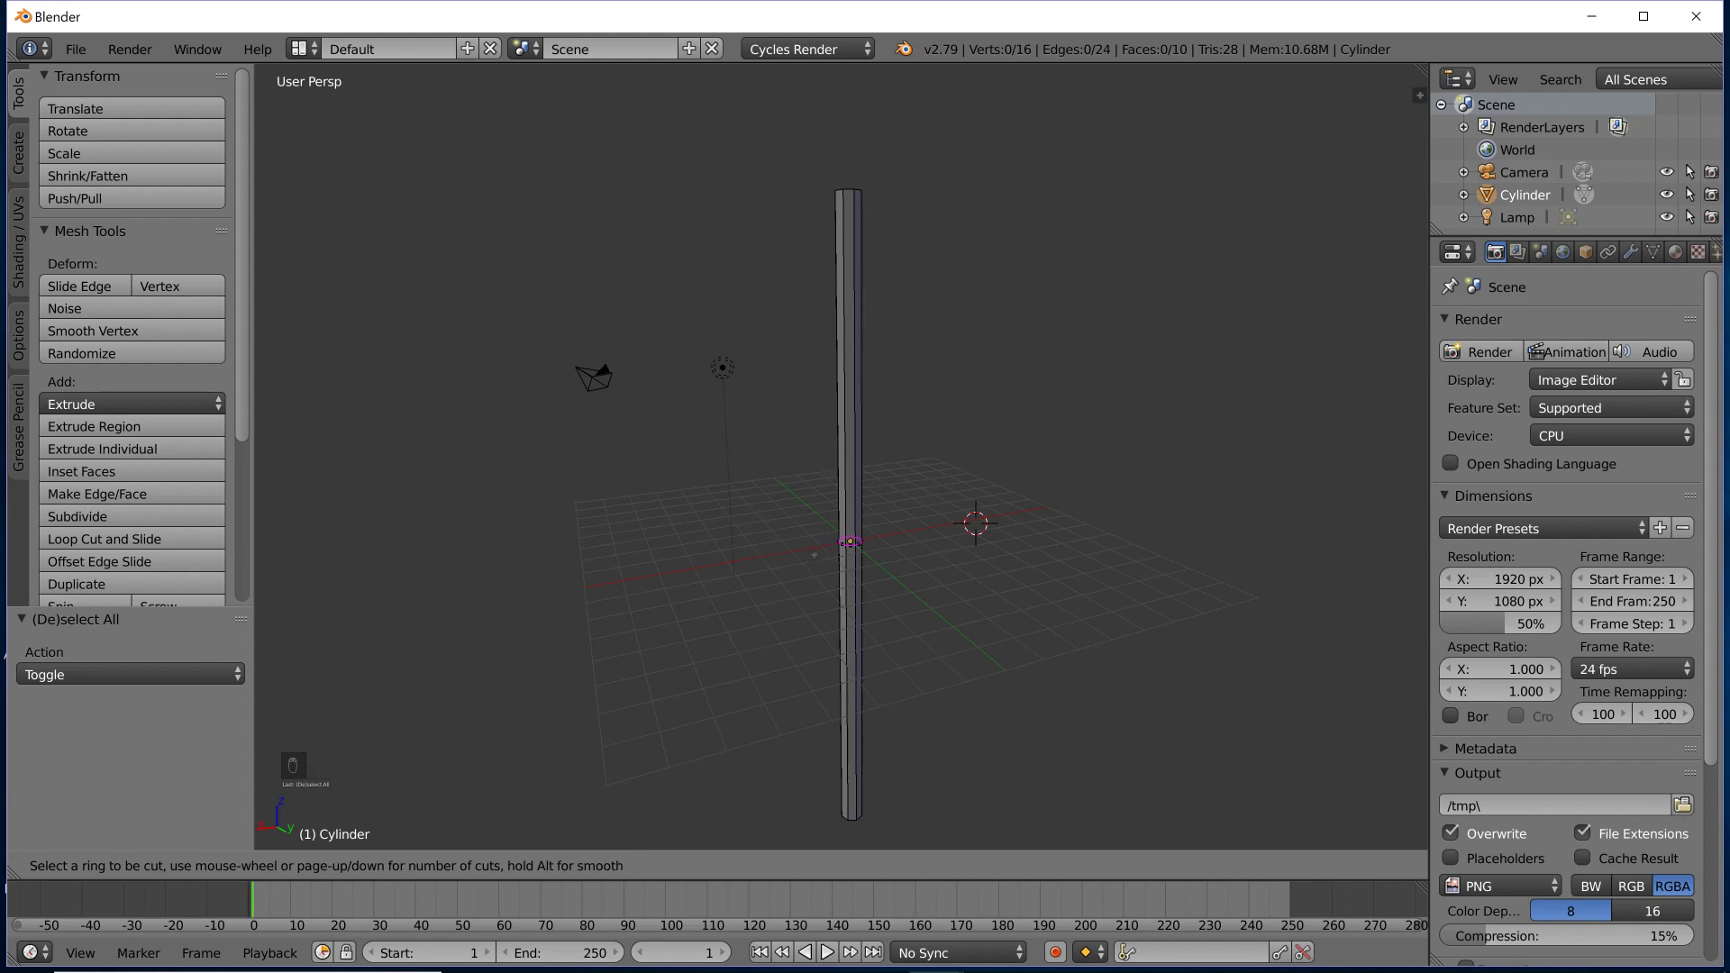
click(837, 539)
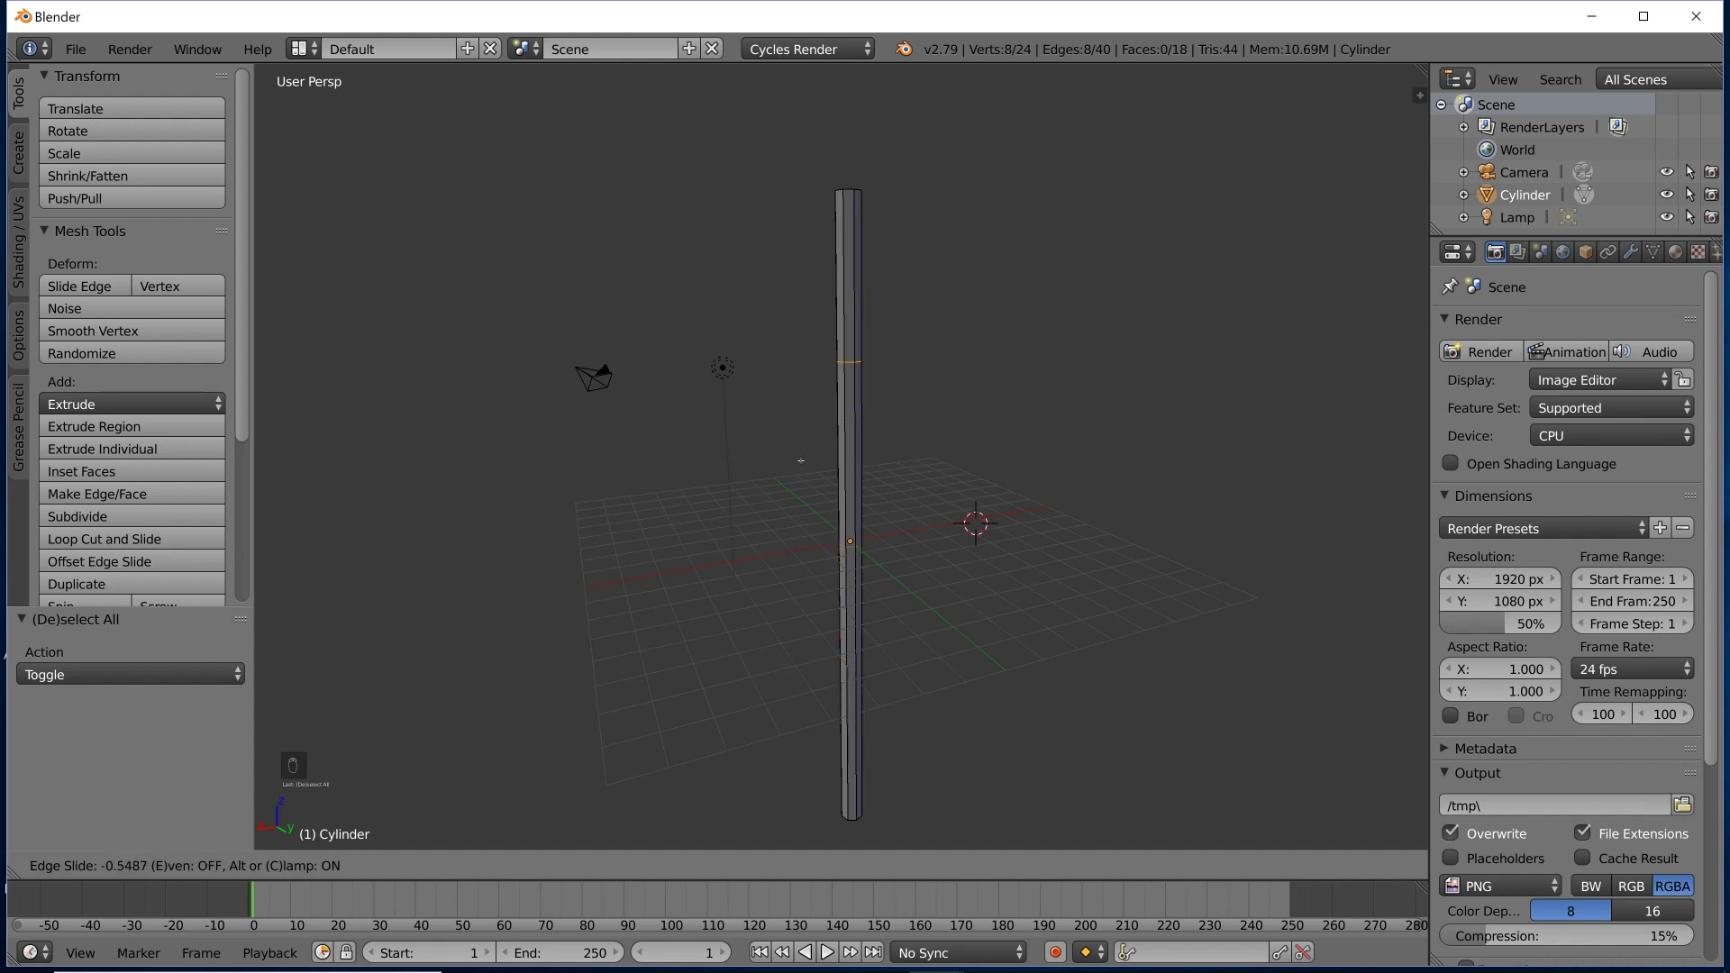
click(803, 231)
Switch to face selection and select a single side face of the narrow band at the pole's top.
scroll(958, 158, up, 3)
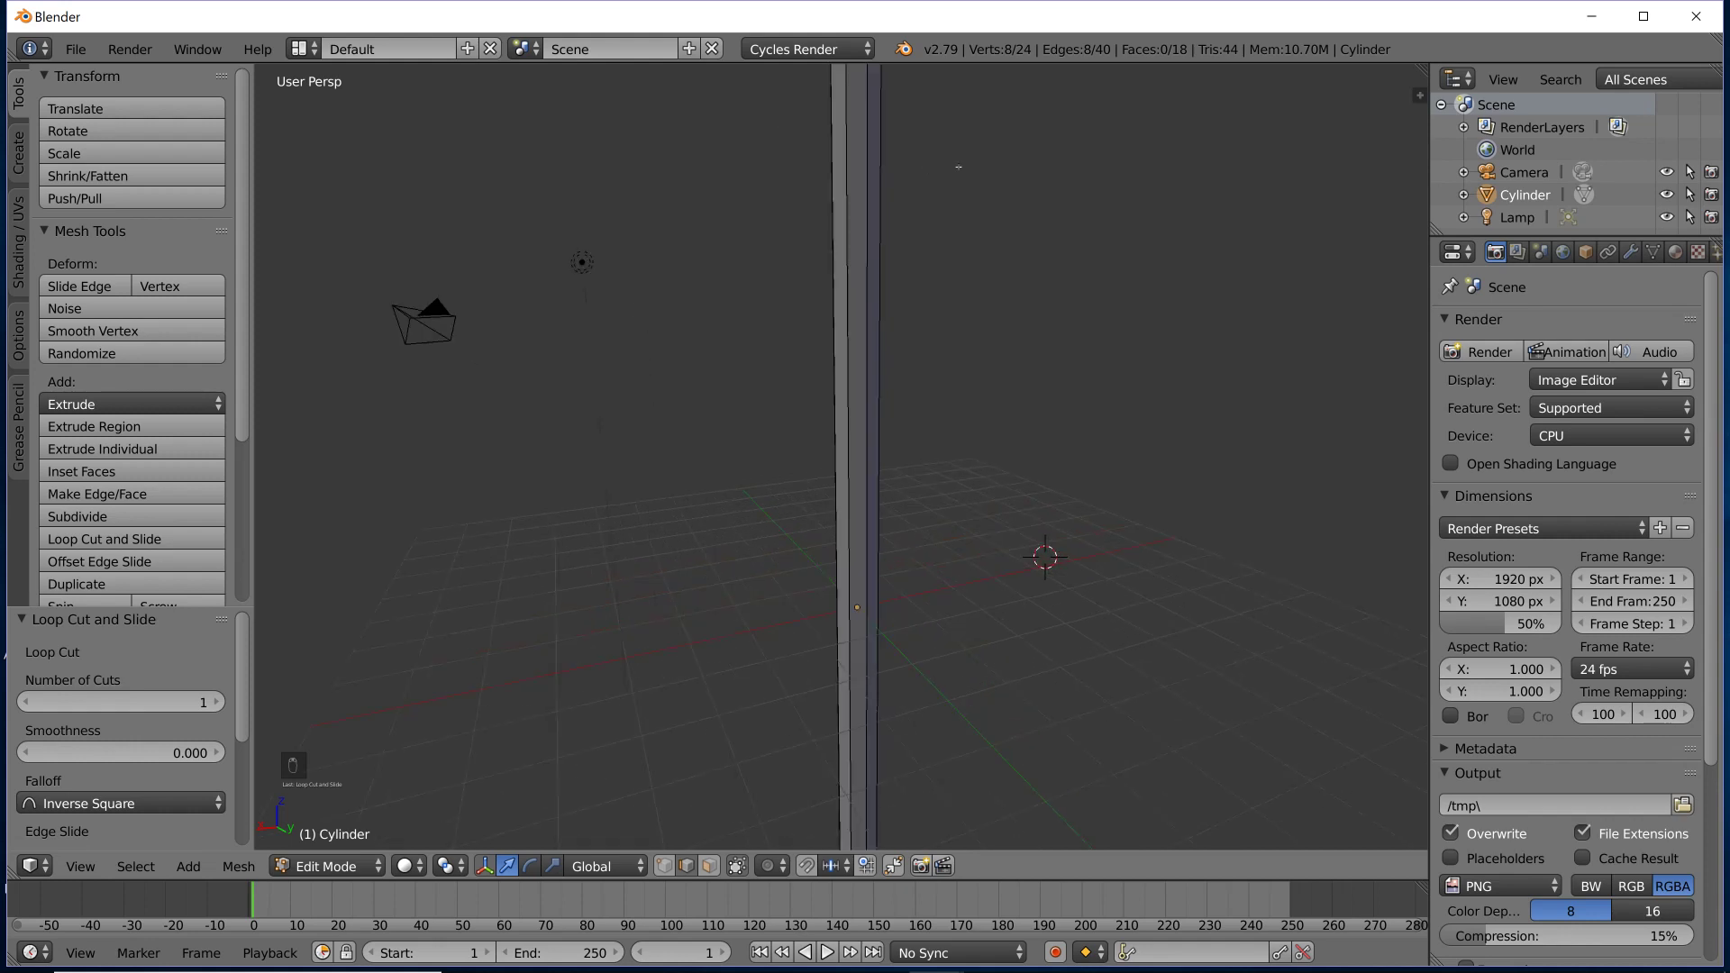
middle_drag(957, 166, 698, 763)
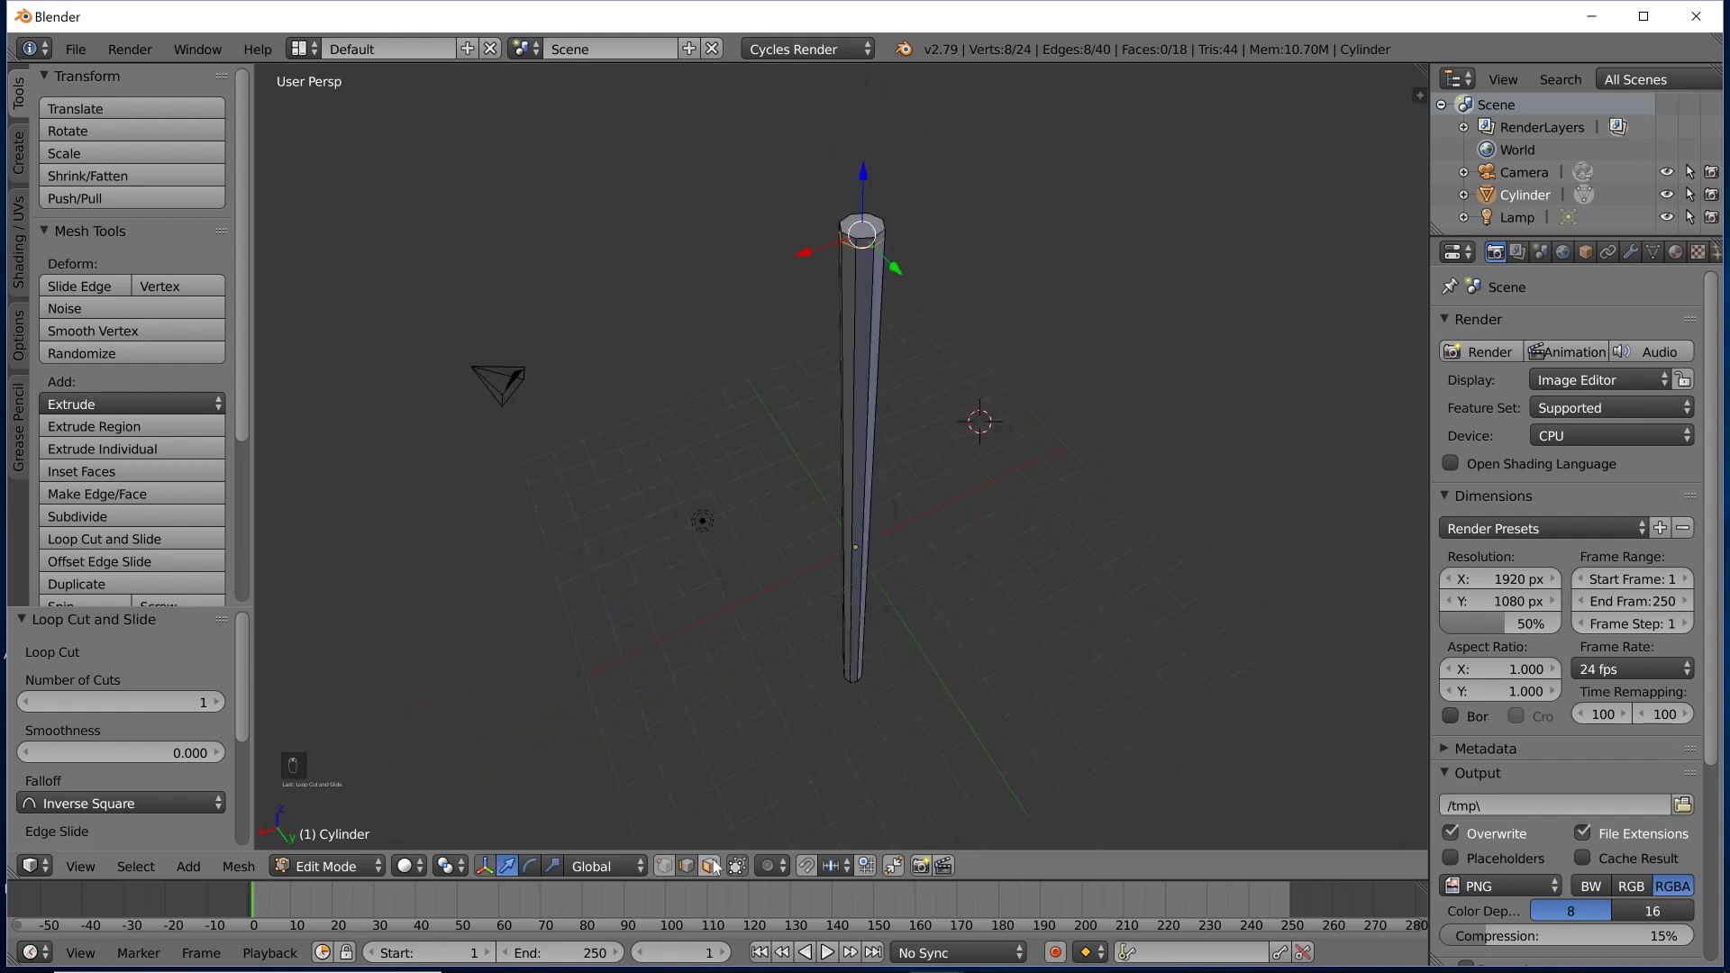
right_click(860, 544)
middle_drag(853, 574, 859, 504)
shift+middle_drag(1008, 104, 852, 694)
scroll(1002, 272, up, 7)
scroll(841, 256, up, 4)
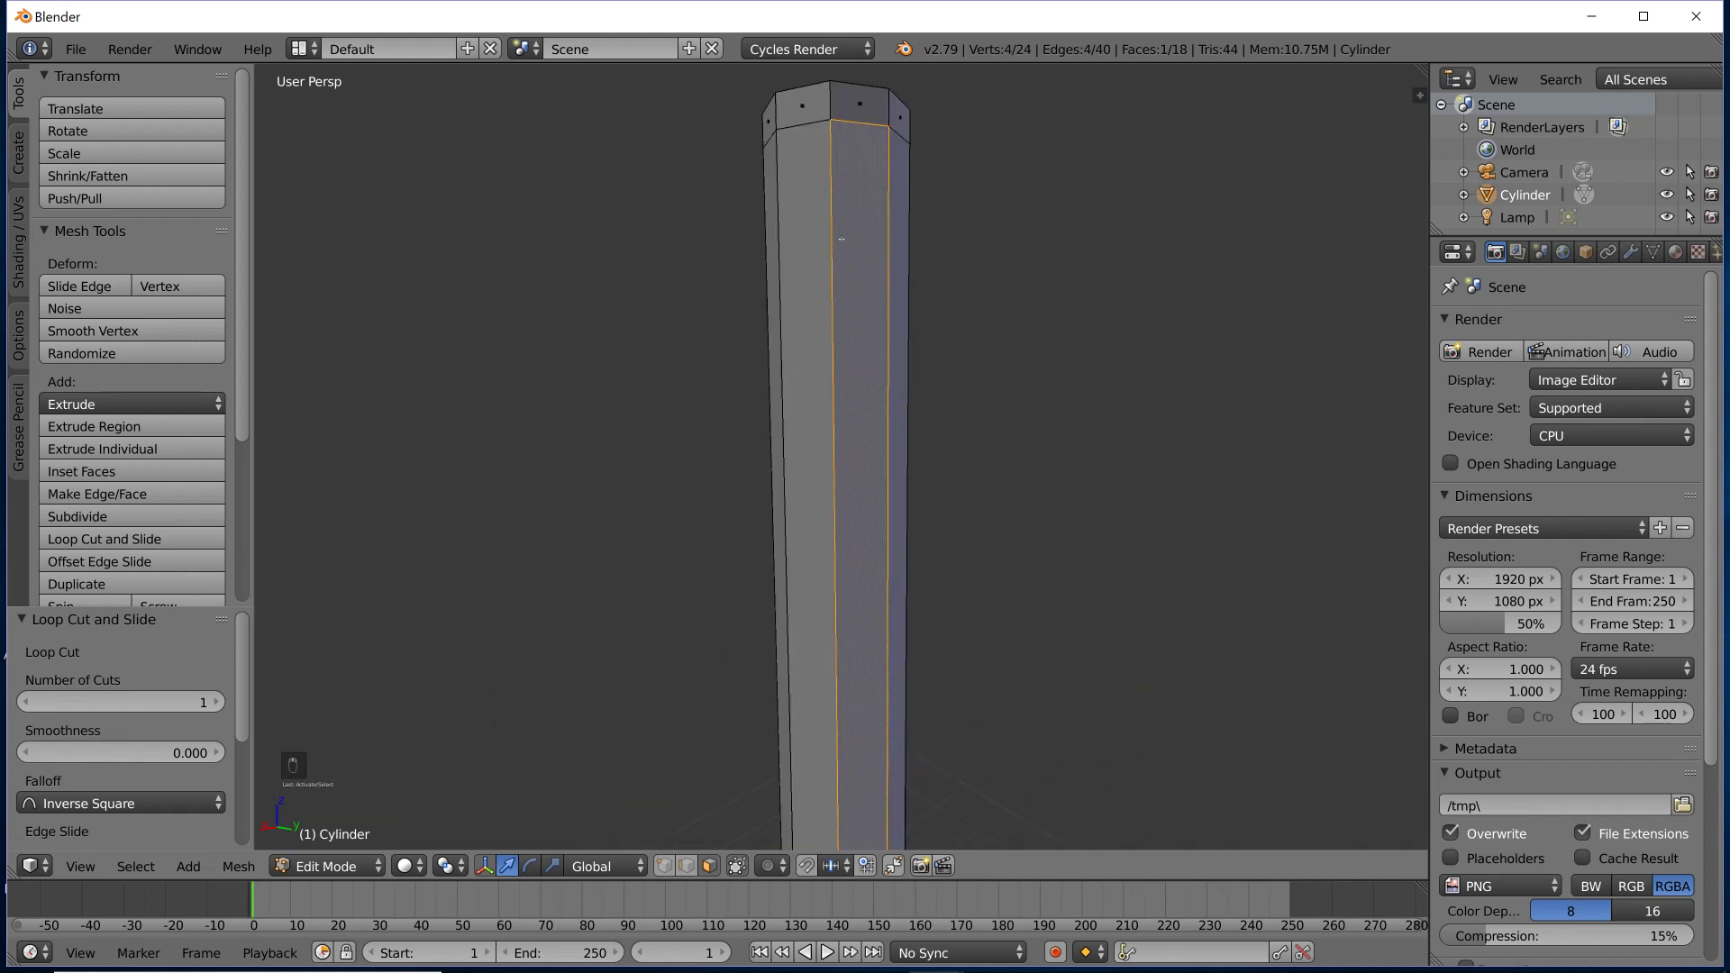
middle_drag(841, 256, 841, 268)
right_click(856, 239)
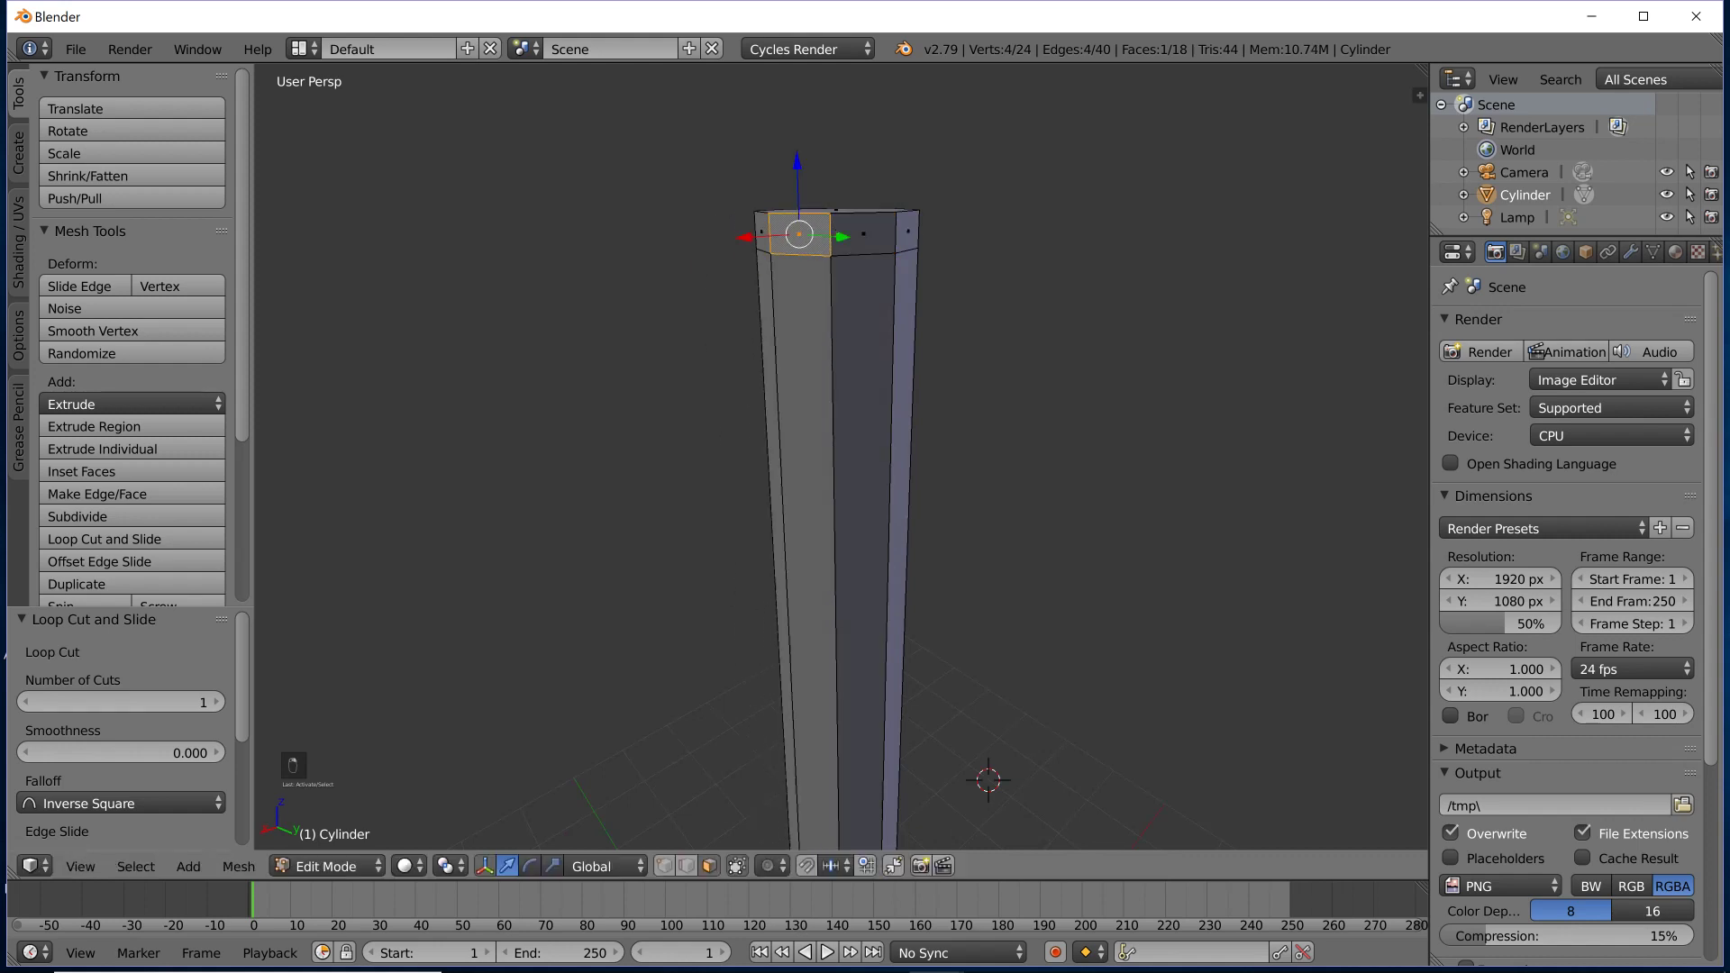
Examine the pole's top band in wireframe and solid display, and deselect all faces.
middle_drag(865, 291, 761, 164)
scroll(727, 240, up, 2)
scroll(726, 240, down, 7)
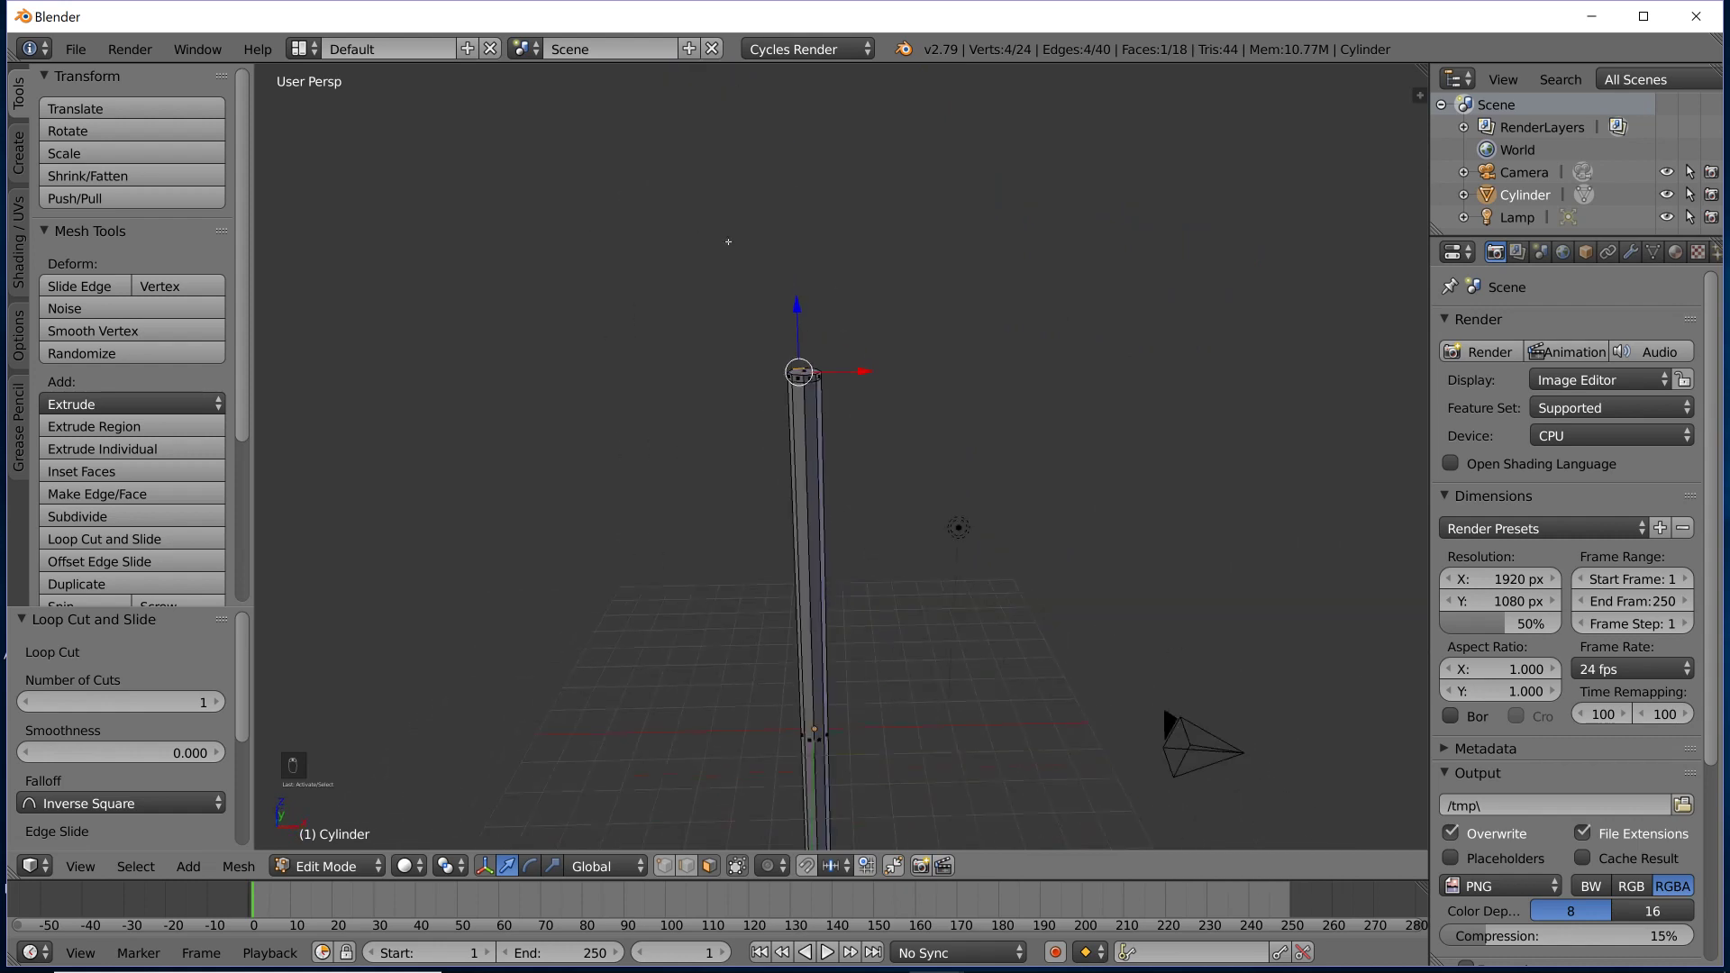
scroll(976, 312, up, 3)
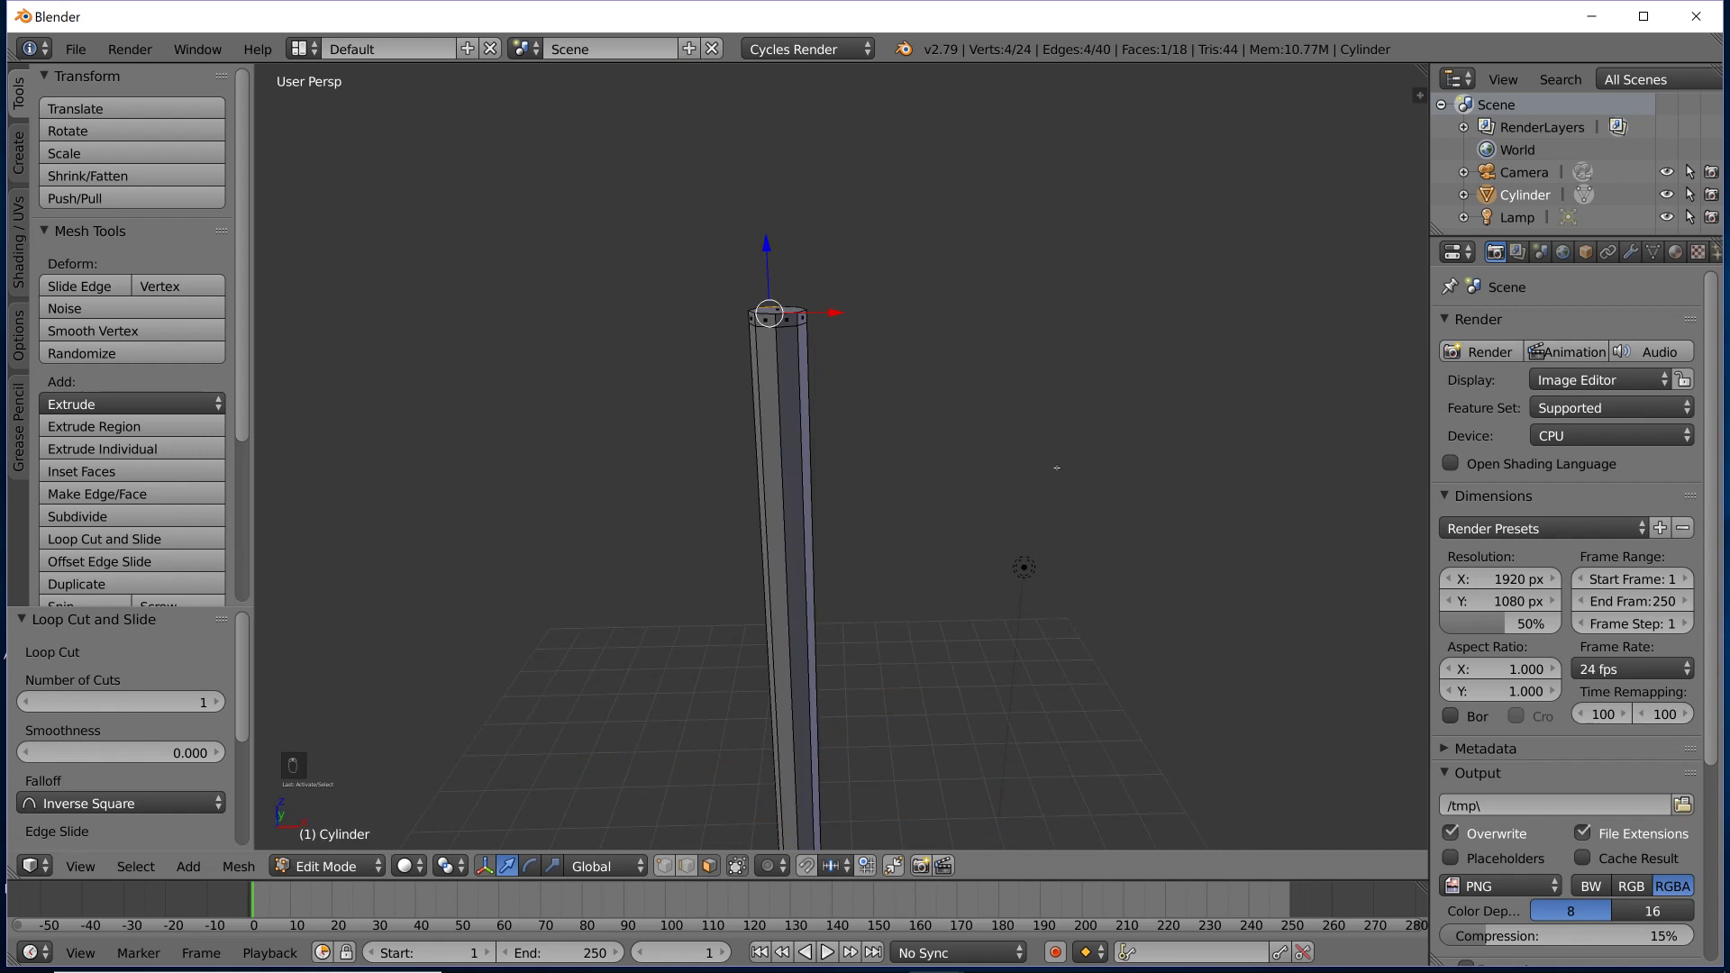
key(z)
scroll(859, 332, up, 2)
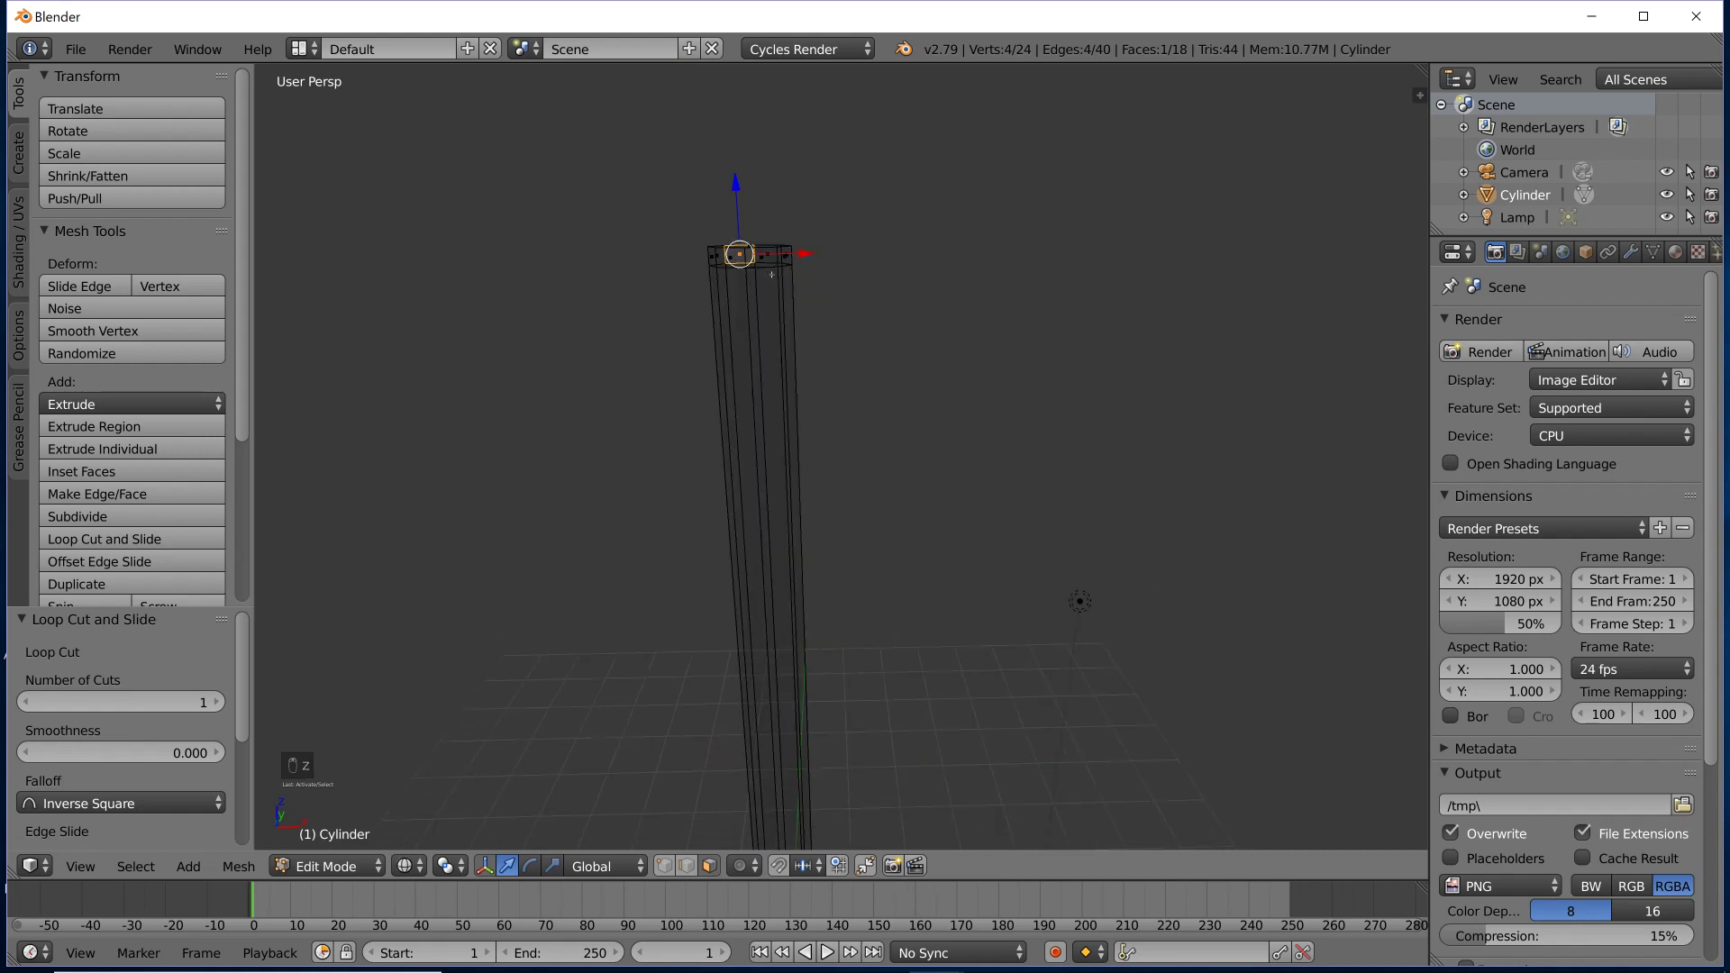
mouse_move(859, 331)
middle_down()
mouse_move(779, 268)
mouse_move(764, 312)
mouse_move(797, 273)
middle_up()
key(z)
key(a)
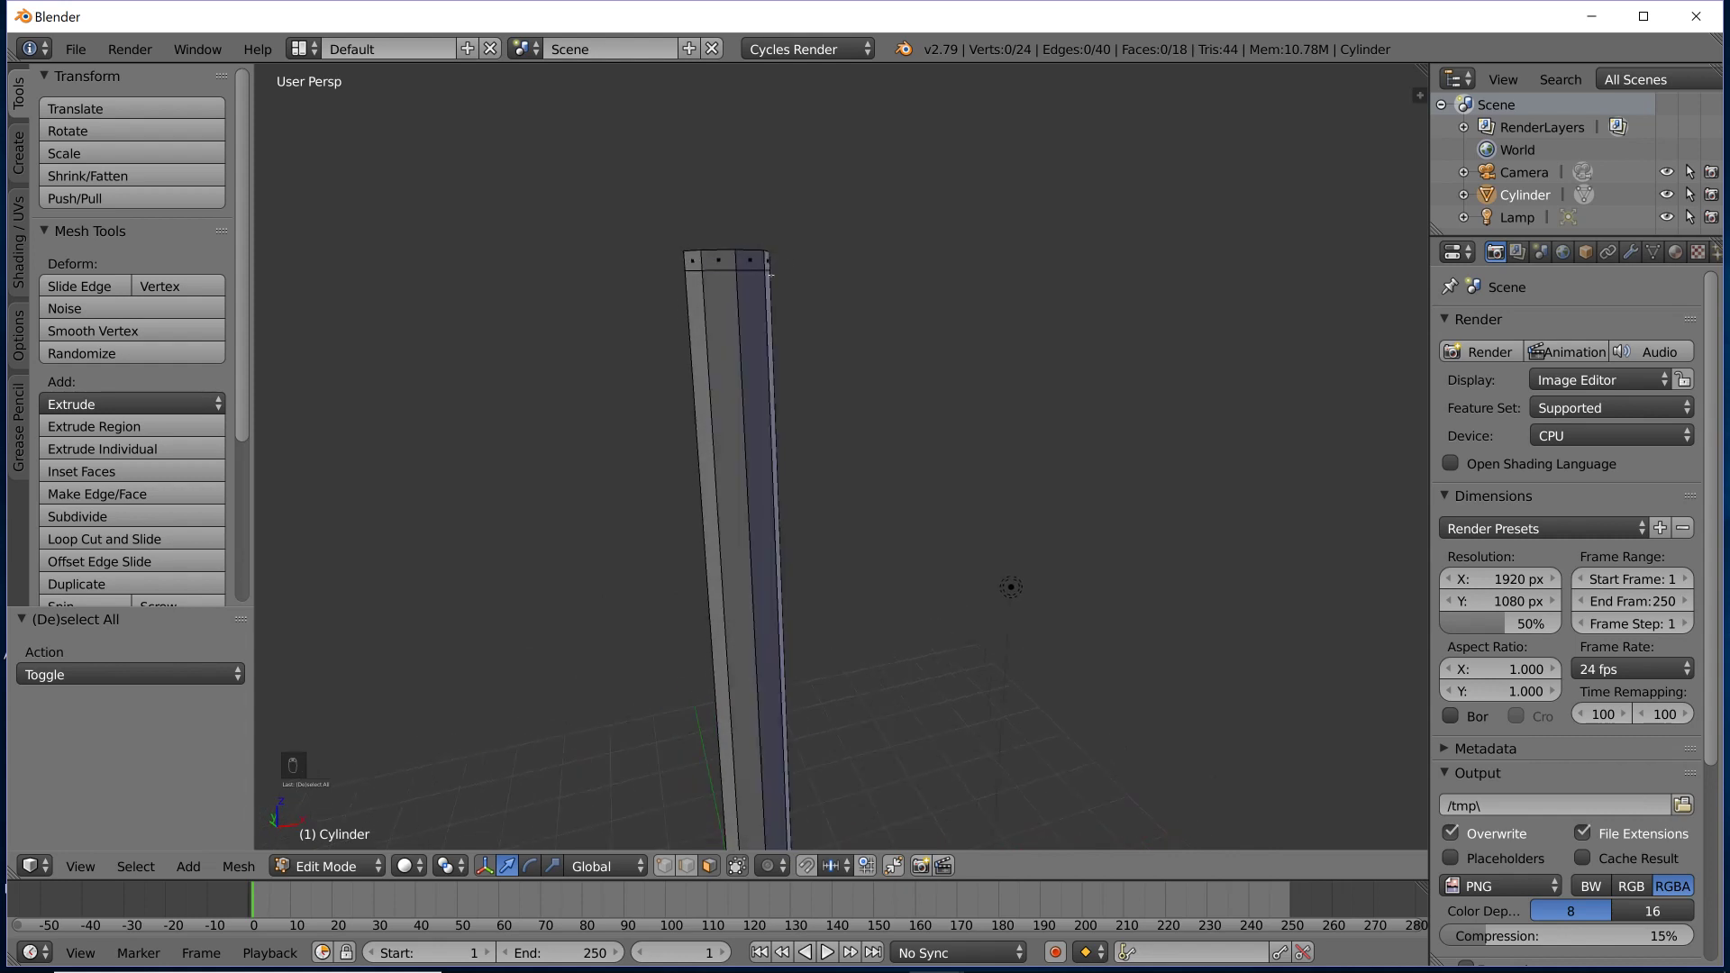
Switch to wireframe display, box-select the narrow band at the pole's top, and clear the selection.
key(z)
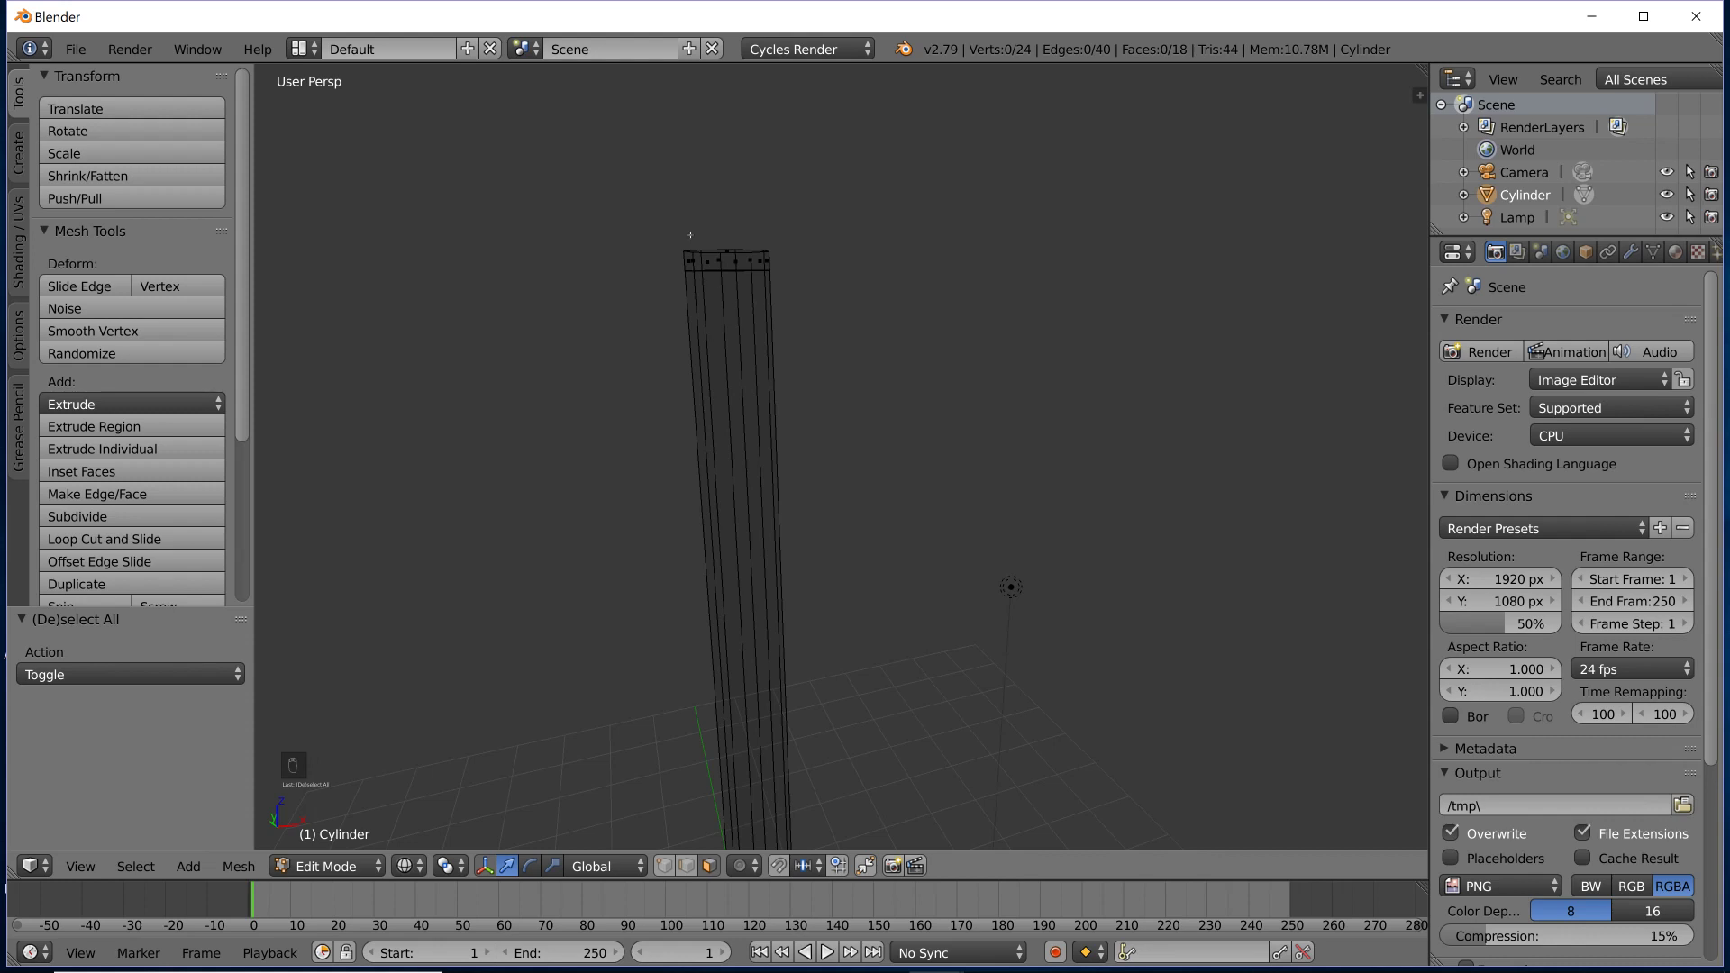
key(b)
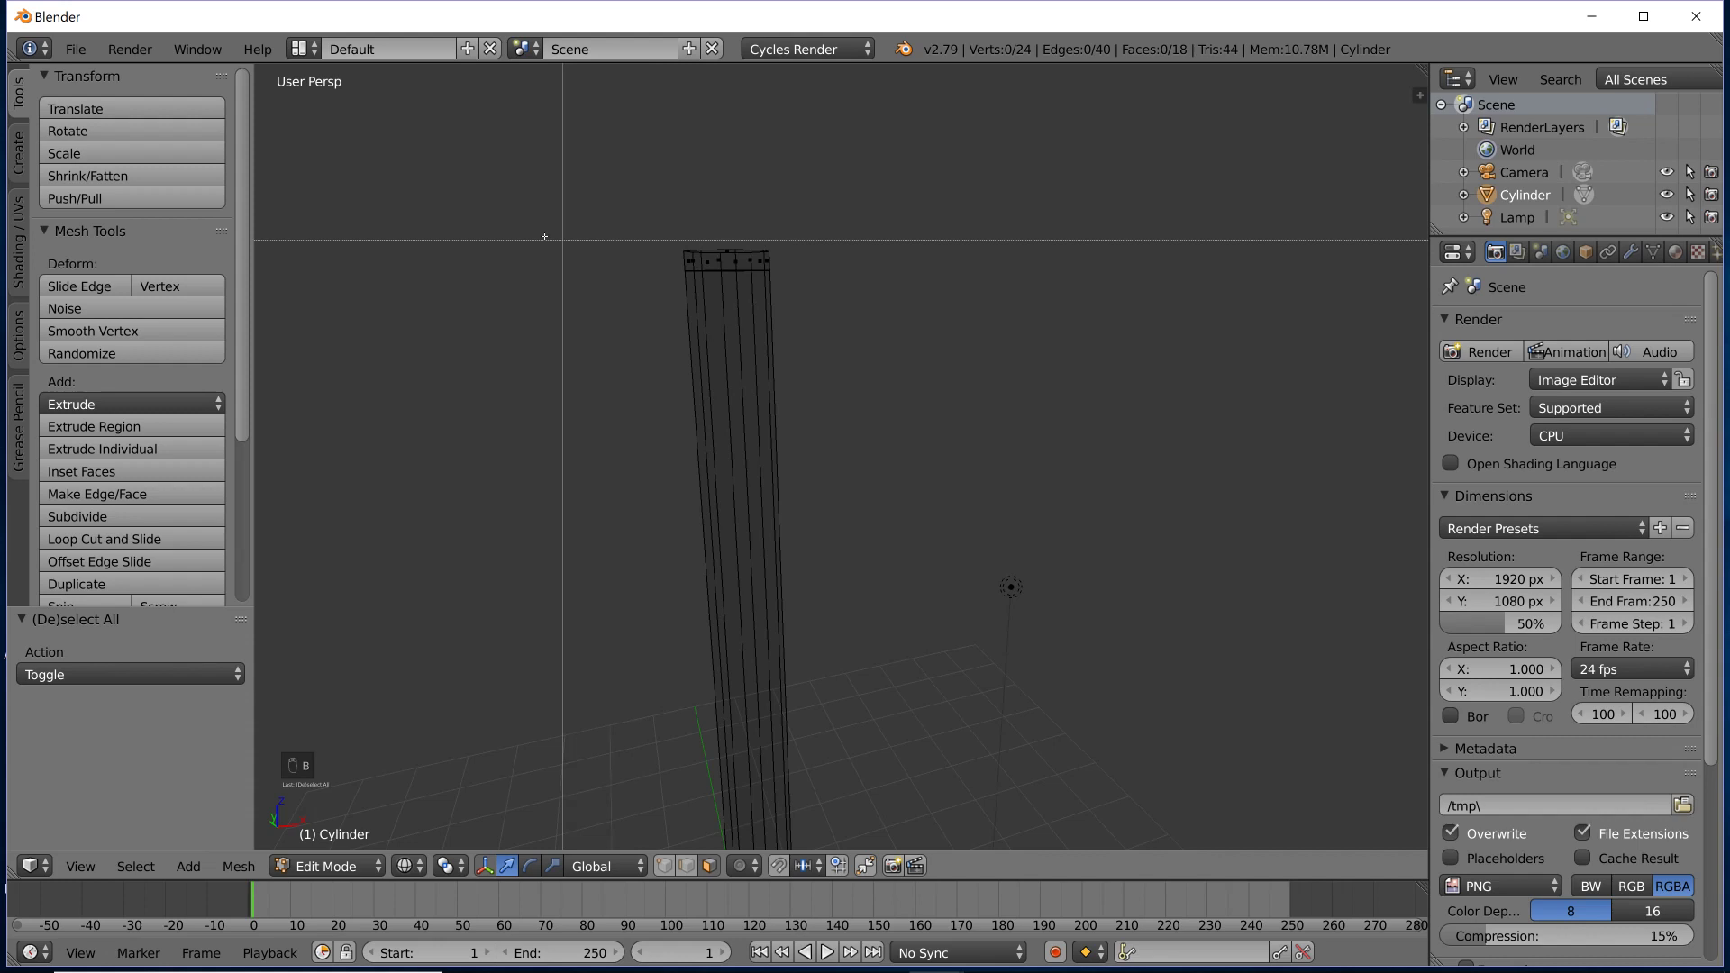
drag(419, 182, 559, 224)
key(b)
drag(640, 276, 784, 203)
key(a)
Box-select the top band from another angle, check it in solid display, and deselect everything.
middle_drag(802, 234, 857, 298)
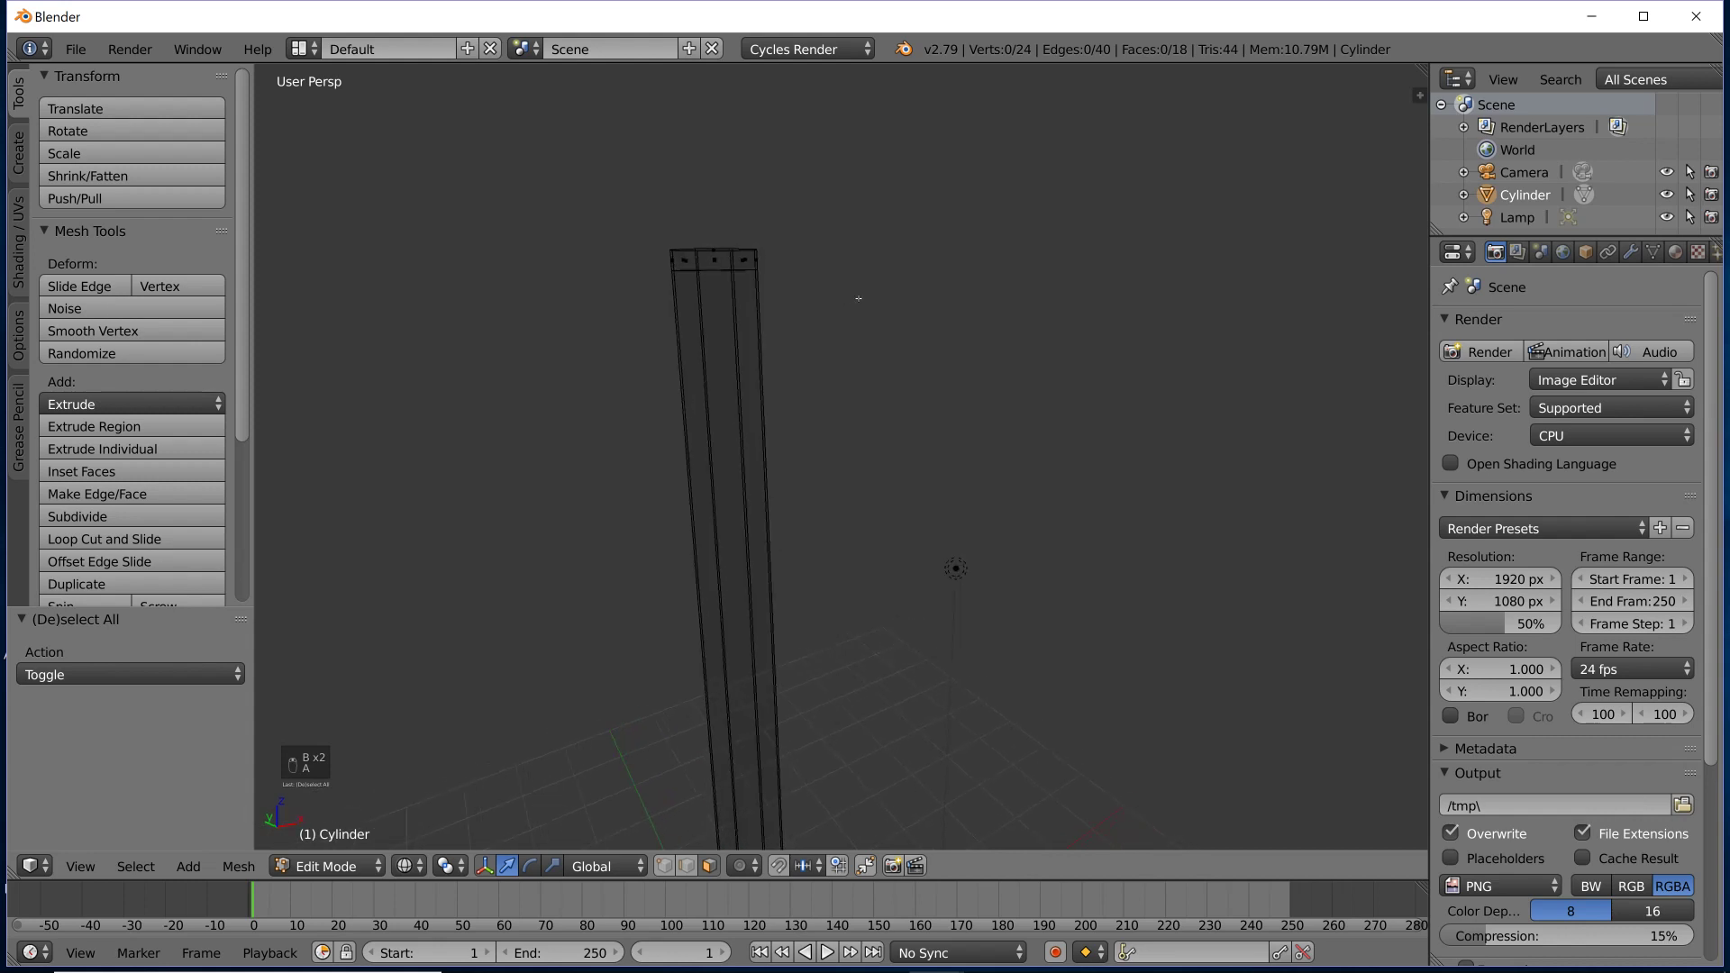
key(b)
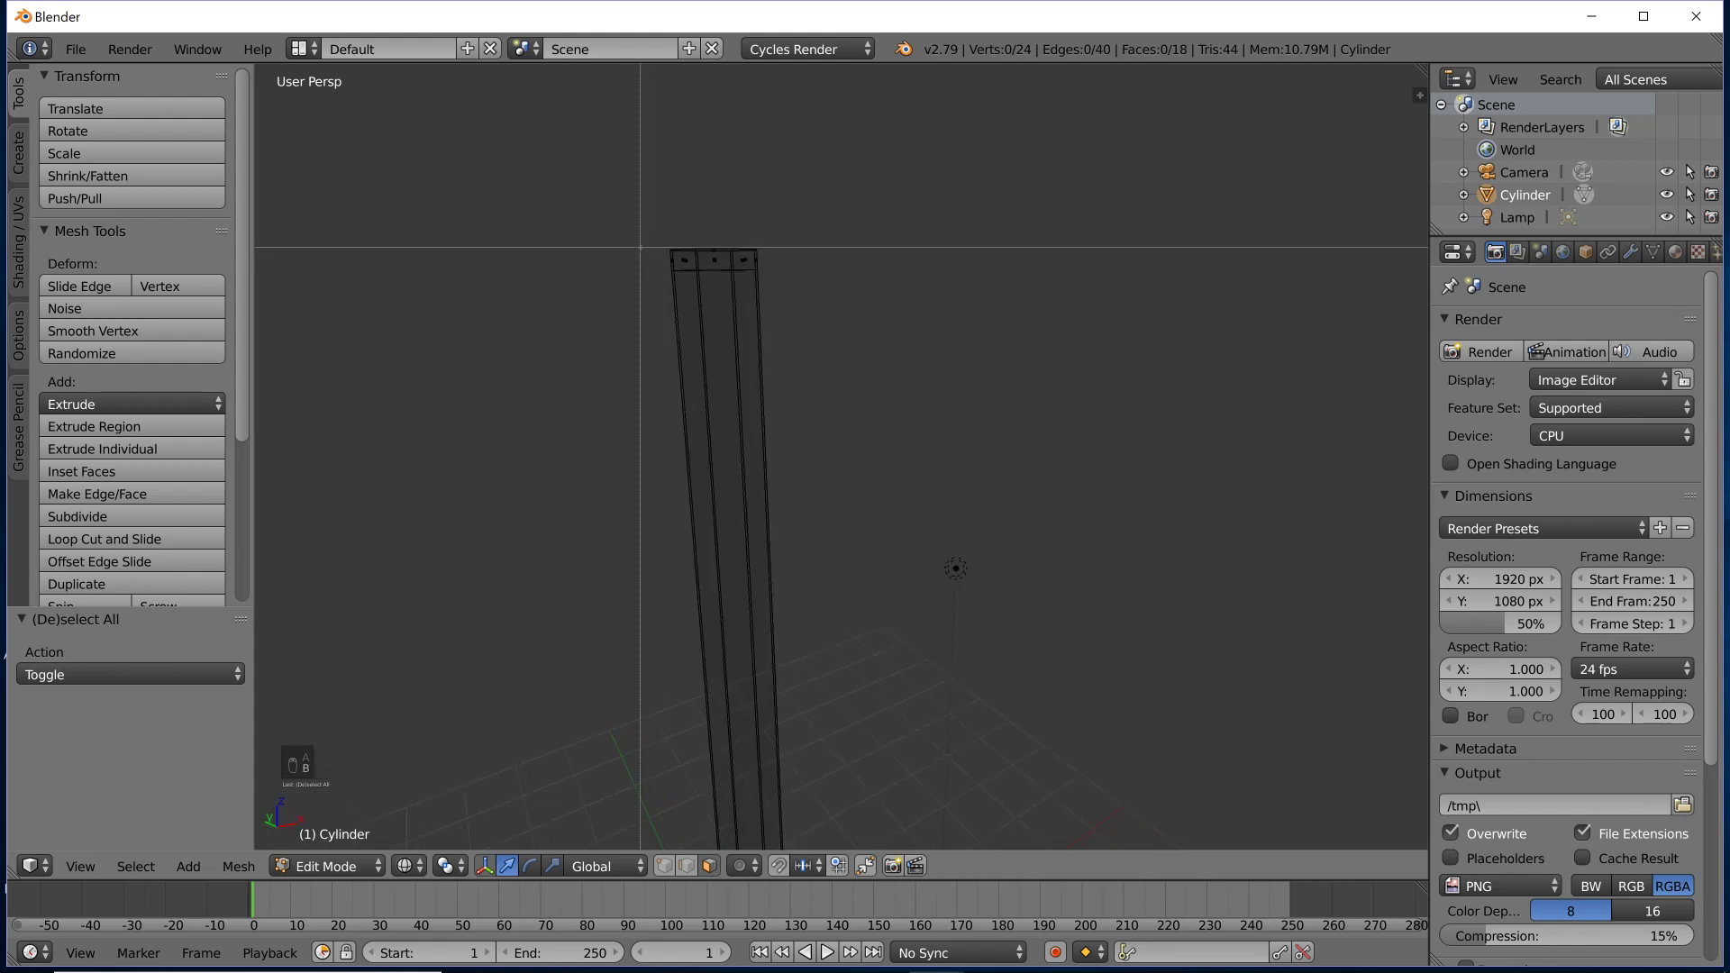
drag(641, 246, 646, 249)
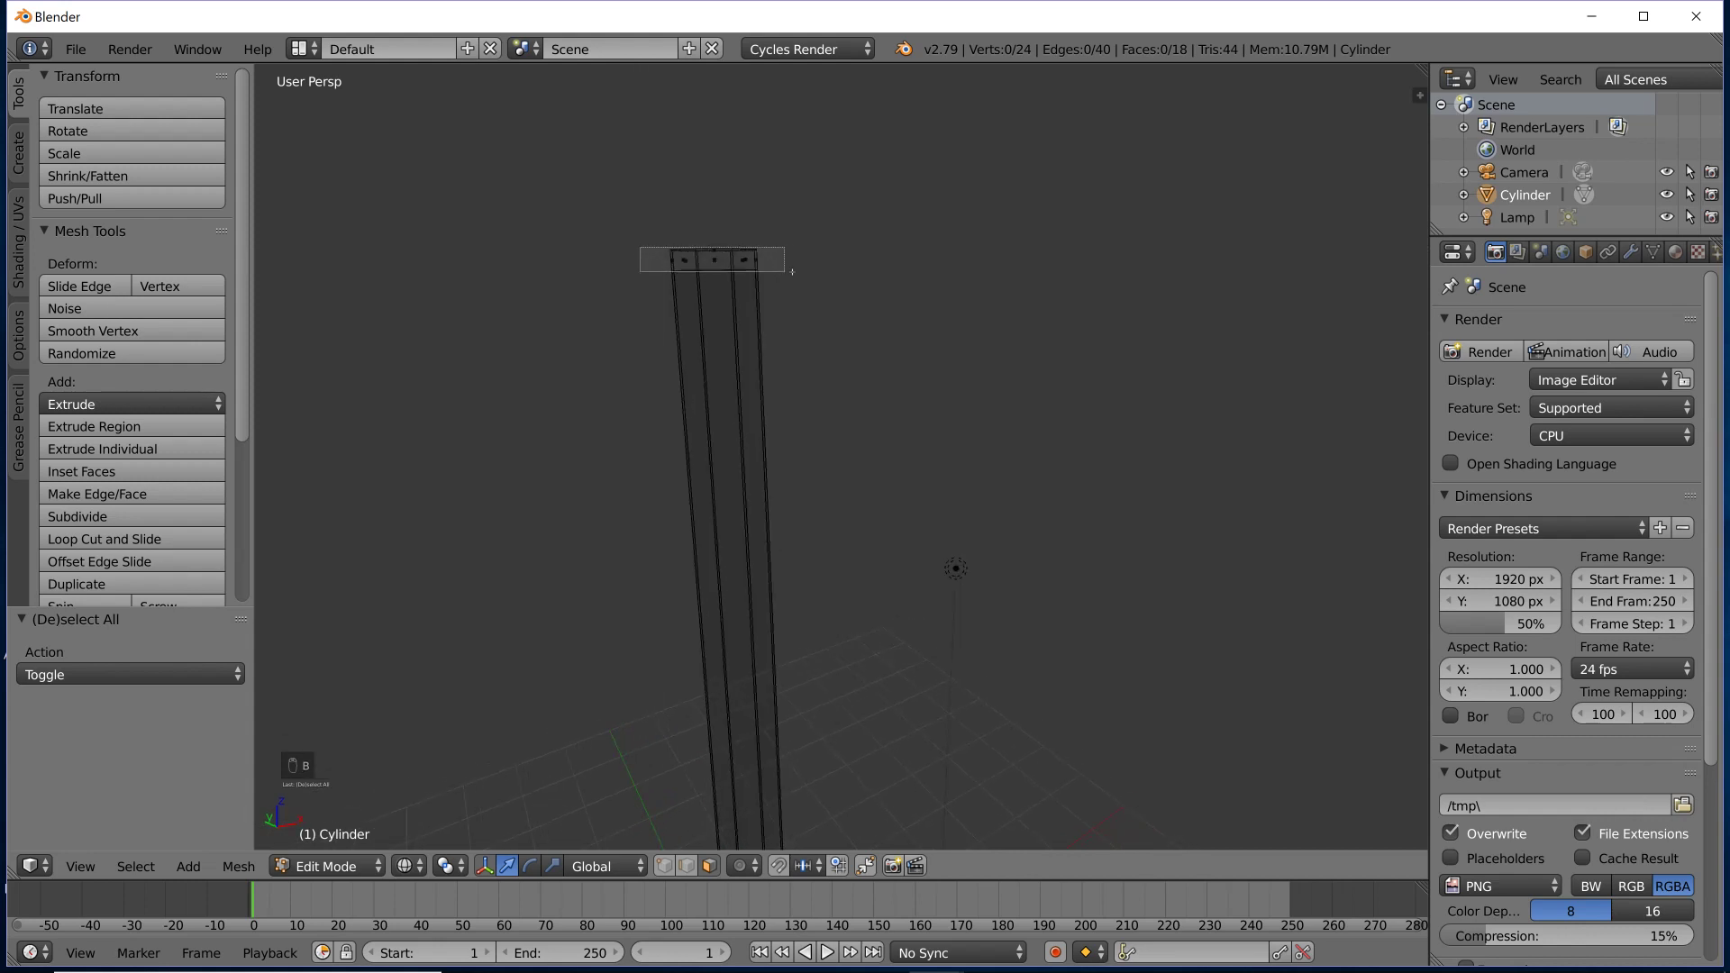
drag(792, 271, 792, 271)
key(z)
mouse_move(736, 266)
middle_down()
mouse_move(793, 298)
mouse_move(689, 256)
middle_up()
key(a)
Box-select the faces of the top band in solid display.
key(b)
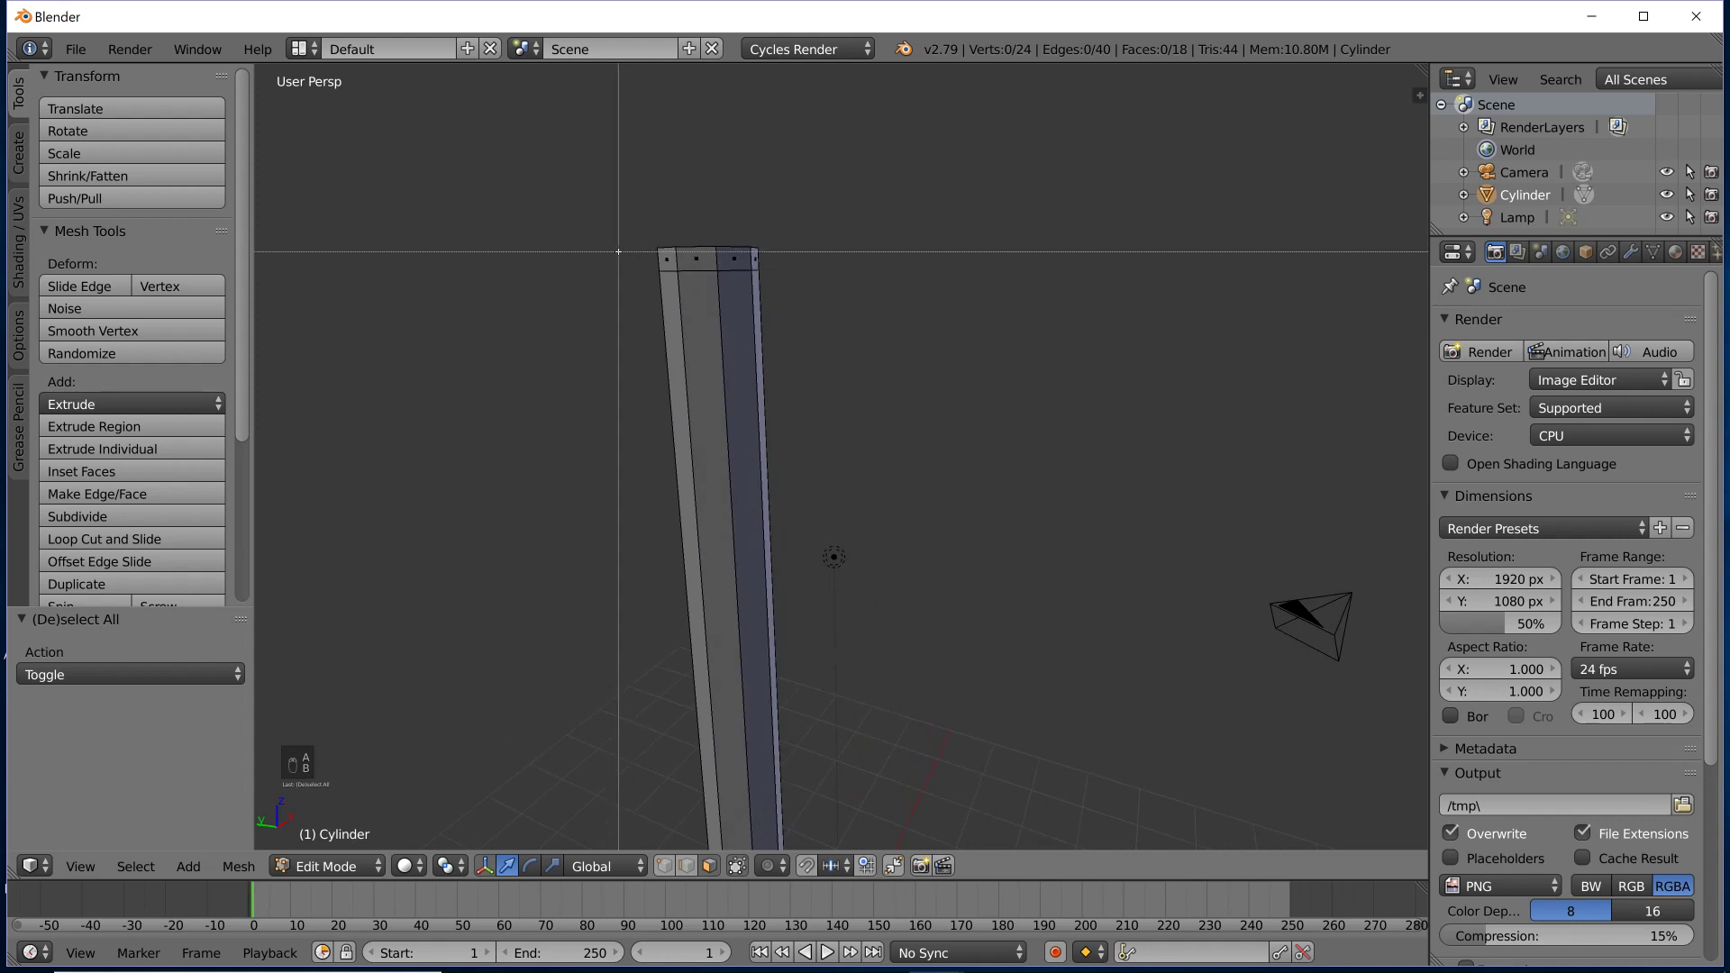
drag(618, 247, 644, 251)
drag(787, 268, 787, 269)
mouse_move(787, 268)
middle_down()
mouse_move(703, 297)
mouse_move(790, 288)
middle_up()
Box-select all faces of the top band in wireframe display, and exclude the top cap face from the selection.
key(z)
key(a)
key(b)
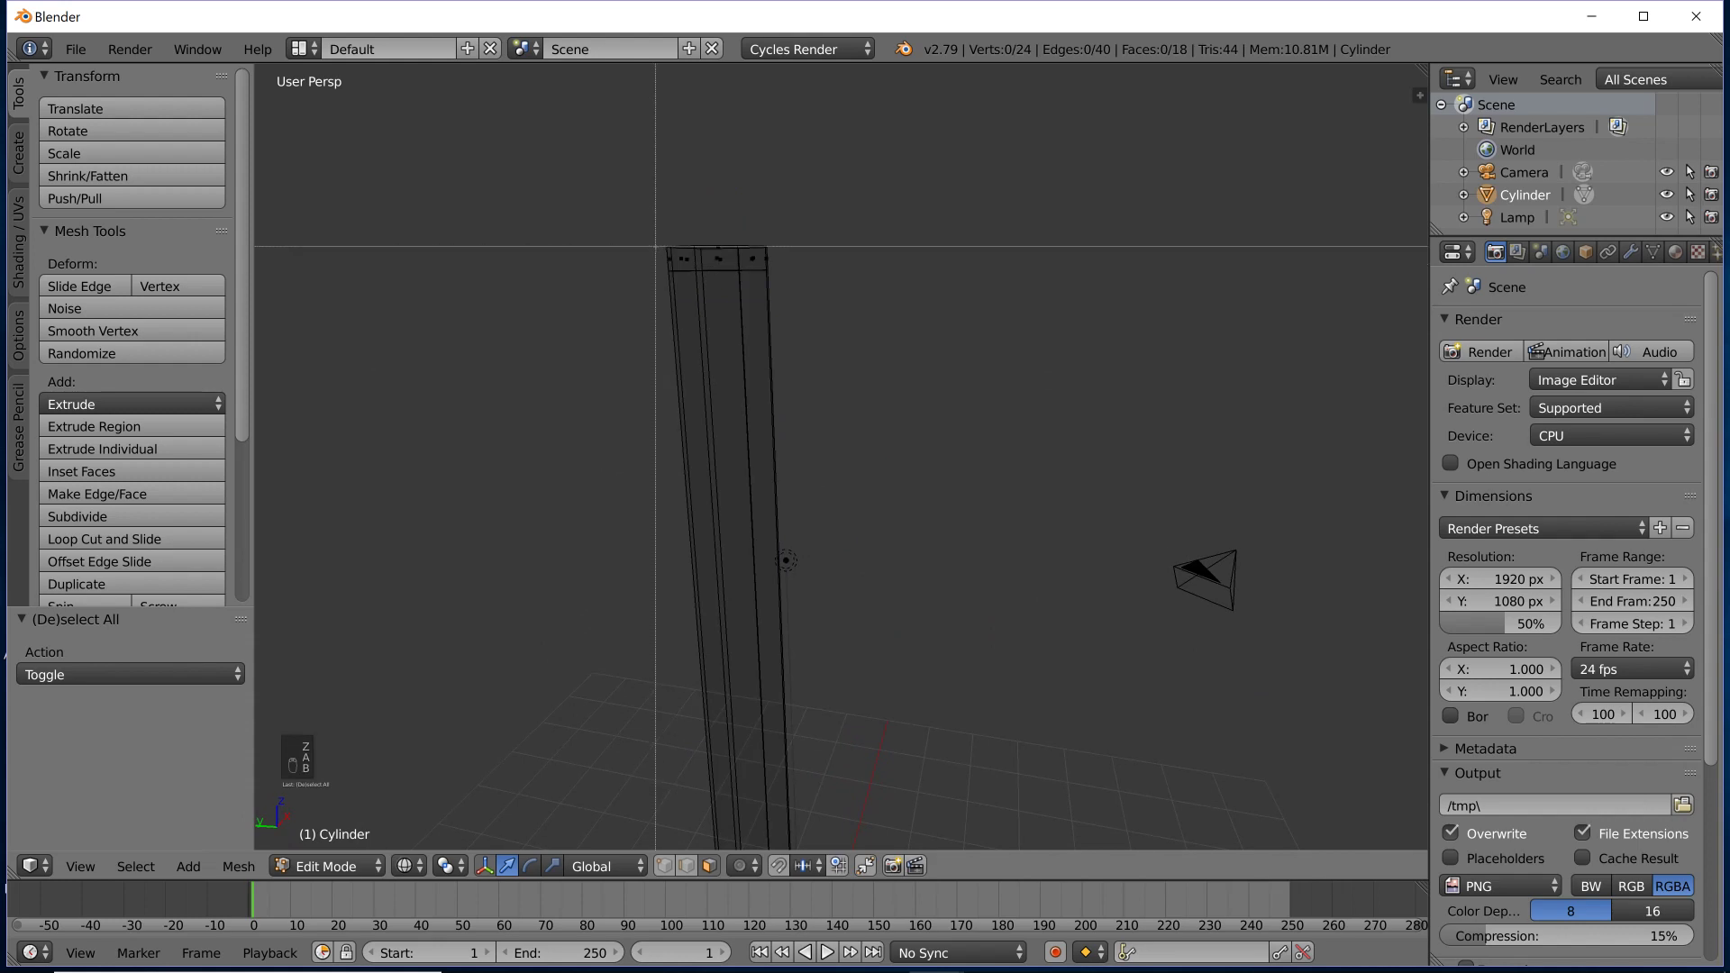
drag(728, 261, 782, 270)
key(z)
middle_drag(783, 270, 737, 438)
scroll(748, 385, up, 4)
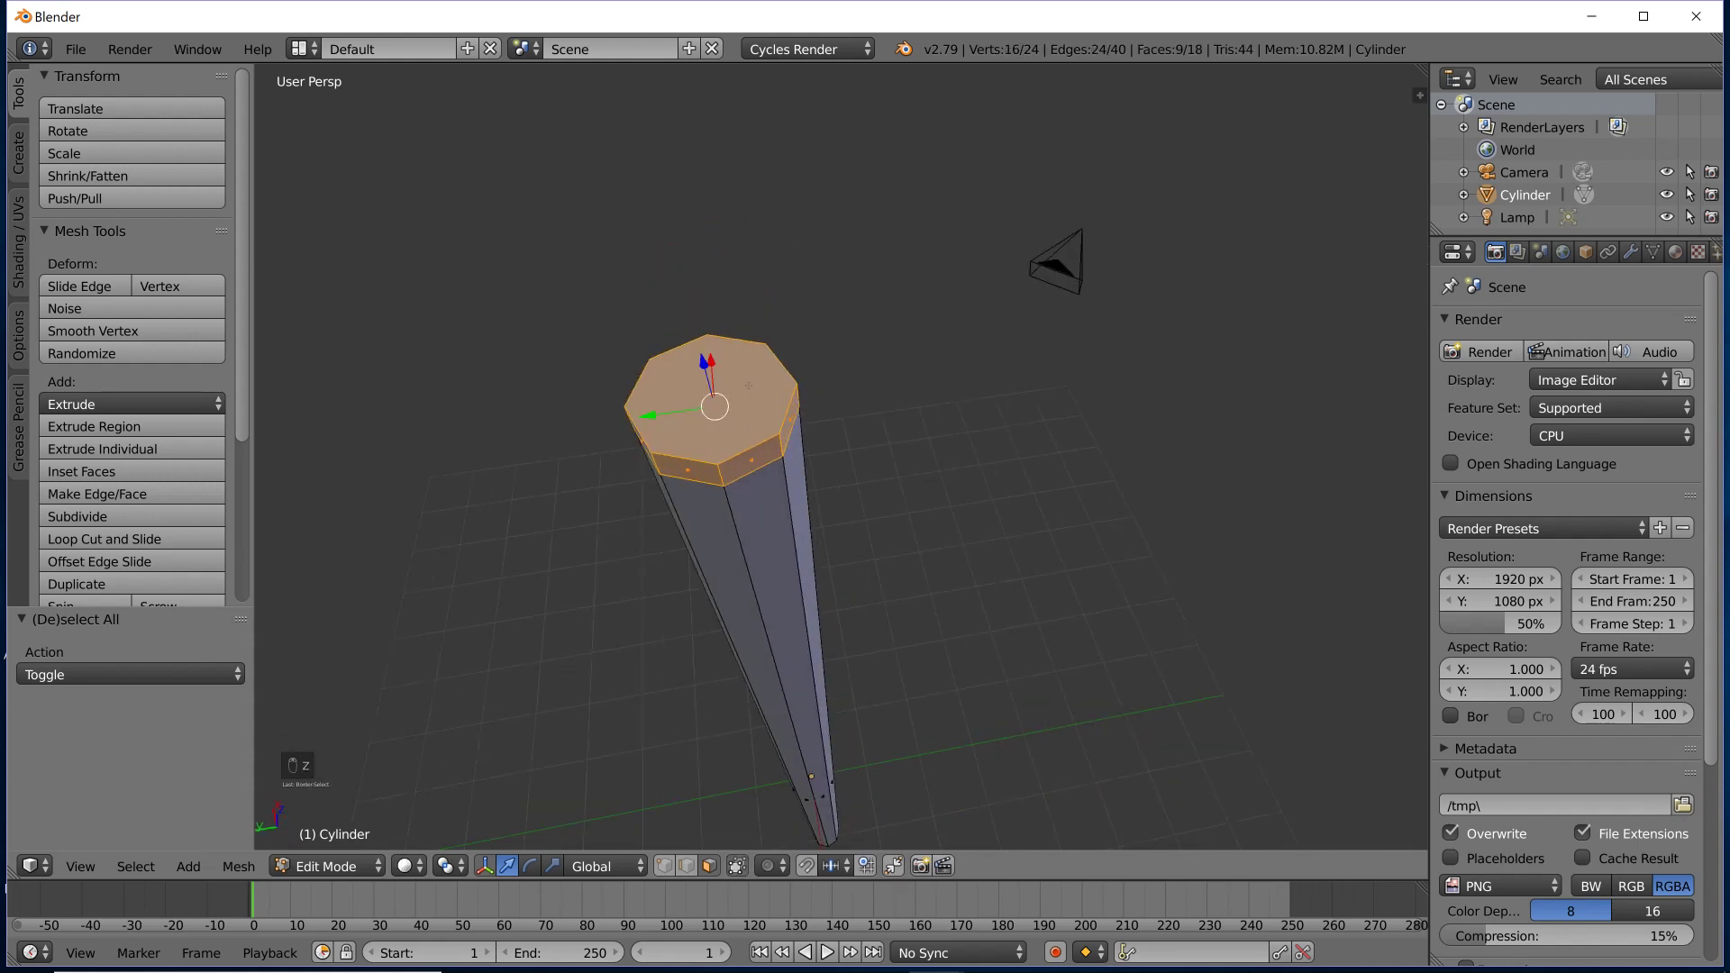
shift+right_click(749, 385)
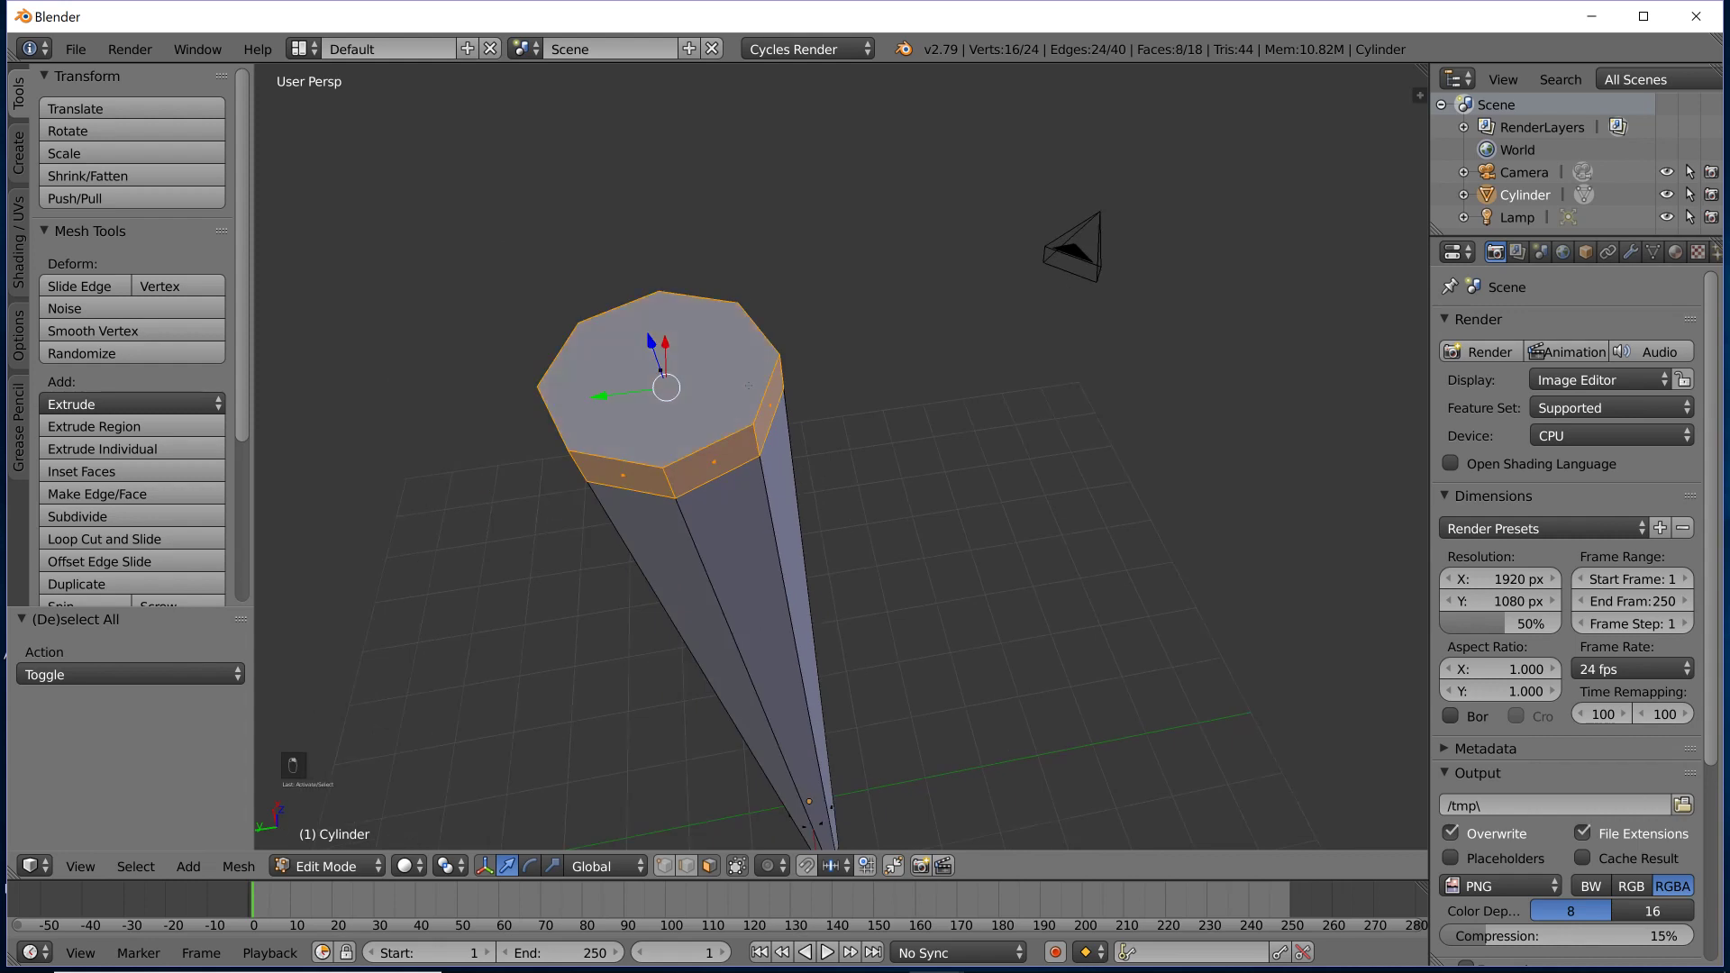
Try extruding the top band's side faces as a region, and undo the extrusion.
middle_drag(736, 382, 1085, 408)
key(alt+e)
click(1087, 407)
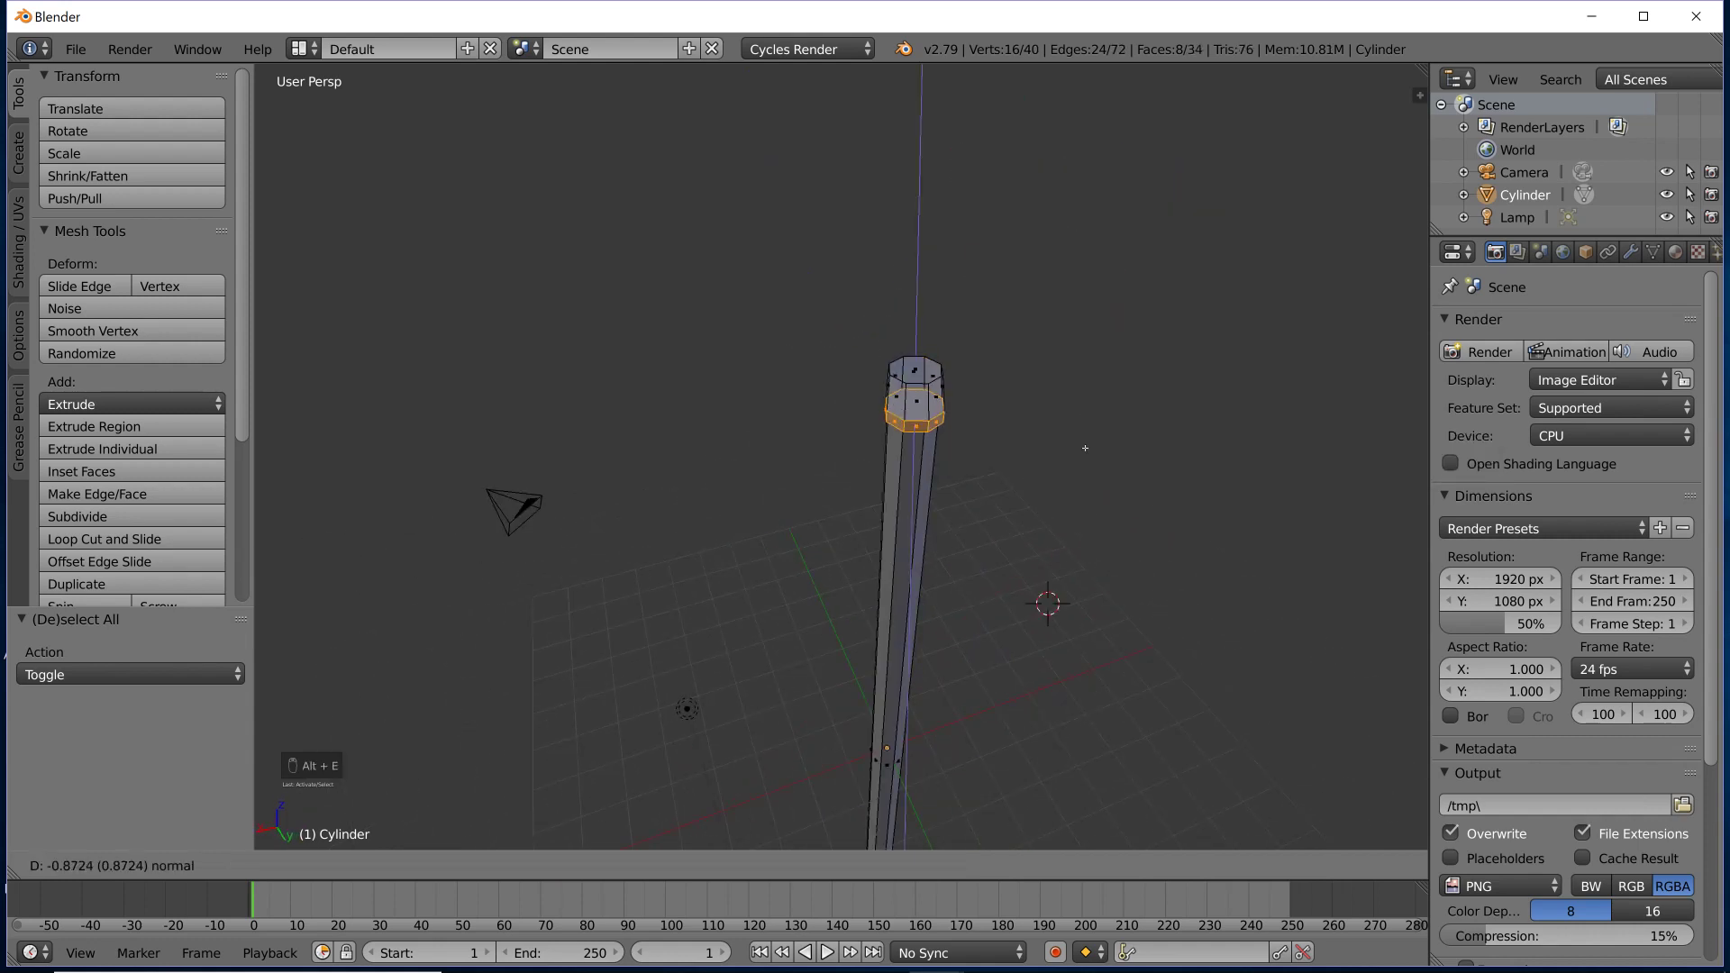
click(1011, 302)
middle_drag(1011, 302, 810, 398)
key(ctrl+z)
Try extruding the top band's side faces outward as individual faces, and undo the extrusion.
key(alt+e)
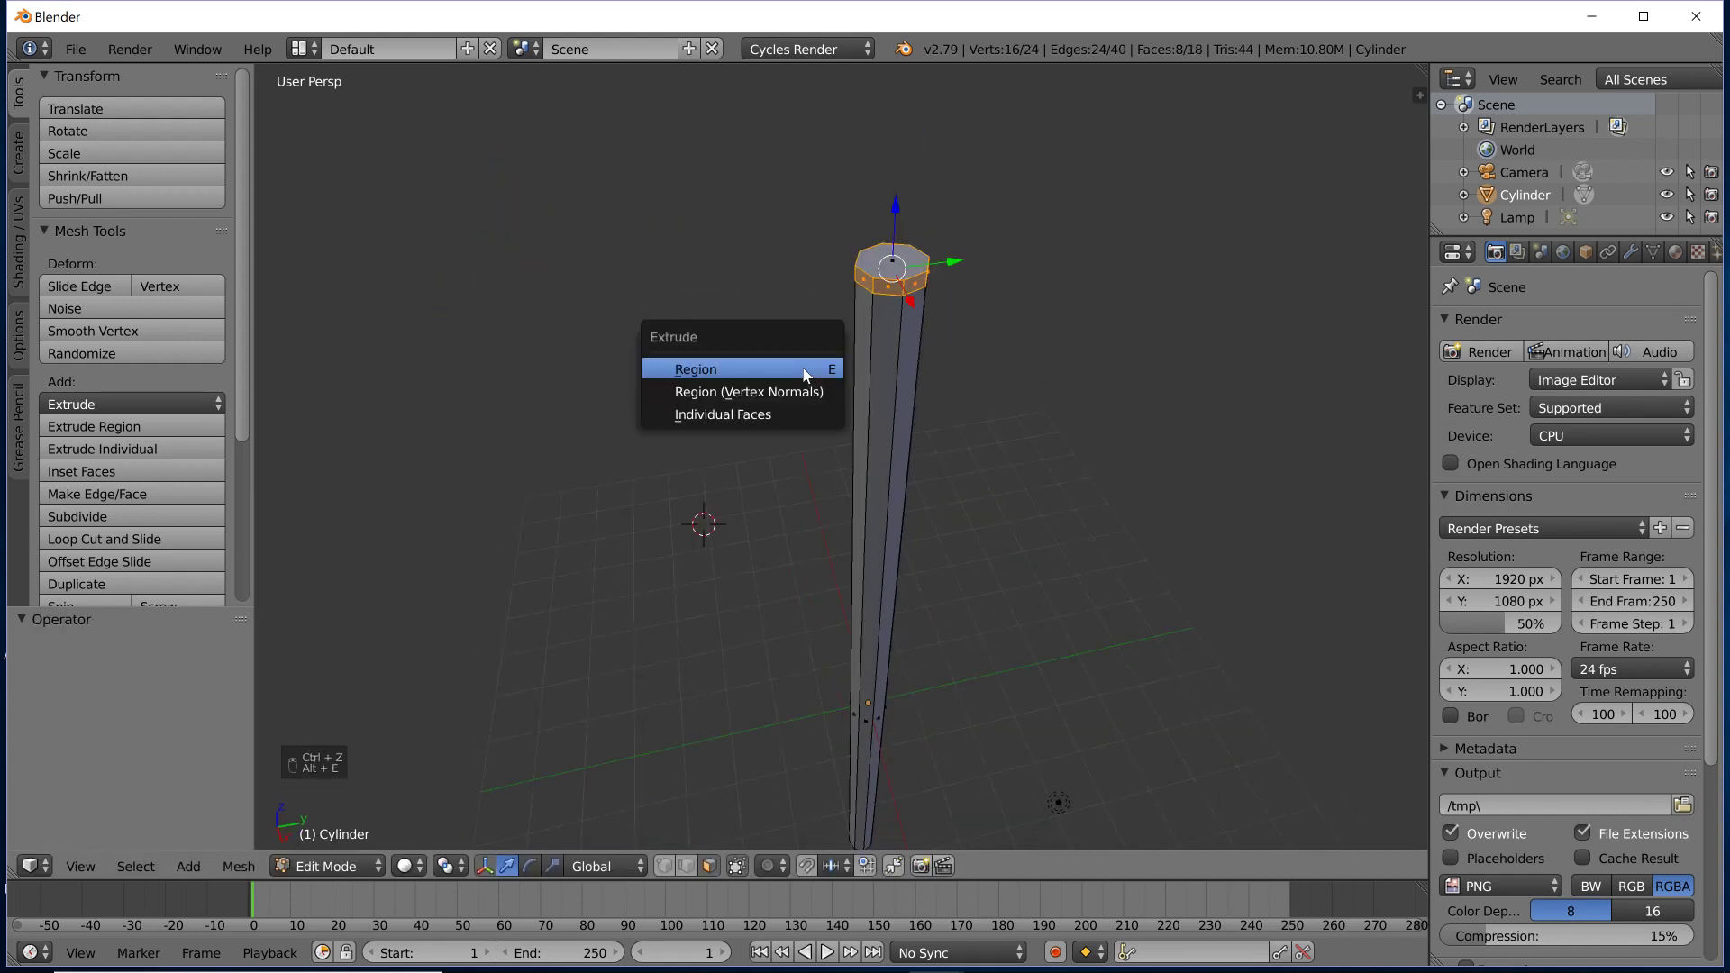
click(775, 414)
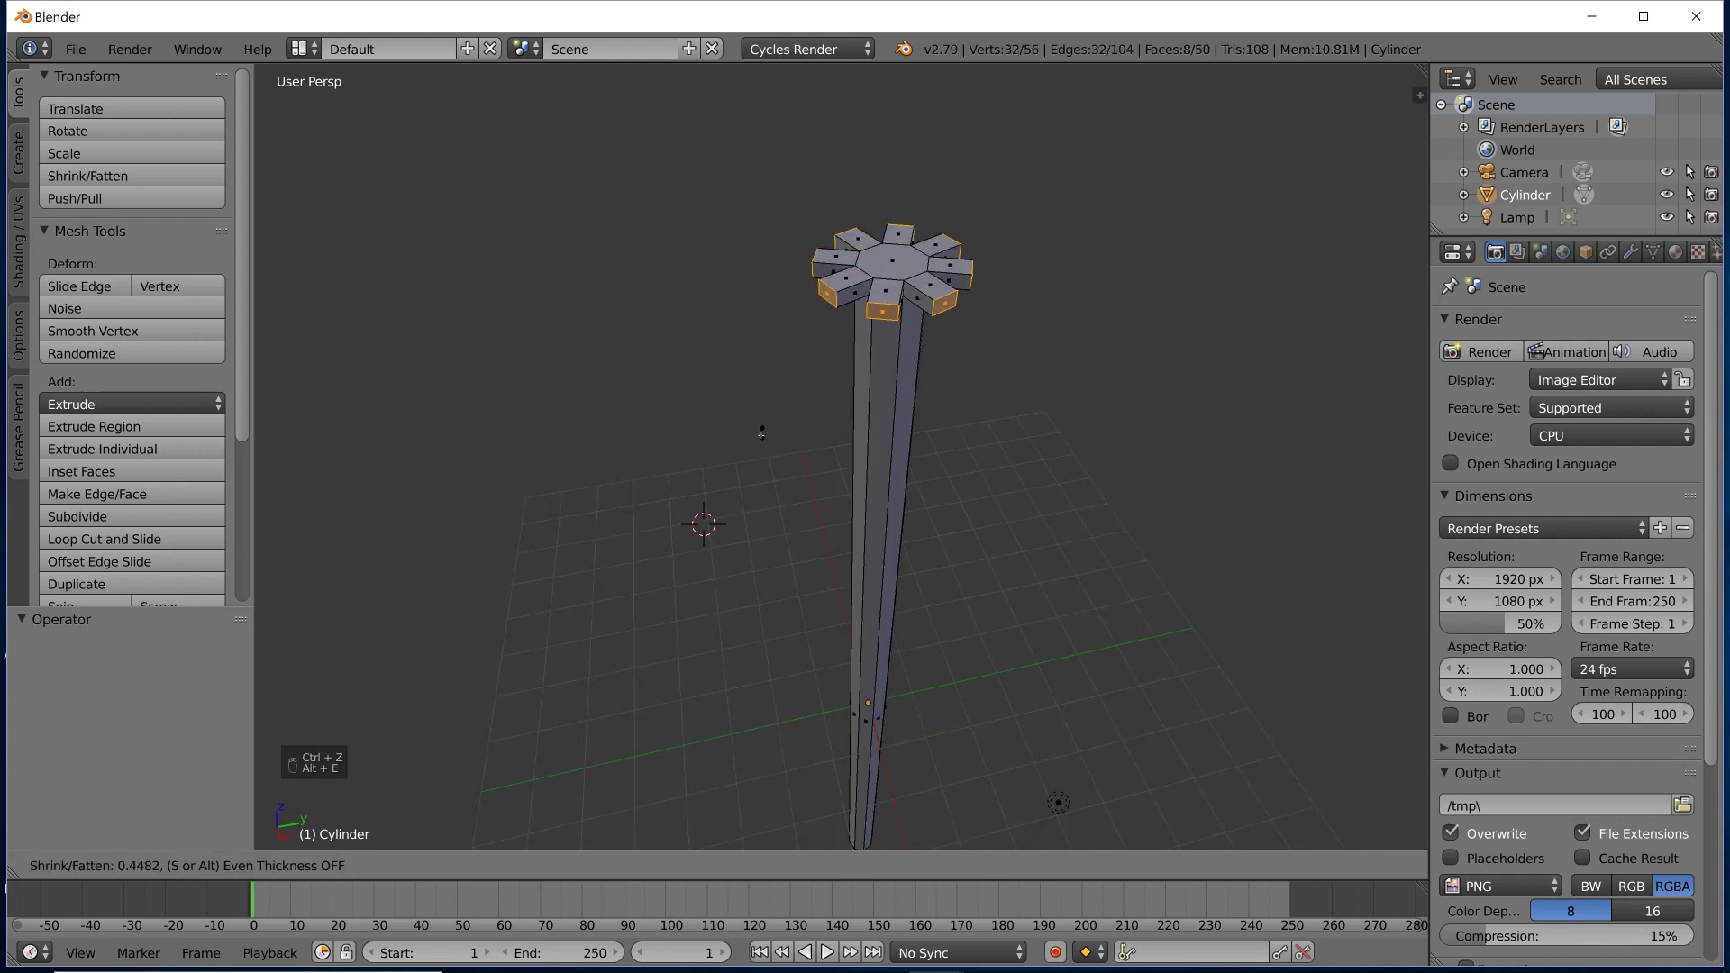
click(671, 638)
scroll(671, 621, down, 5)
middle_drag(664, 559, 863, 580)
key(ctrl+z)
Extrude the top band's side faces outward as a region along vertex normals by about 4.23 to form a canopy.
key(alt+e)
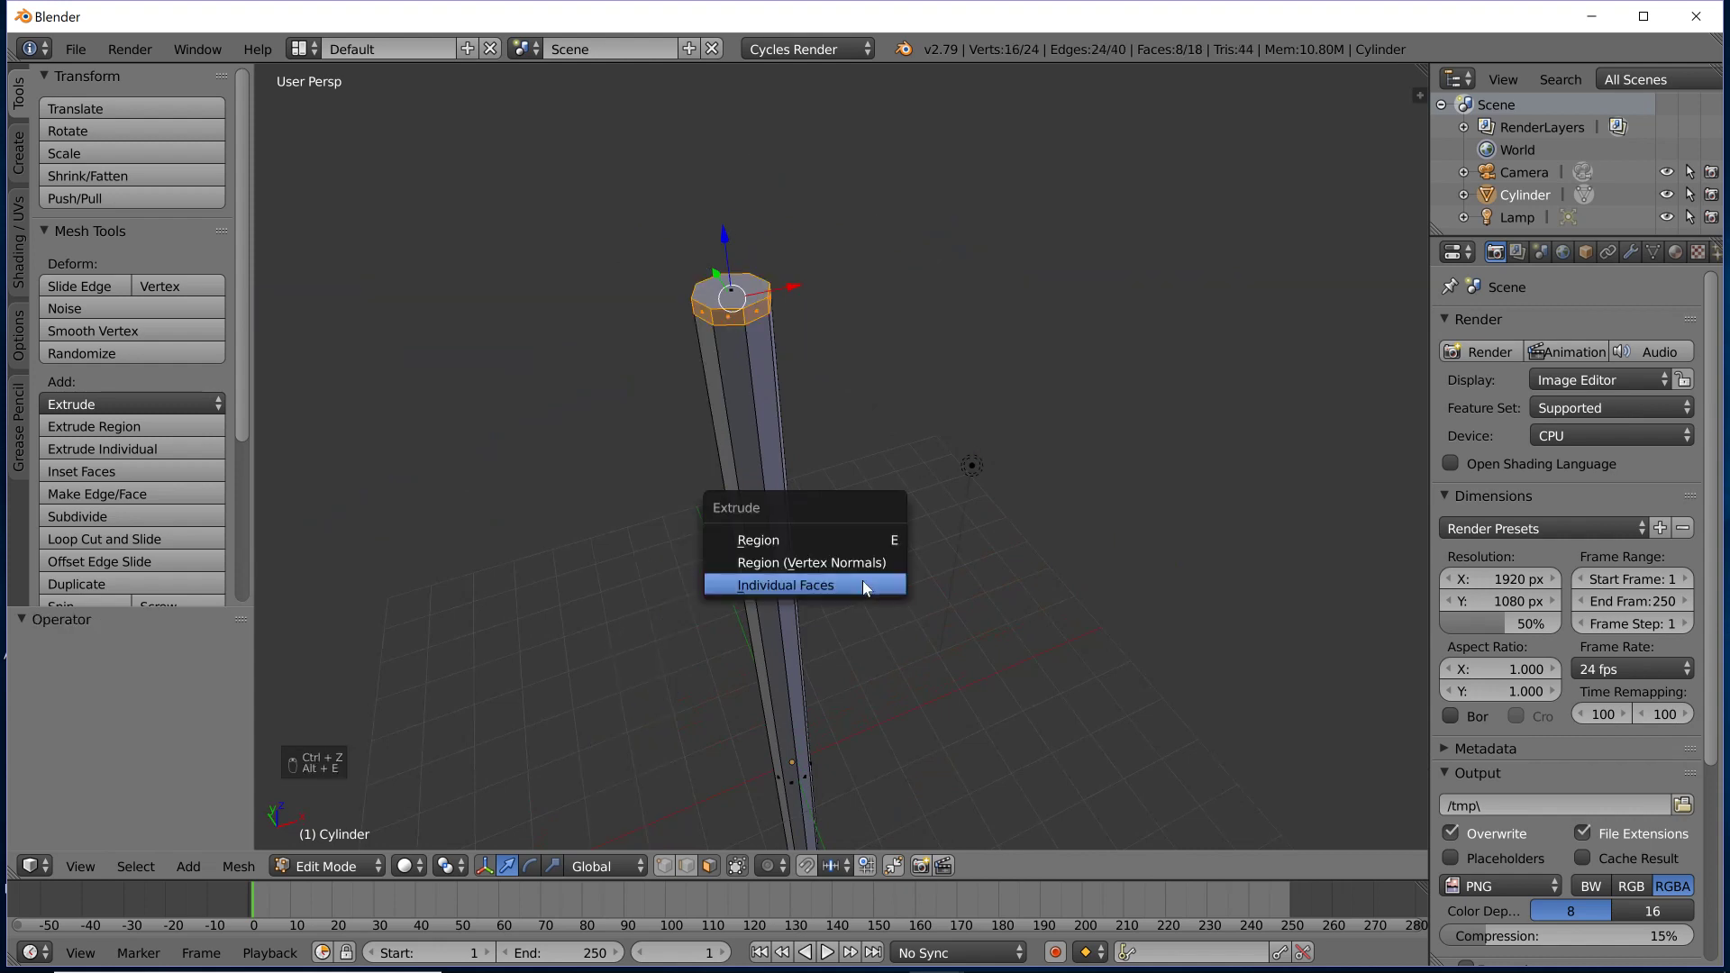
click(857, 566)
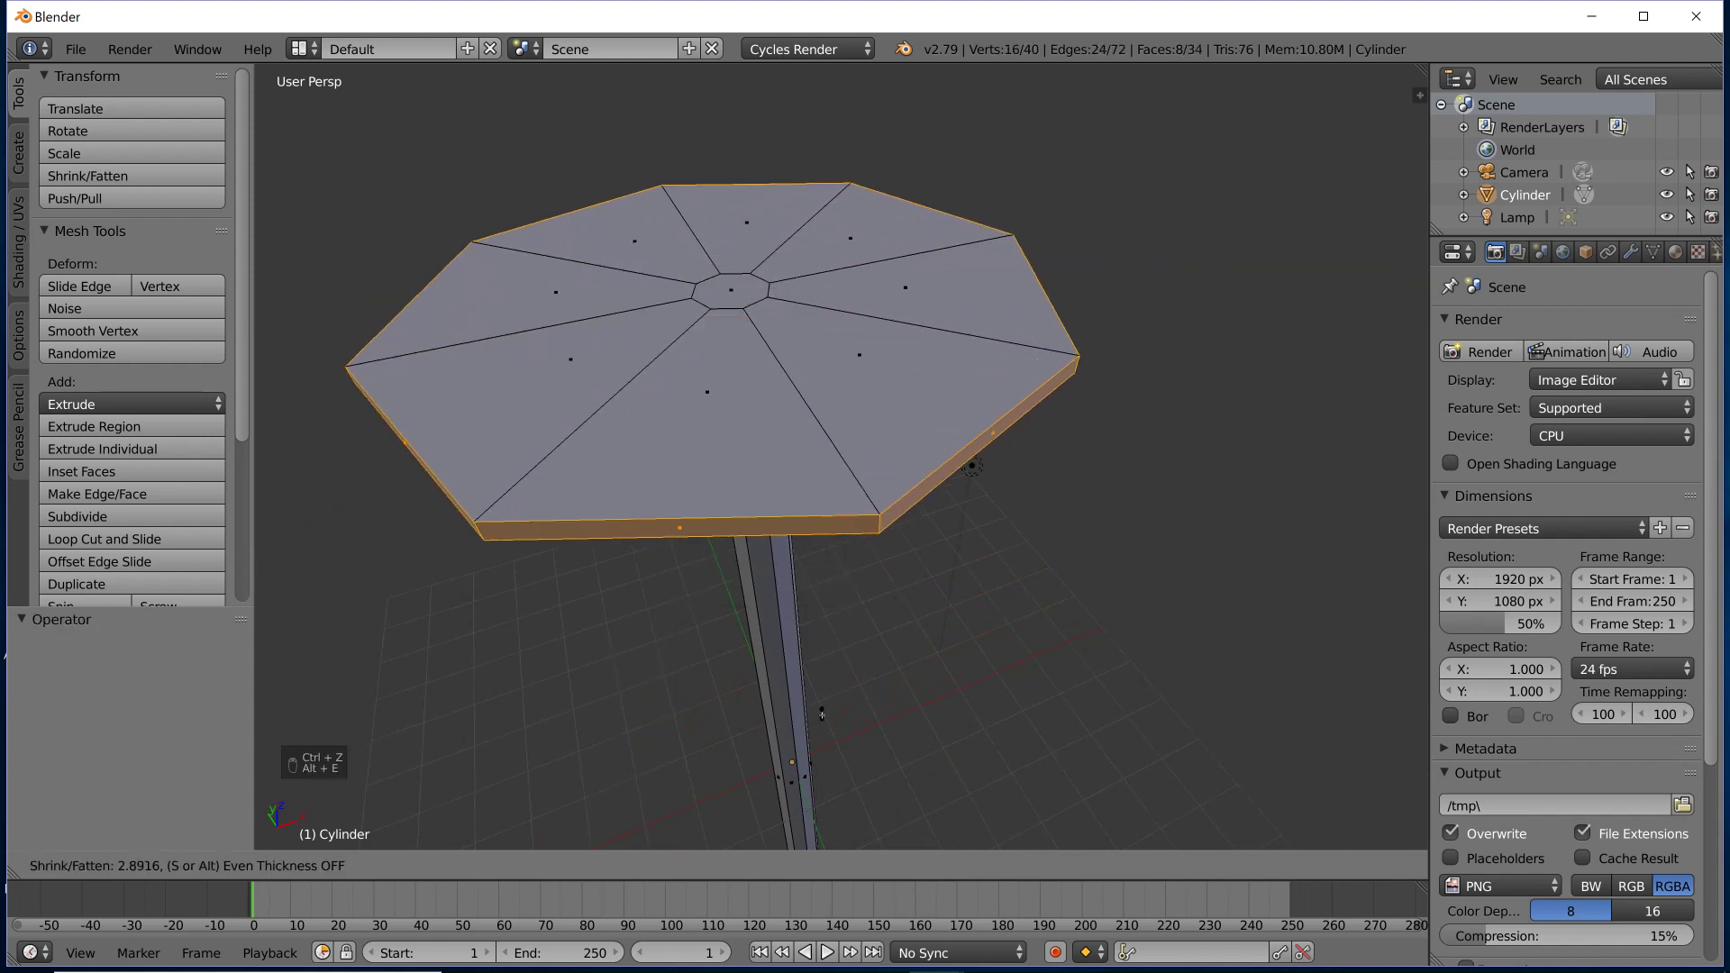
click(822, 780)
scroll(829, 721, down, 4)
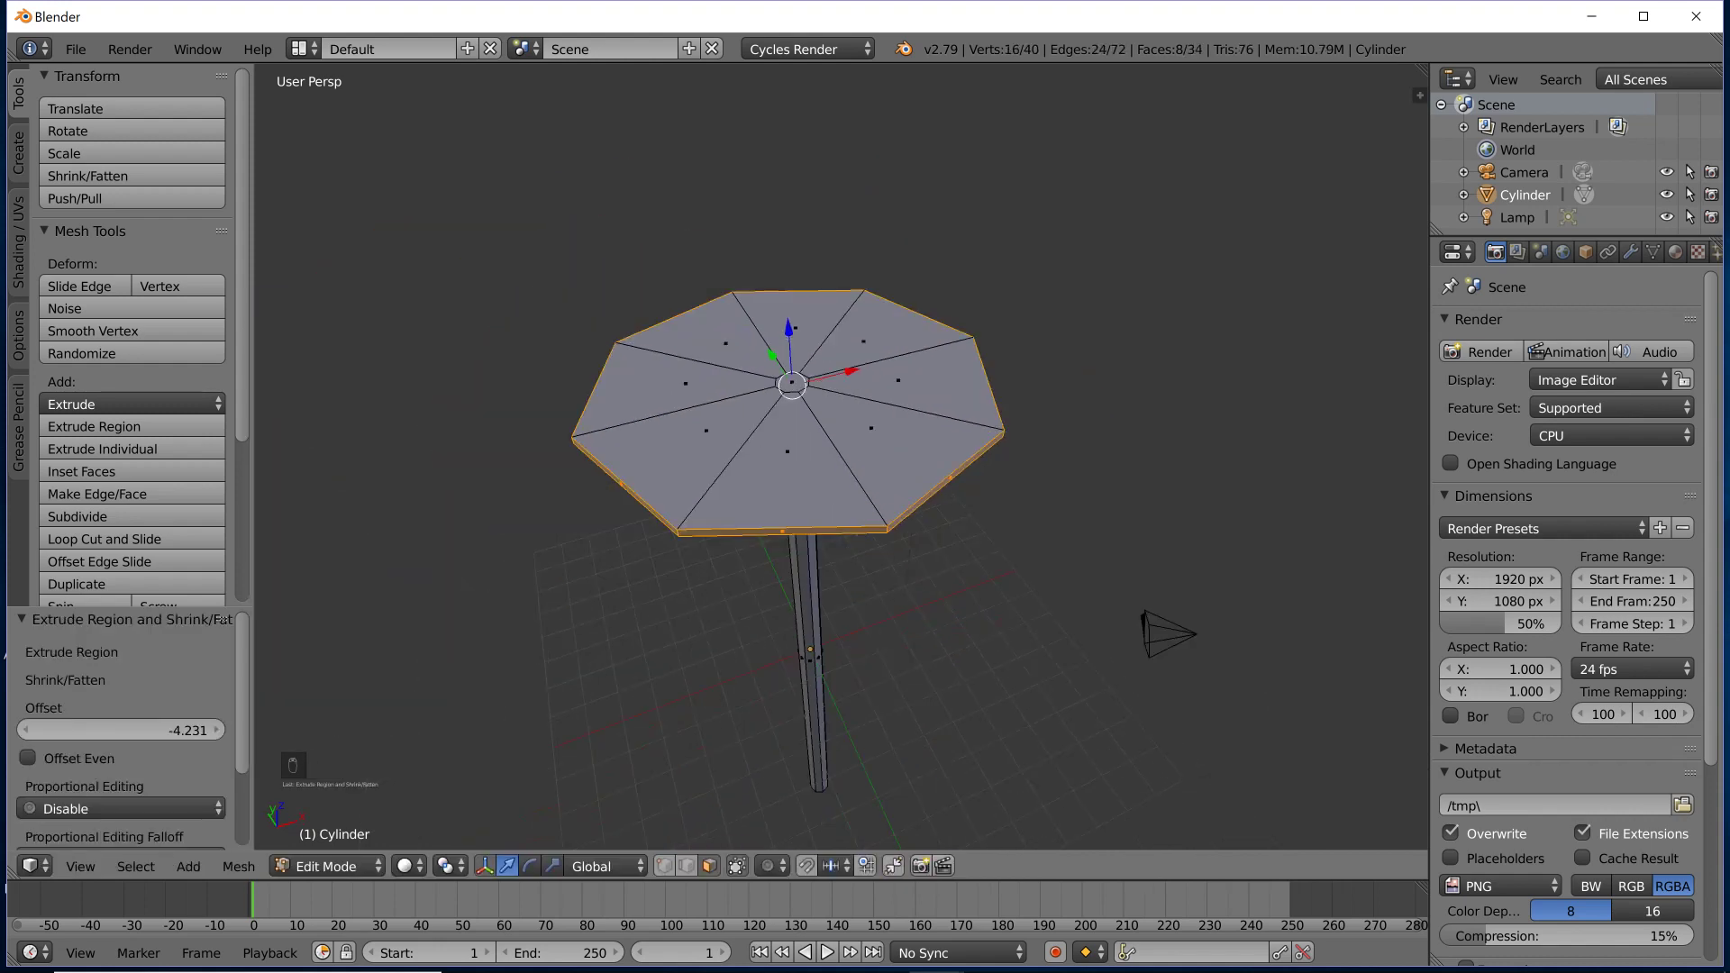
Move the canopy's outer rim faces down along Z by about 0.3.
middle_drag(850, 605, 961, 485)
key(g)
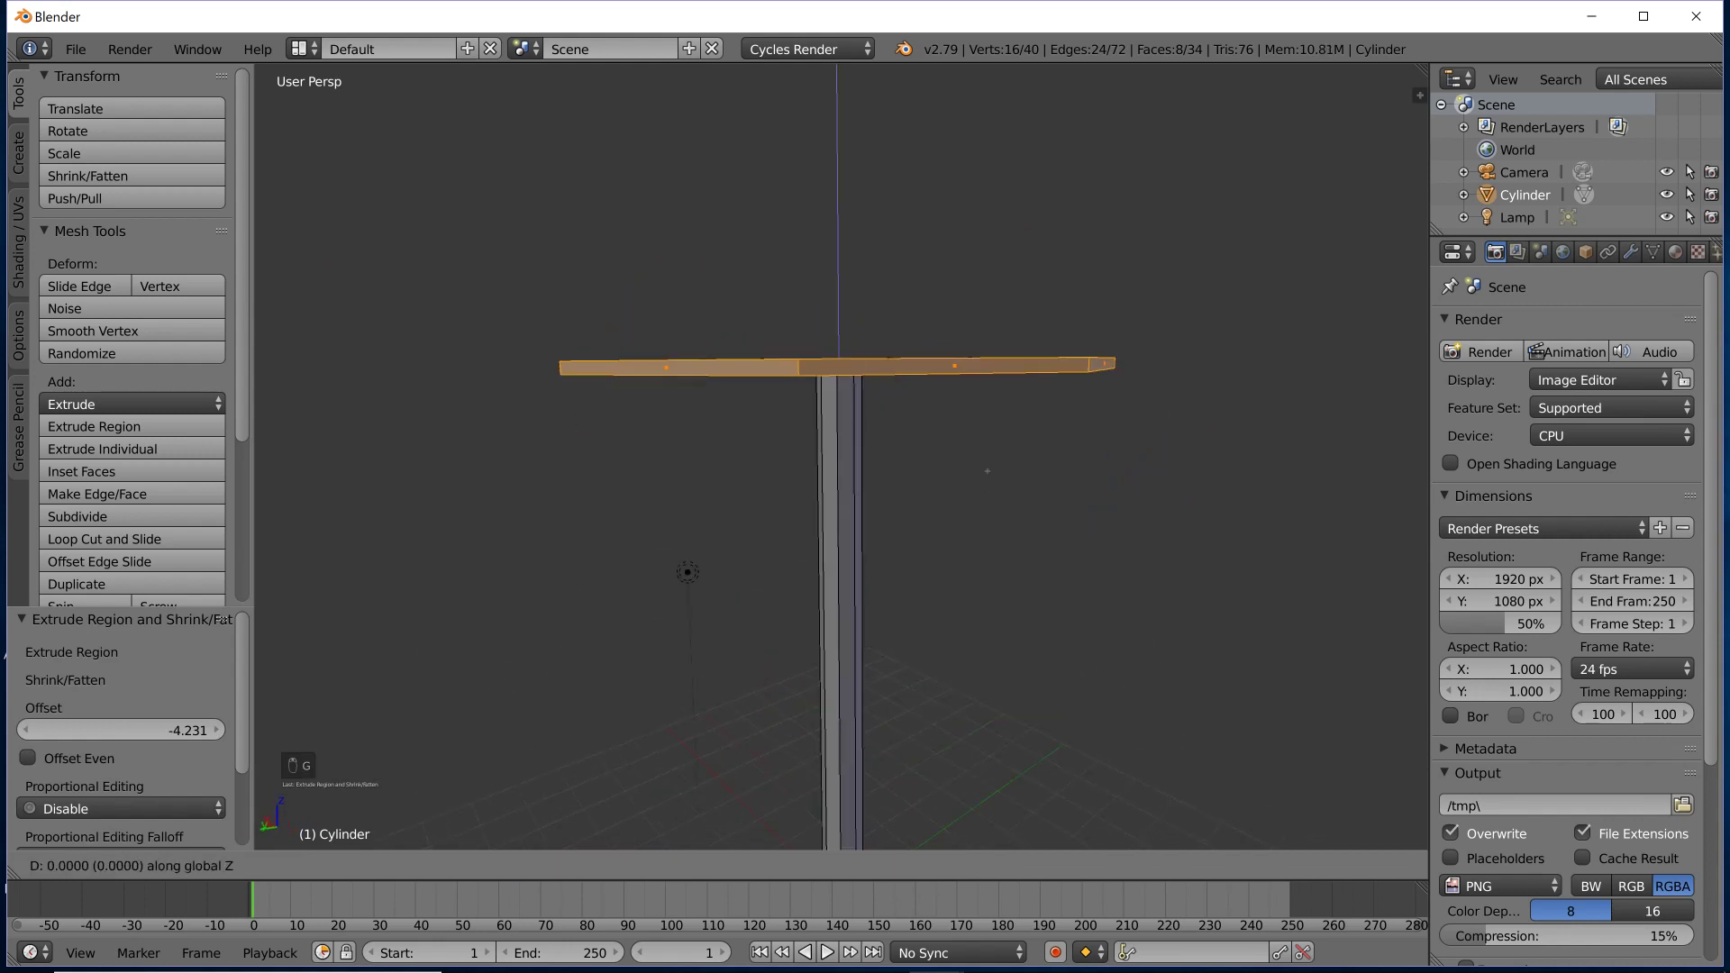
key(z)
click(991, 488)
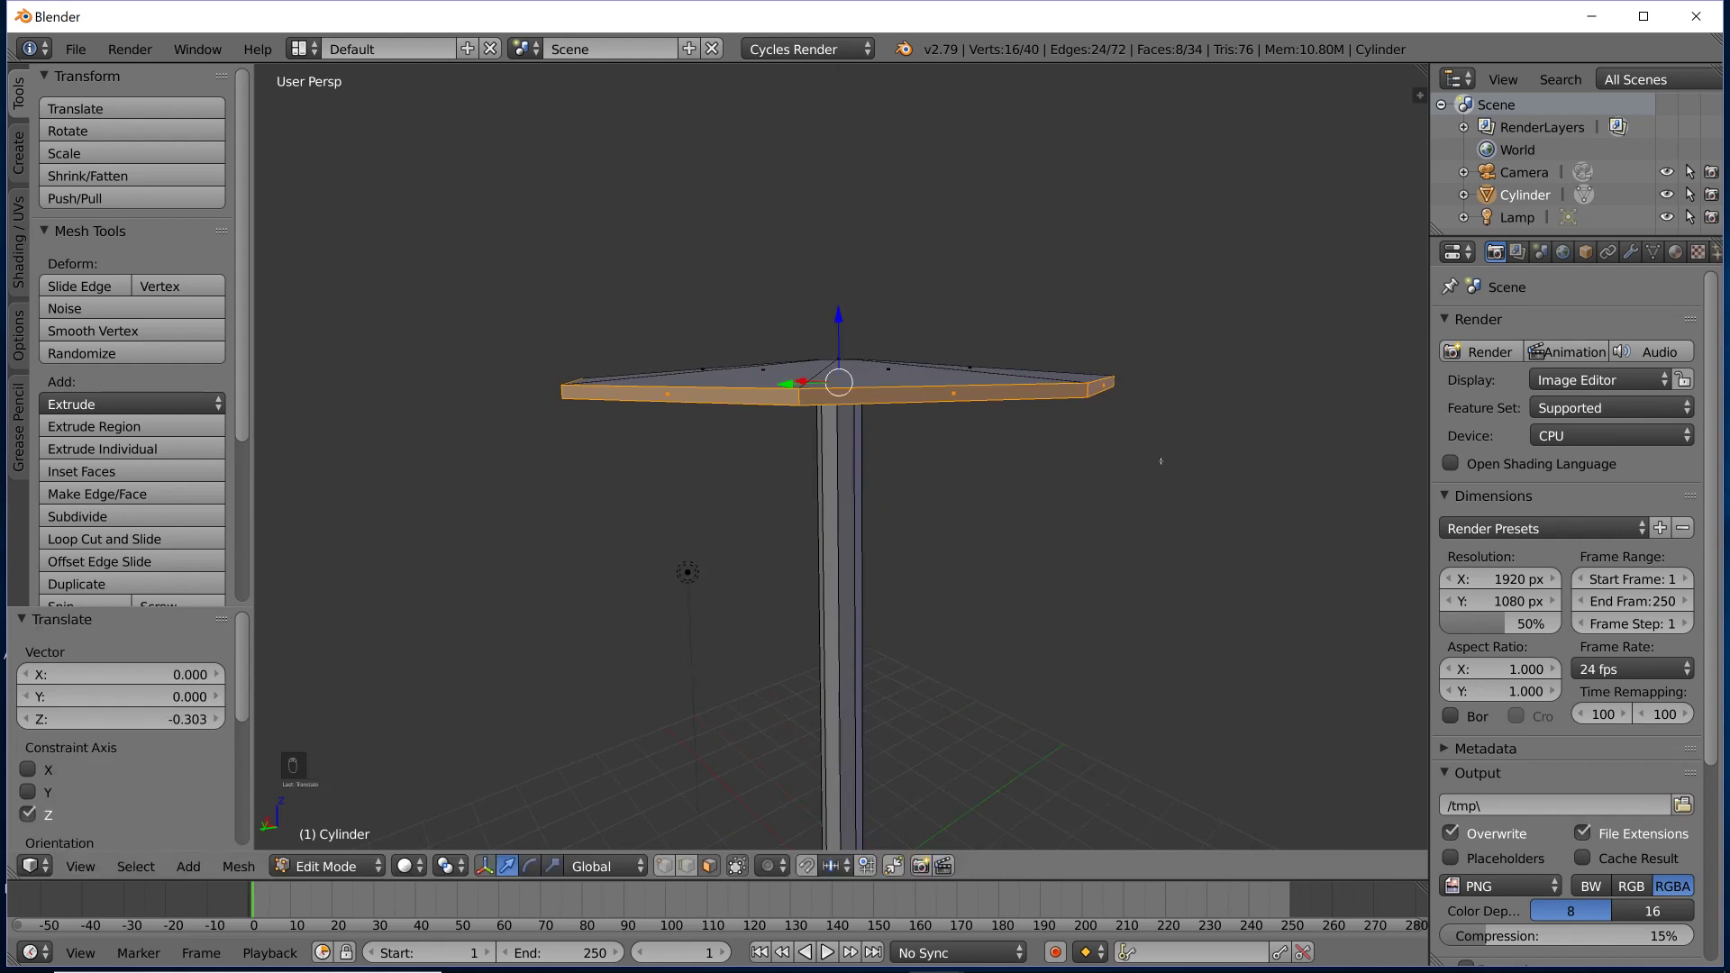
Scale the canopy's outer rim faces along Z by about 0.34 to thin the edge.
middle_drag(1161, 461, 1187, 489)
key(s)
key(z)
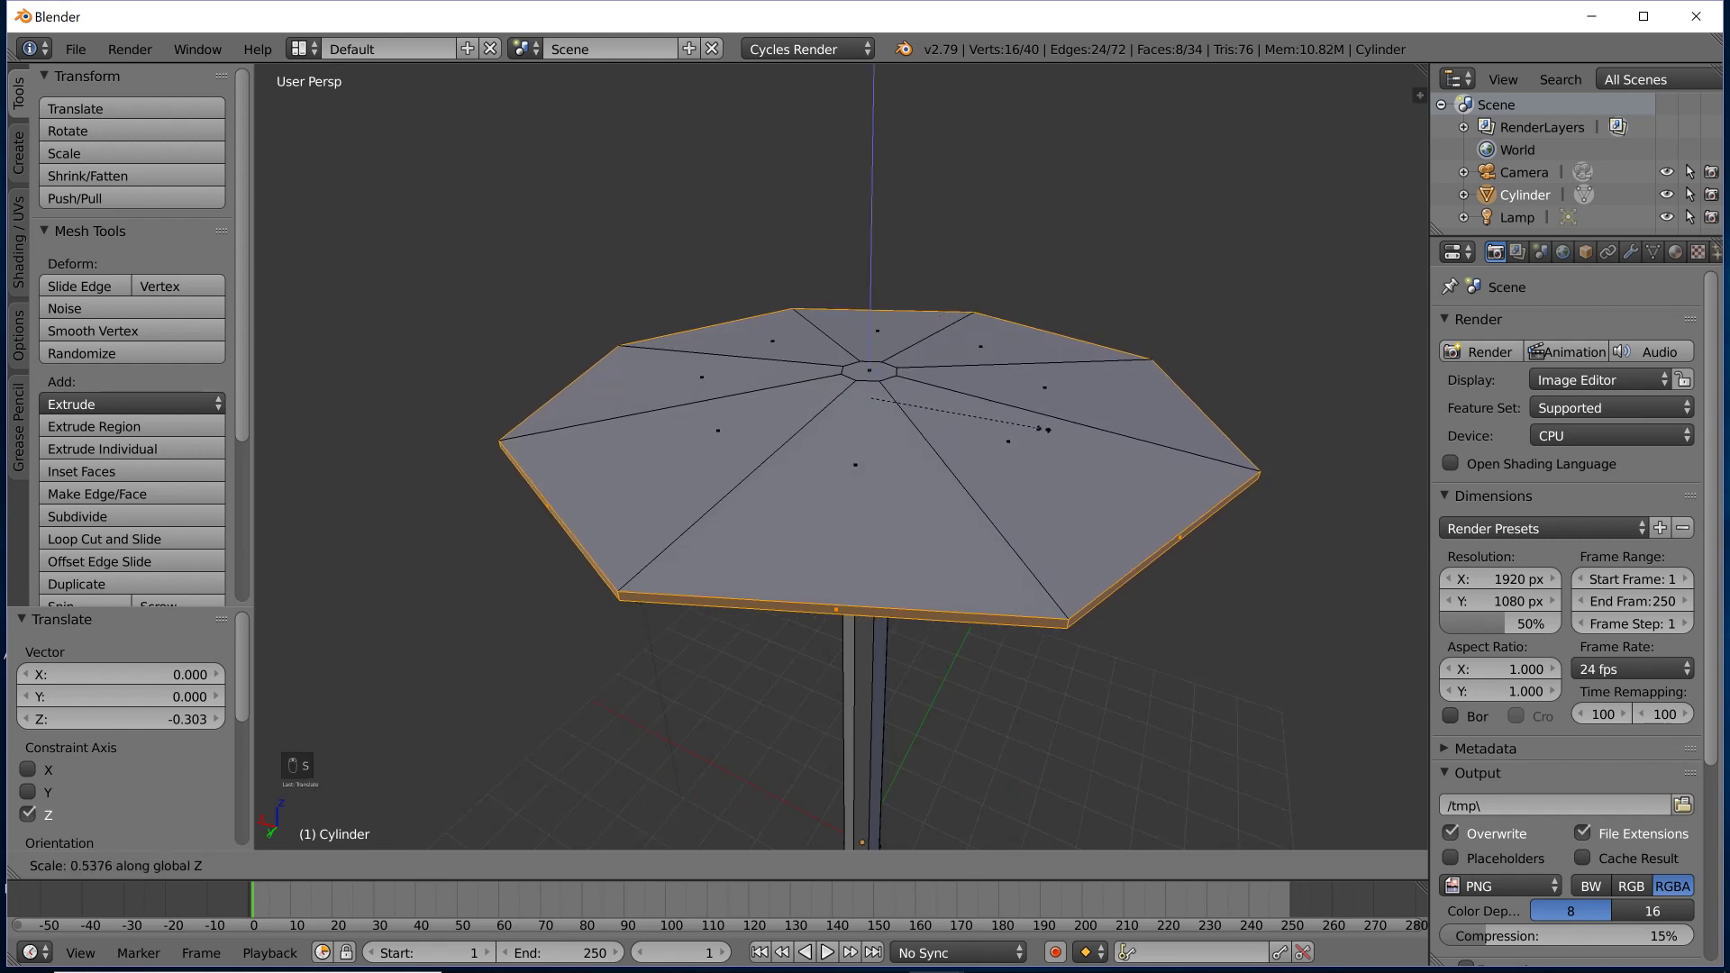
click(978, 416)
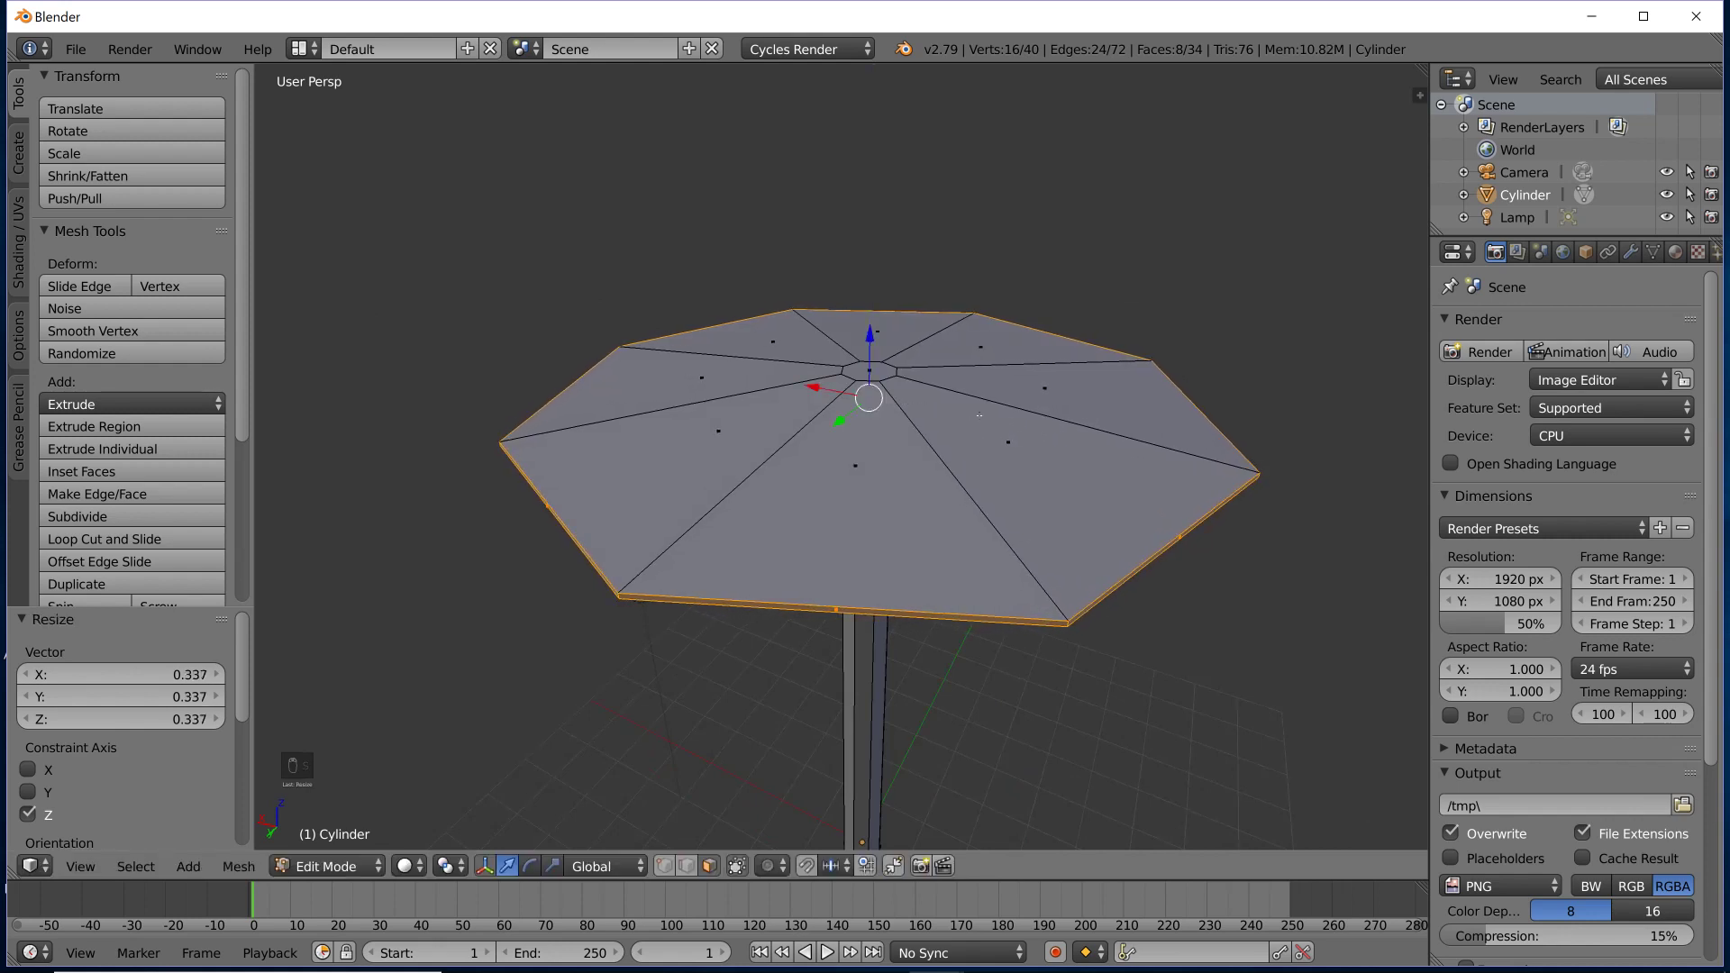
middle_drag(978, 416, 1069, 434)
scroll(1068, 434, up, 8)
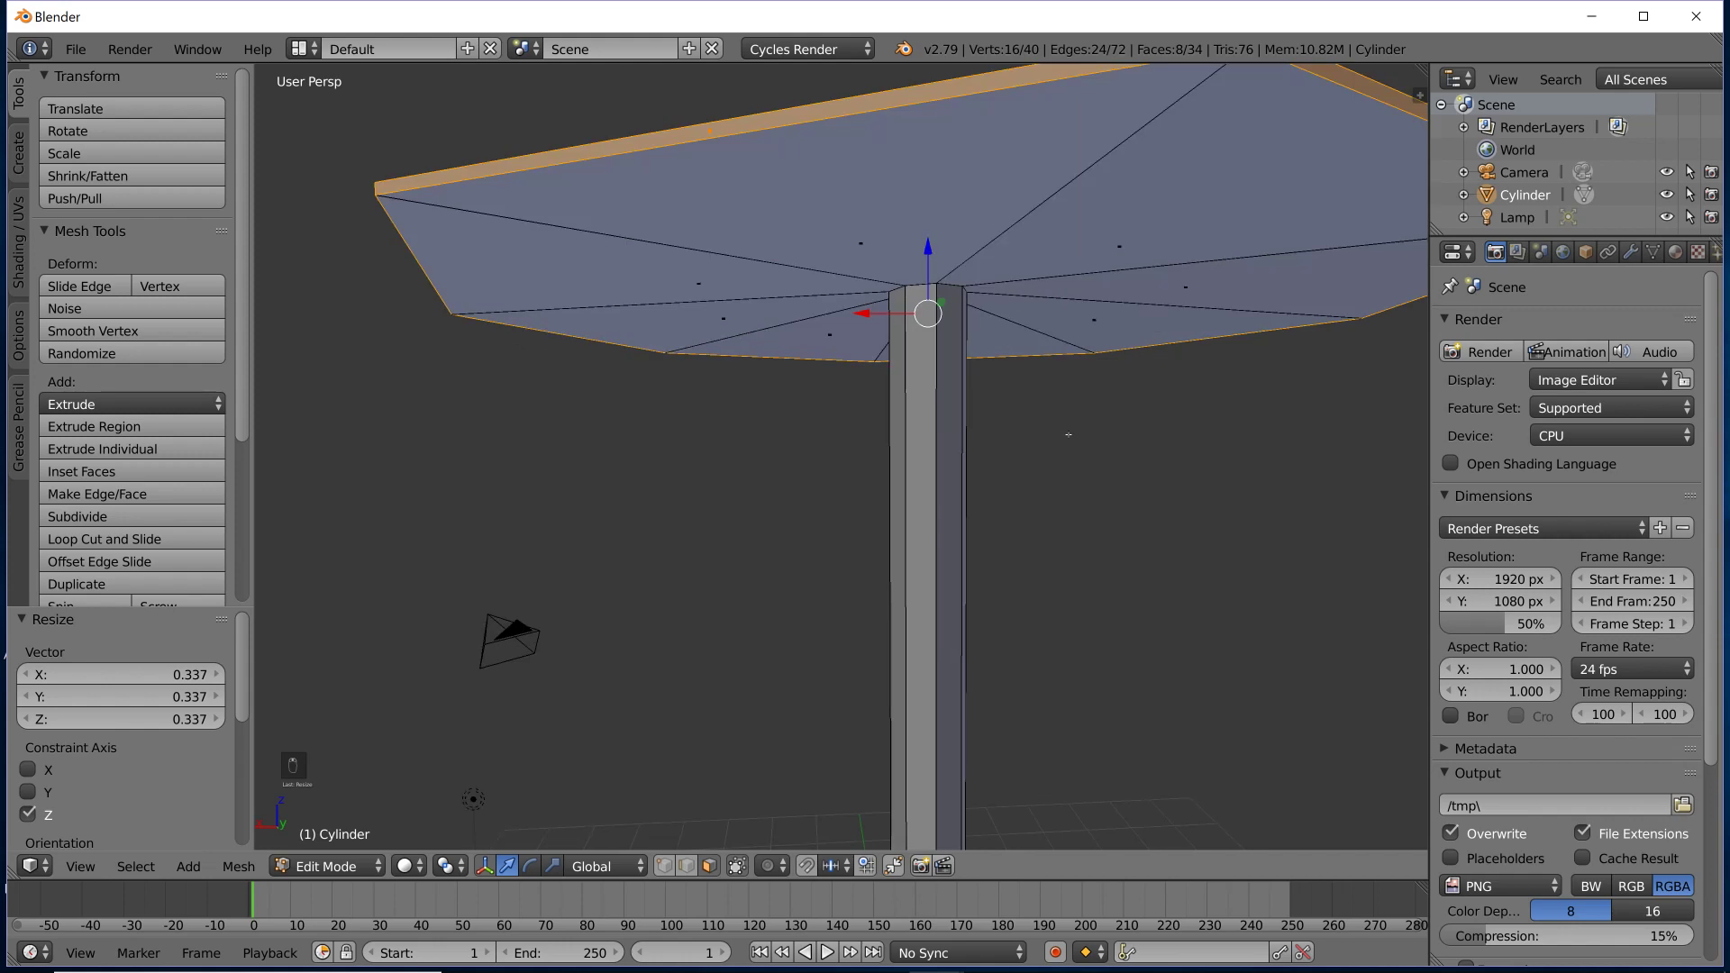
scroll(1047, 446, down, 3)
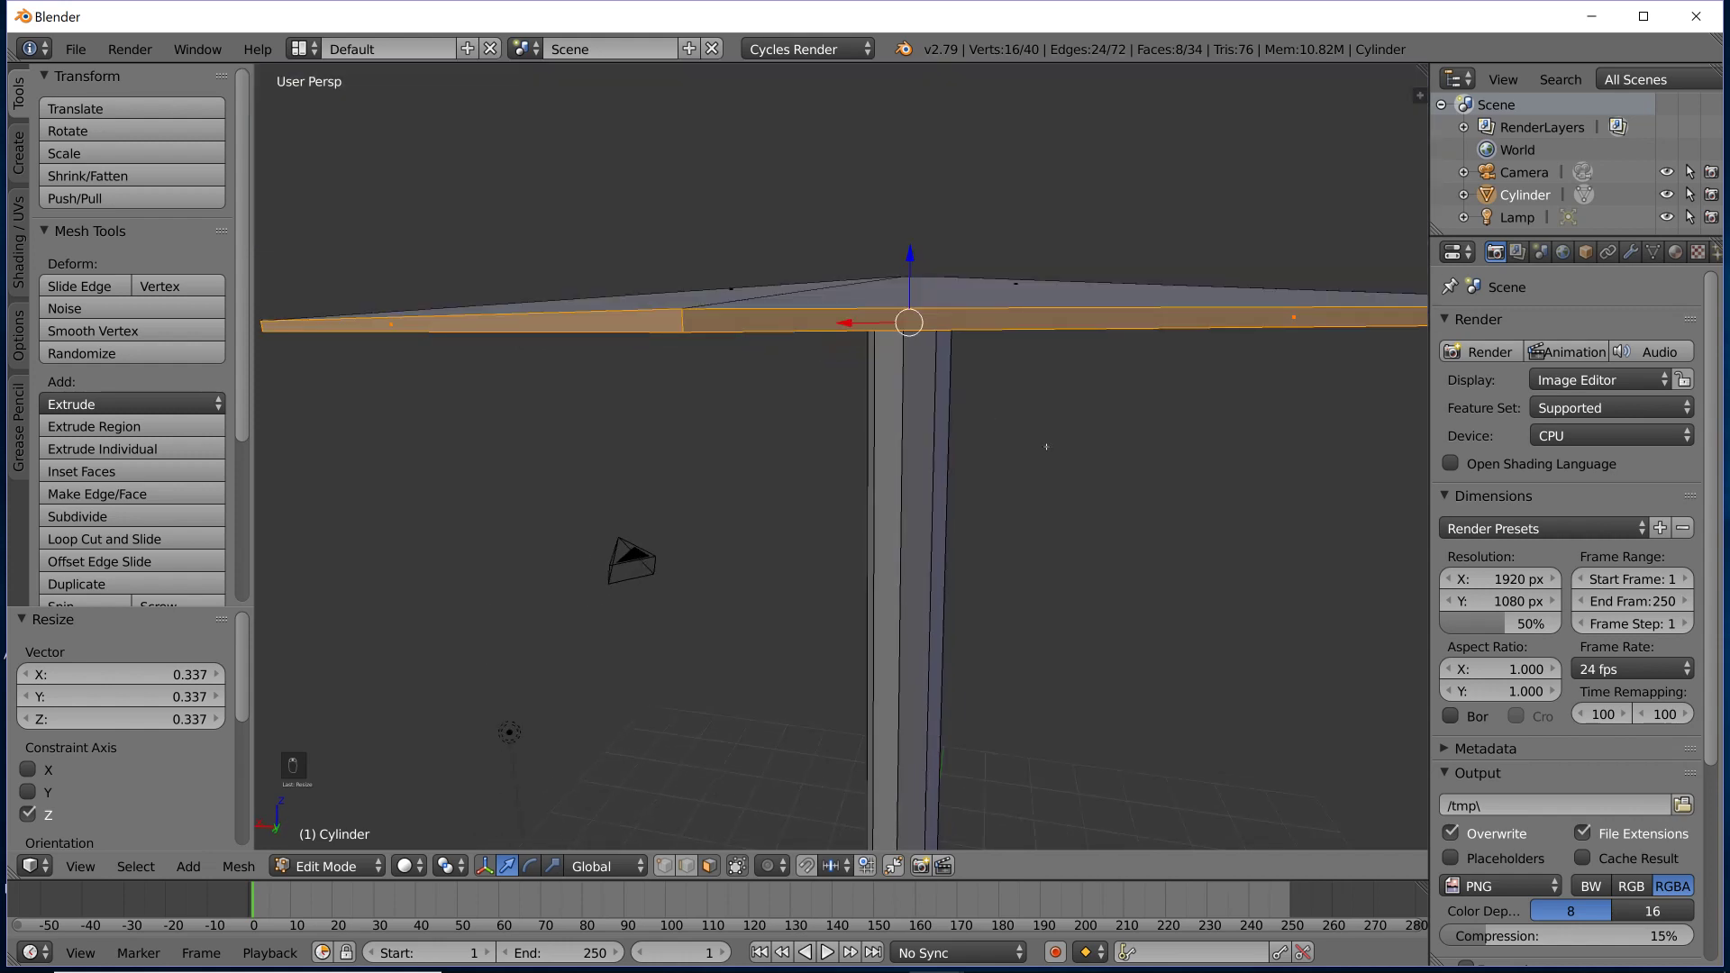
key(s)
key(z)
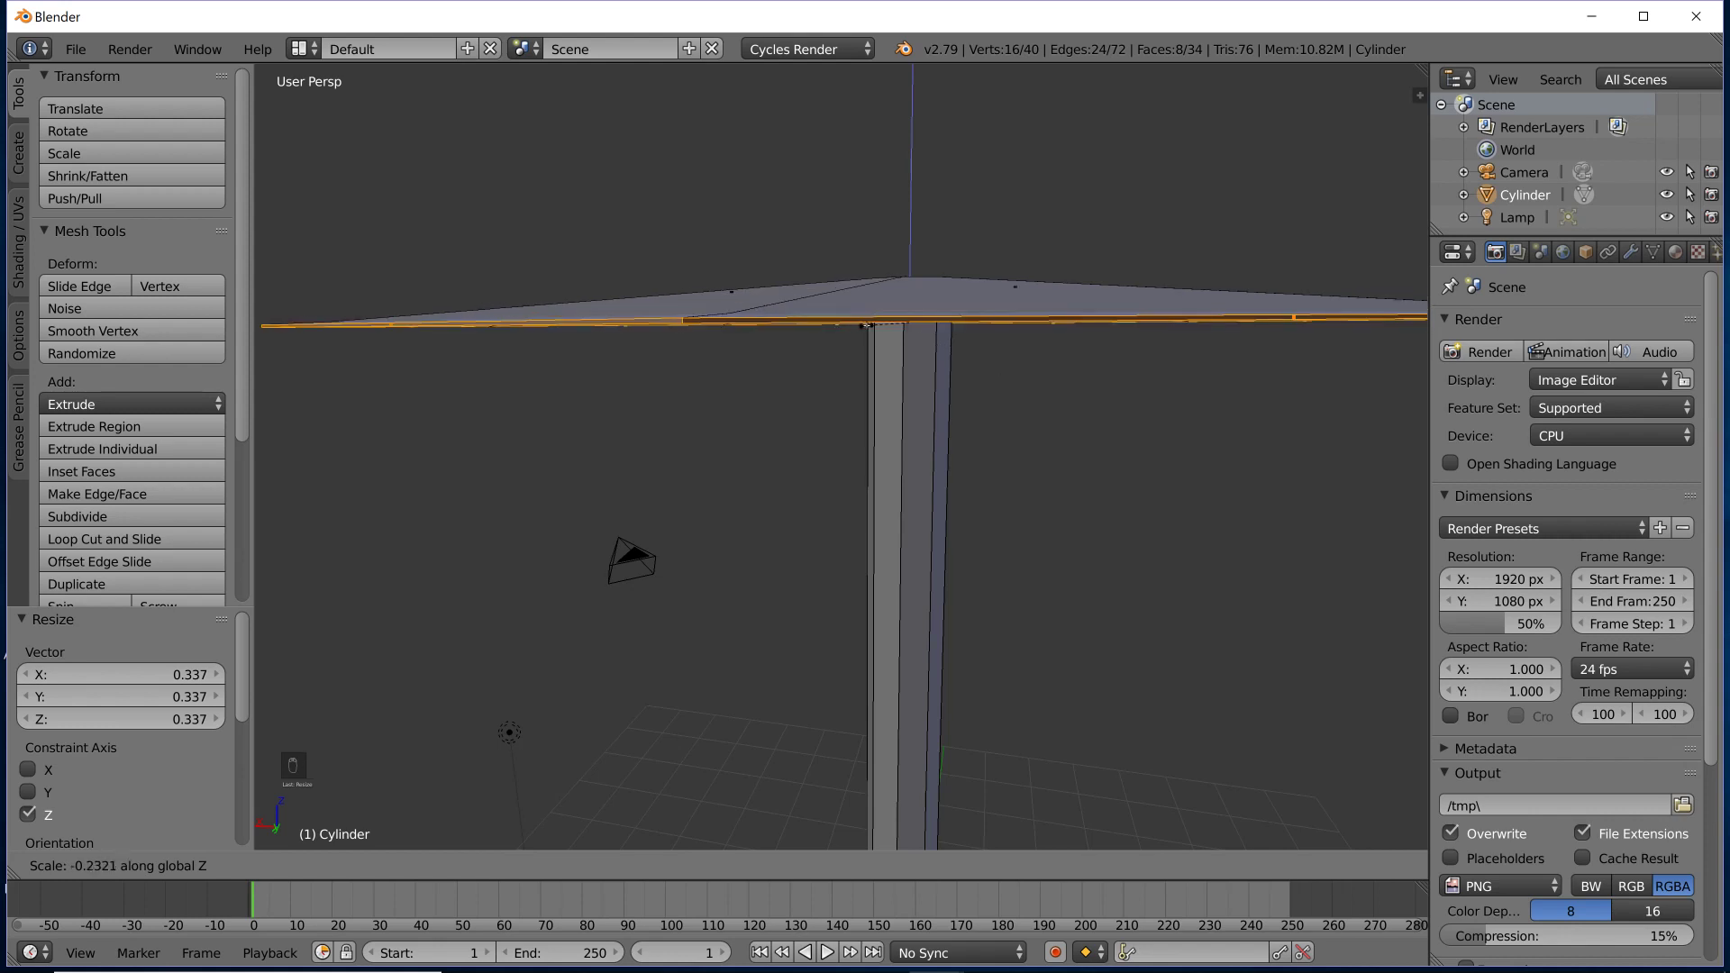
key(Escape)
Scale the canopy's outer rim faces along Z by about 0.69 to thin the edge further.
key(s)
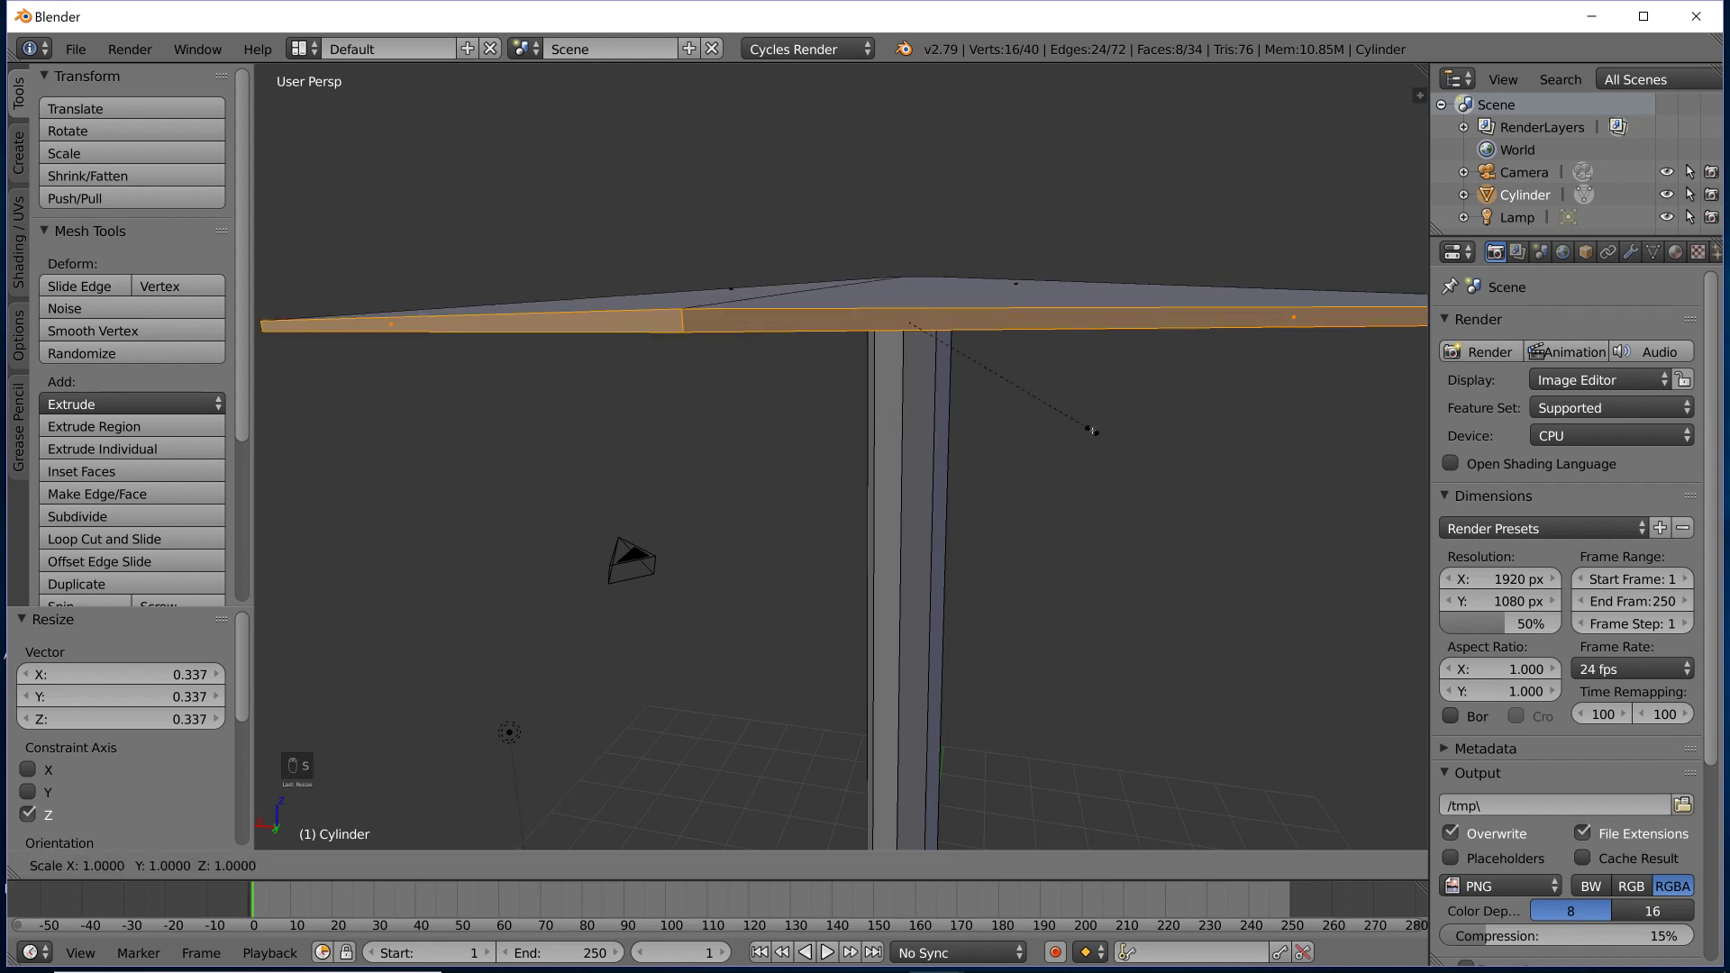
click(1031, 417)
middle_drag(1031, 417, 840, 539)
scroll(961, 514, down, 4)
scroll(923, 587, up, 7)
scroll(840, 538, down, 4)
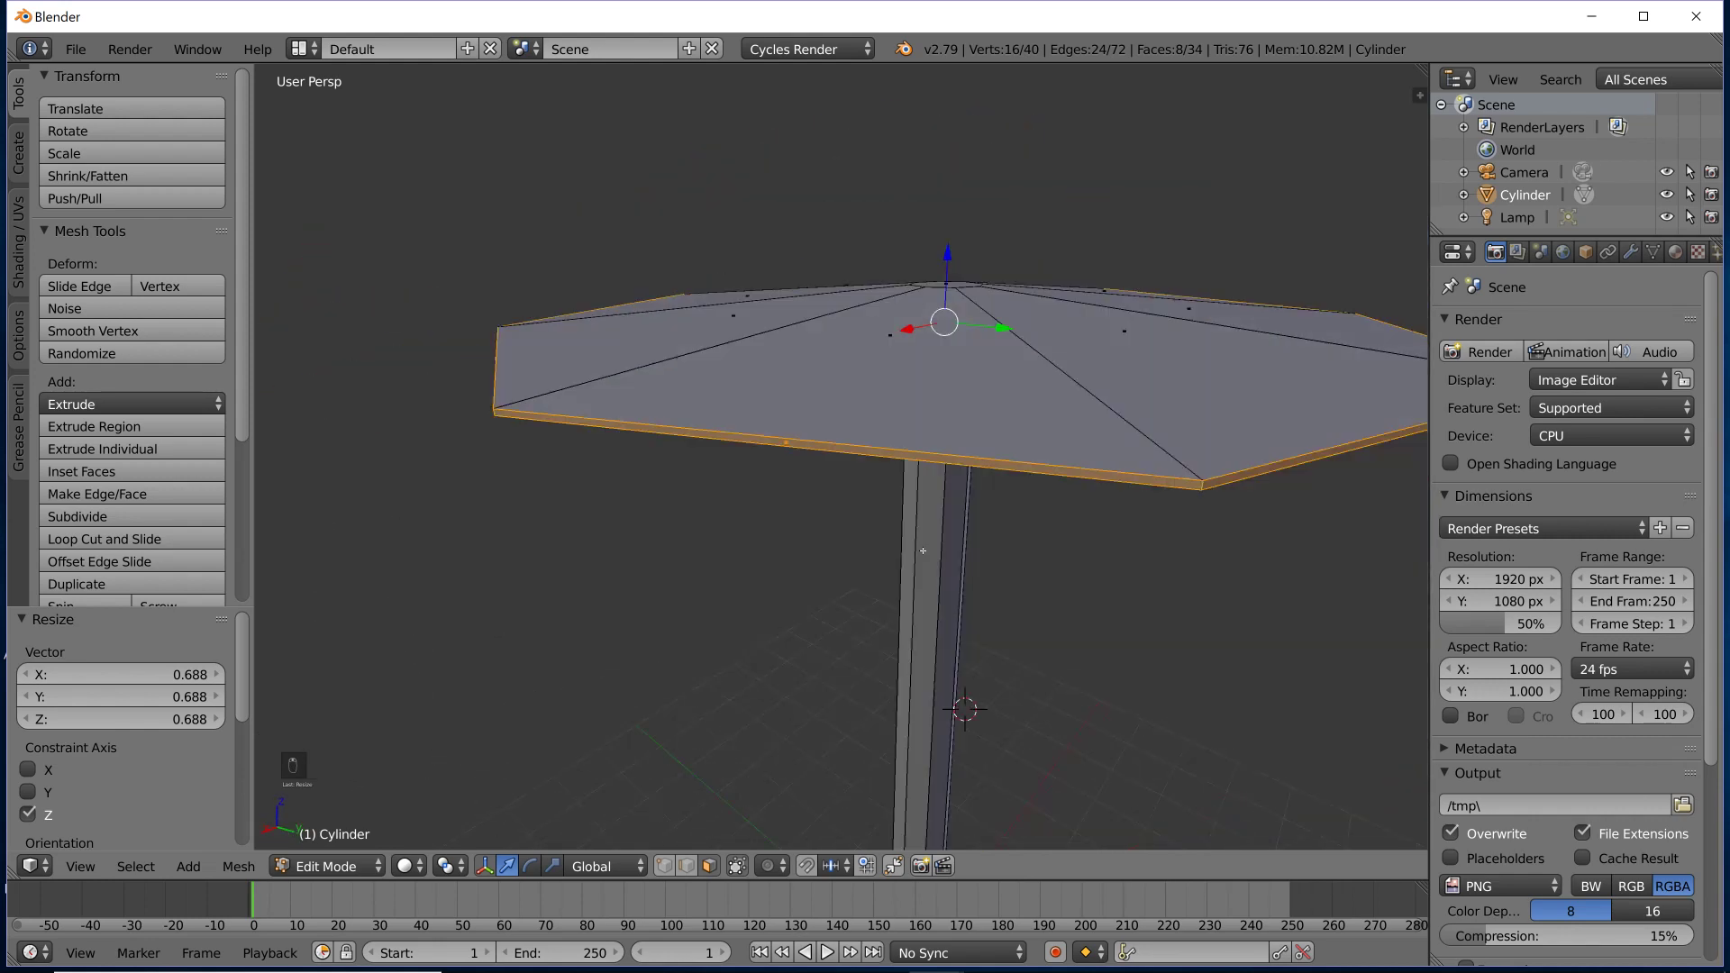
Extrude the canopy's rim faces outward as a region along vertex normals and lower them along Z by about 1.87.
key(alt+e)
click(888, 646)
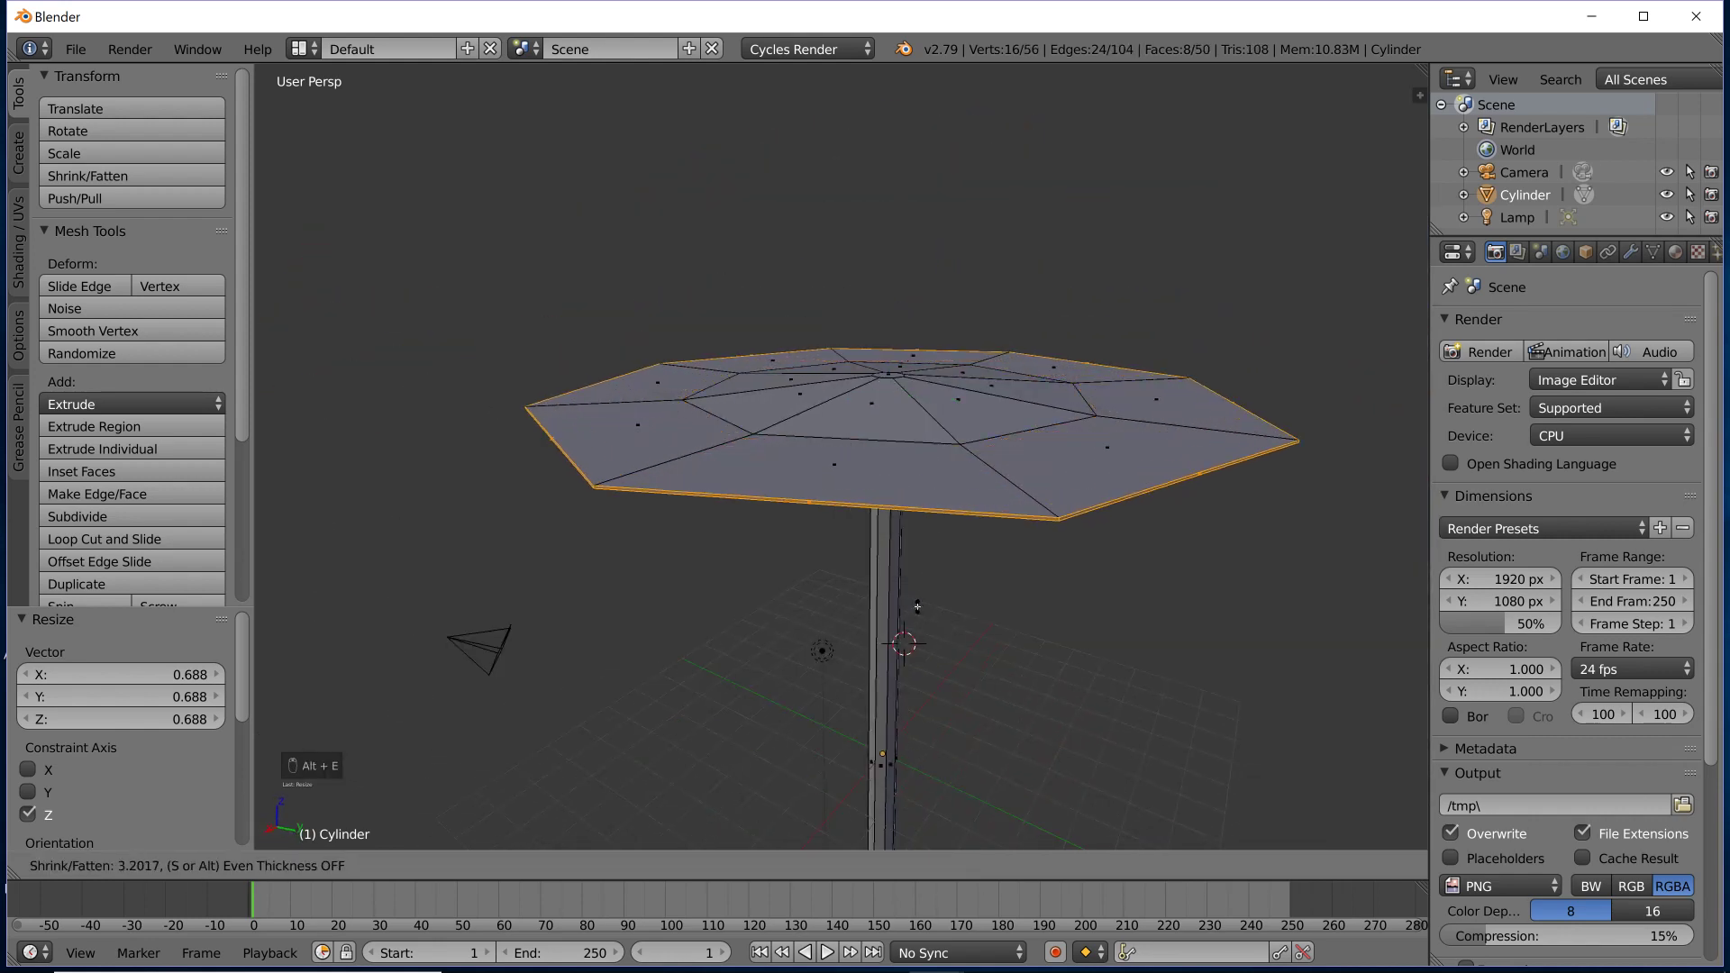
click(932, 634)
middle_drag(931, 635, 1041, 563)
key(g)
key(z)
click(977, 644)
Extrude the lowered rim faces outward as a region along vertex normals by about 2.8 for another canopy ring.
scroll(1111, 599, down, 4)
scroll(1024, 626, up, 4)
scroll(982, 656, up, 2)
scroll(1015, 557, down, 2)
scroll(1016, 558, down, 3)
key(alt+e)
click(1036, 564)
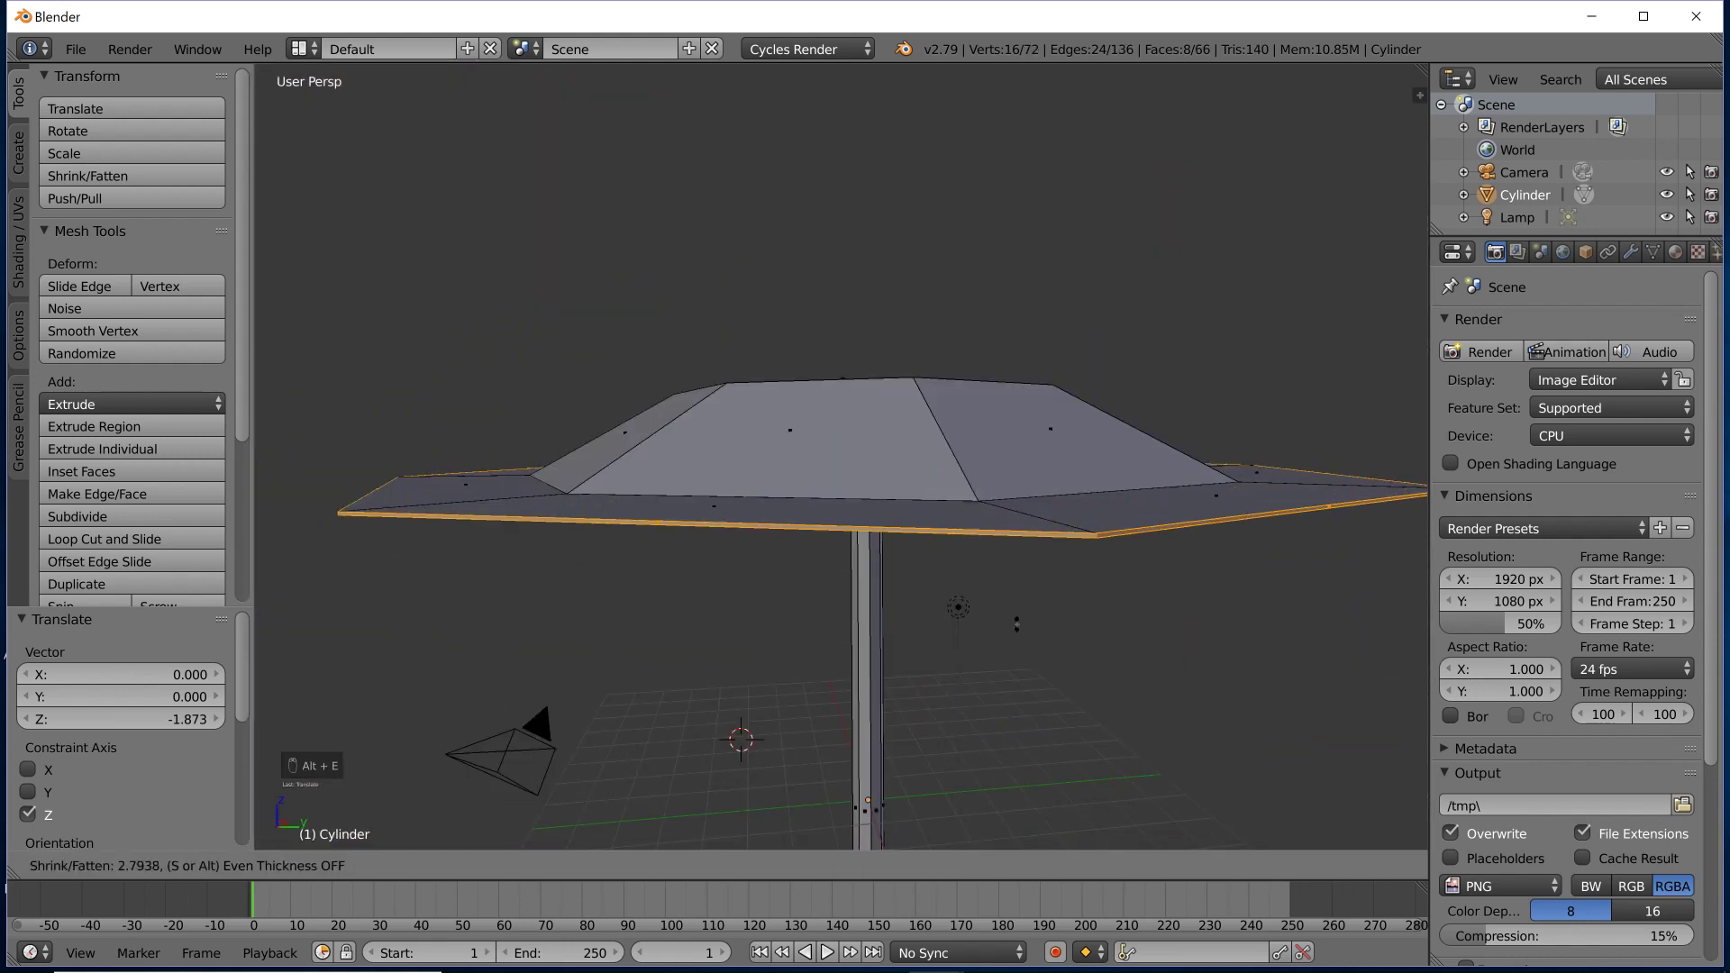
click(1020, 618)
Lower the outermost rim faces along Z by about 2.42, plus a further 0.5.
key(g)
key(z)
click(964, 716)
scroll(964, 717, down, 4)
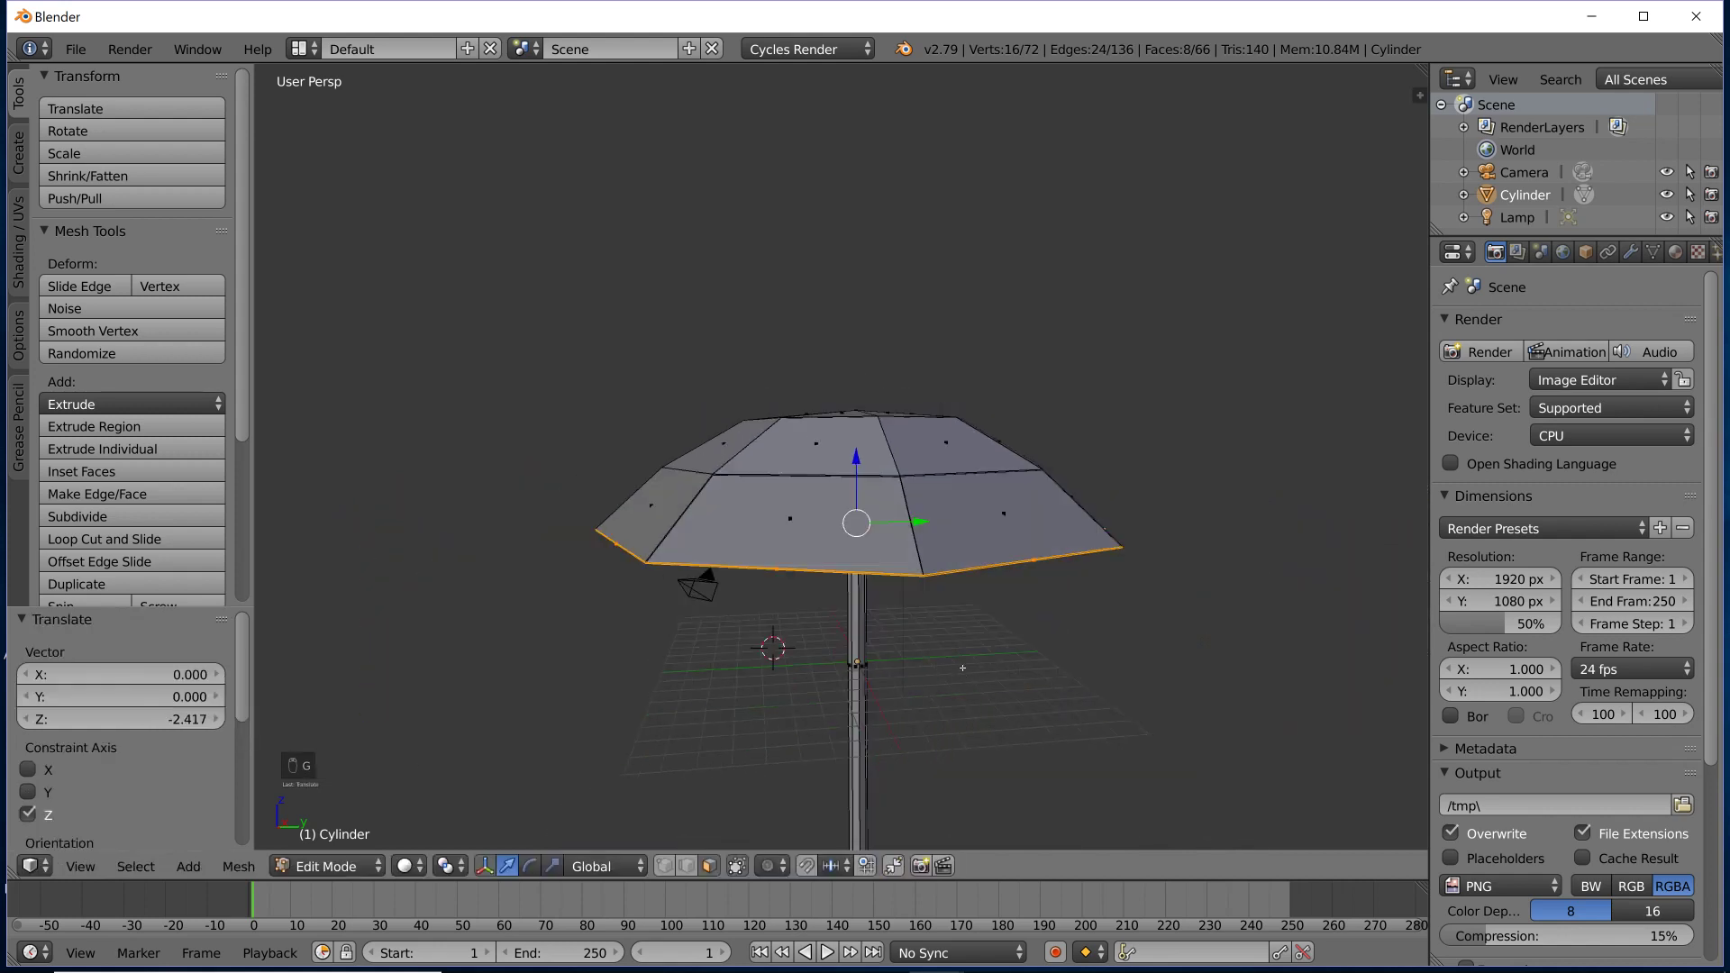
middle_drag(964, 716, 1023, 674)
key(g)
key(z)
click(1022, 674)
Select the small octagonal face at the canopy's peak and raise it along Z by about 0.2.
scroll(1022, 674, up, 8)
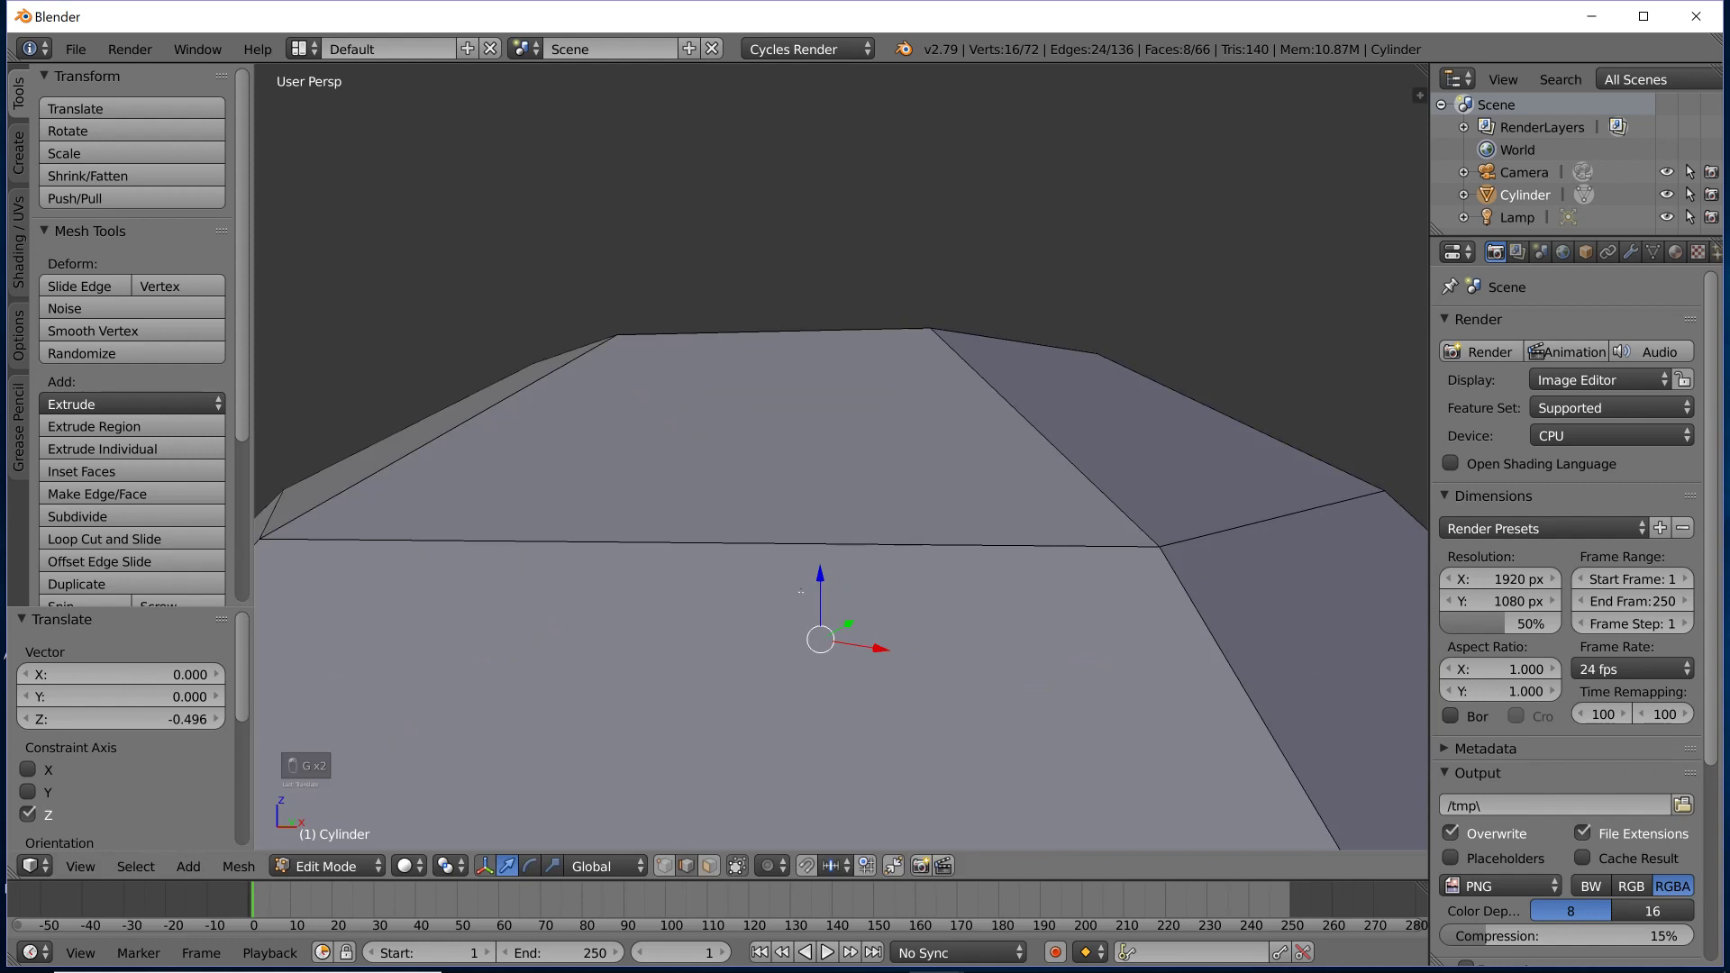
right_click(800, 591)
middle_drag(800, 591, 794, 507)
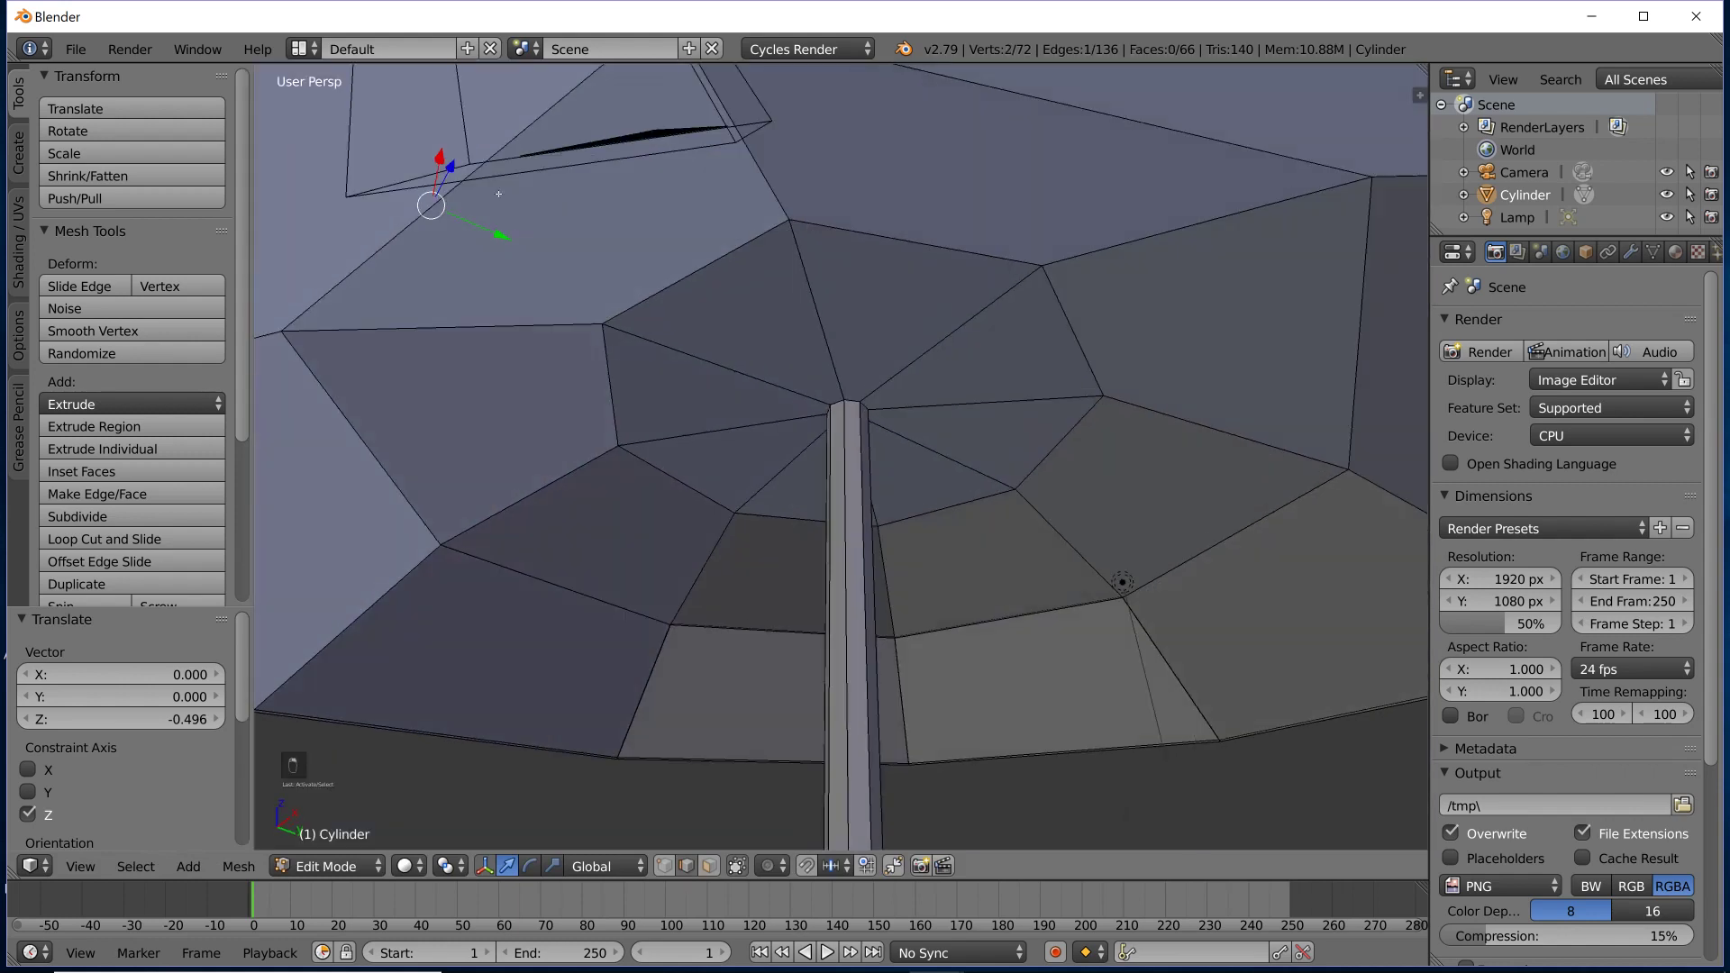
middle_drag(420, 258, 583, 626)
scroll(583, 625, down, 6)
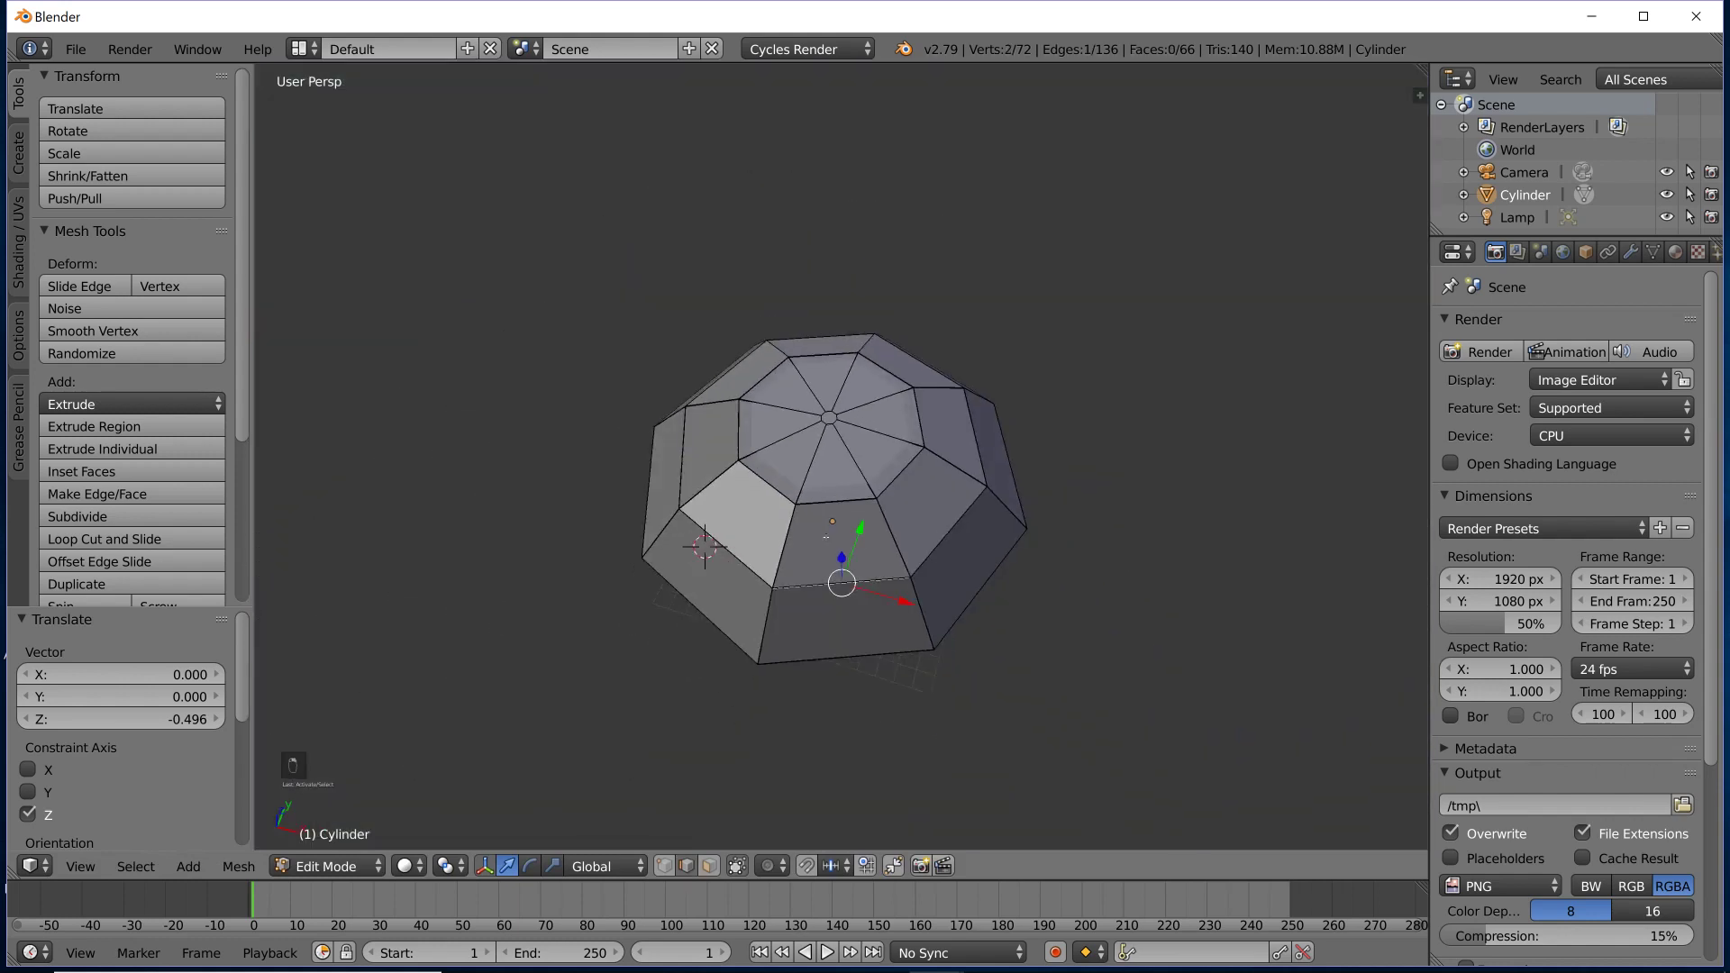
middle_drag(702, 544, 816, 665)
scroll(816, 665, up, 4)
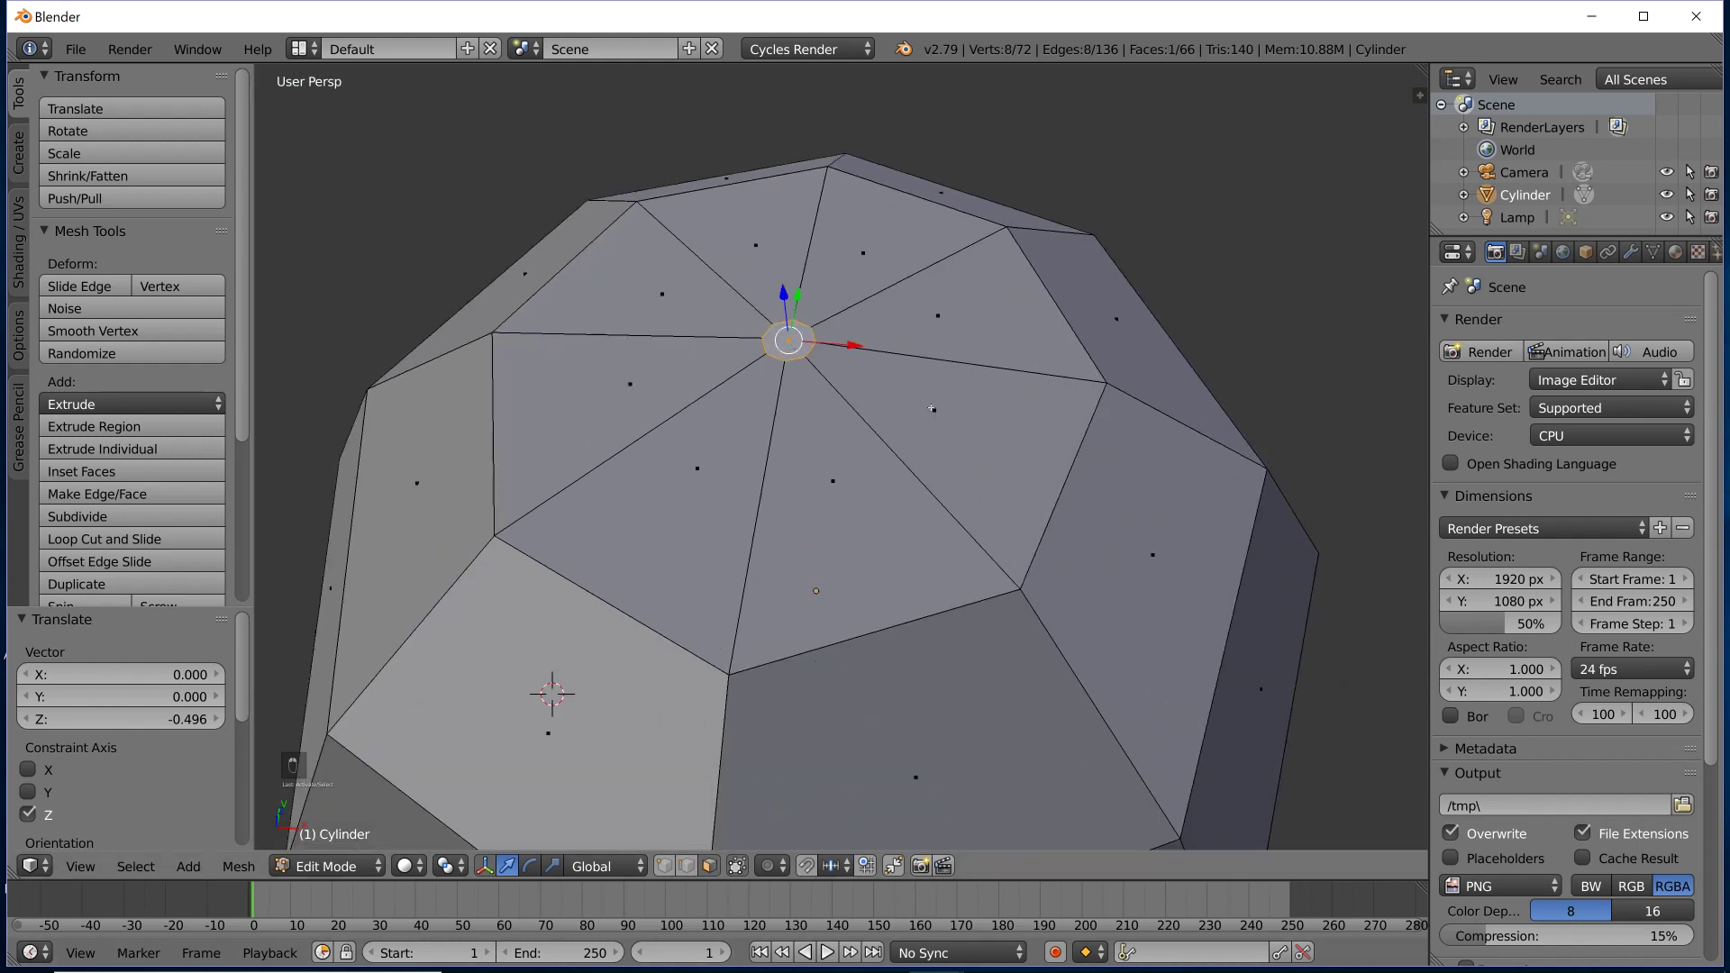
key(g)
key(z)
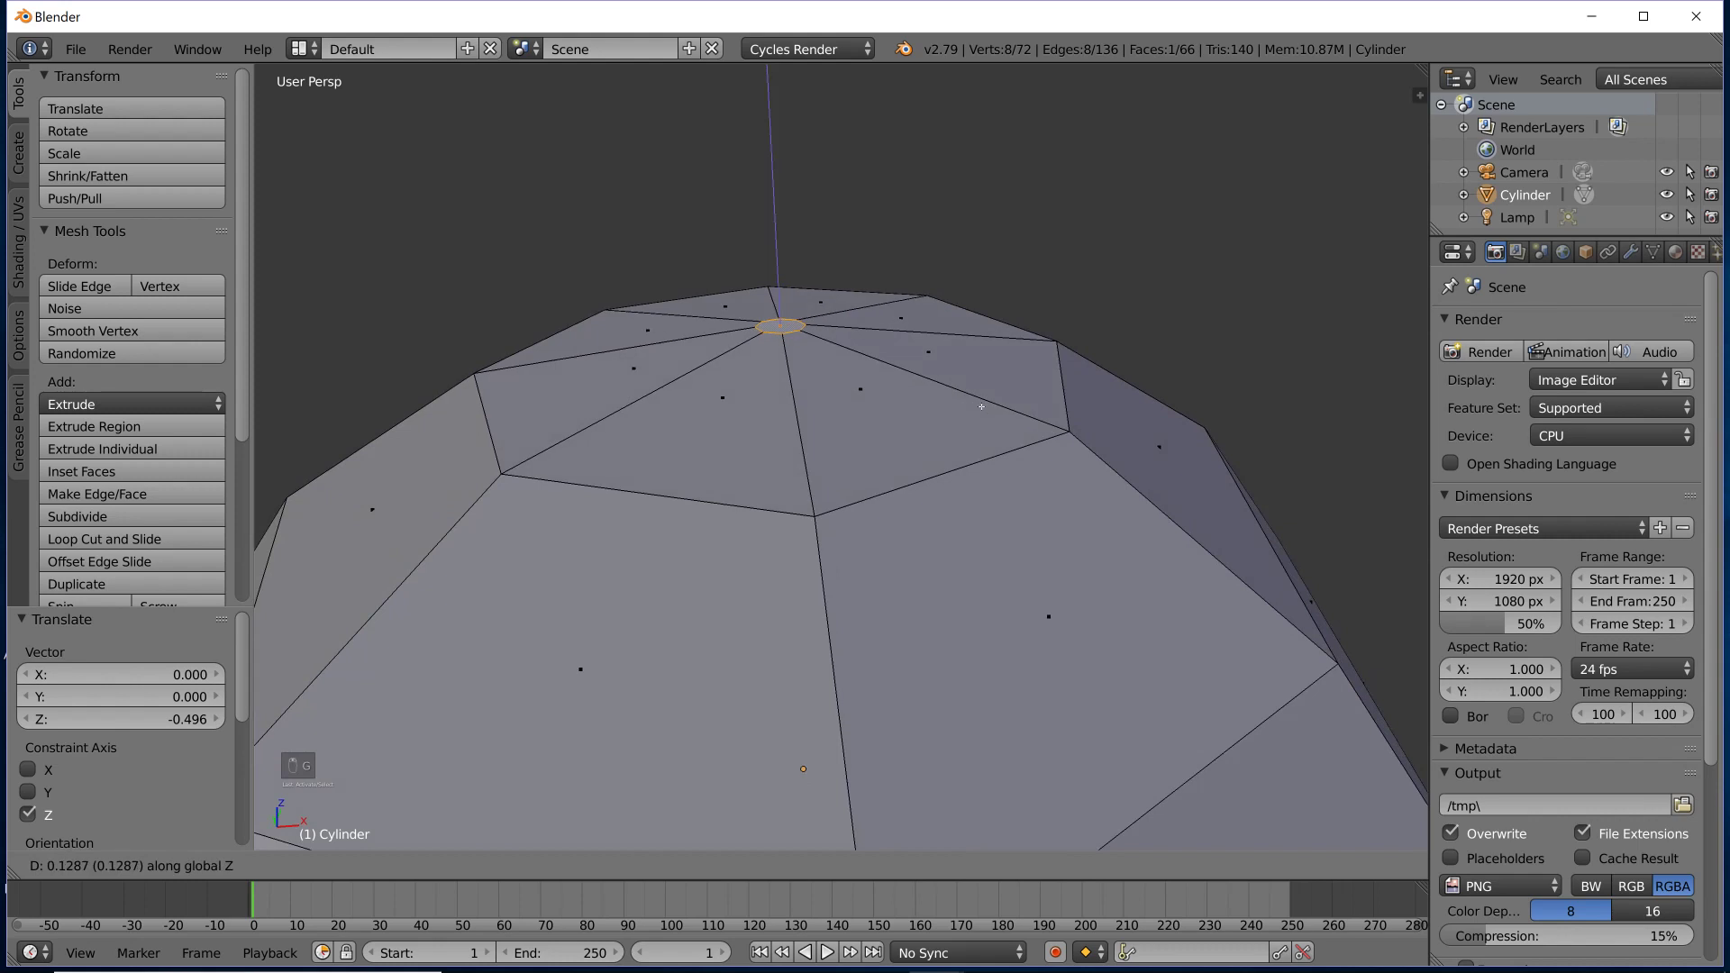
click(981, 404)
Examine the canopy's overall shape and its proportions to the pole from several angles and distances.
middle_drag(981, 403, 889, 327)
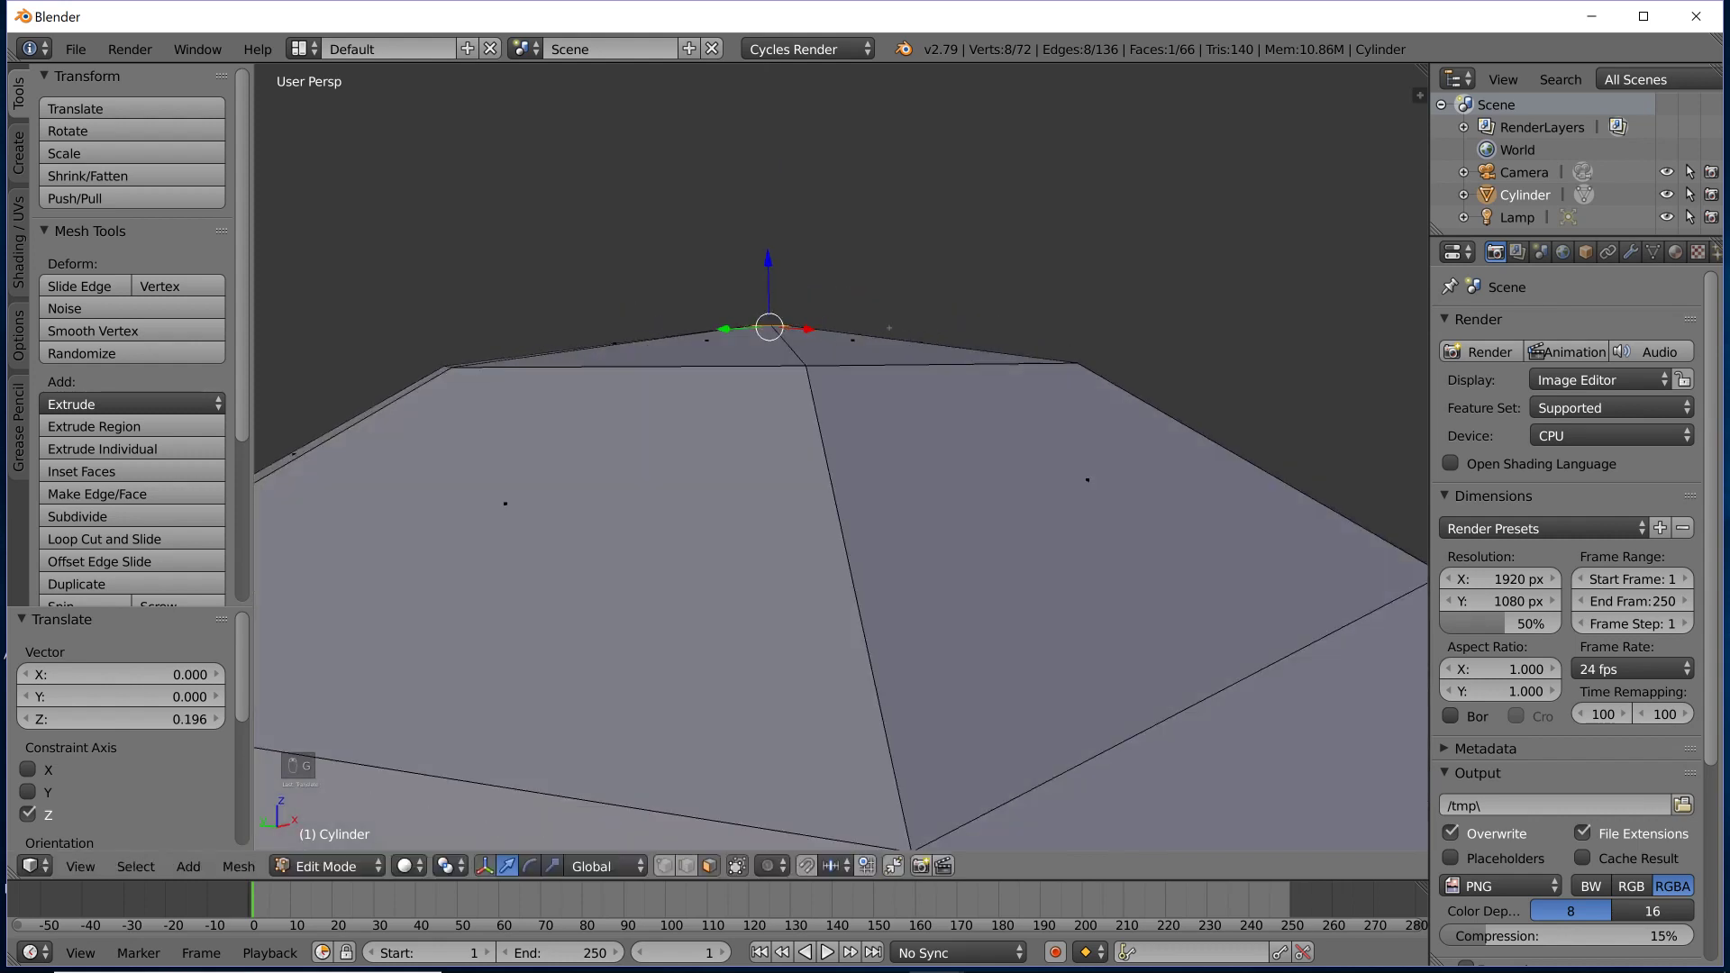
scroll(889, 327, down, 6)
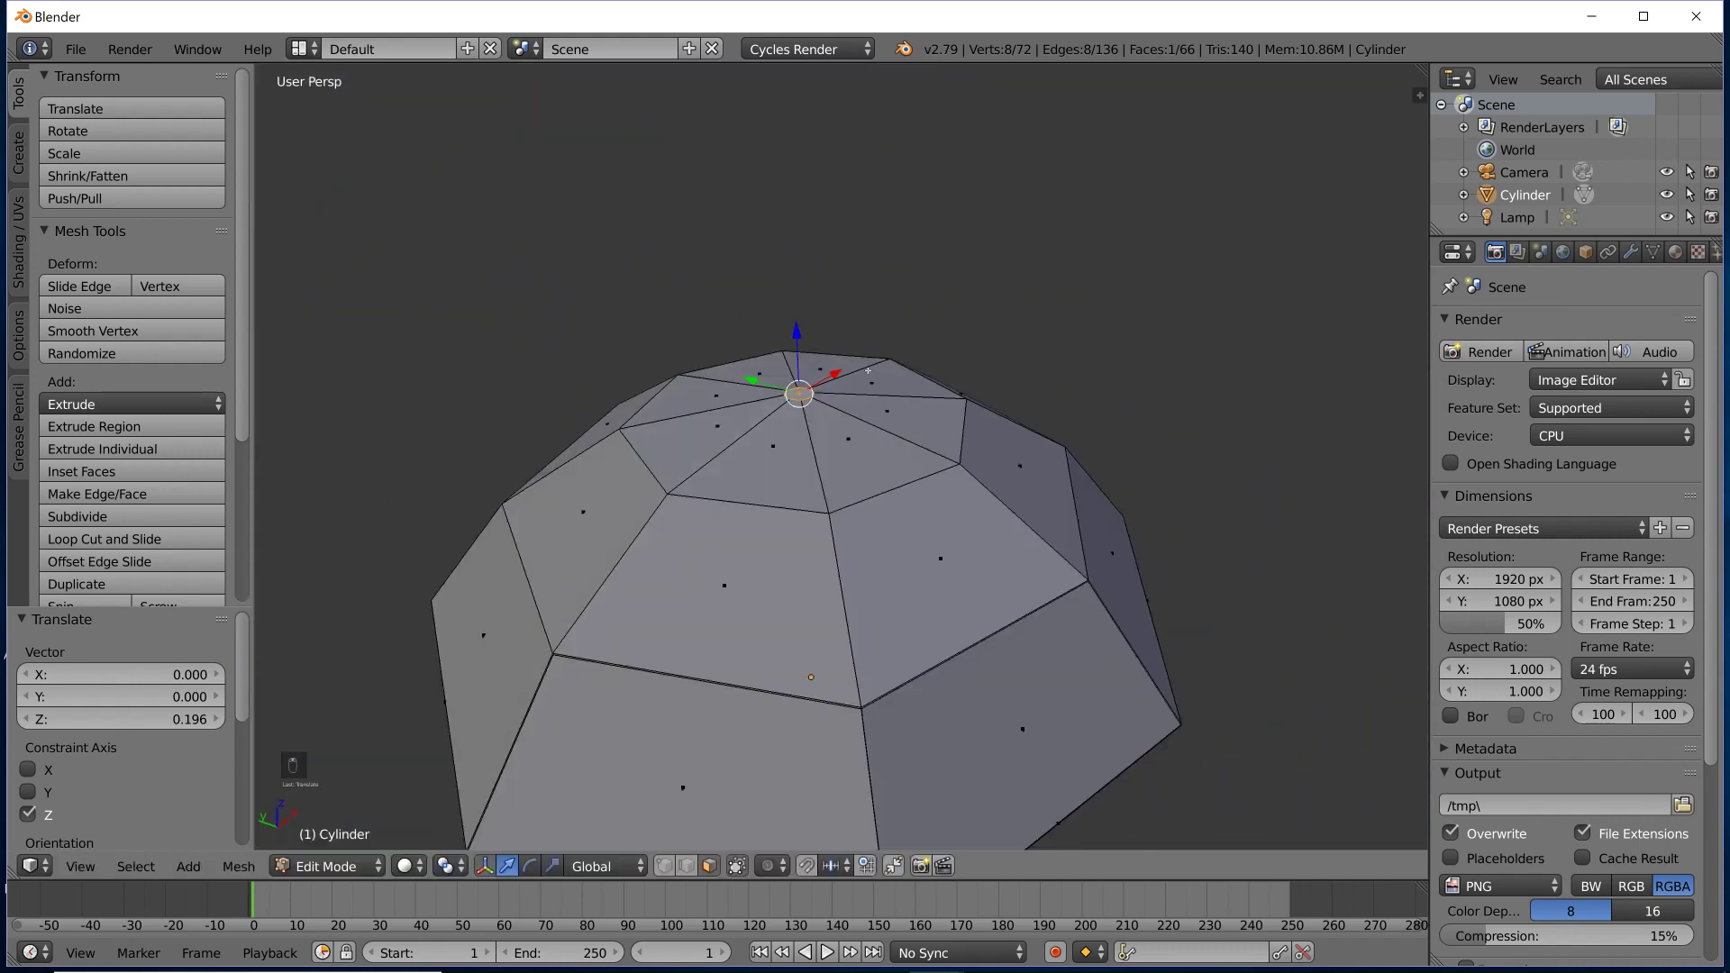
middle_drag(838, 384, 848, 370)
scroll(848, 369, up, 7)
scroll(848, 369, down, 7)
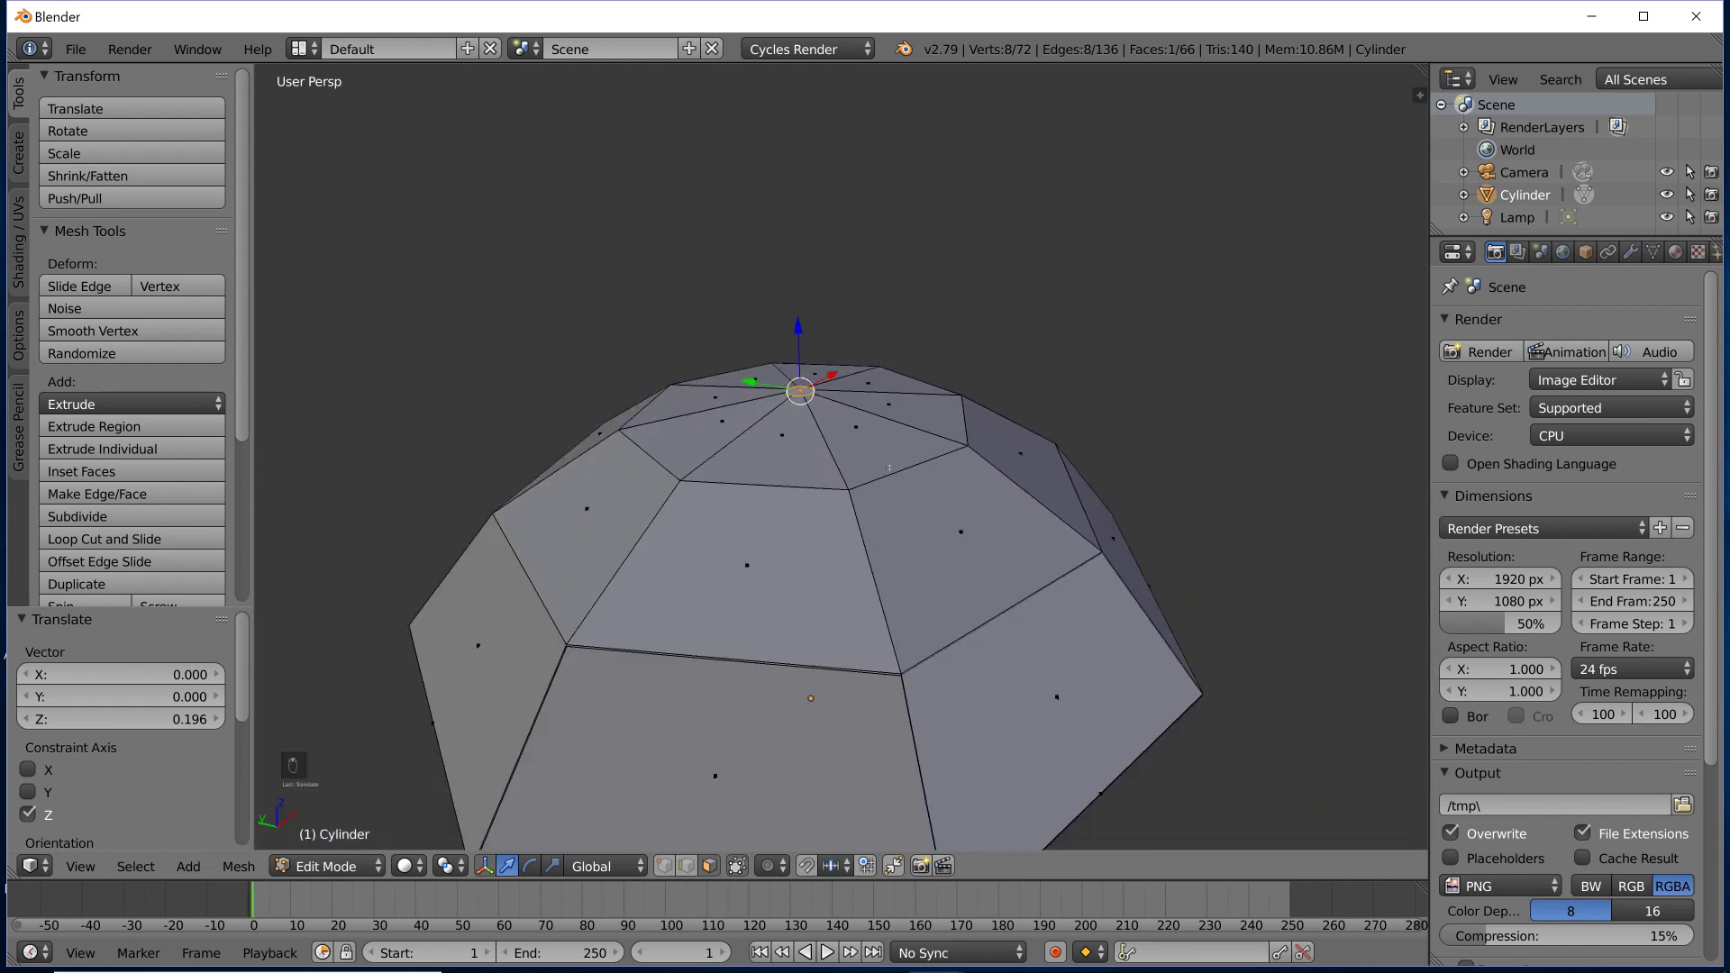
scroll(889, 466, down, 5)
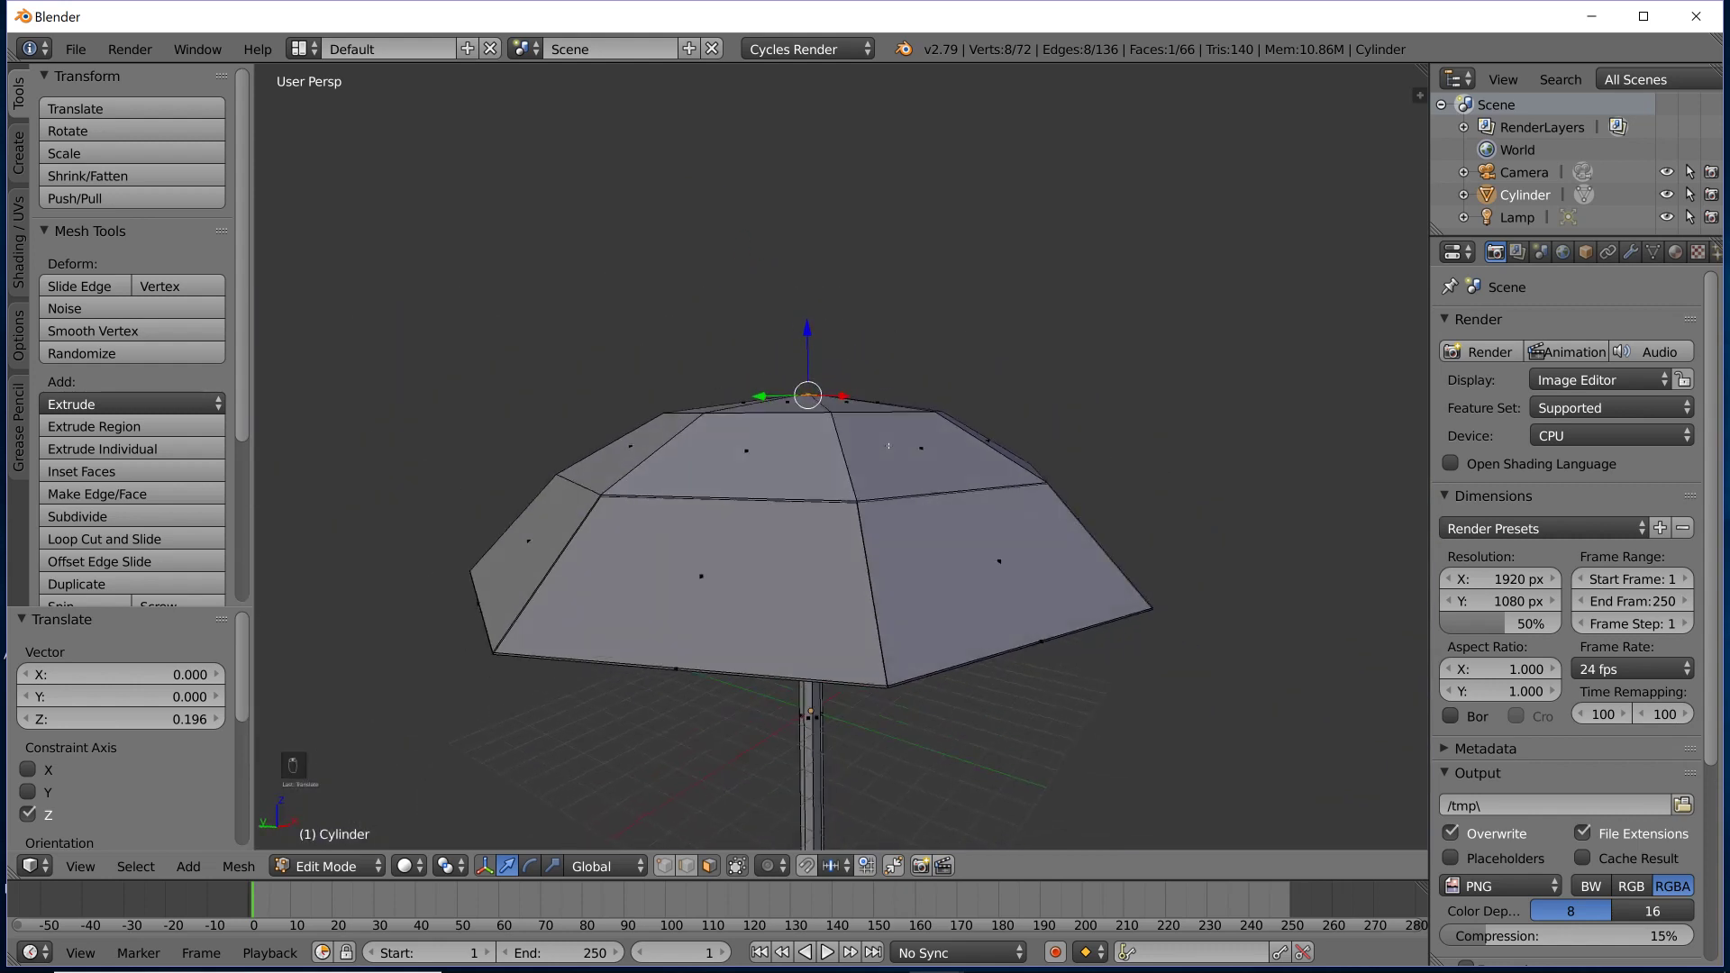
scroll(889, 445, down, 2)
scroll(865, 469, up, 5)
scroll(811, 496, down, 5)
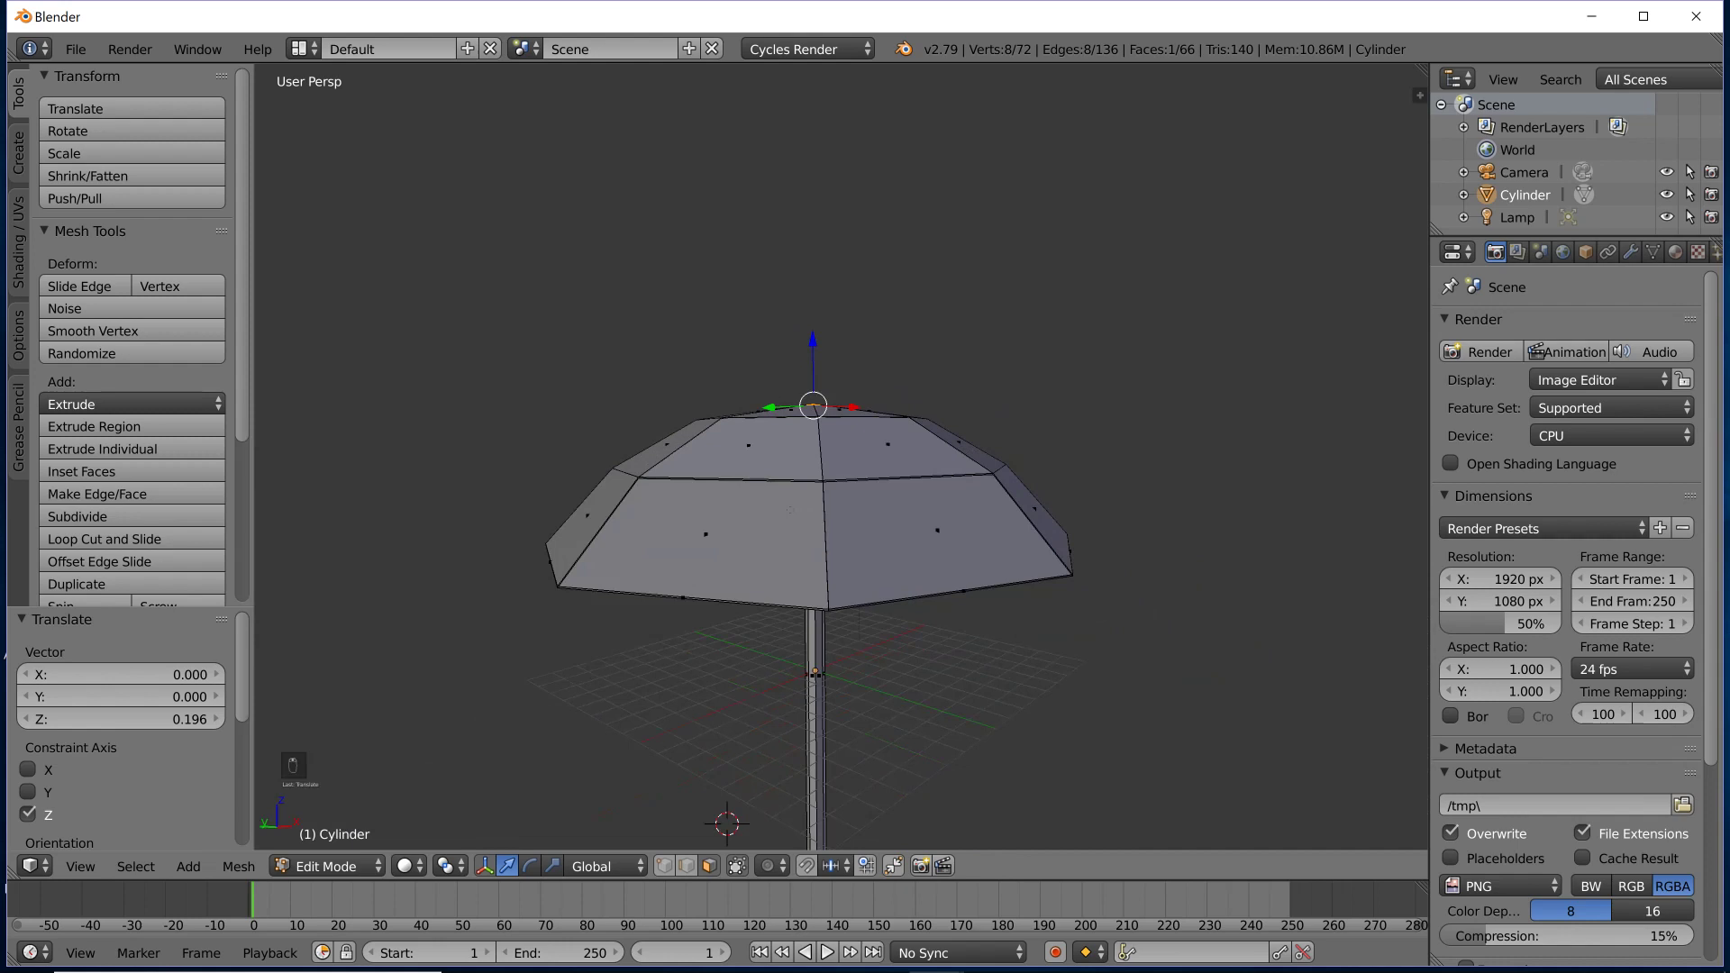
scroll(711, 596, down, 3)
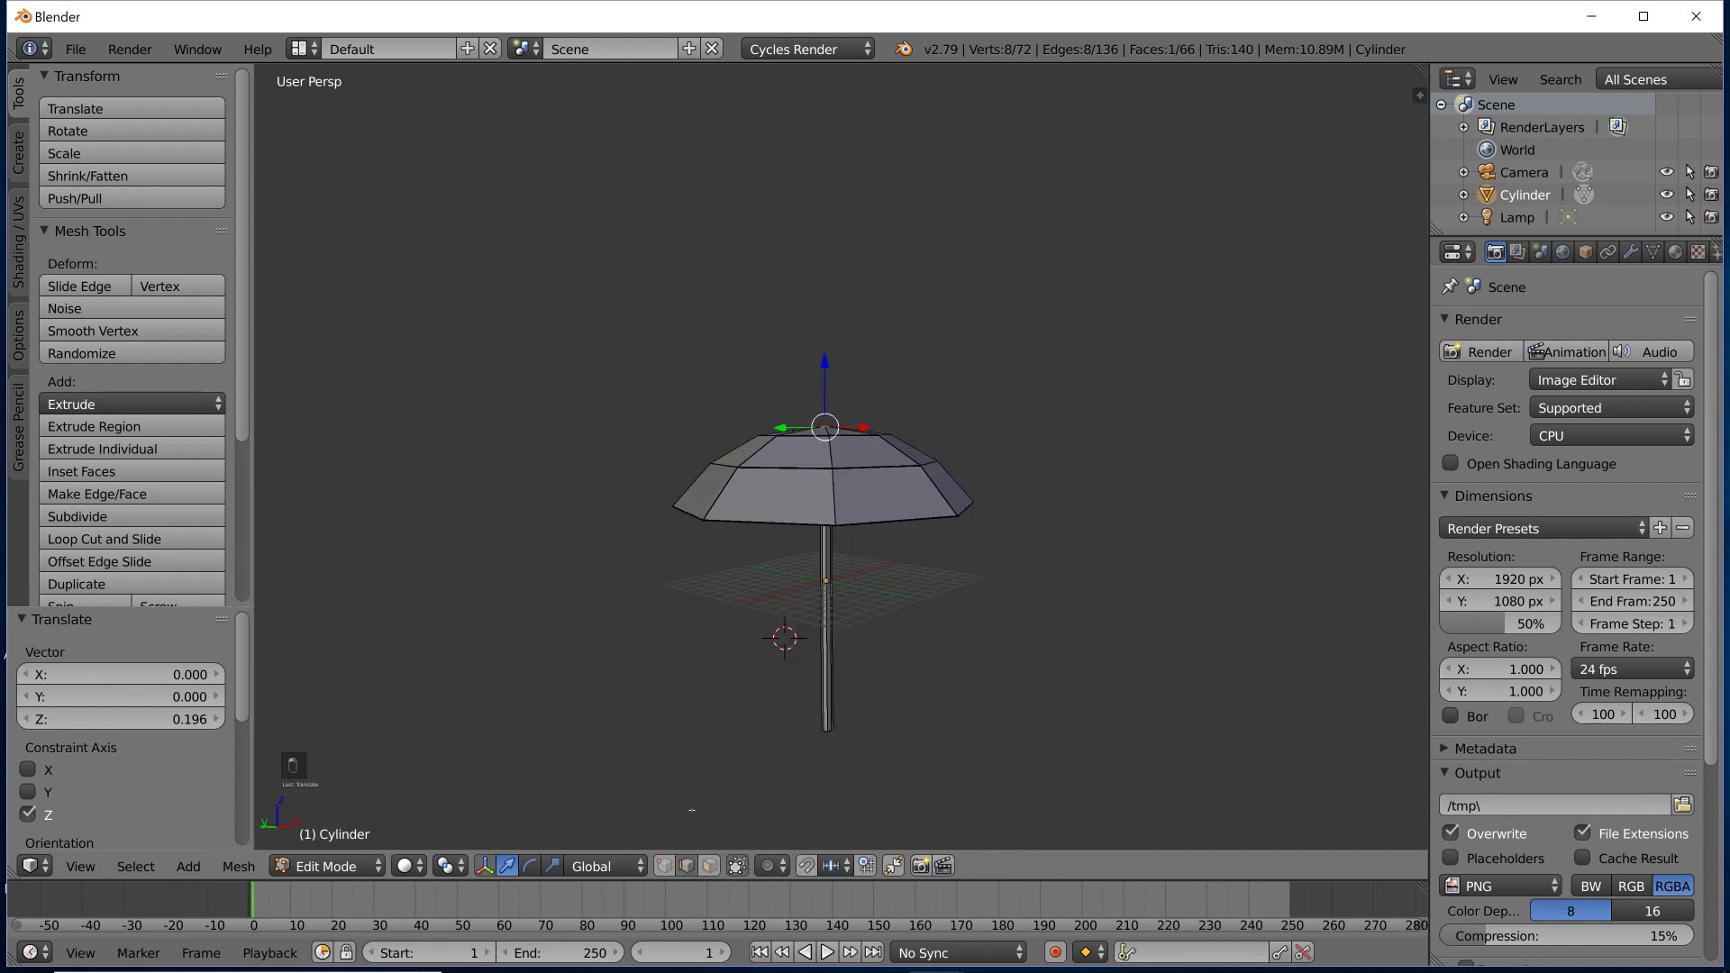
Try adding two centred loop cuts running down one segment of the canopy.
scroll(820, 497, up, 7)
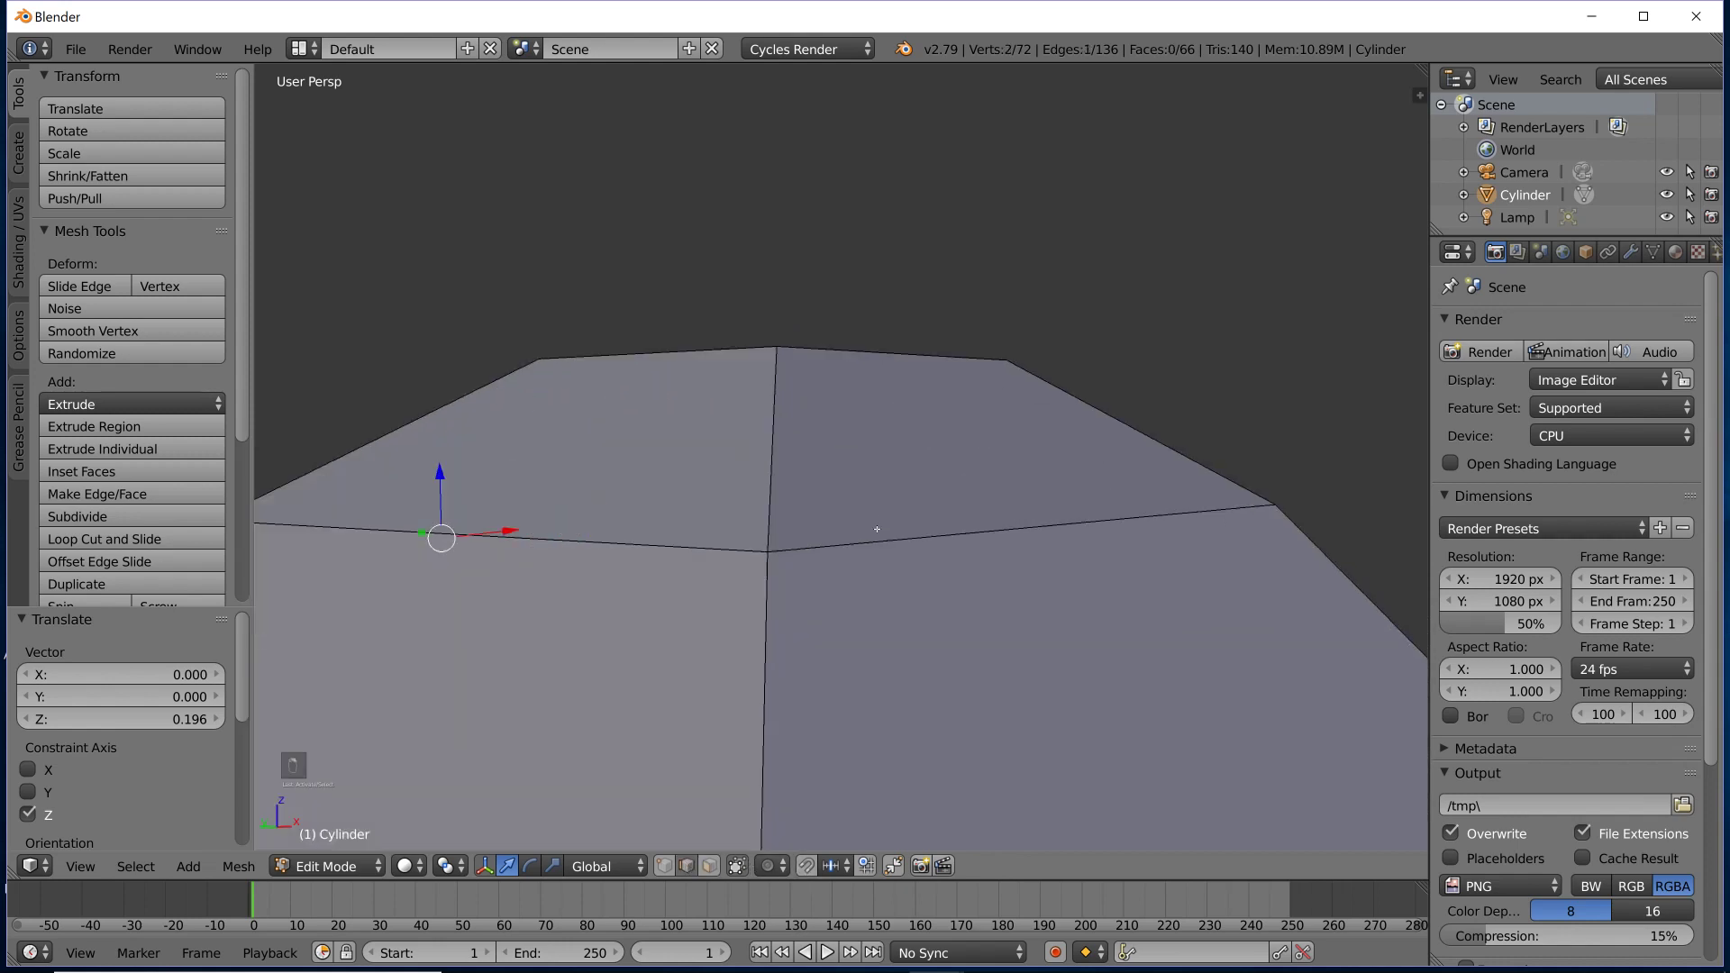
scroll(902, 473, down, 3)
middle_drag(902, 473, 851, 459)
middle_drag(882, 620, 872, 564)
click(714, 867)
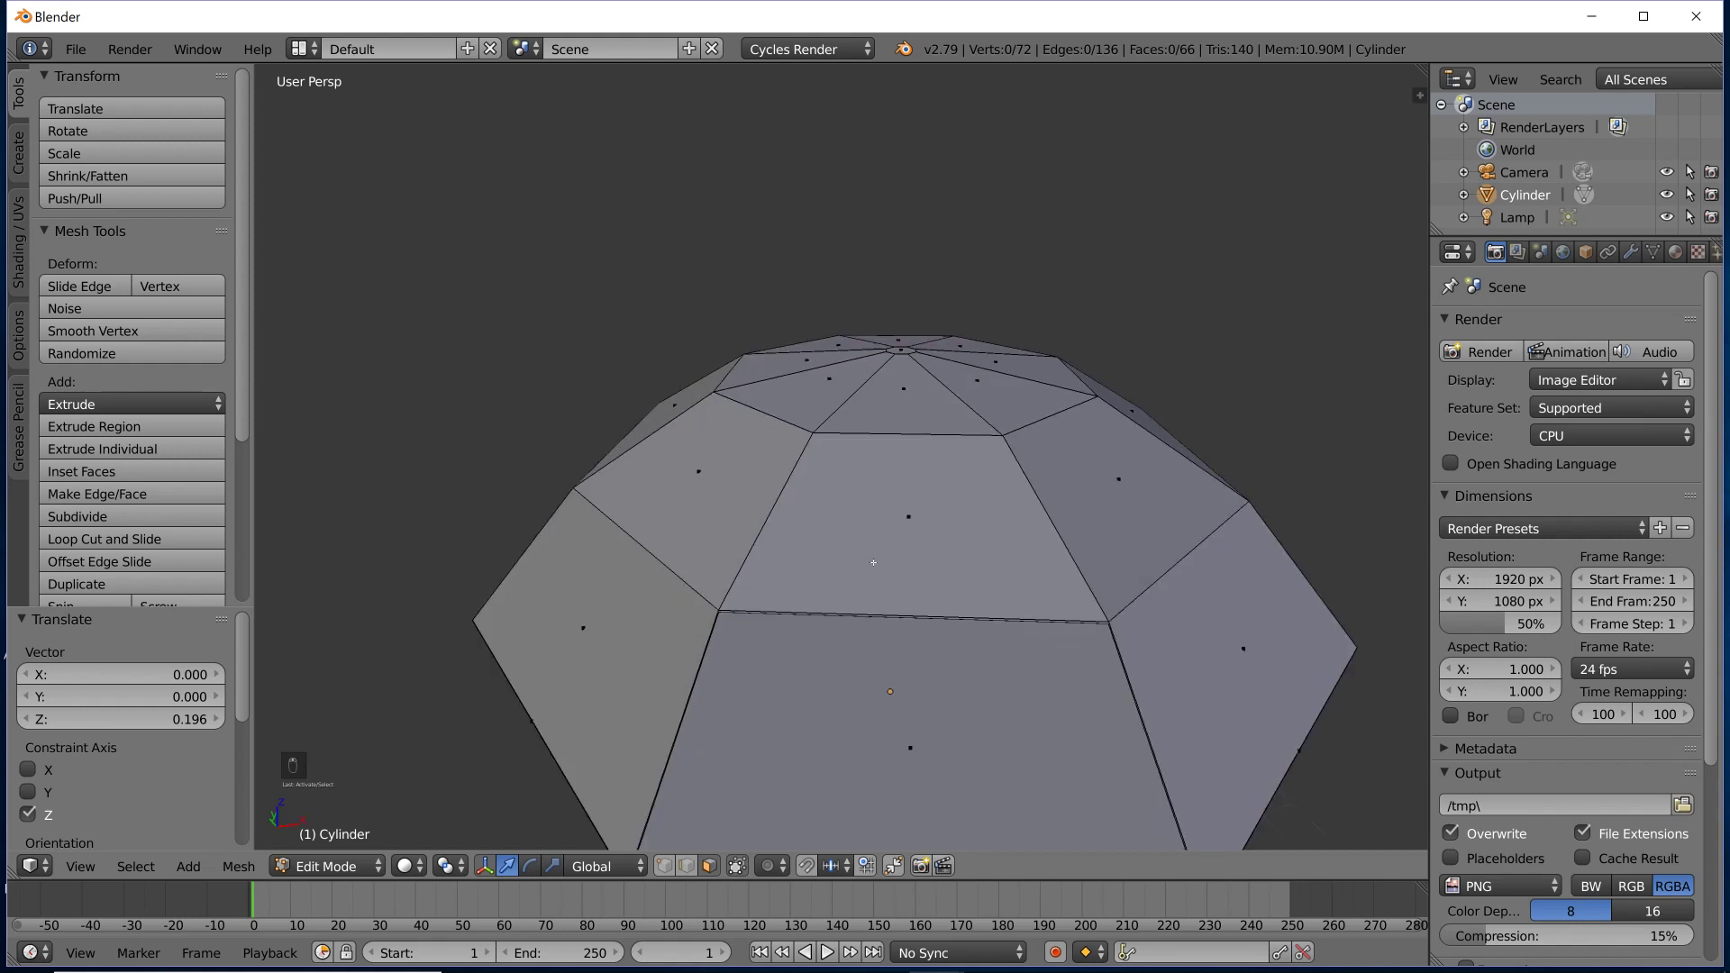
scroll(873, 562, up, 2)
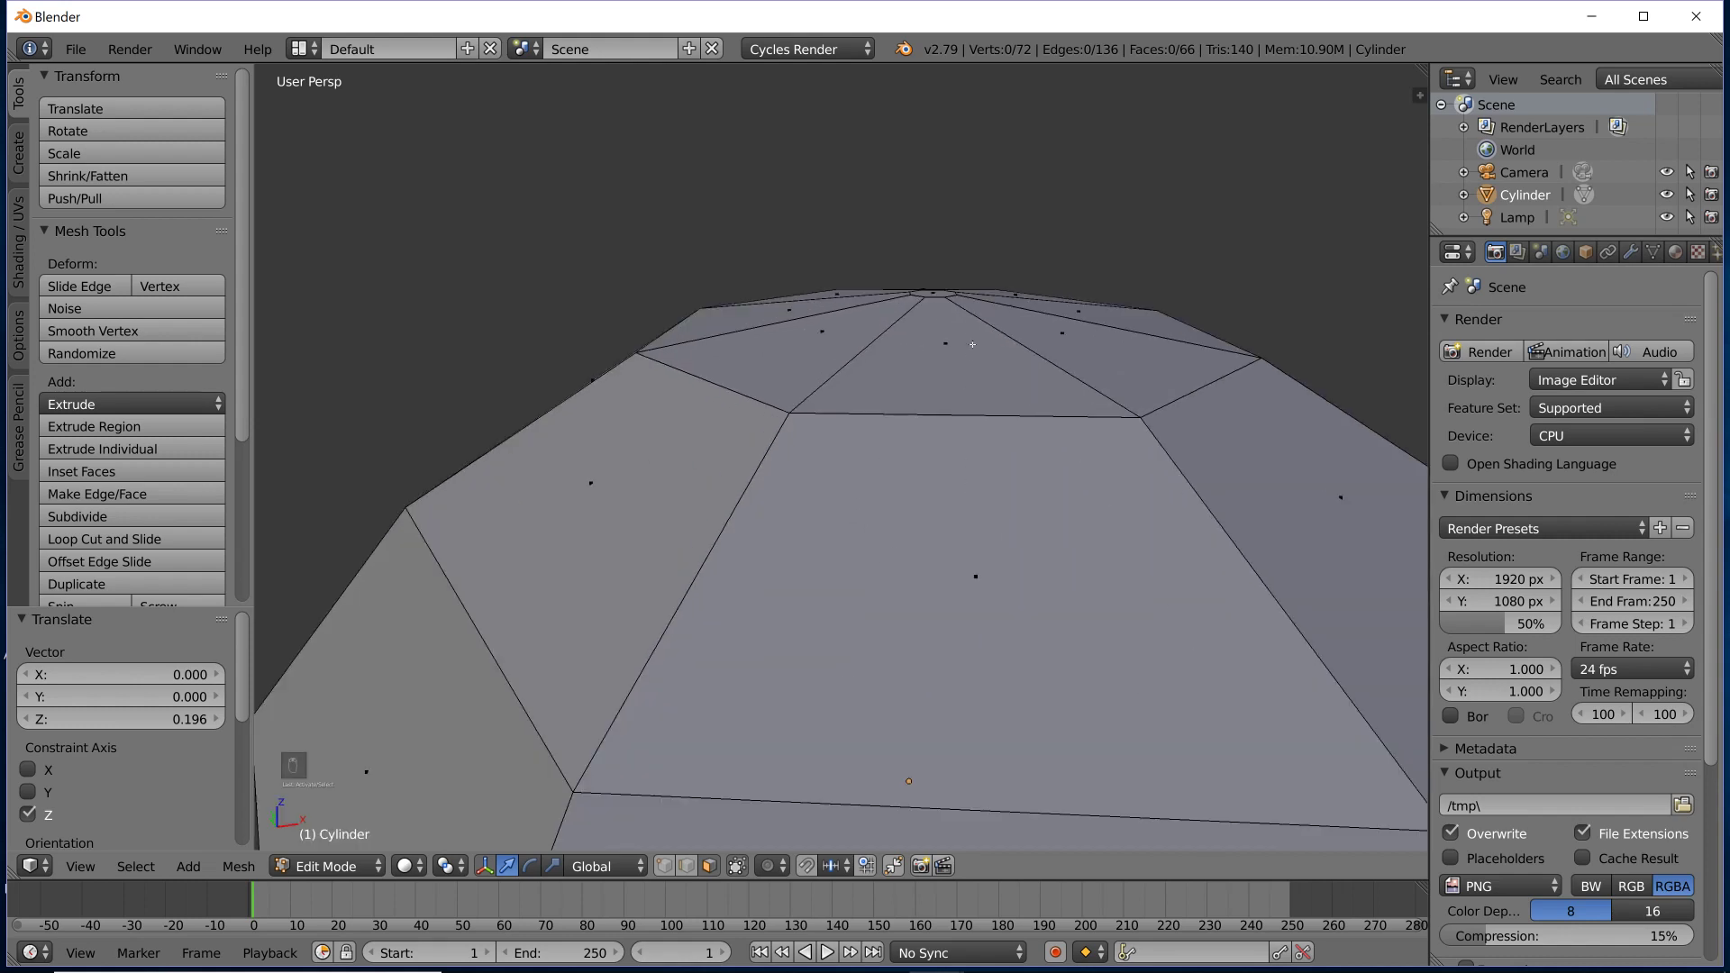
key(ctrl+r)
scroll(919, 448, up, 1)
click(919, 448)
right_click(919, 448)
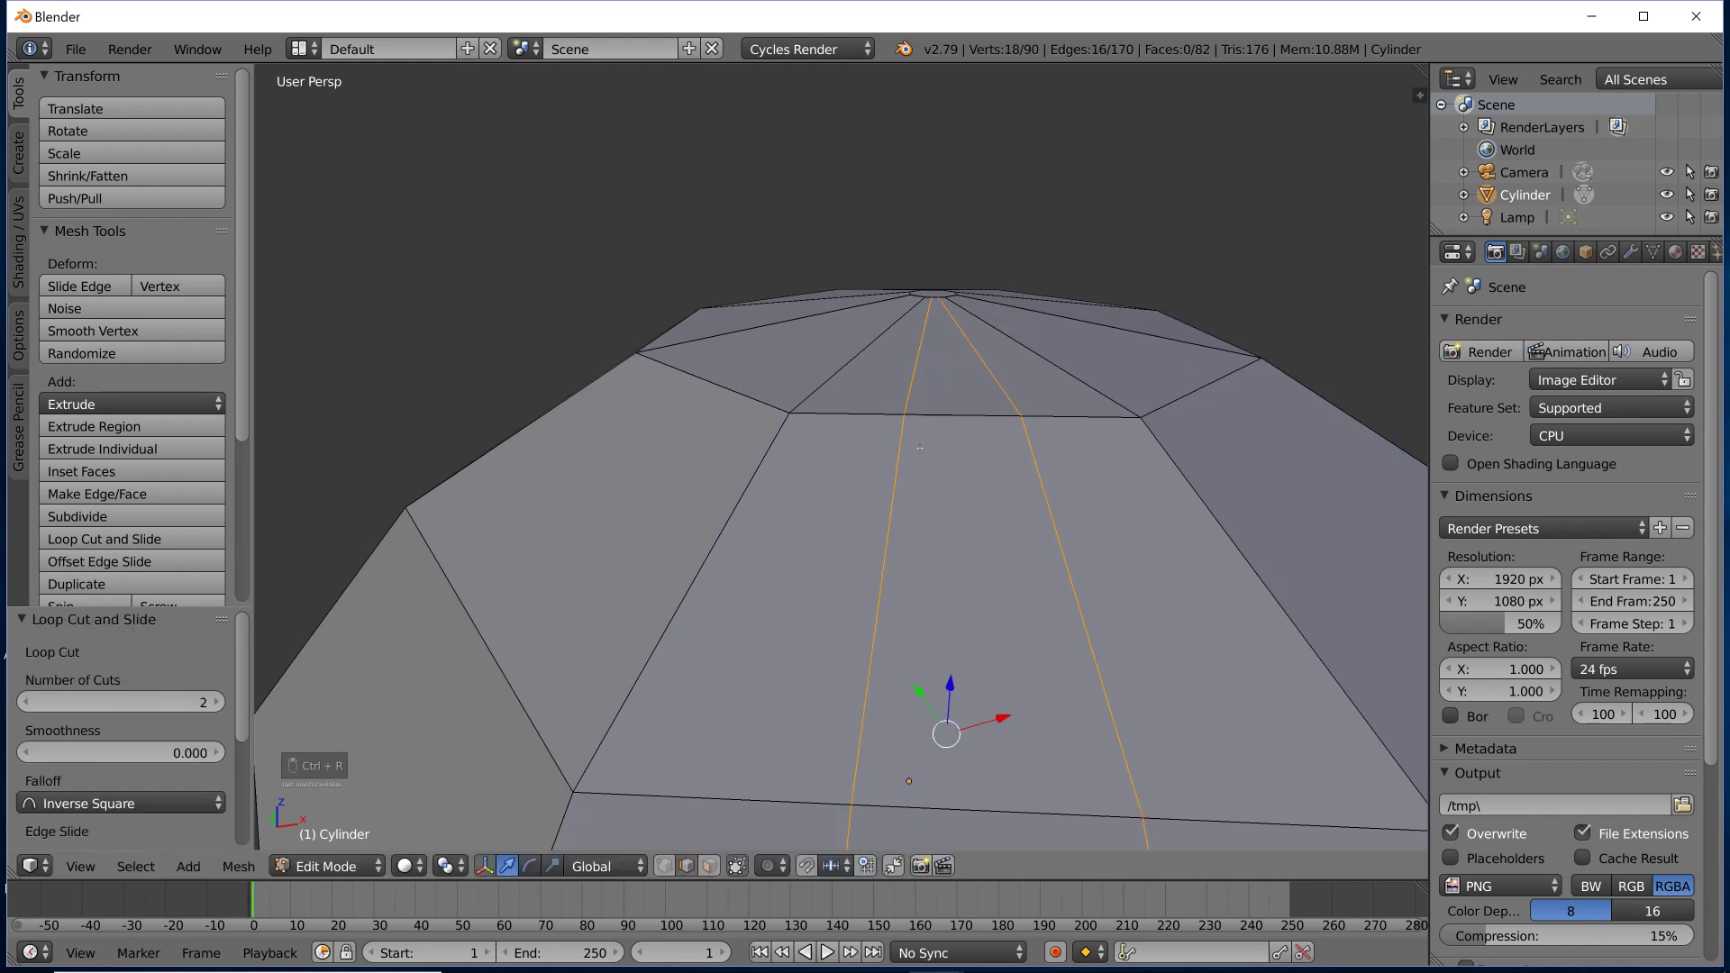
Select the outer faces of the middle strip between the two loop cuts, from the canopy's lower ring to its peak.
middle_drag(919, 448, 982, 388)
scroll(606, 772, down, 2)
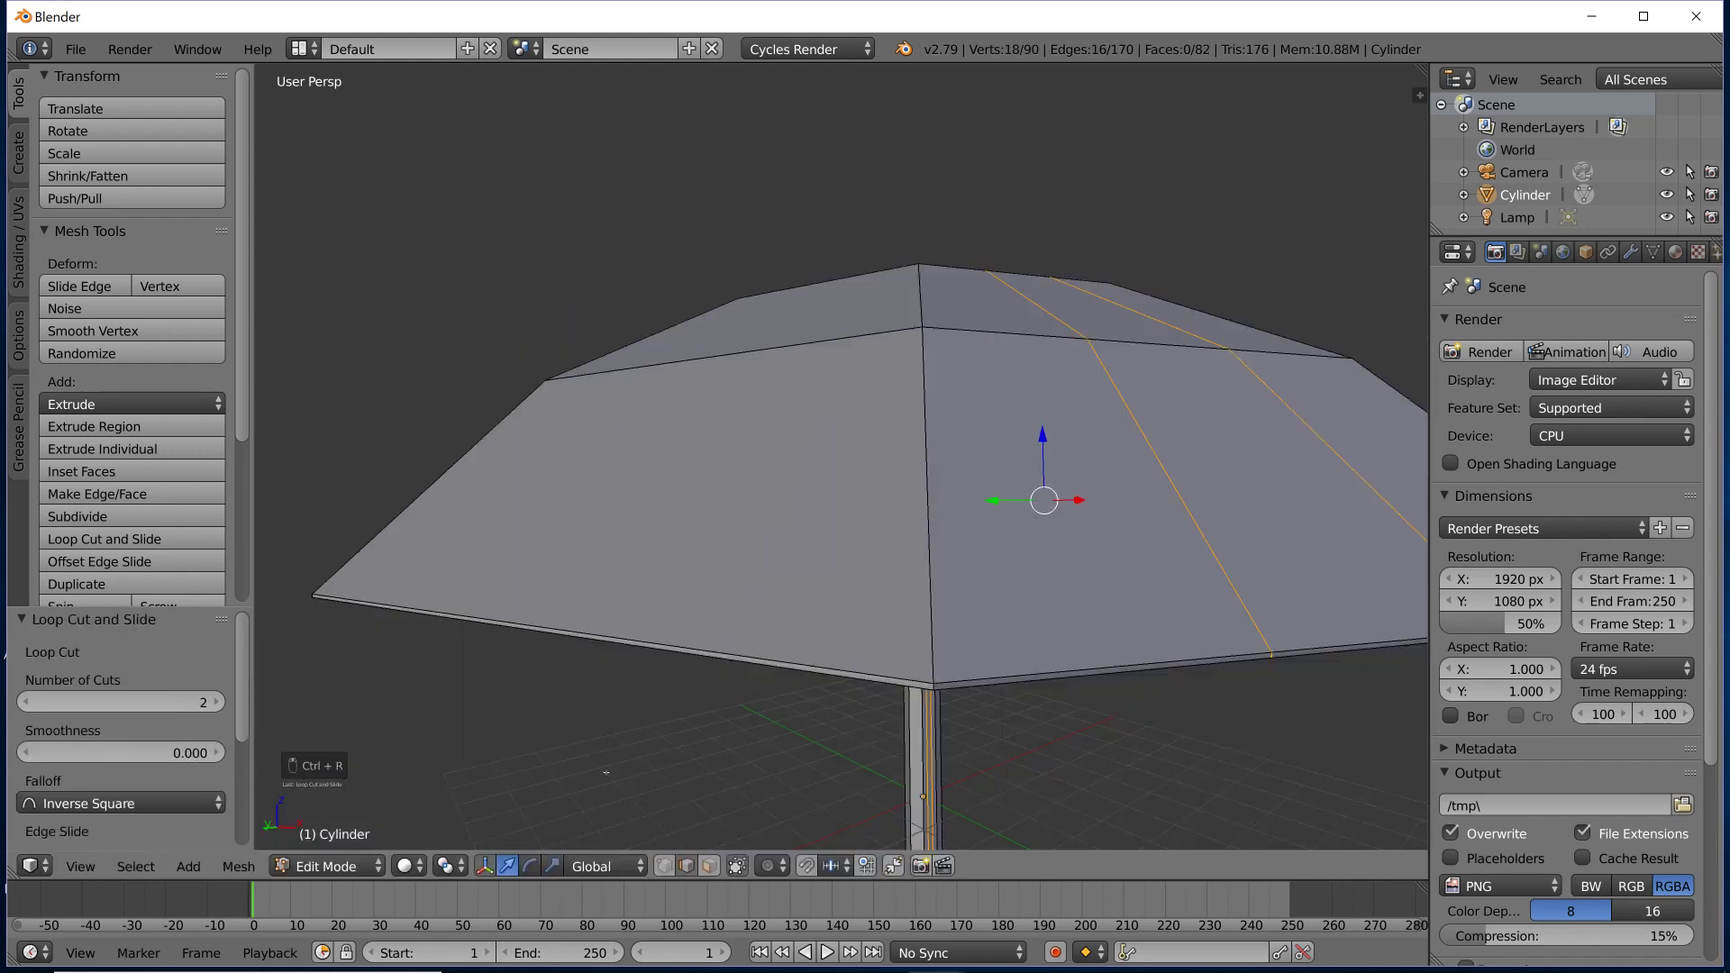
click(706, 870)
right_click(1284, 455)
middle_drag(1283, 455, 1154, 579)
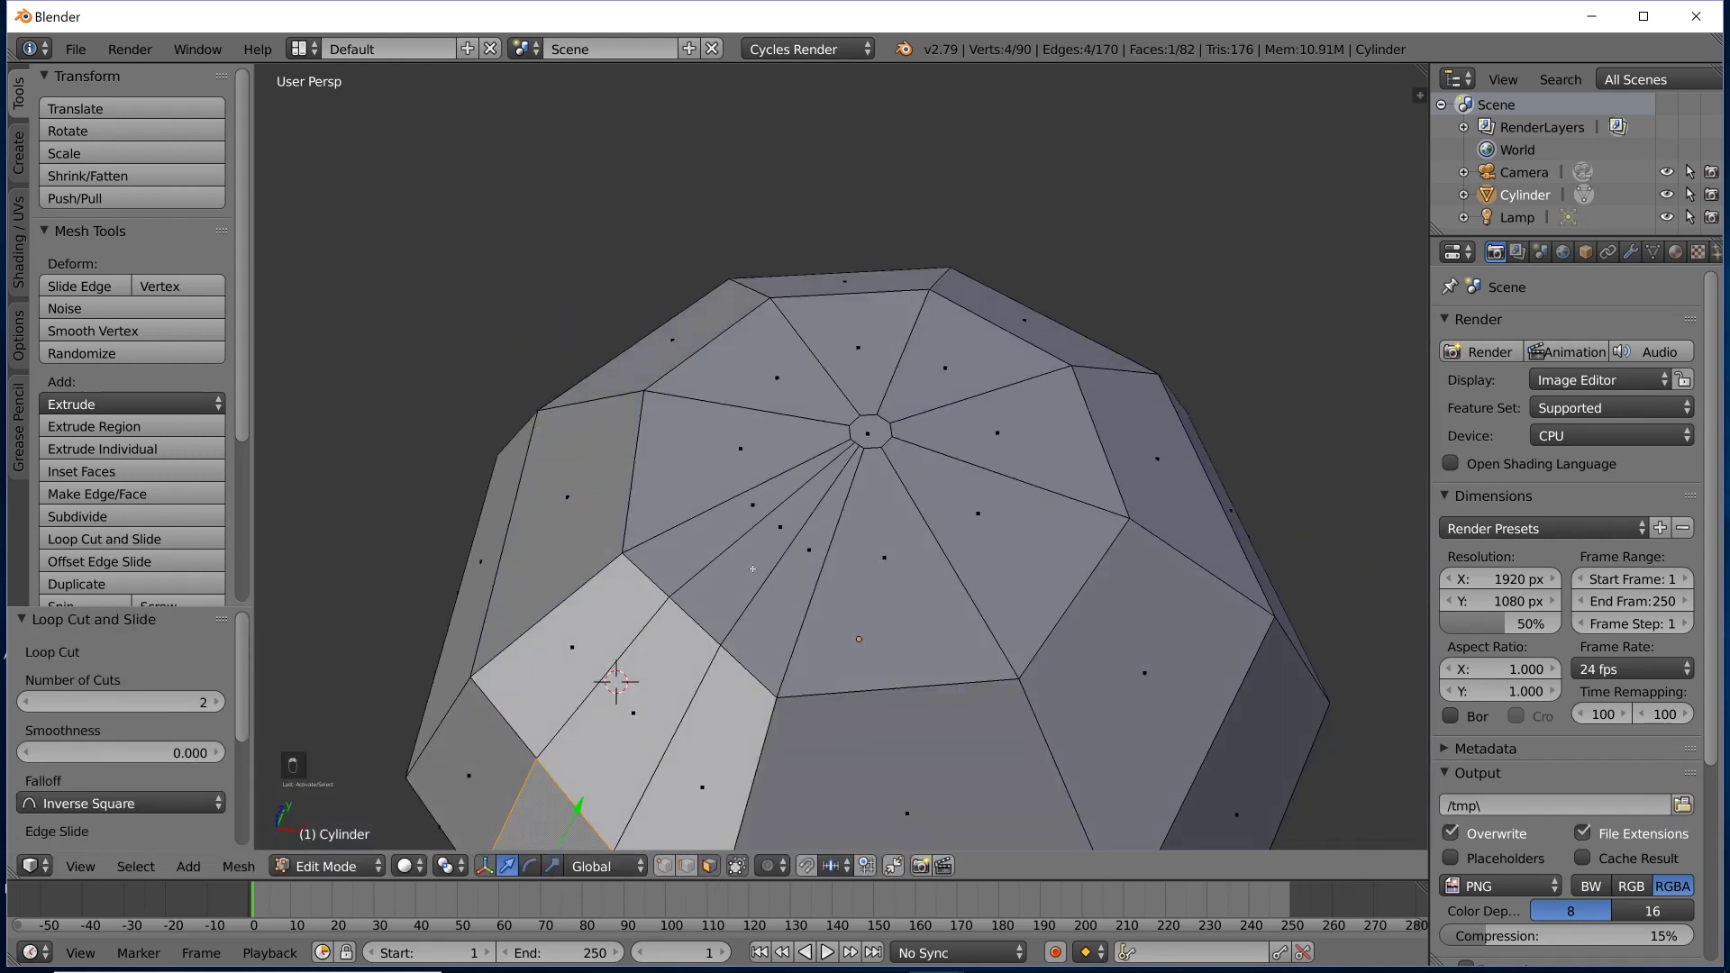
shift+right_click(634, 698)
shift+right_click(768, 541)
middle_drag(780, 626, 890, 441)
key(g)
key(z)
right_click(863, 577)
Add the middle strip's underside and rim edge faces to the selection.
shift+right_click(932, 144)
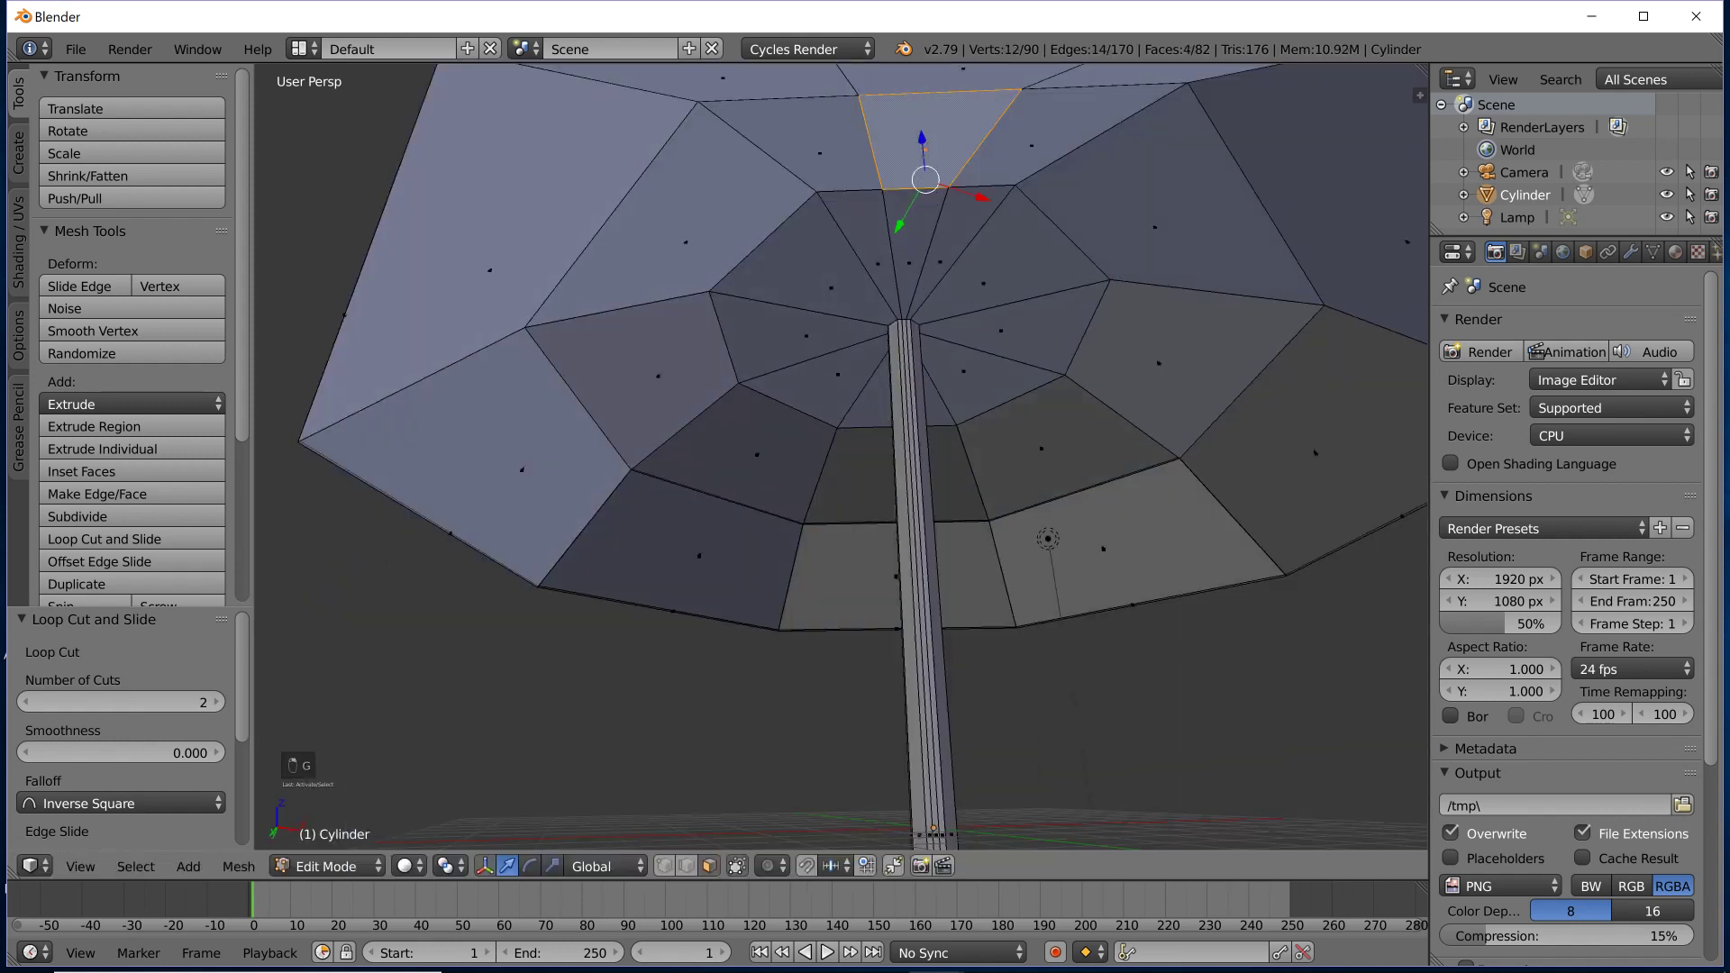
shift+right_click(932, 140)
shift+right_click(953, 80)
shift+right_click(928, 142)
shift+right_click(906, 247)
middle_drag(906, 248, 909, 273)
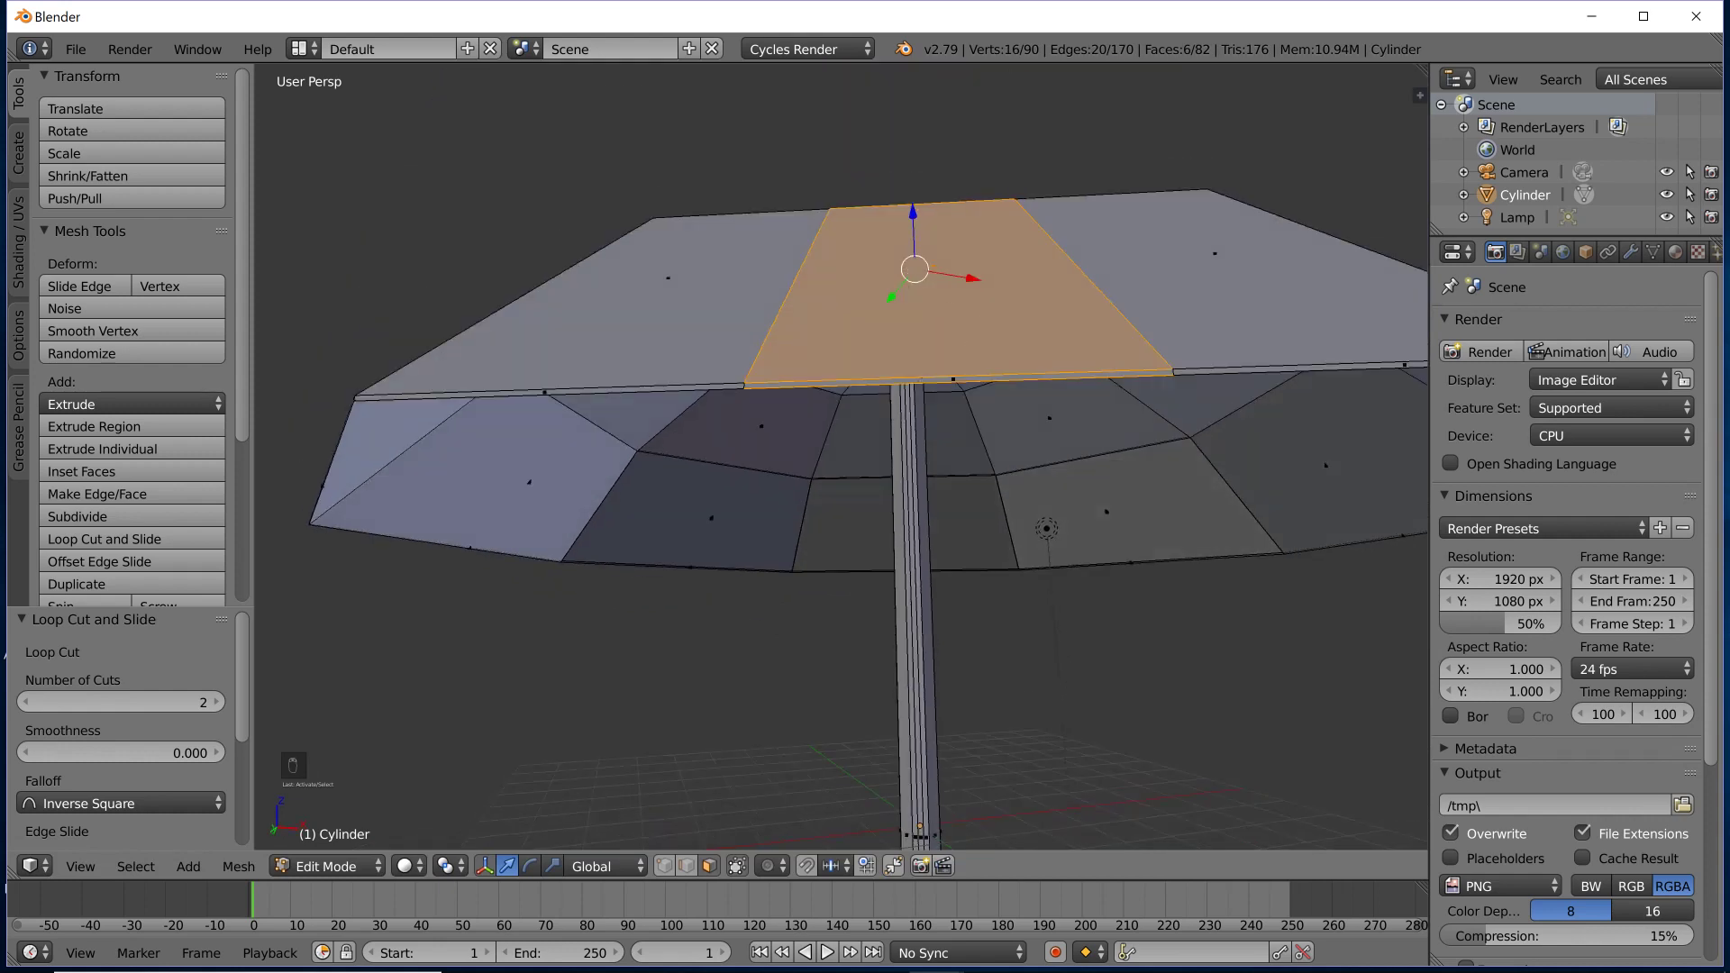
Try lowering the canopy's middle strip along Z by about 0.23 and inspect the result in Object Mode.
key(g)
key(z)
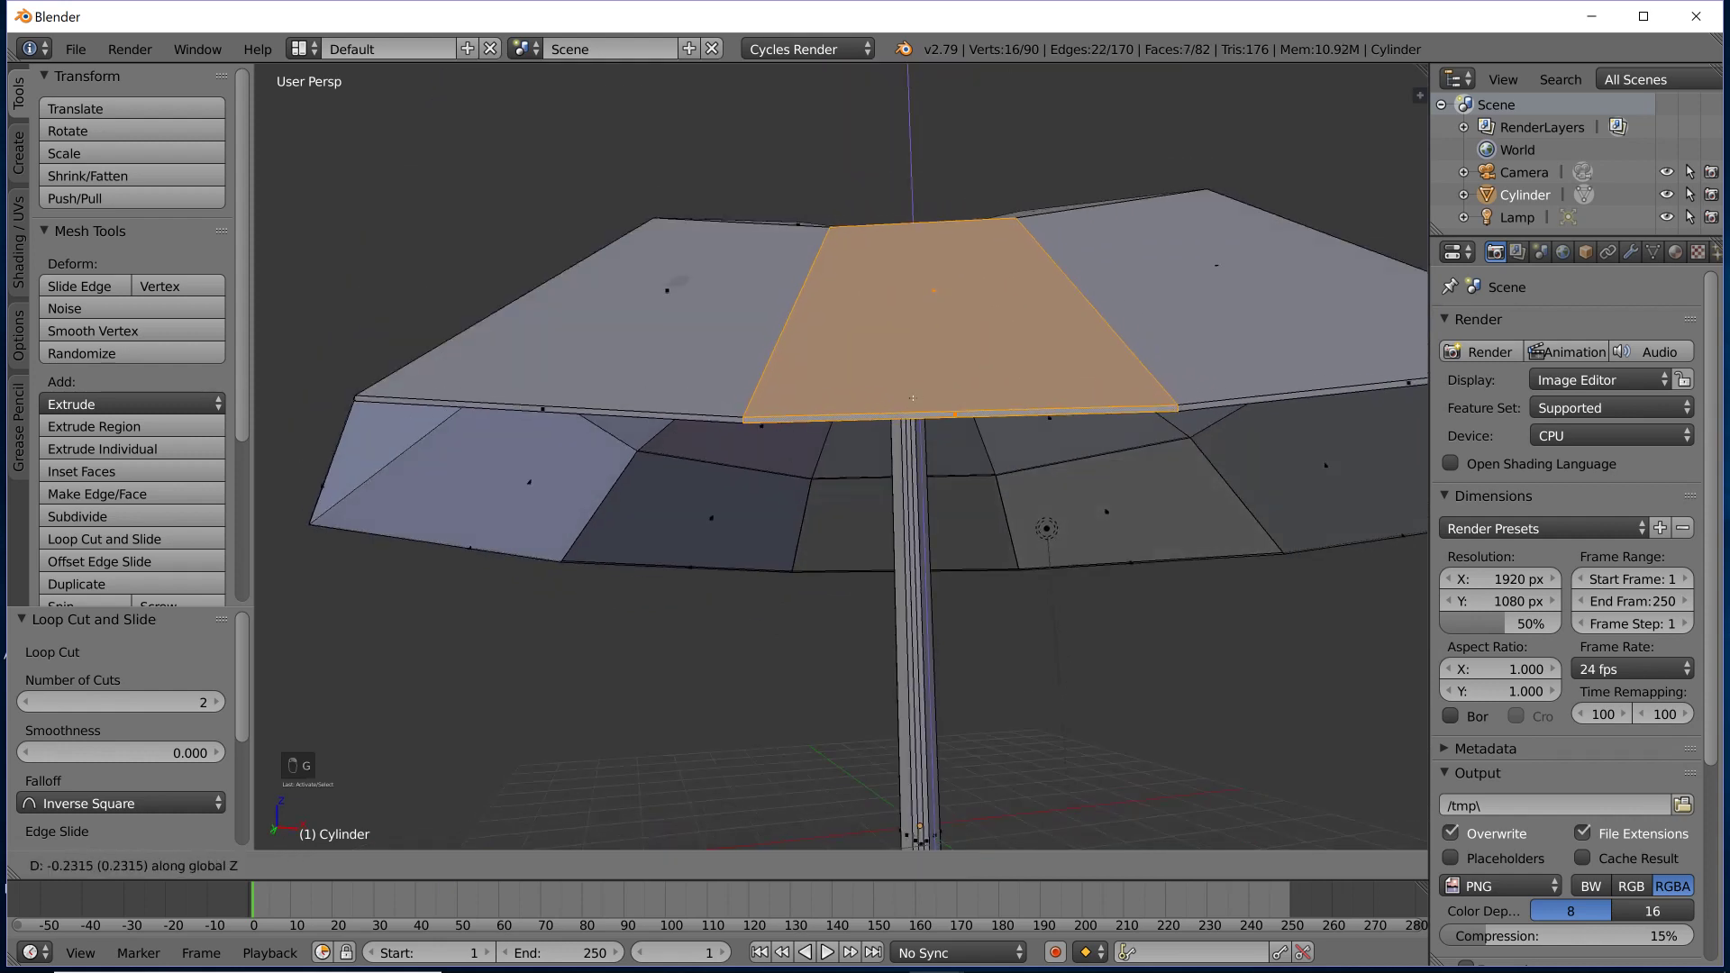
click(912, 397)
mouse_move(912, 398)
middle_down()
mouse_move(917, 464)
mouse_move(888, 441)
mouse_move(920, 429)
middle_up()
key(Tab)
middle_drag(851, 353, 890, 339)
key(Tab)
Undo the middle strip's lowering, its face selections and the two loop cuts on the canopy.
key(ctrl+z)
key(ctrl+z)
key(ctrl+z)
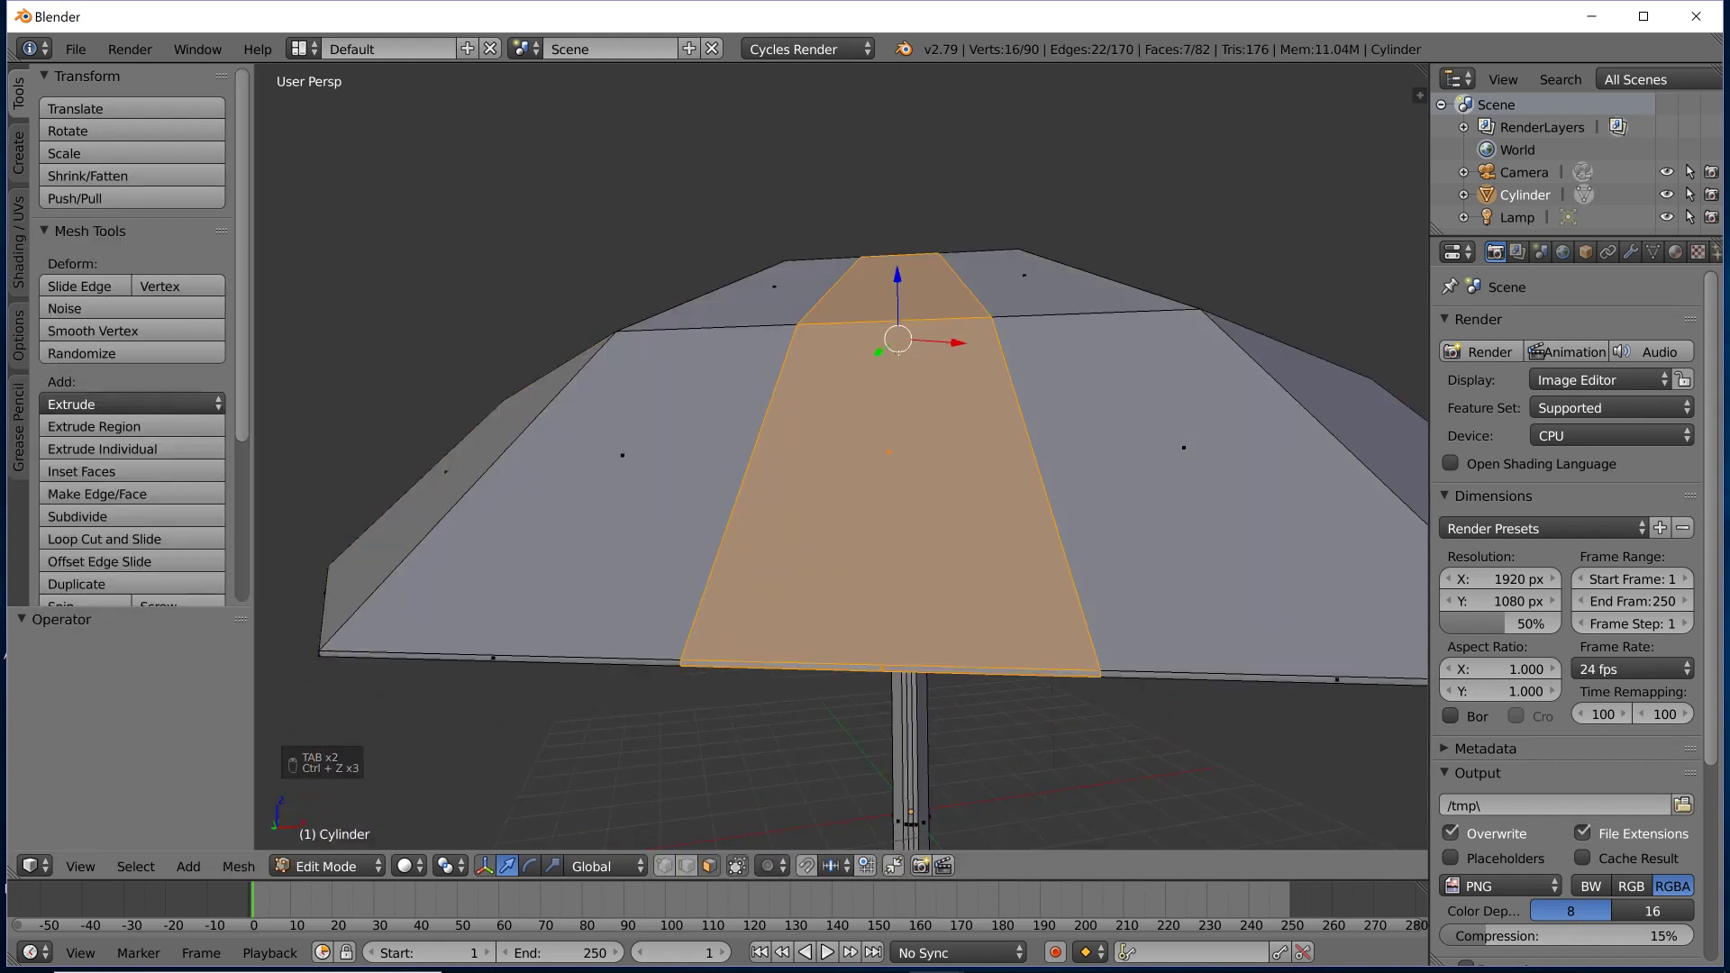
key(ctrl+z)
key(ctrl+z)
key(ctrl+z)
key(ctrl+z)
key(ctrl+z)
key(ctrl+z)
key(ctrl+z)
key(ctrl+z)
key(ctrl+z)
key(ctrl+z)
key(ctrl+z)
key(ctrl+z)
key(ctrl+z)
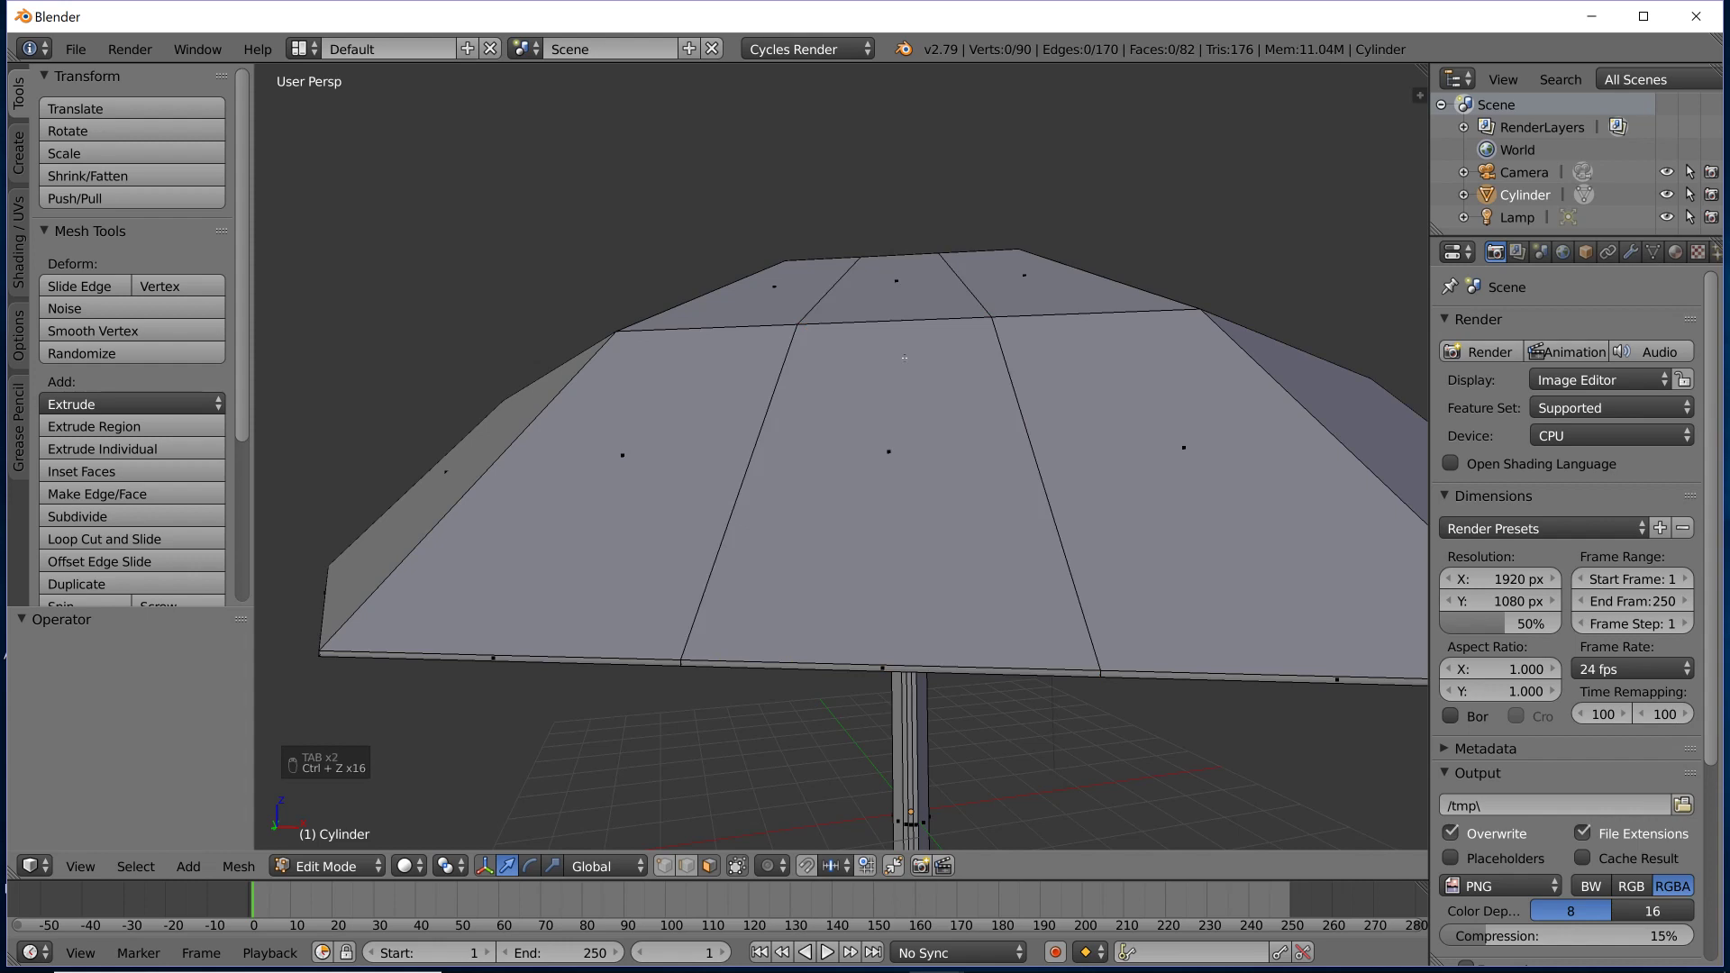
key(ctrl+z)
key(ctrl+z)
key(ctrl+z)
middle_drag(899, 362, 900, 466)
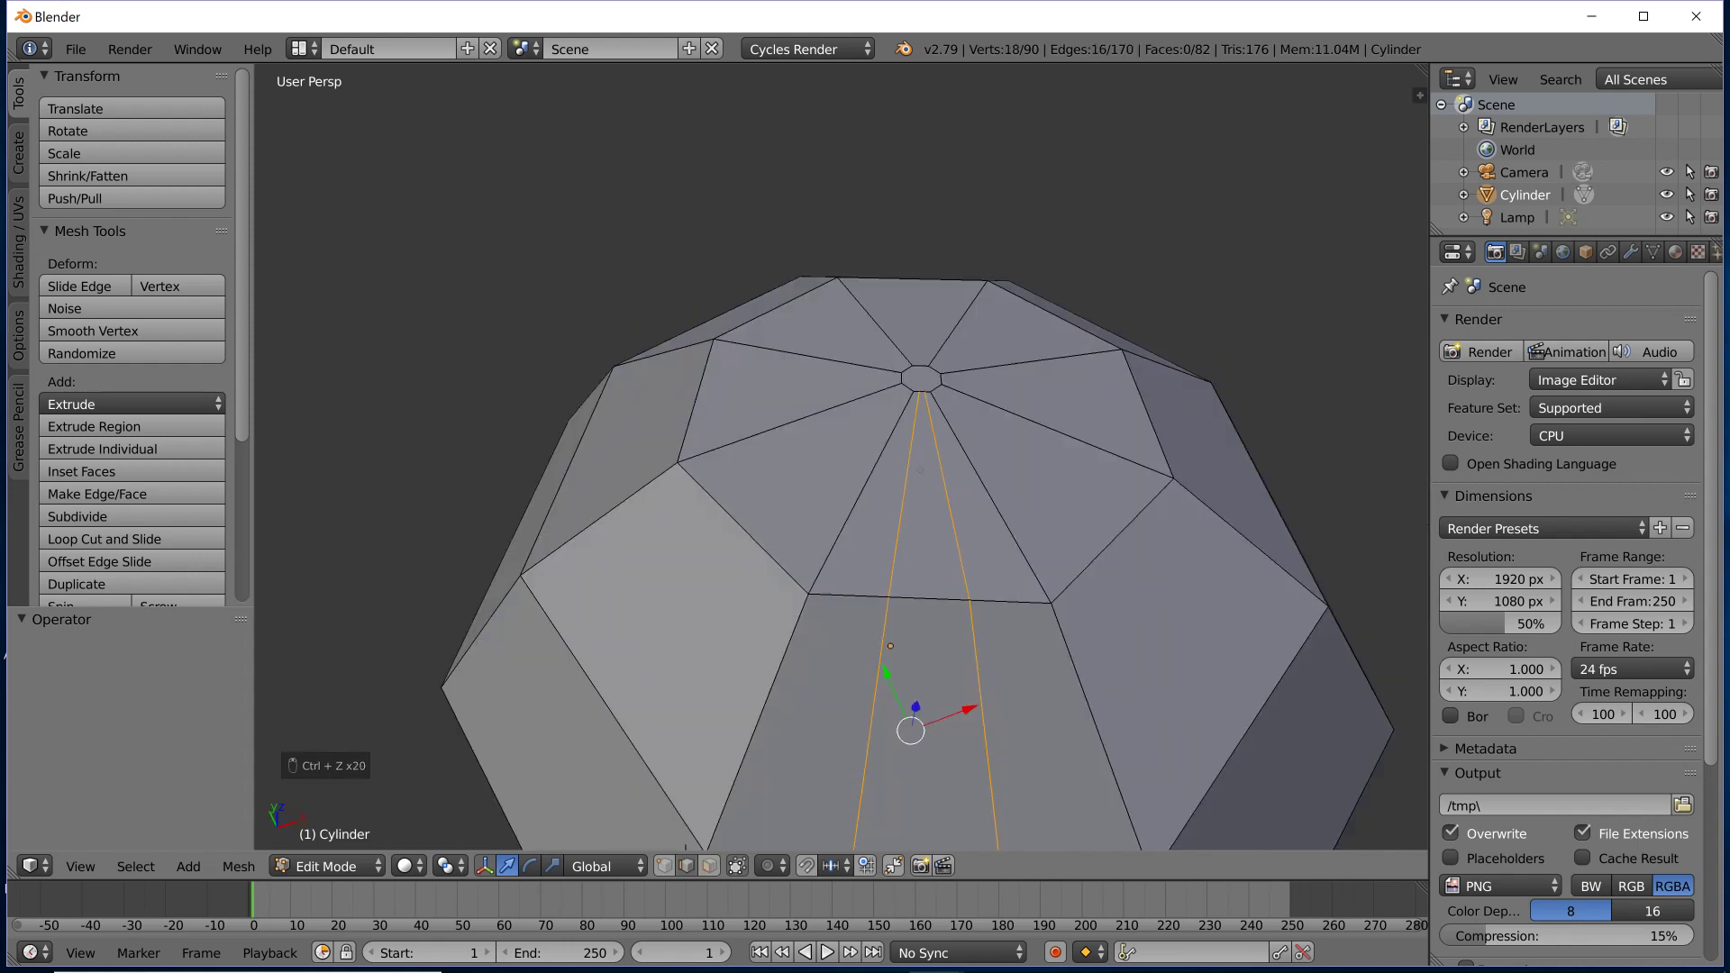
key(ctrl+z)
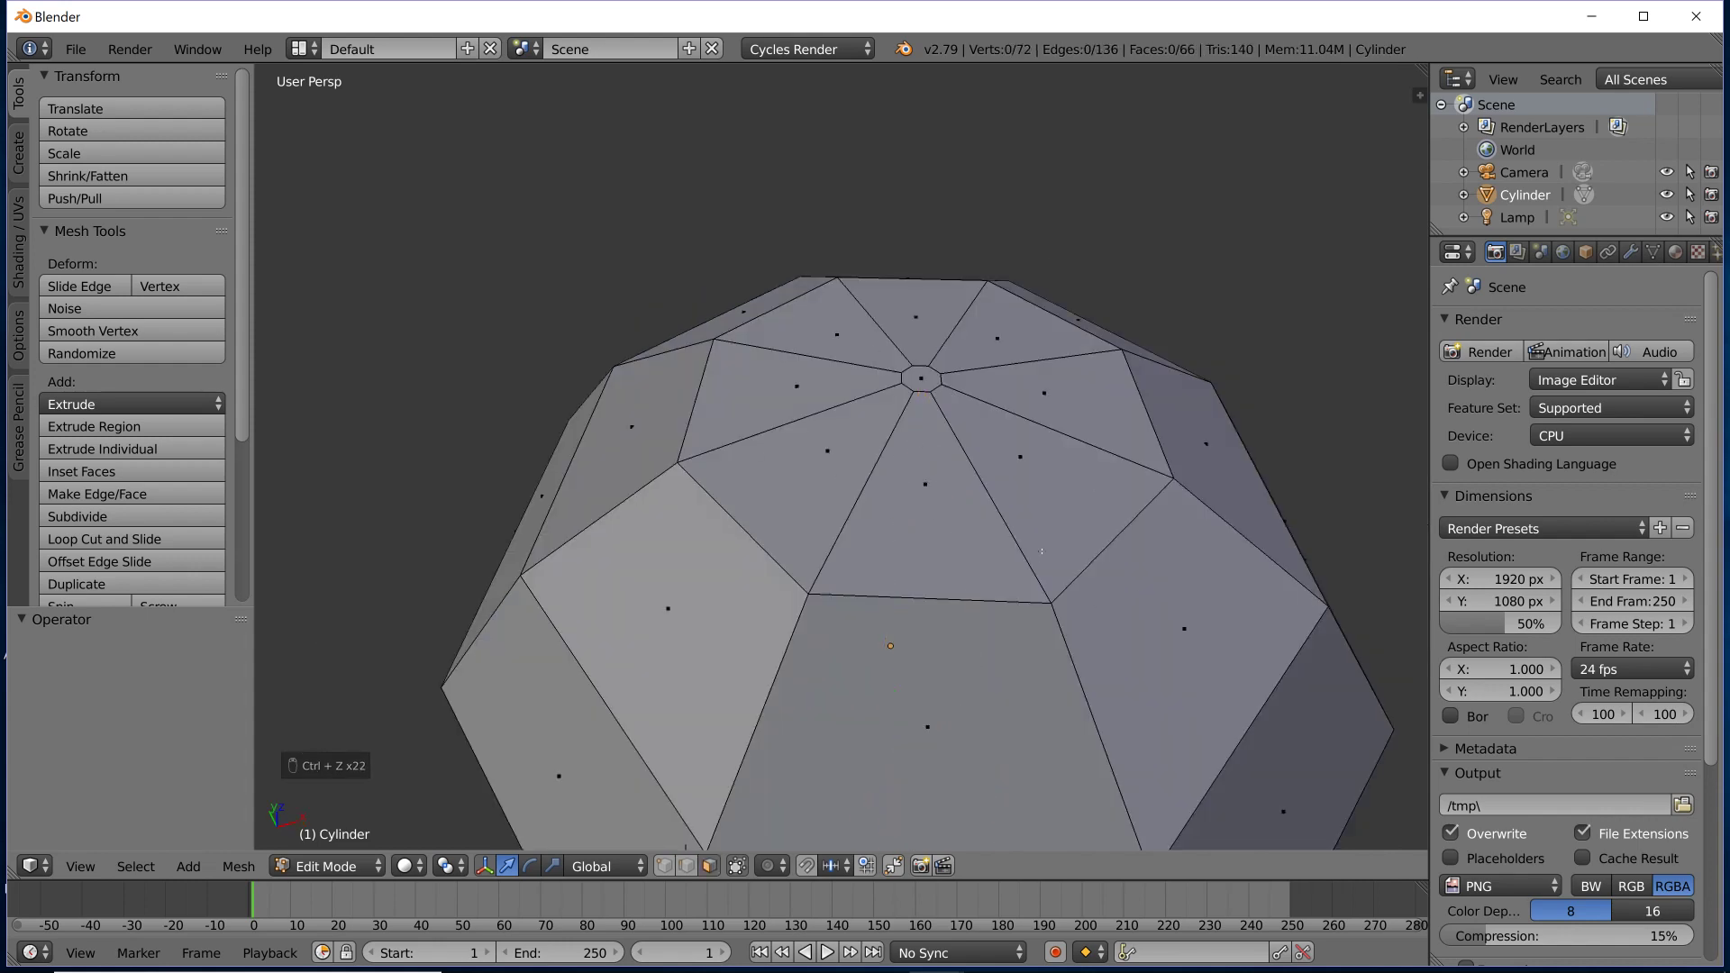
Show the cylinder's modifier settings and look through the available modifiers without adding one.
scroll(1041, 550, down, 3)
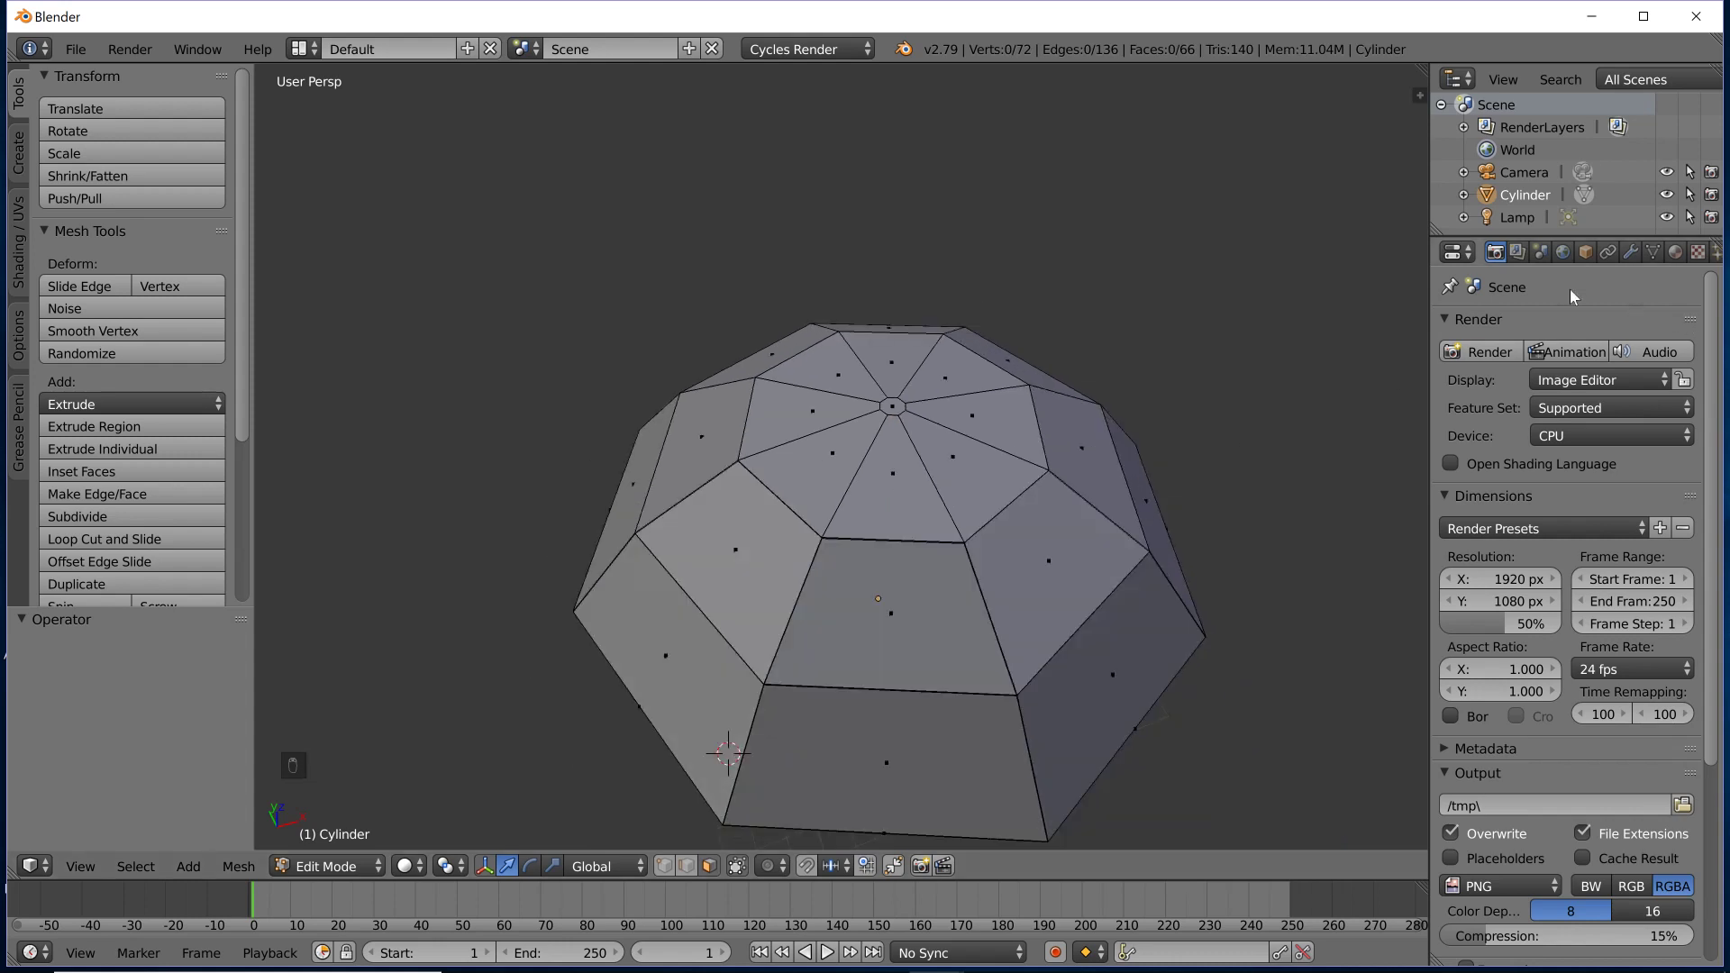
click(1632, 254)
click(1541, 327)
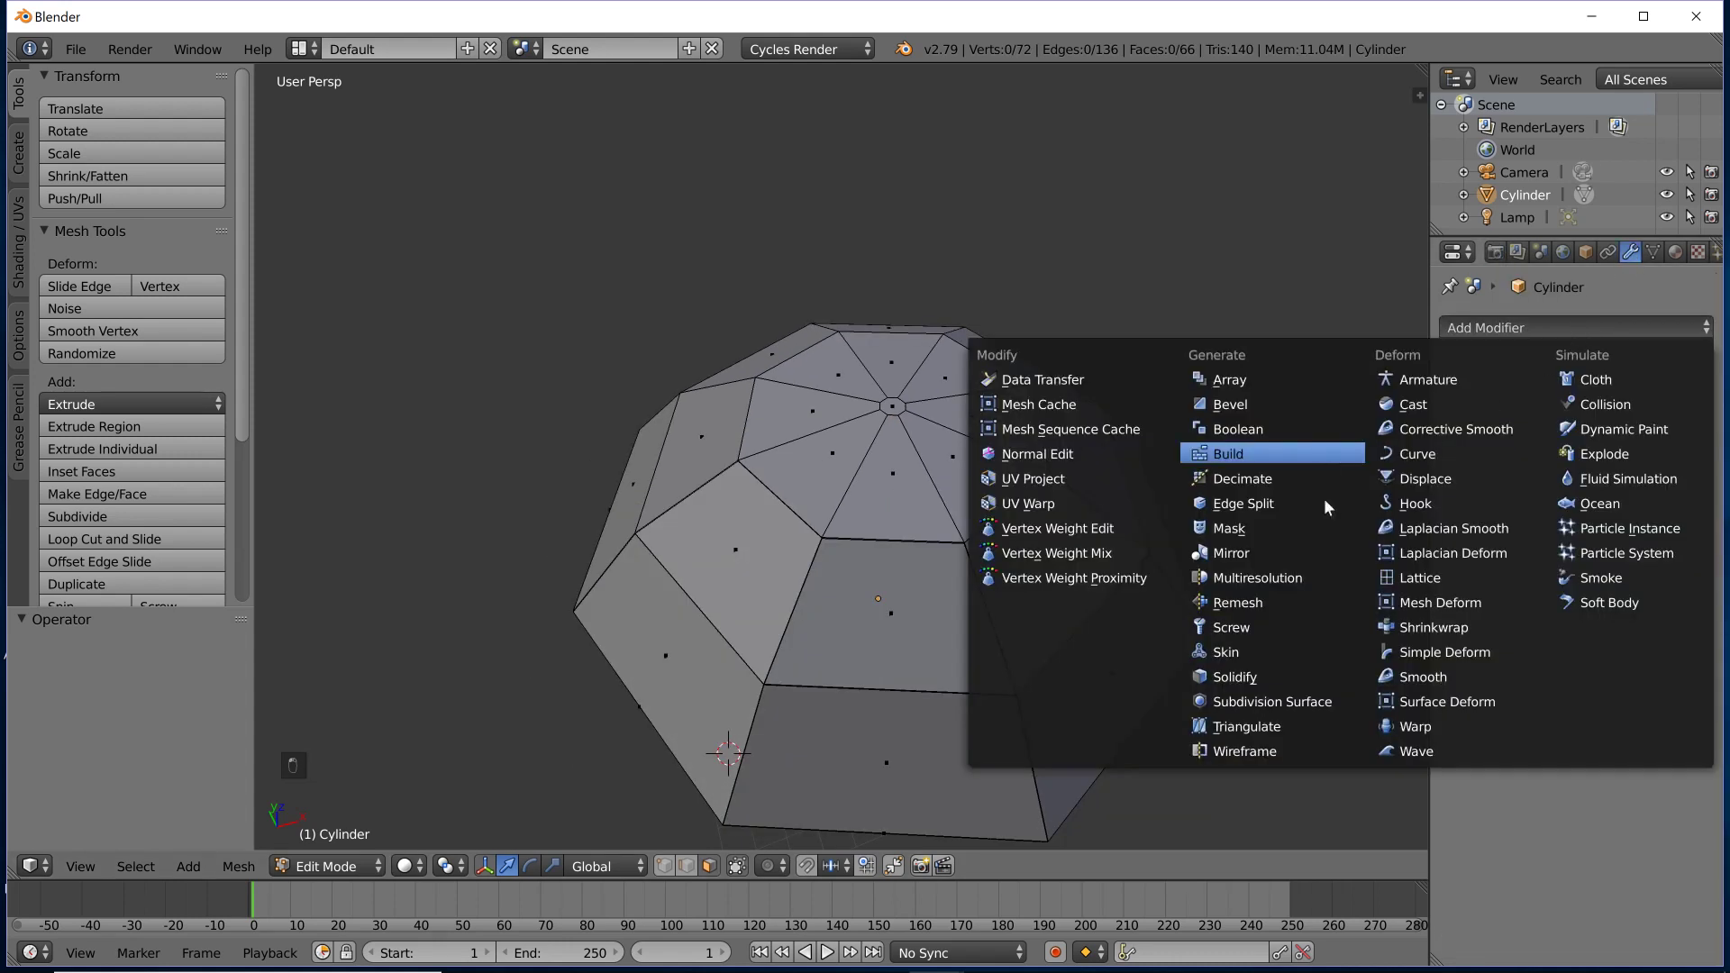
scroll(831, 442, up, 5)
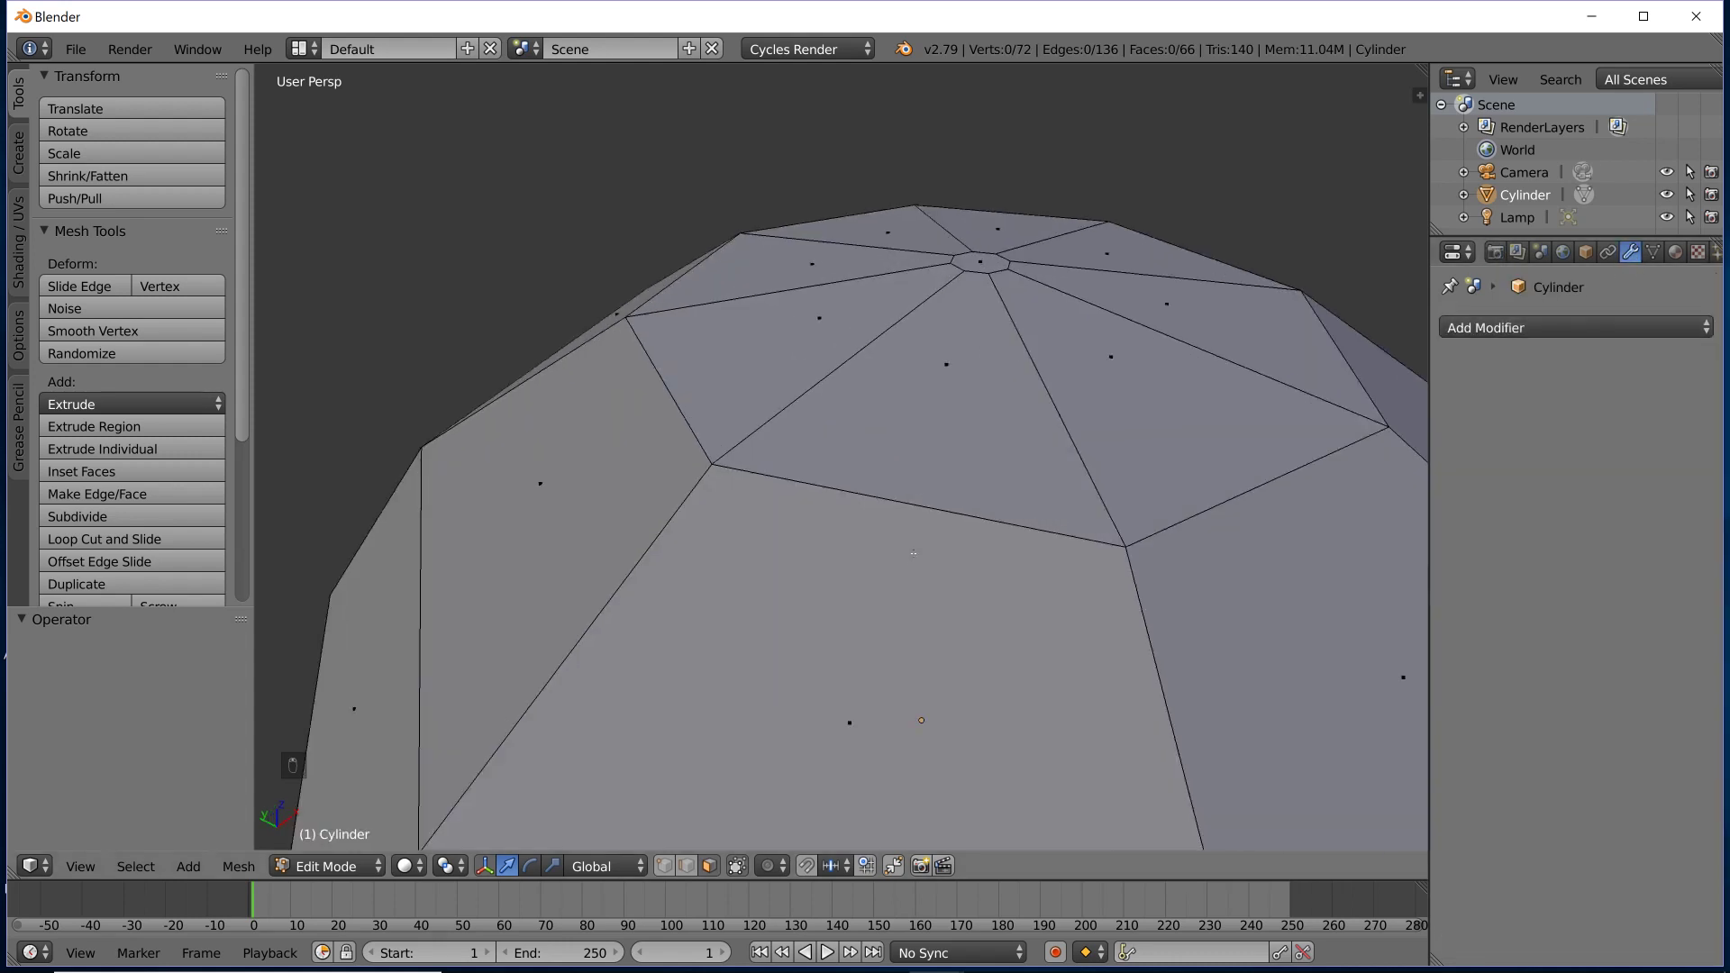
Delete the small octagonal face at the canopy's top centre.
middle_drag(911, 578, 775, 811)
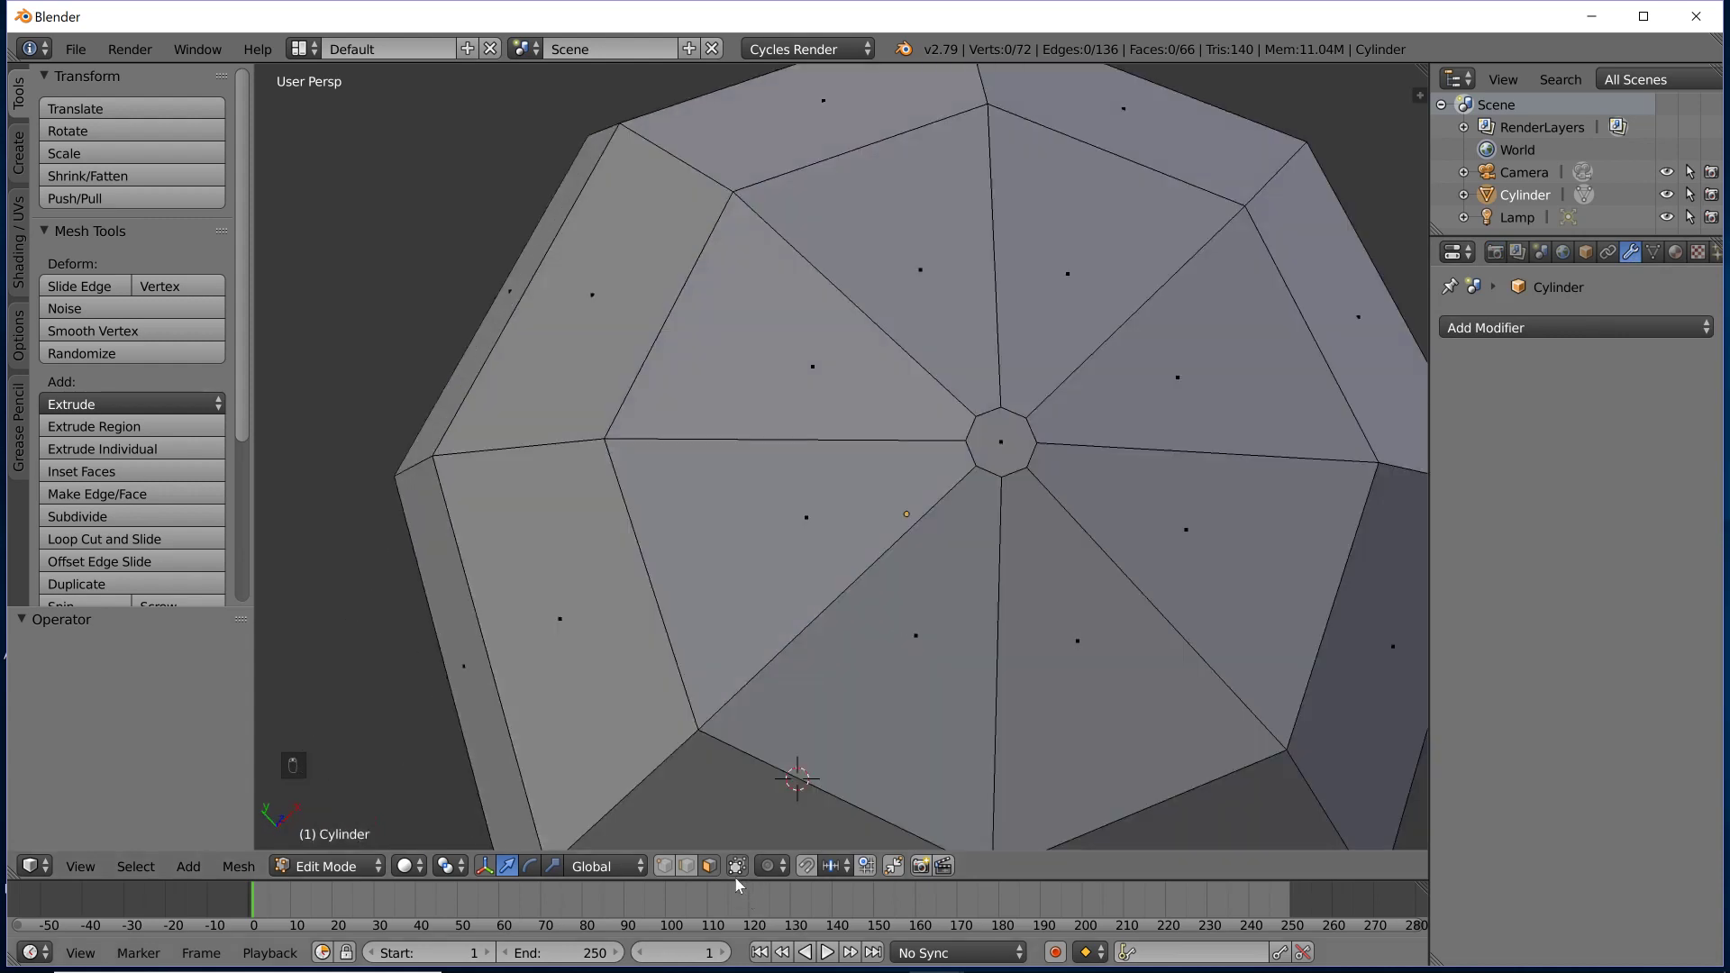
right_click(988, 456)
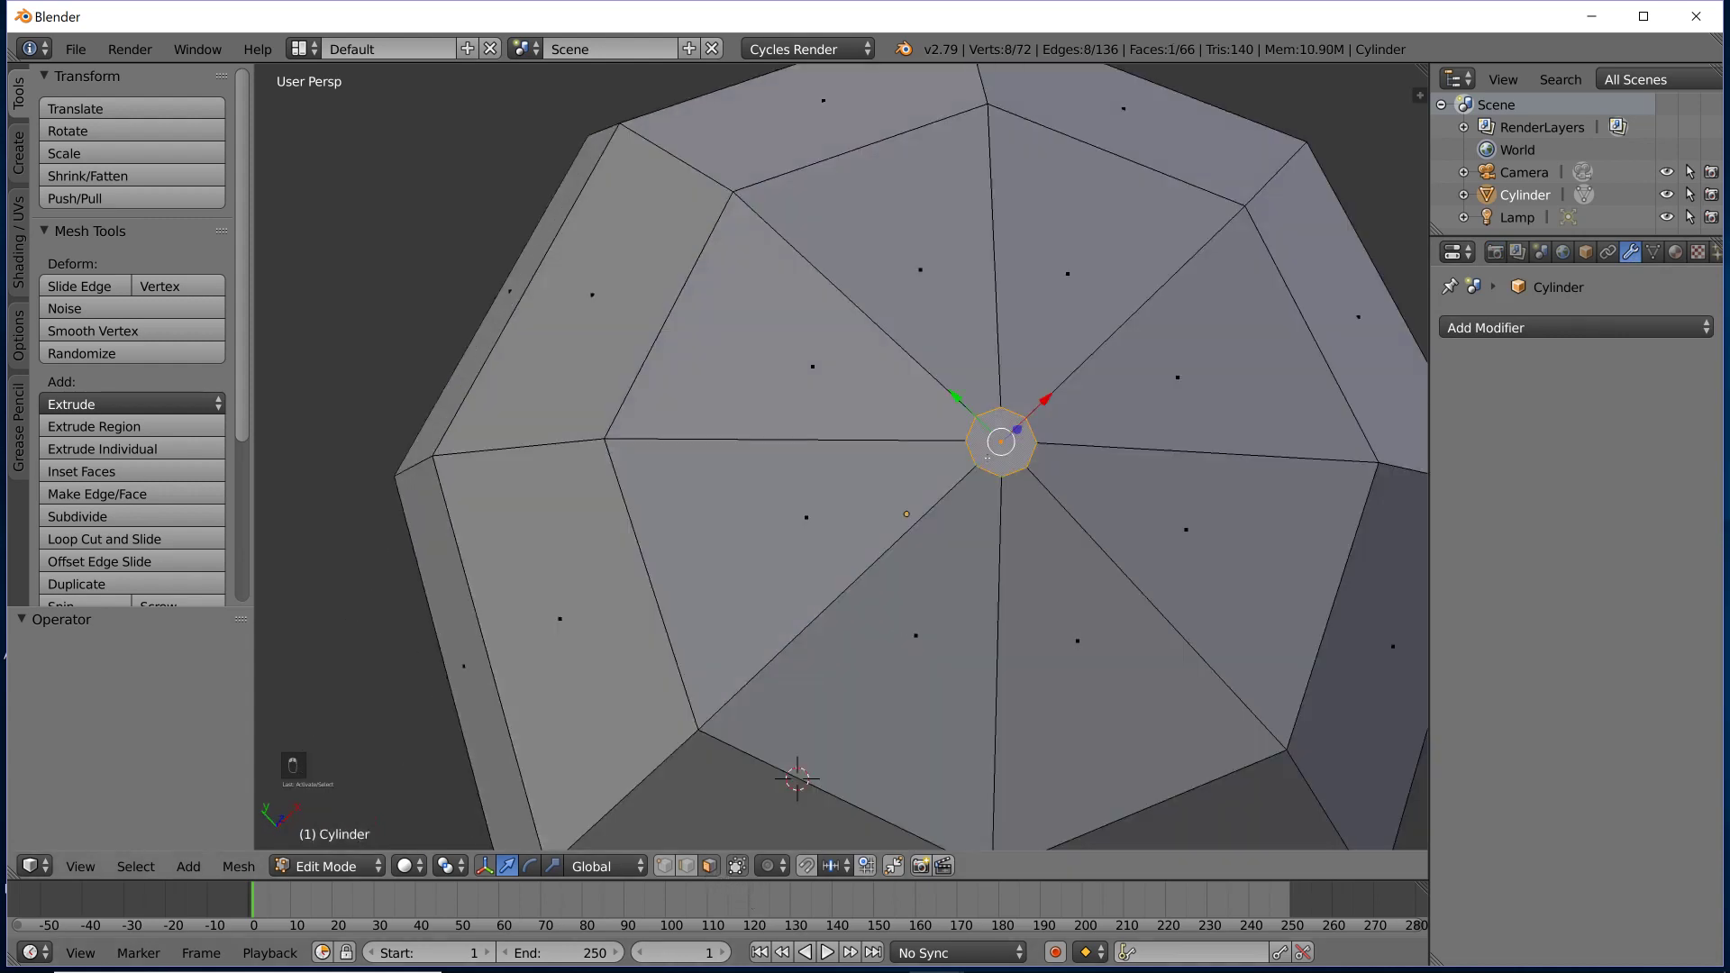
key(Delete)
click(962, 510)
Delete the octagonal cap face at the pole's lower end.
middle_drag(1005, 457, 1009, 144)
middle_drag(1010, 361, 991, 198)
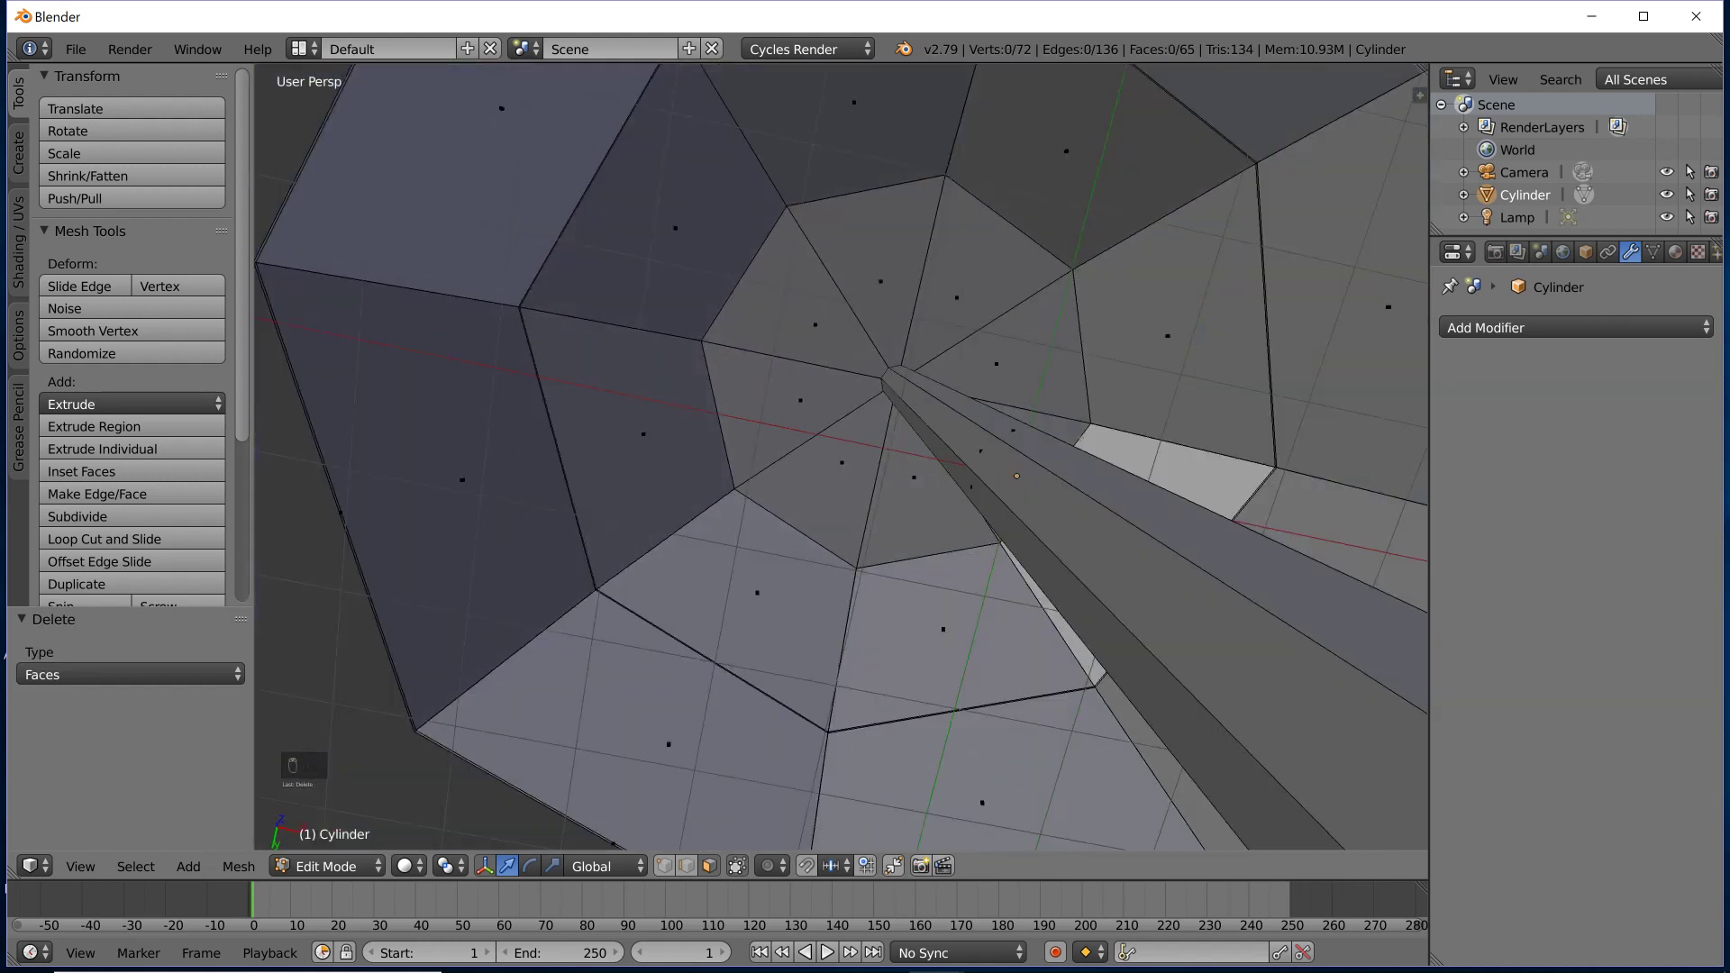
scroll(991, 198, down, 2)
middle_drag(1039, 490, 1006, 464)
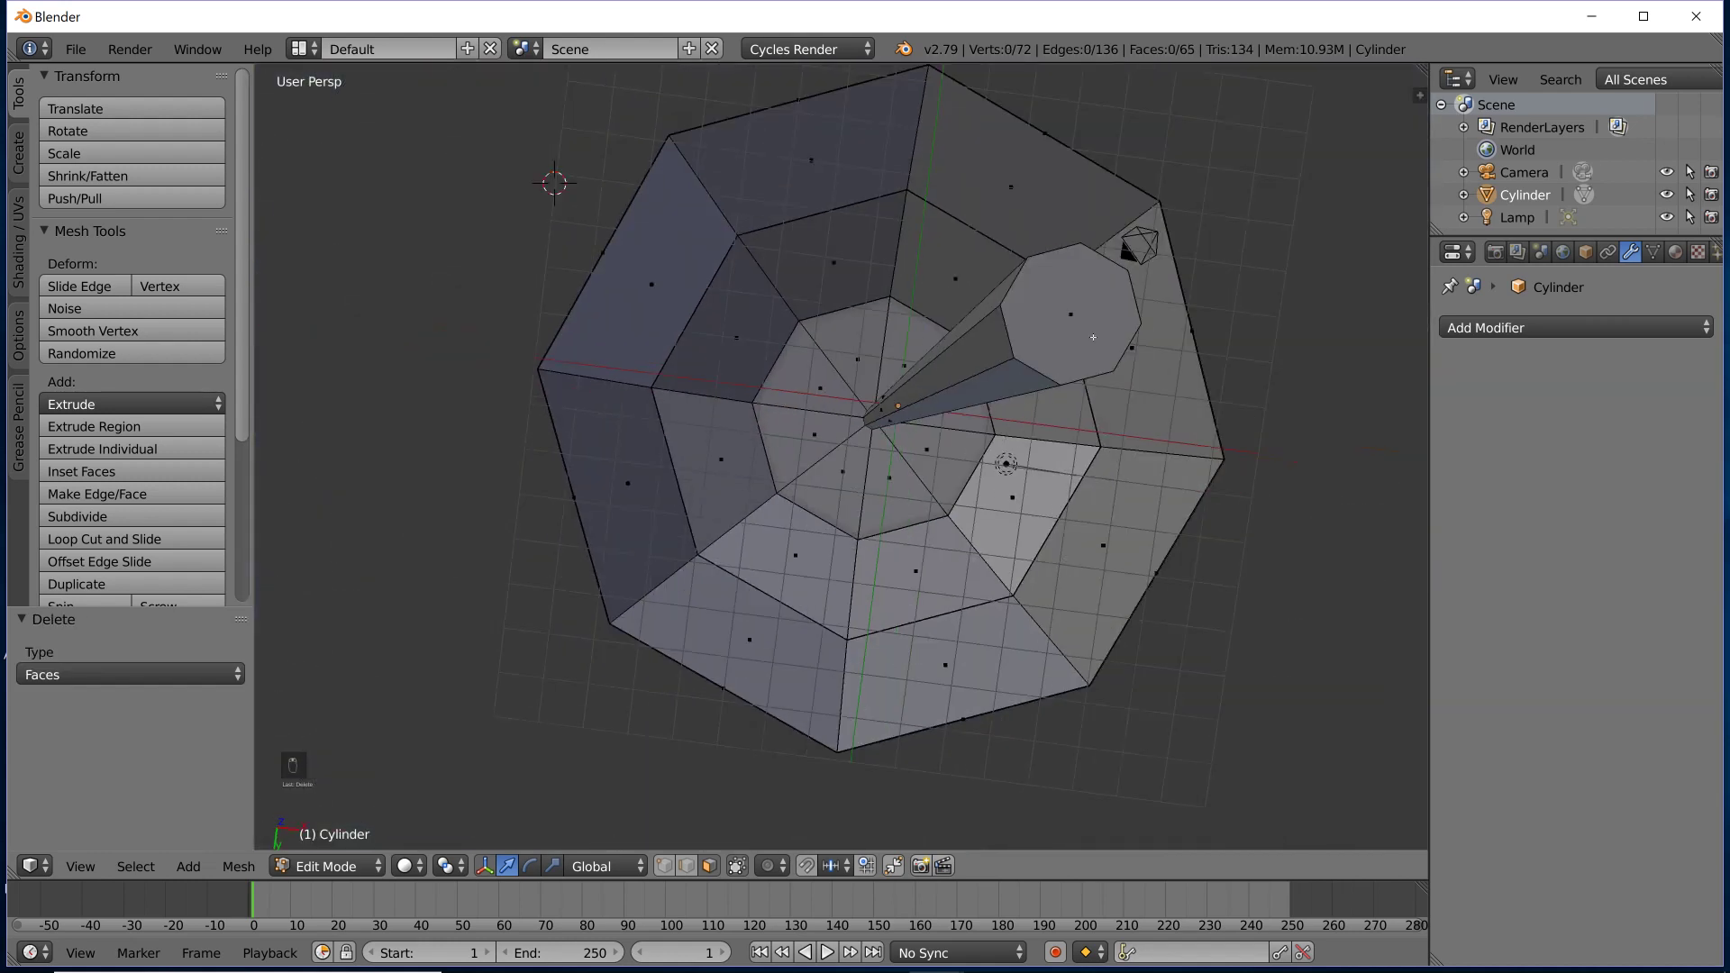
key(Delete)
click(1116, 319)
middle_drag(1116, 319, 1120, 470)
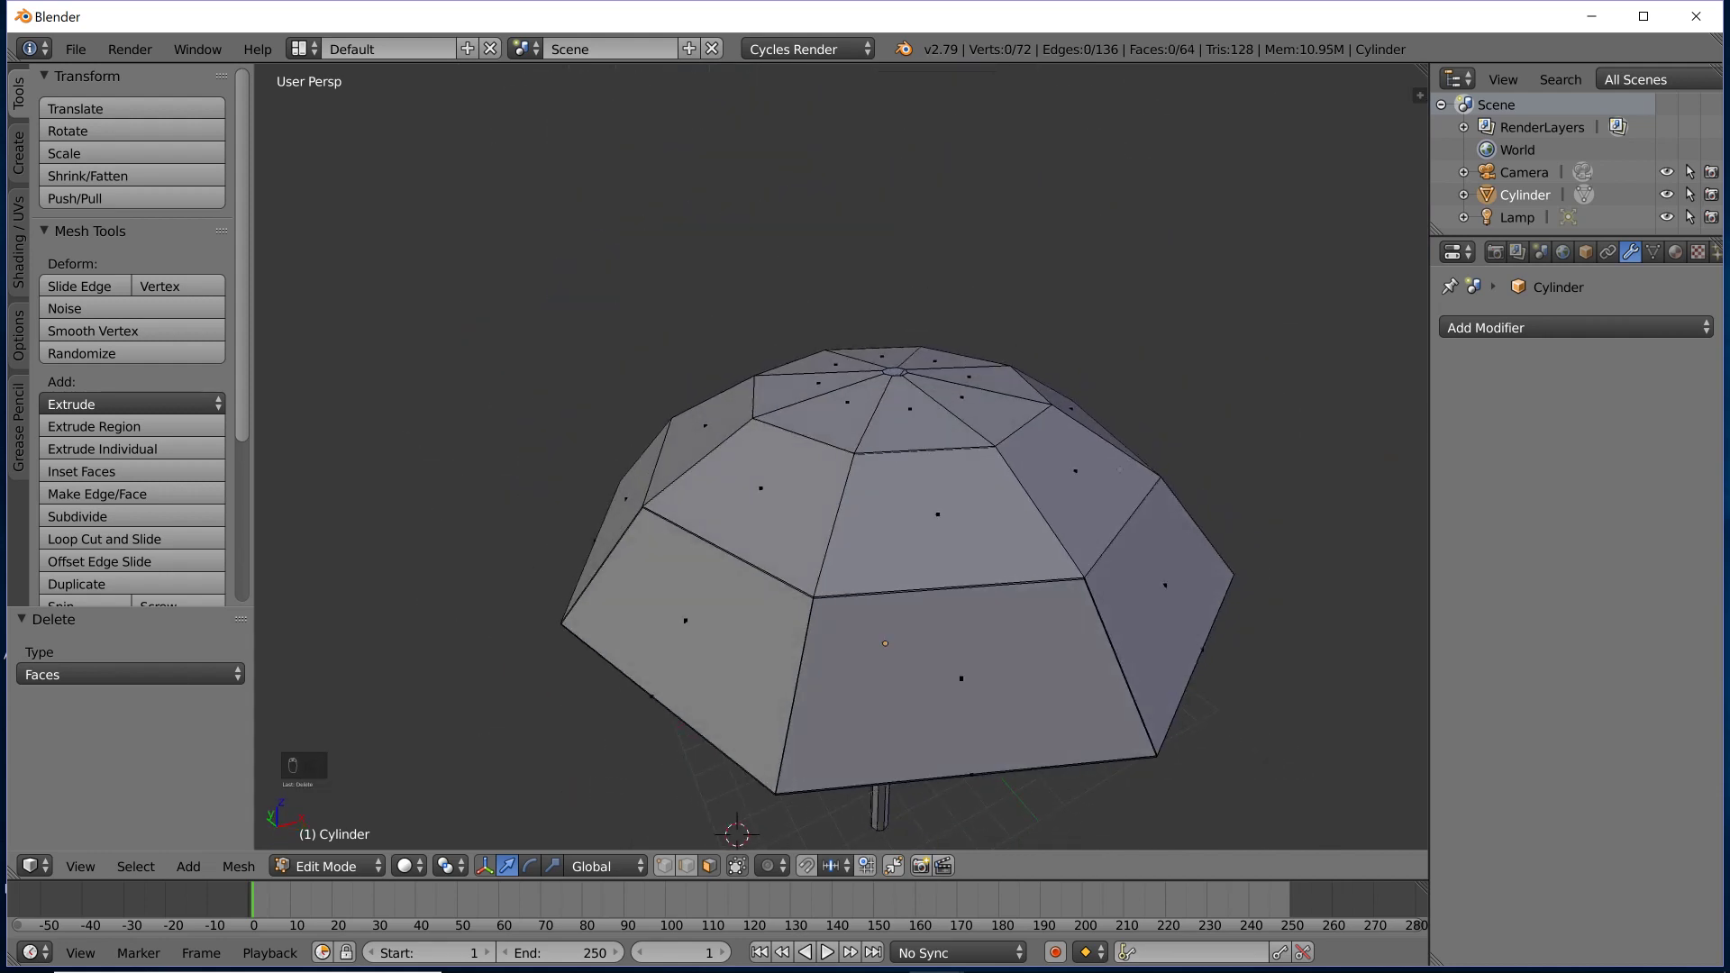
Split the viewport into quad view and switch the model to wireframe shading.
key(ctrl+alt+q)
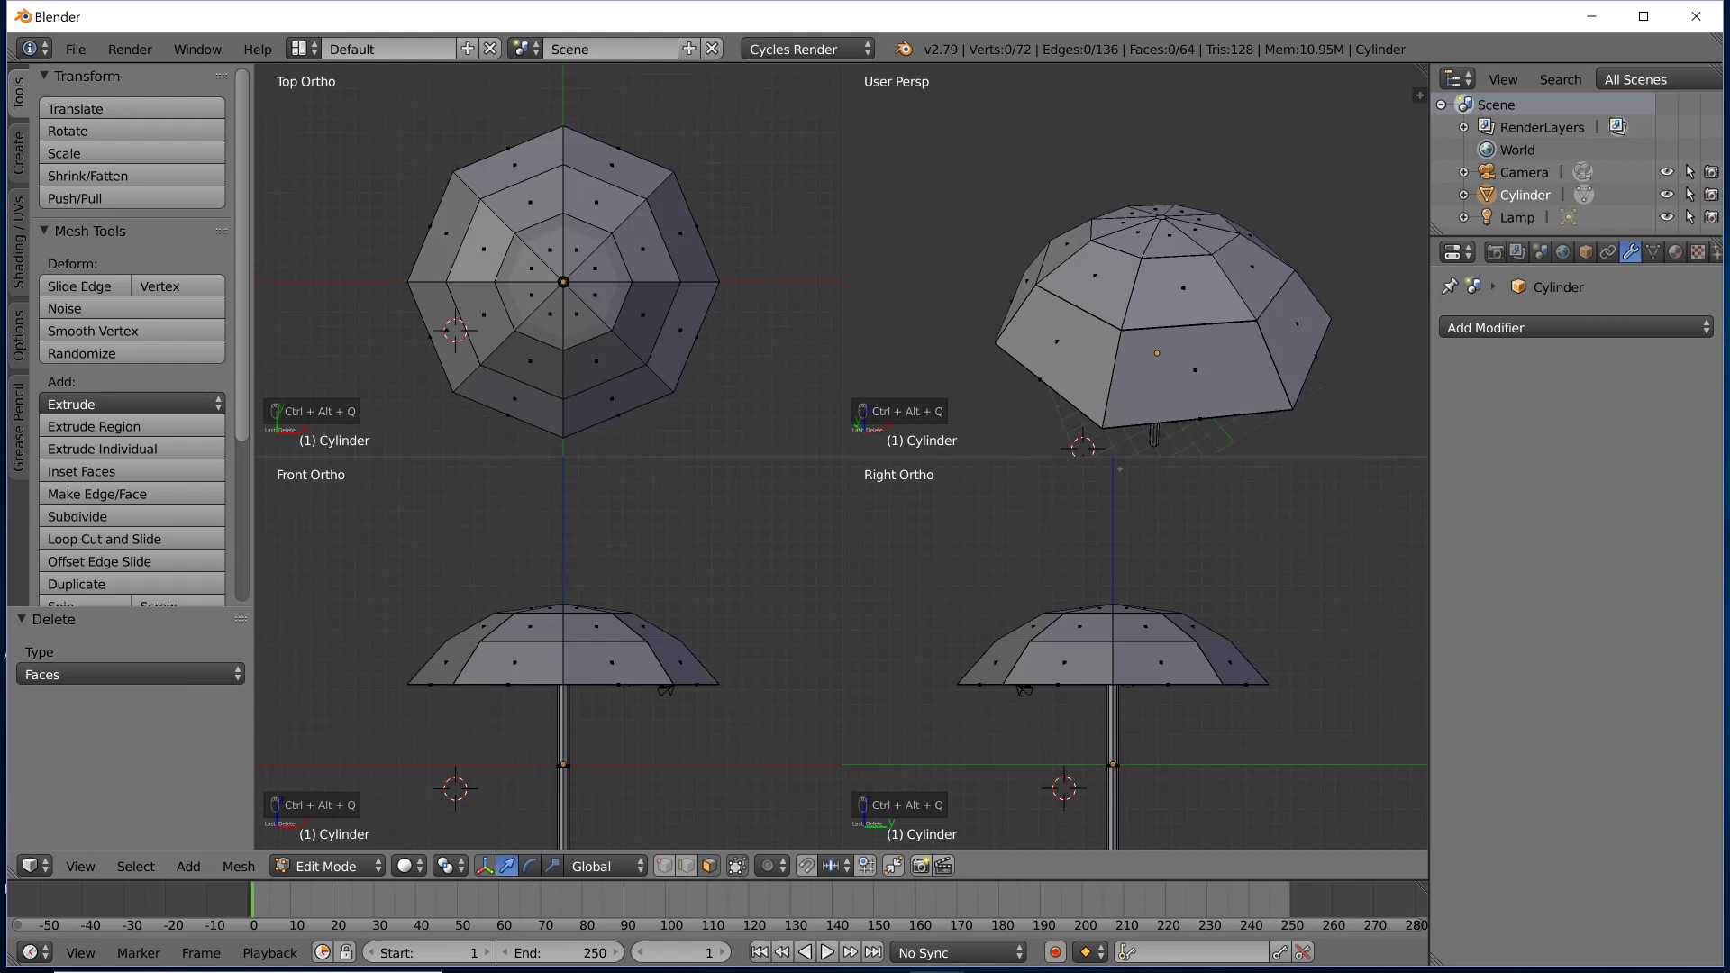
scroll(566, 307, down, 2)
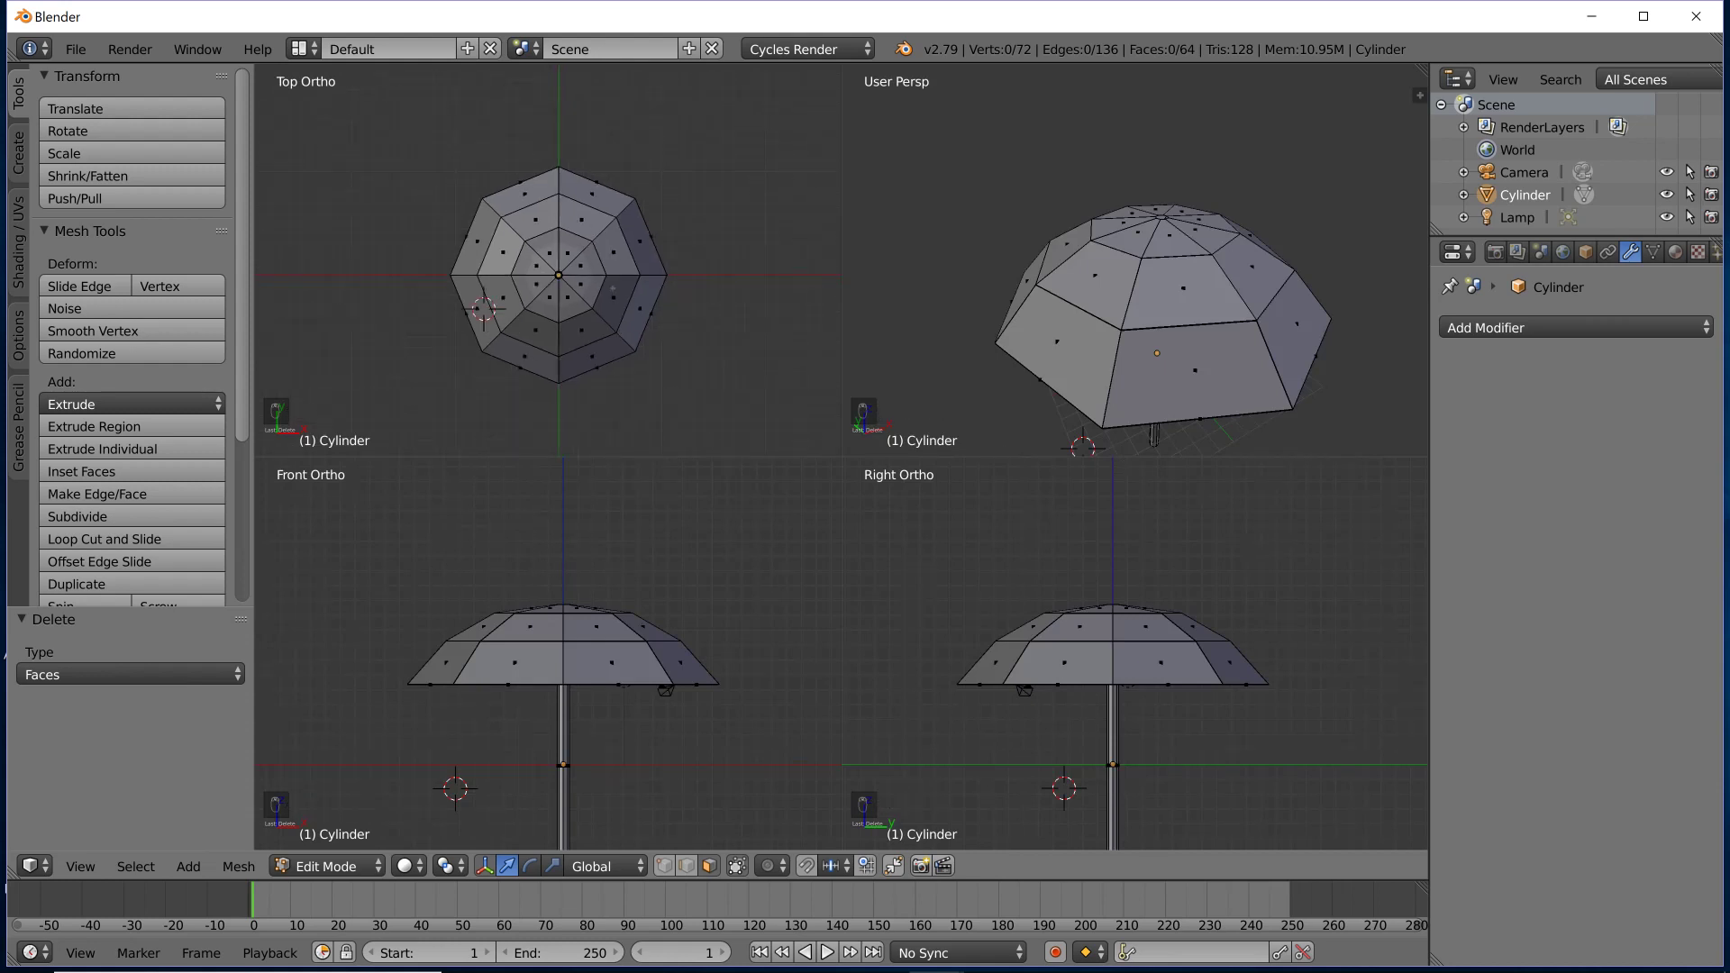
key(z)
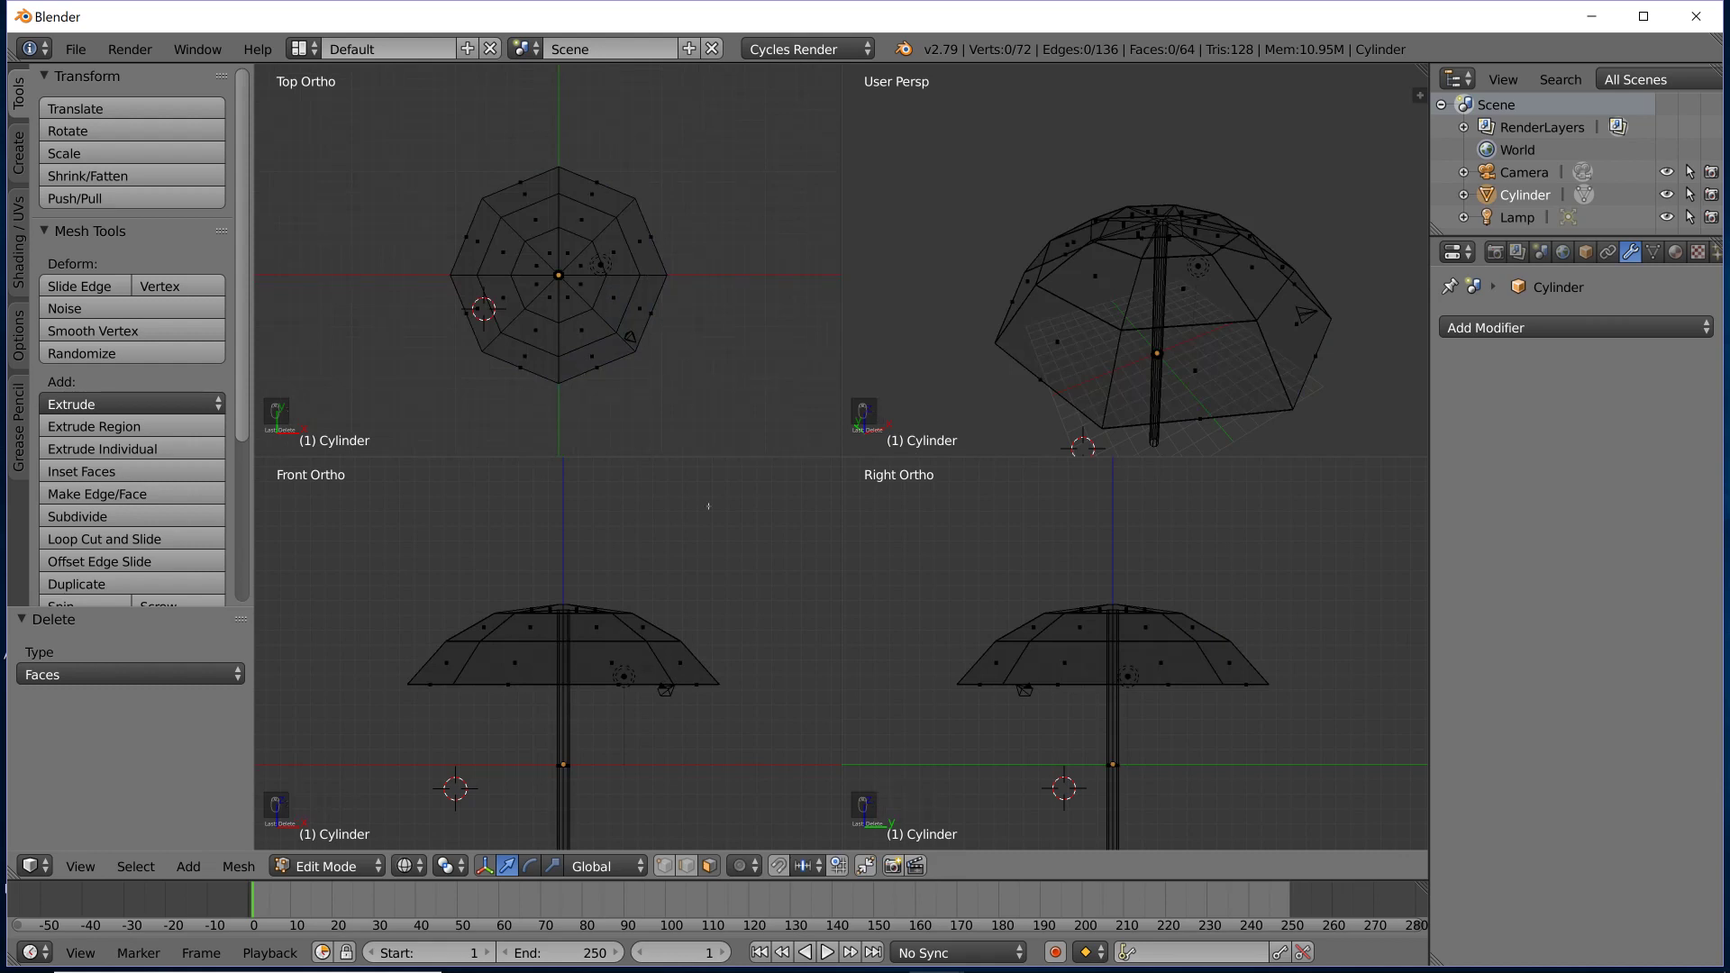
scroll(1180, 635, down, 3)
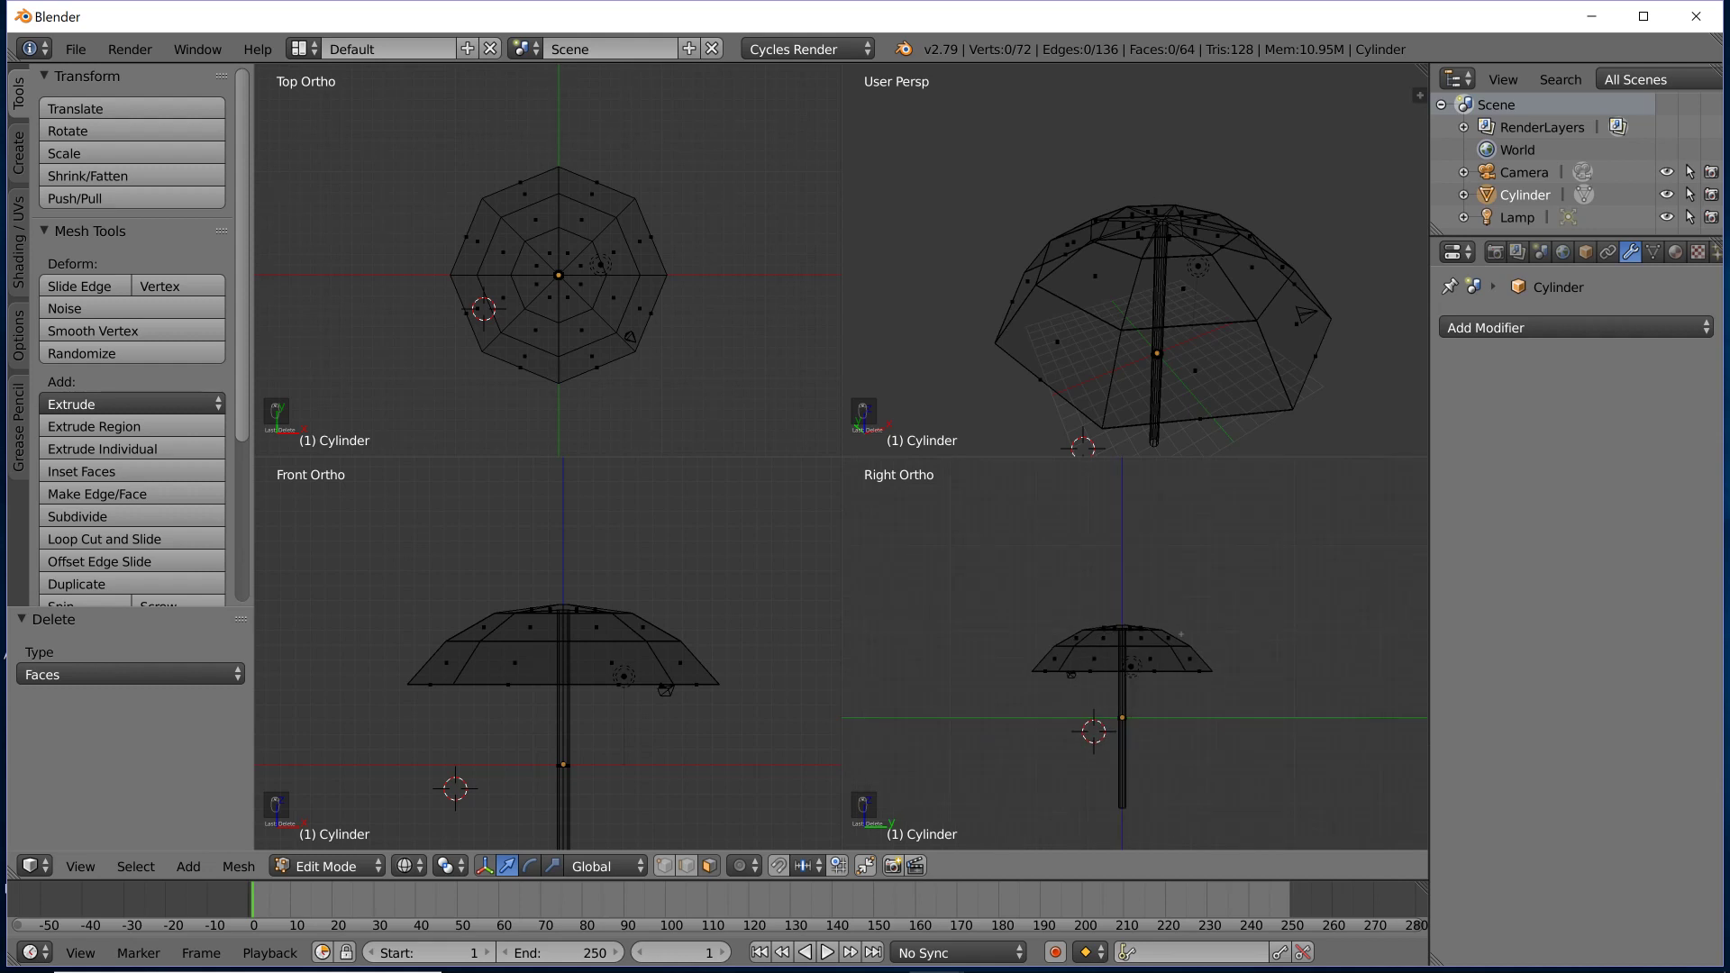
shift+middle_drag(1188, 683, 1205, 629)
scroll(498, 386, up, 2)
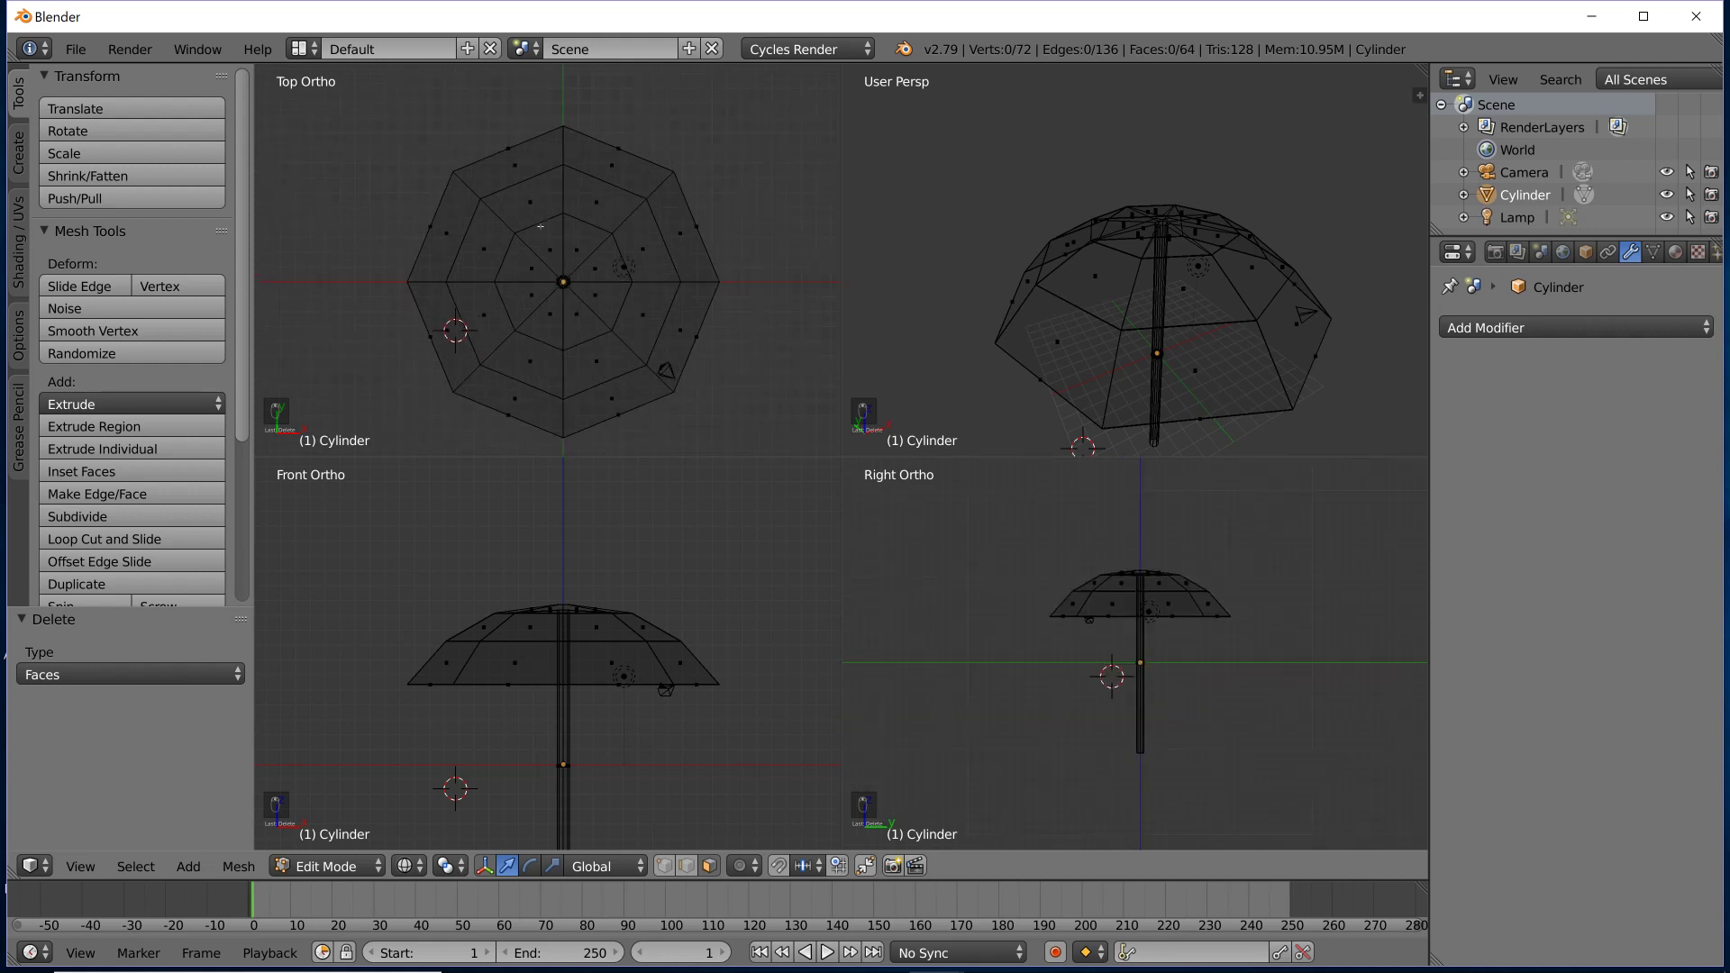
key(b)
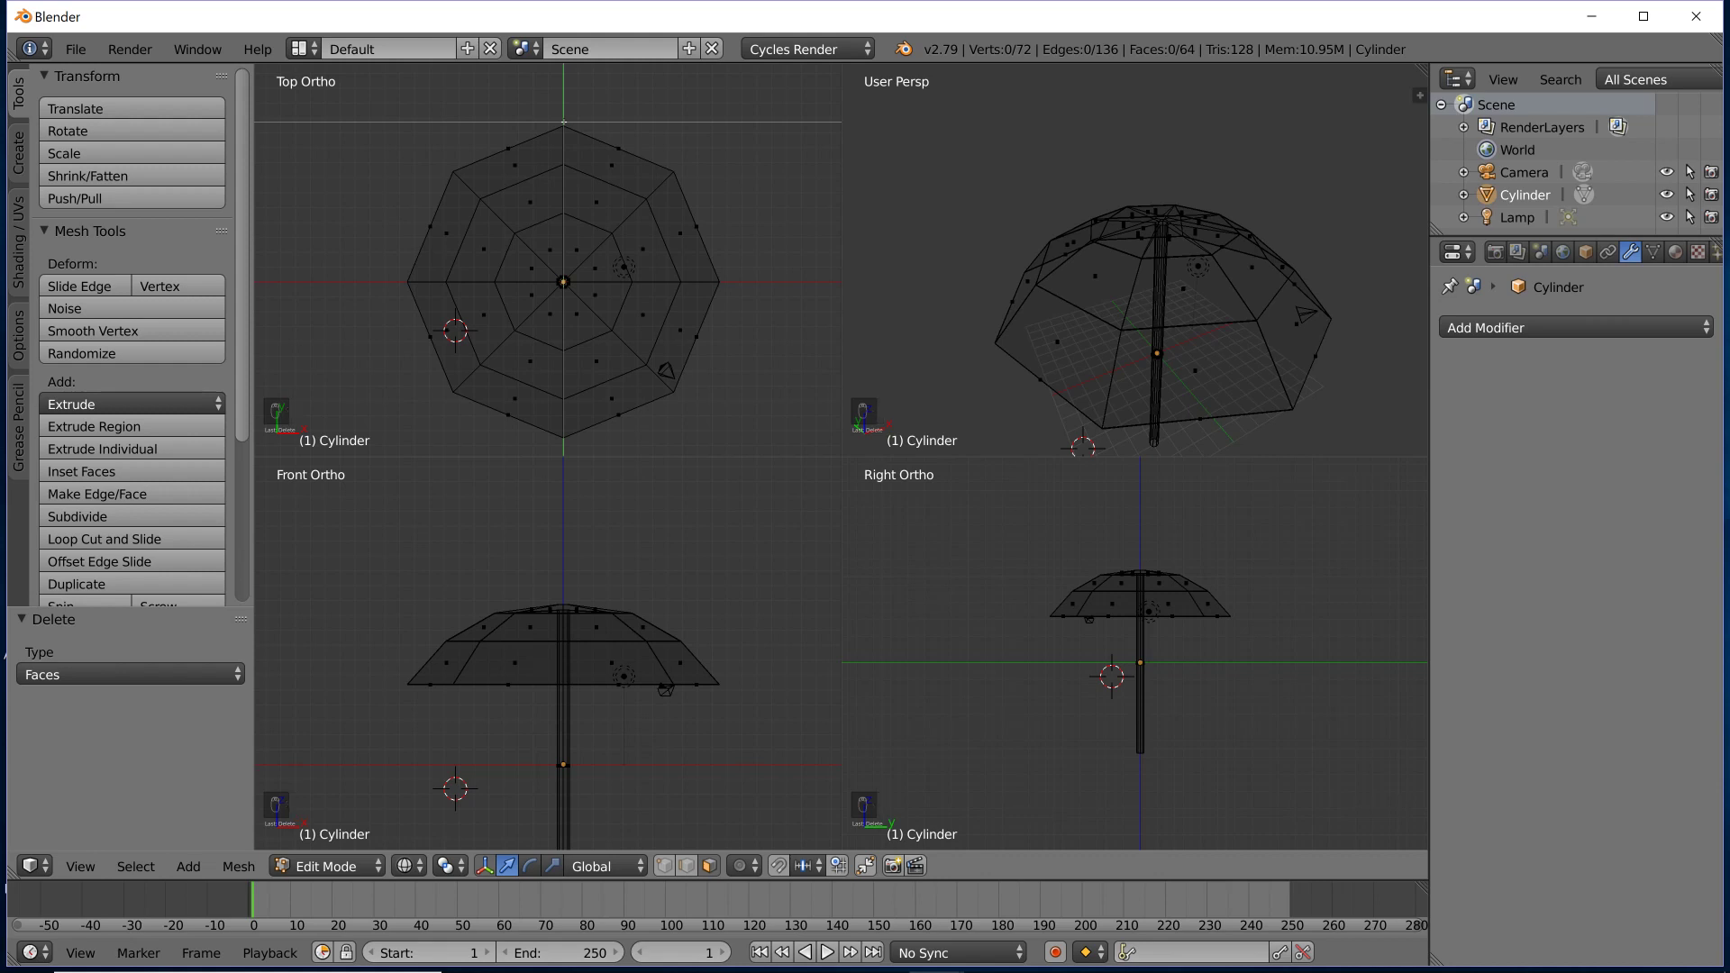
key(Escape)
scroll(1198, 578, up, 4)
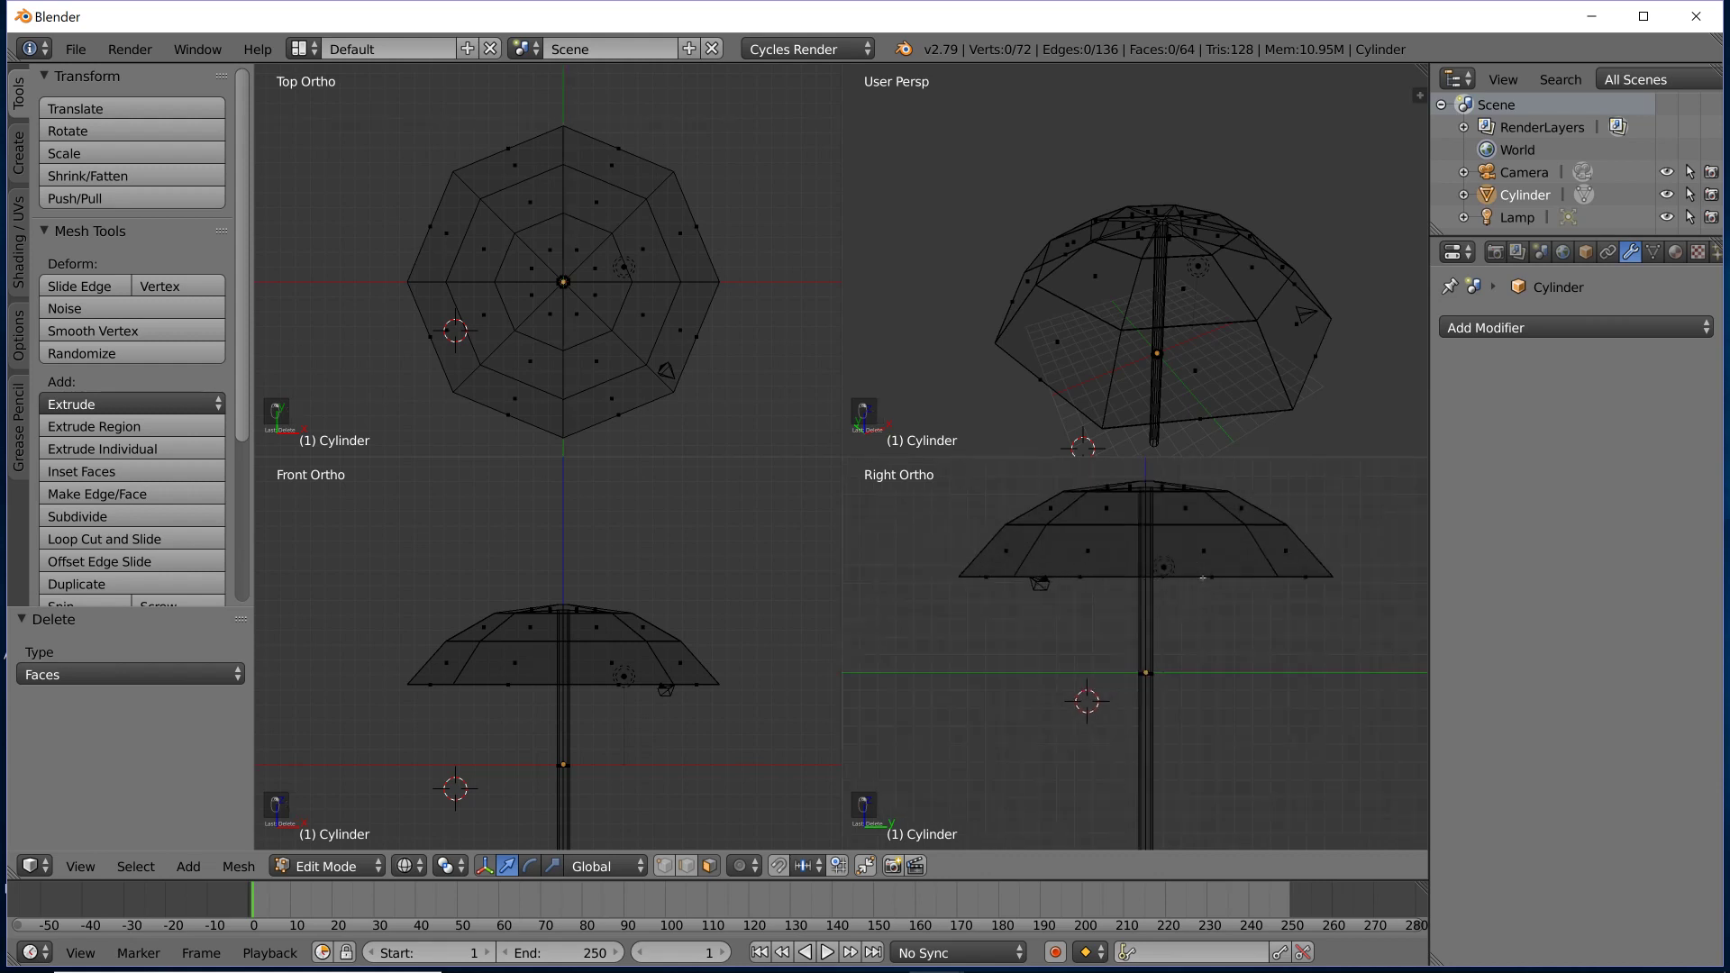
middle_drag(1198, 311, 1238, 366)
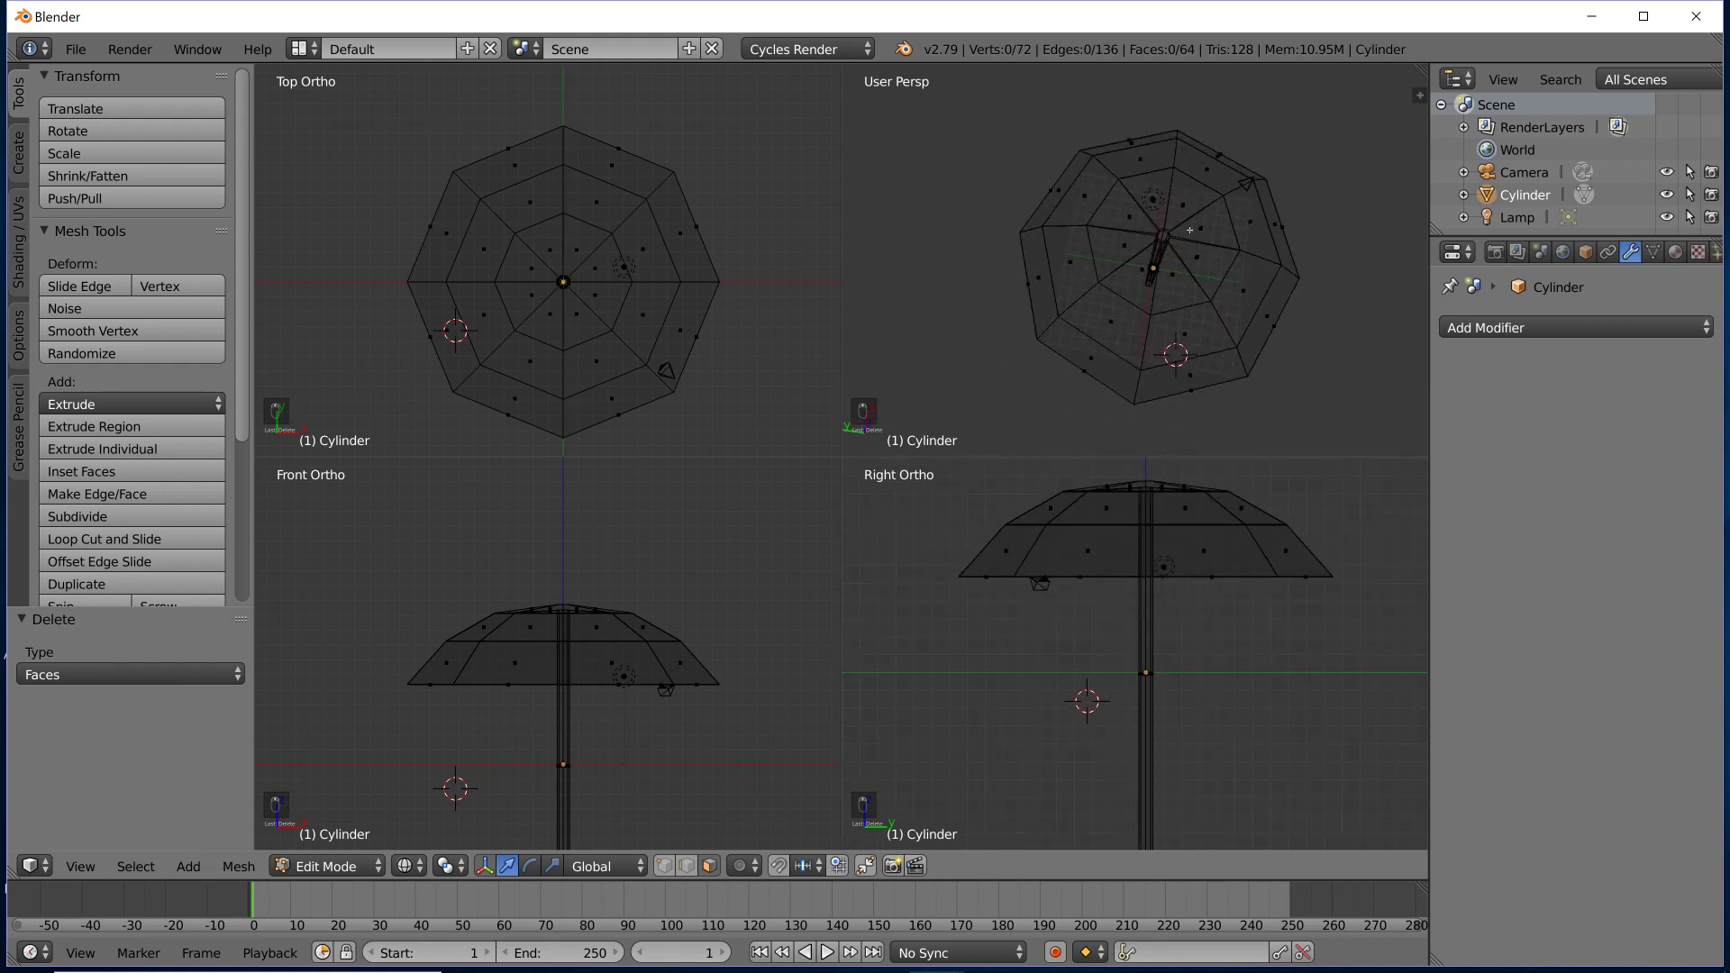
scroll(1245, 636, down, 2)
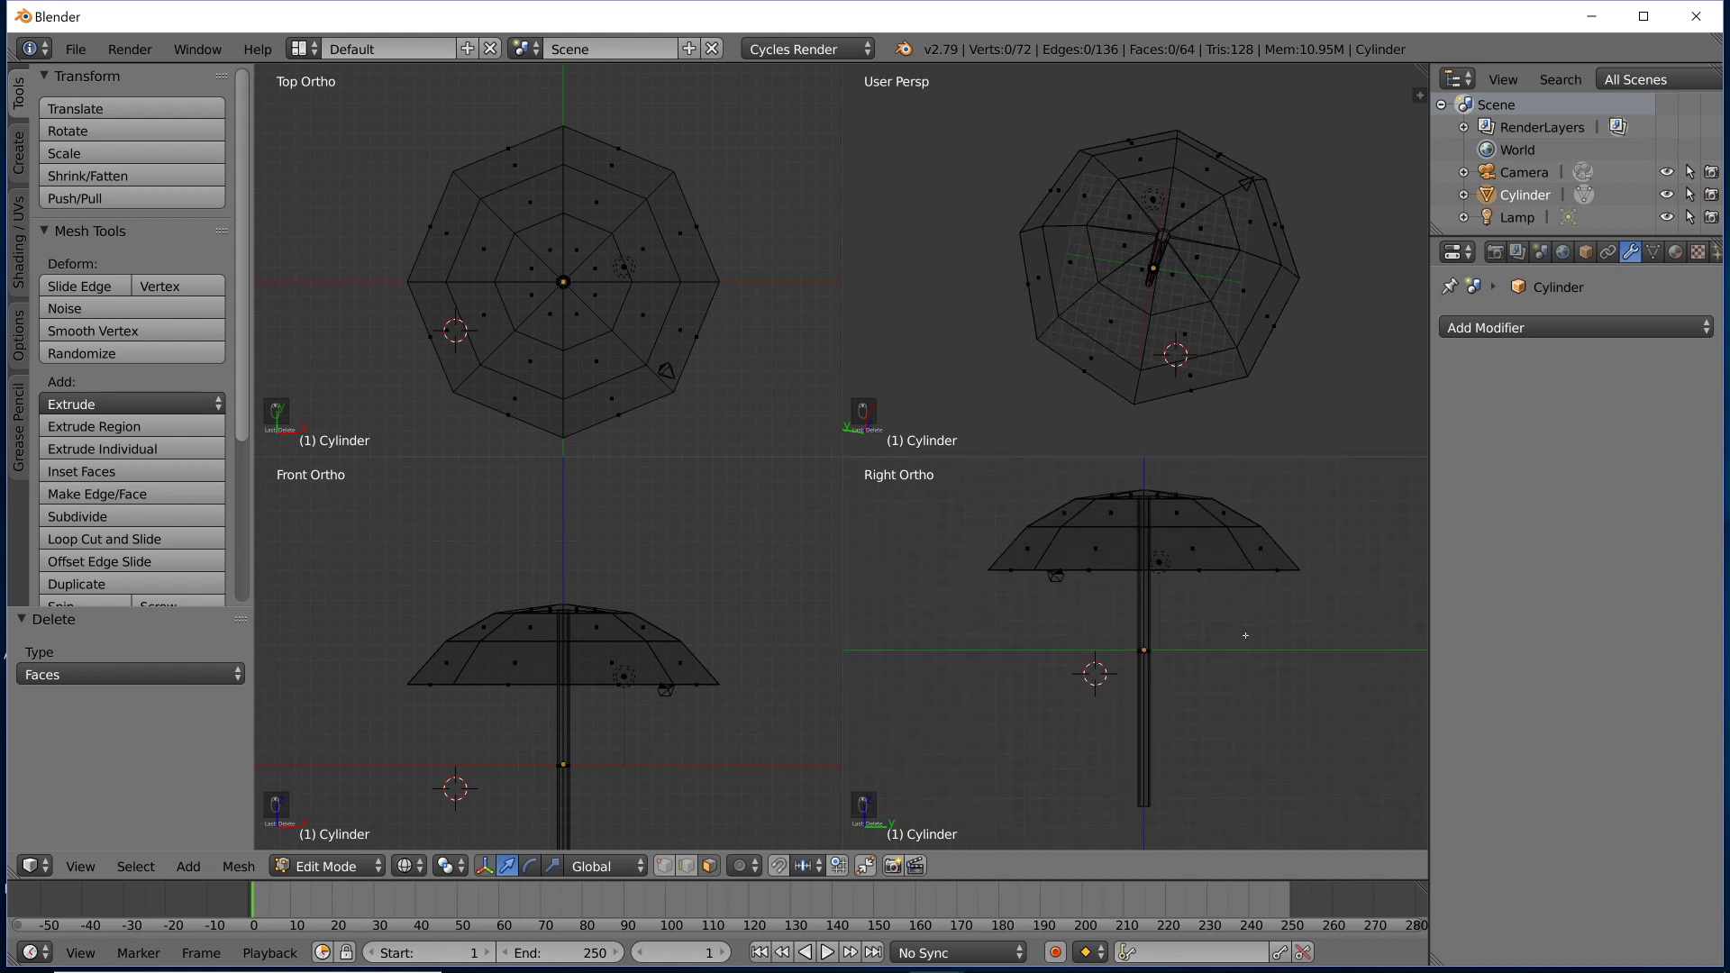
Delete the faces of three quarters of the parasol, keeping only the quadrant on the positive X and Y sides.
key(b)
drag(1145, 465, 943, 851)
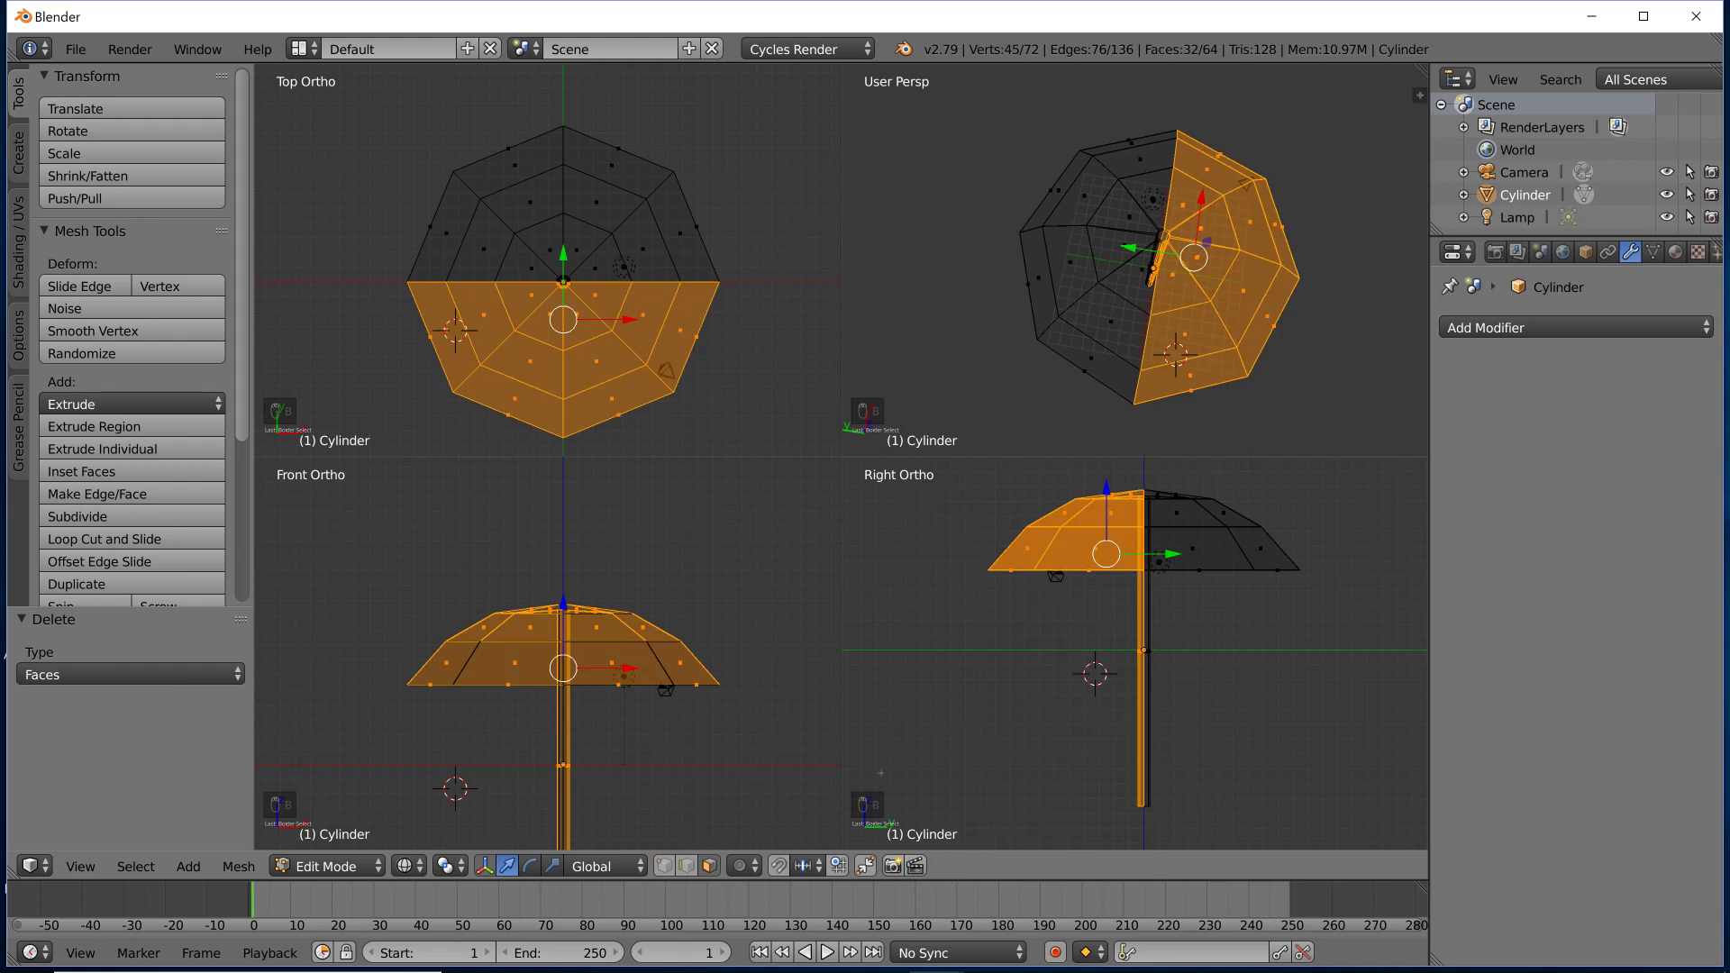
key(b)
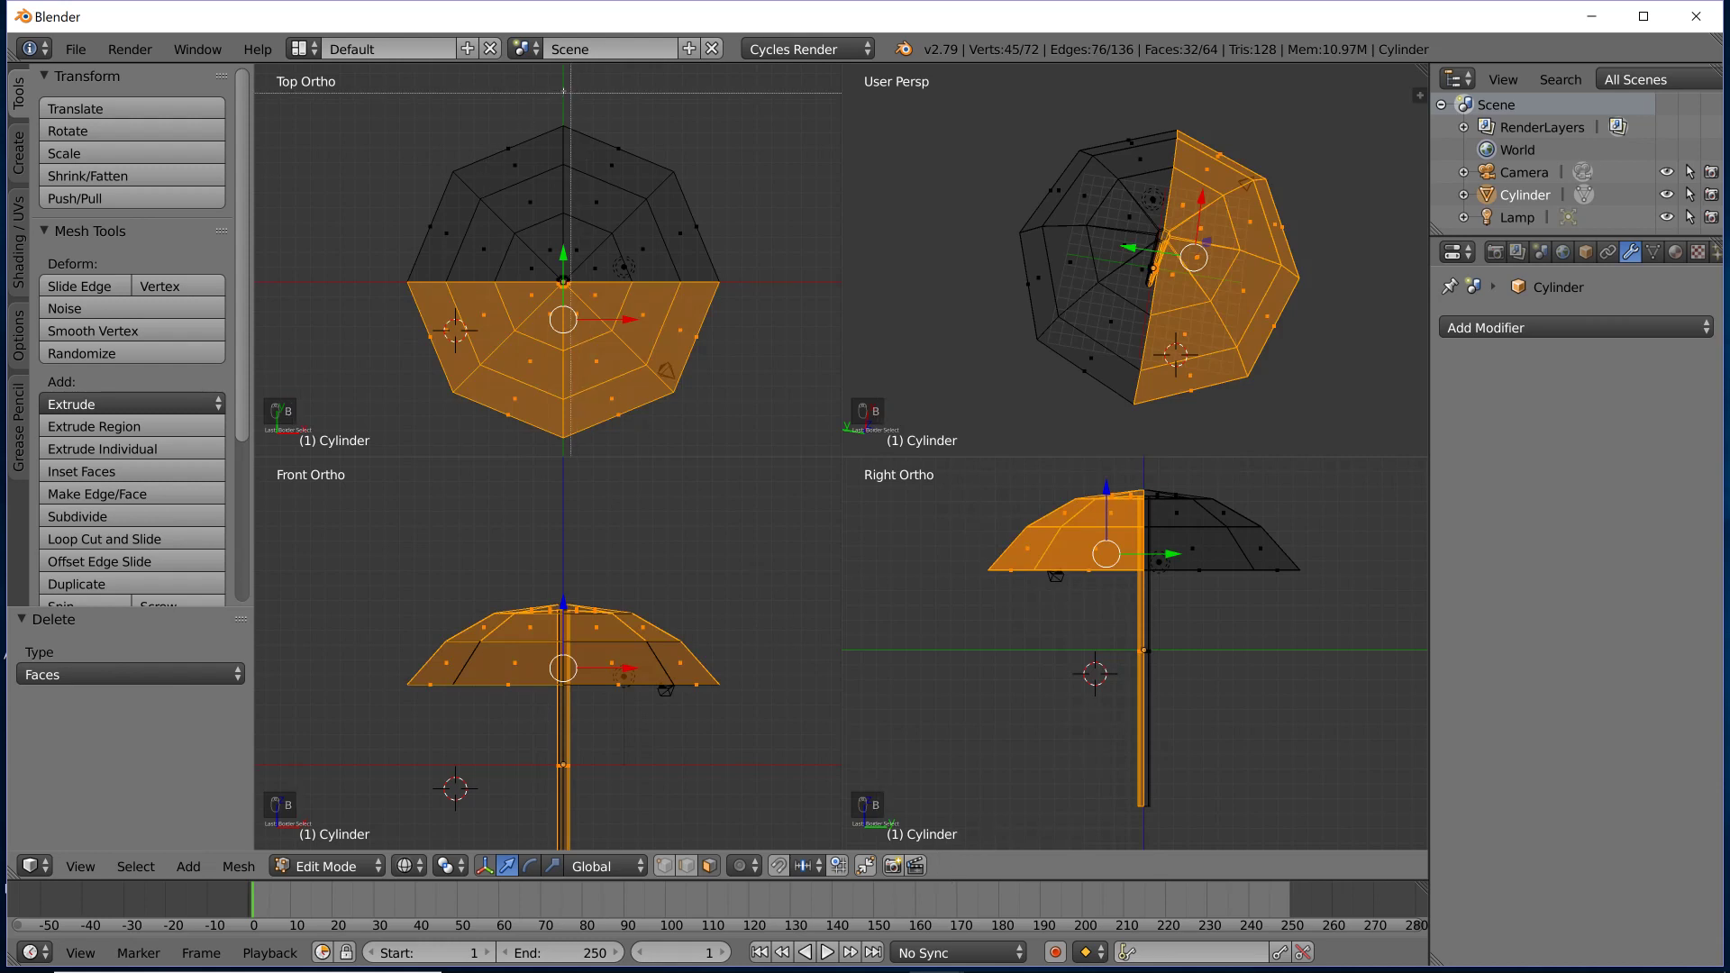
drag(563, 90, 343, 394)
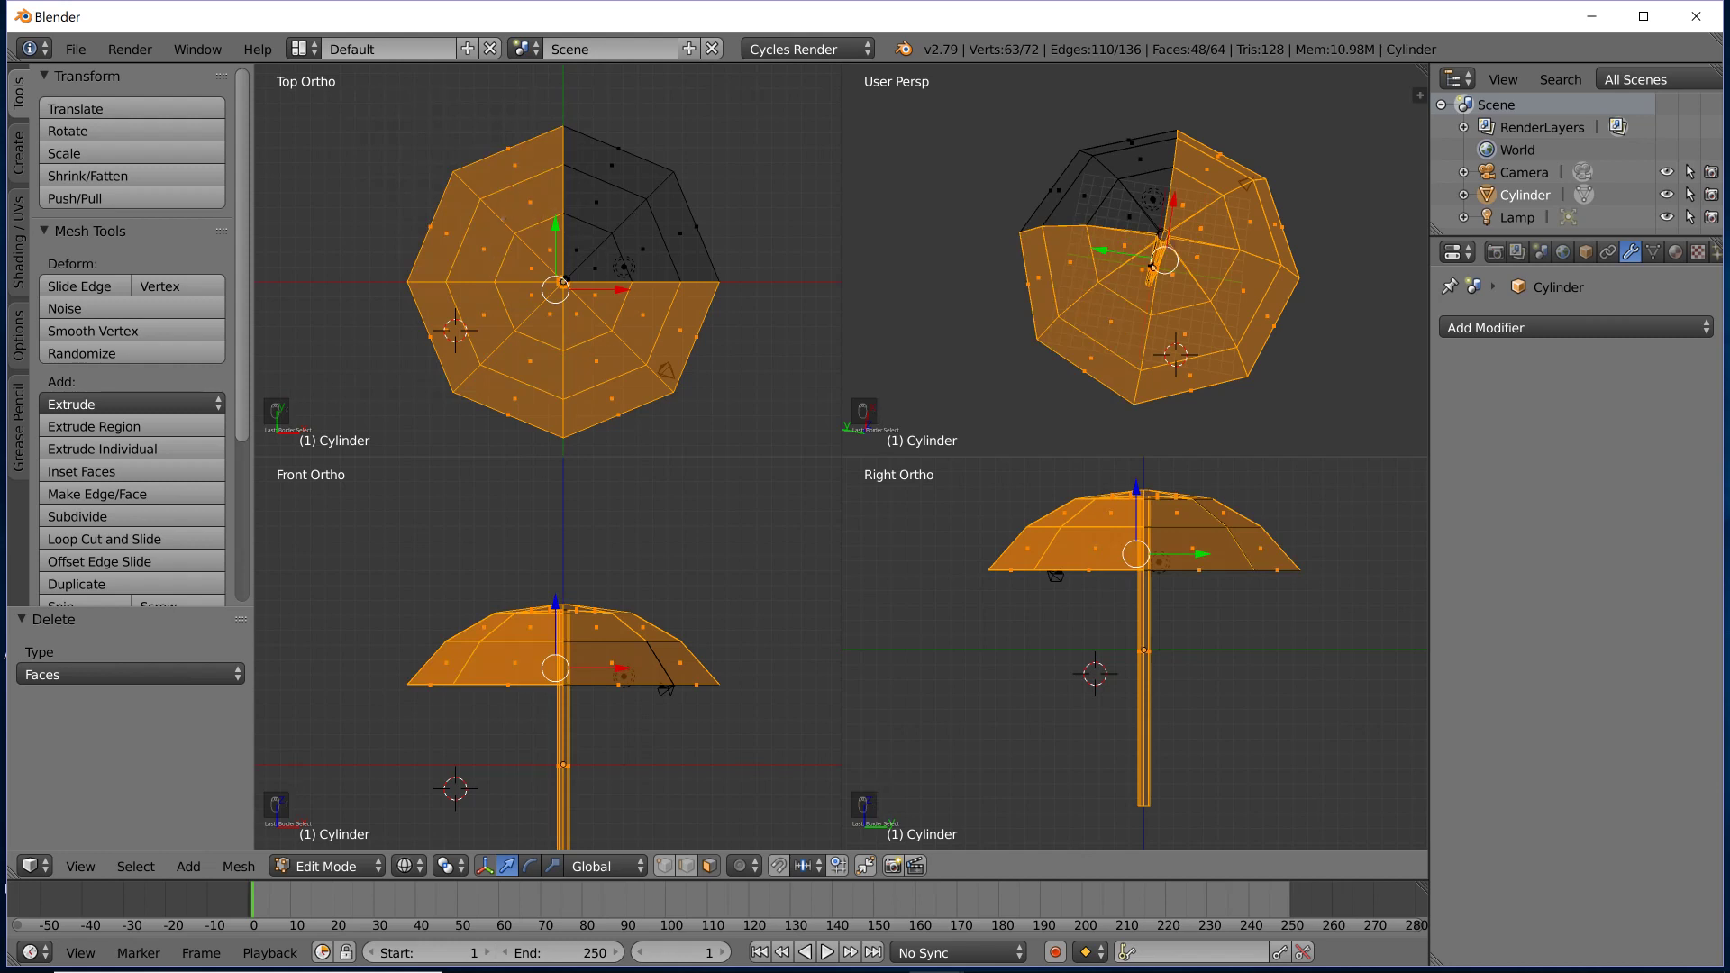
key(Delete)
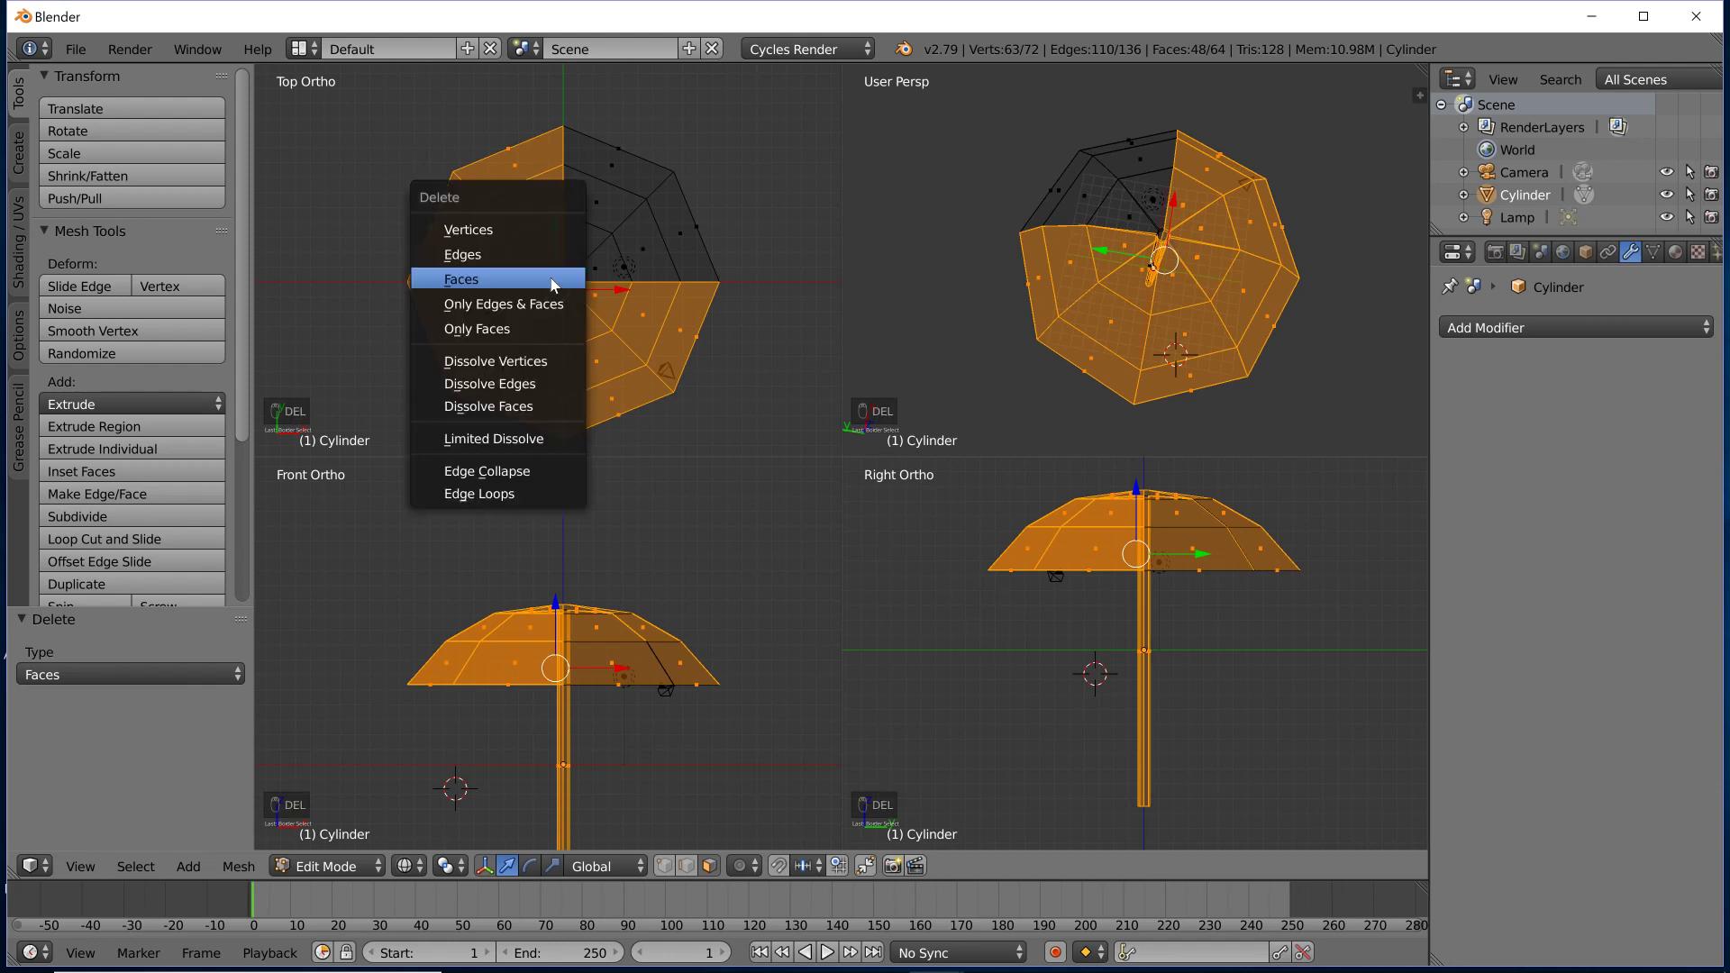
click(553, 285)
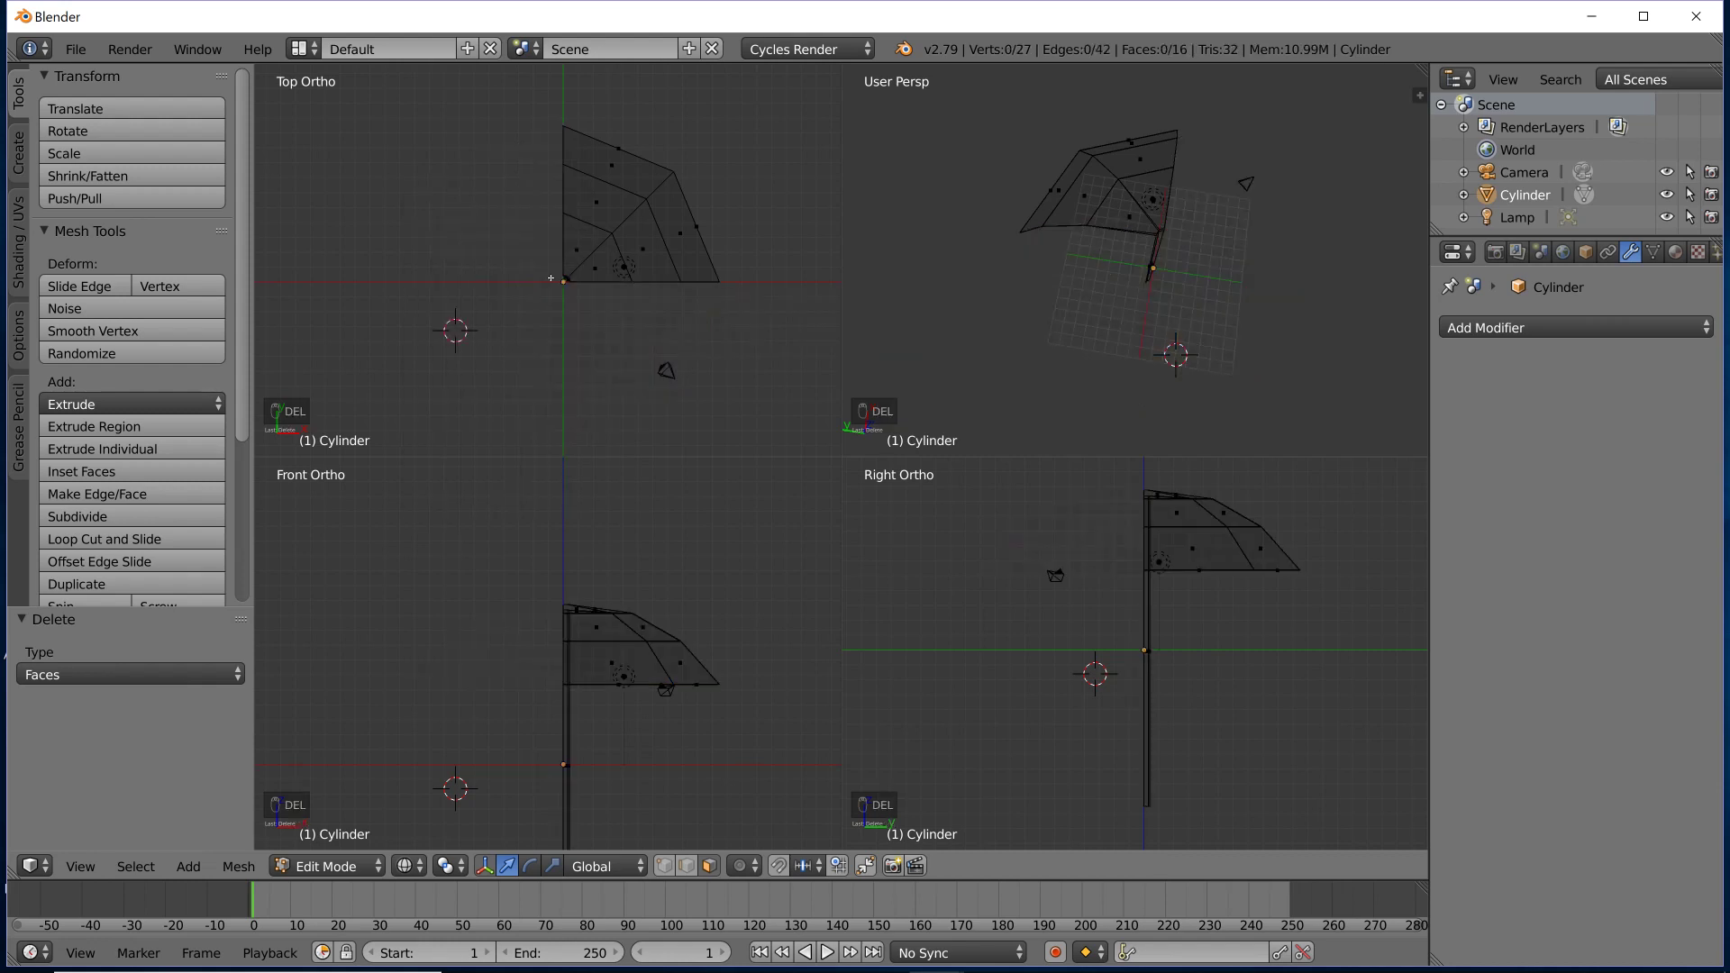
Return to a single solid-shaded view and add a Mirror modifier to the quarter mesh with the X and Y axes enabled.
key(ctrl+alt+q)
key(z)
middle_drag(757, 446, 875, 281)
scroll(876, 281, up, 4)
shift+middle_drag(704, 393, 883, 631)
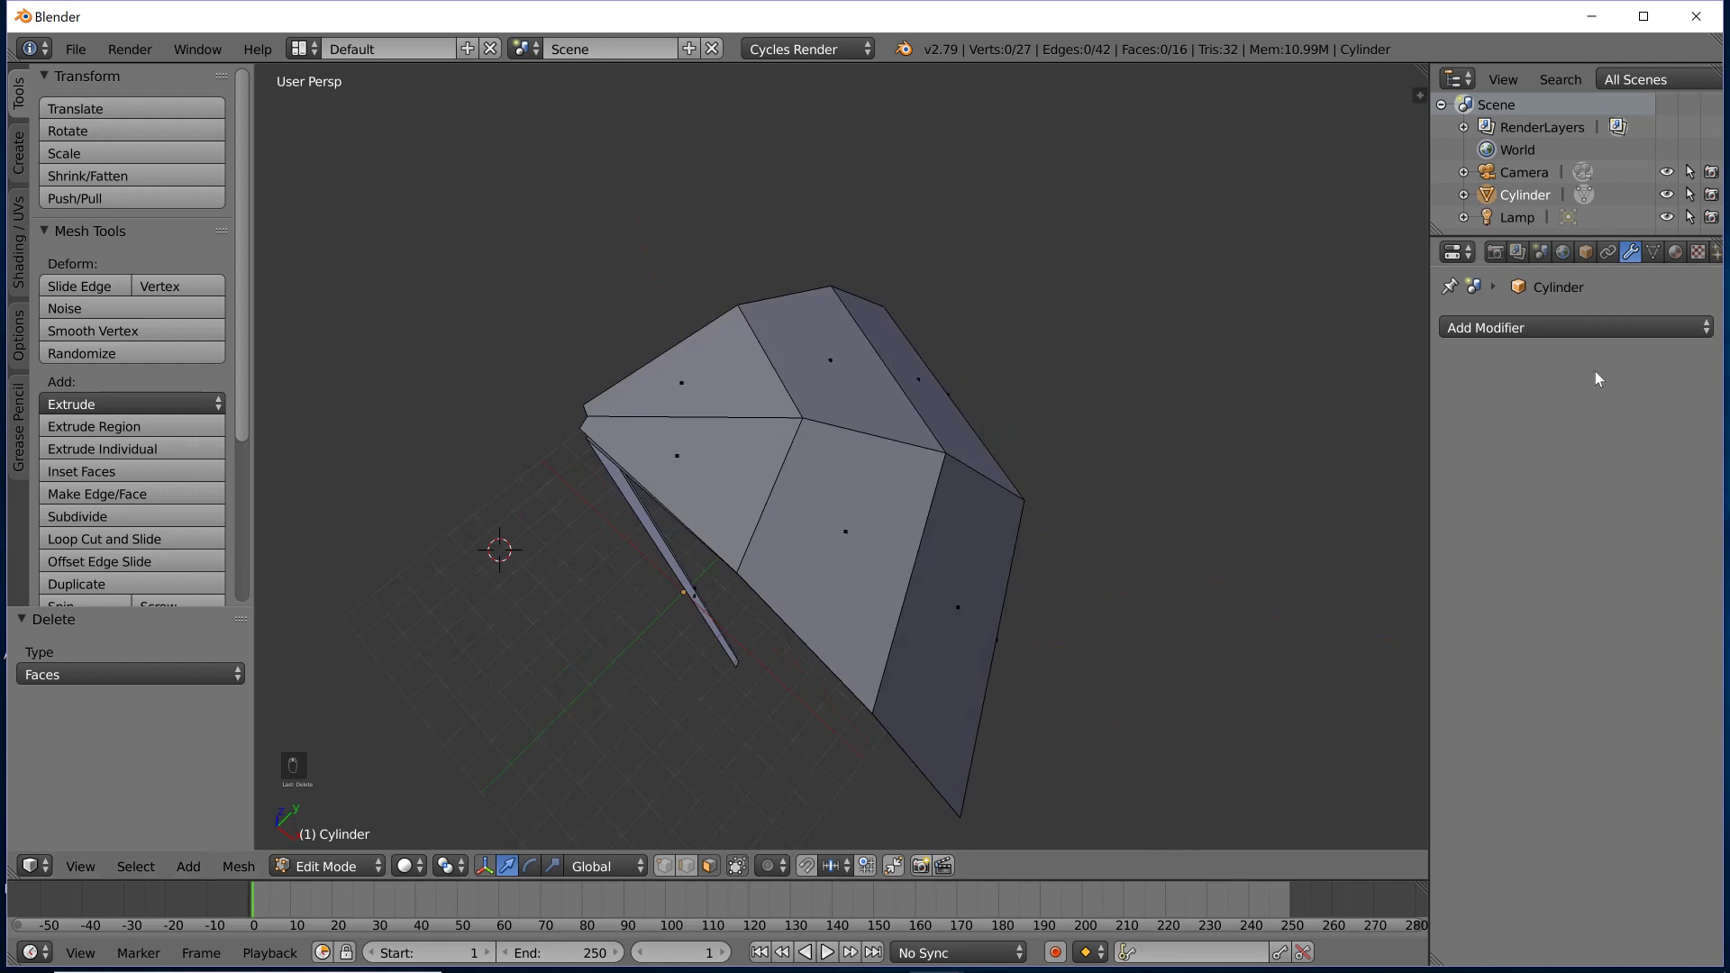
click(1554, 330)
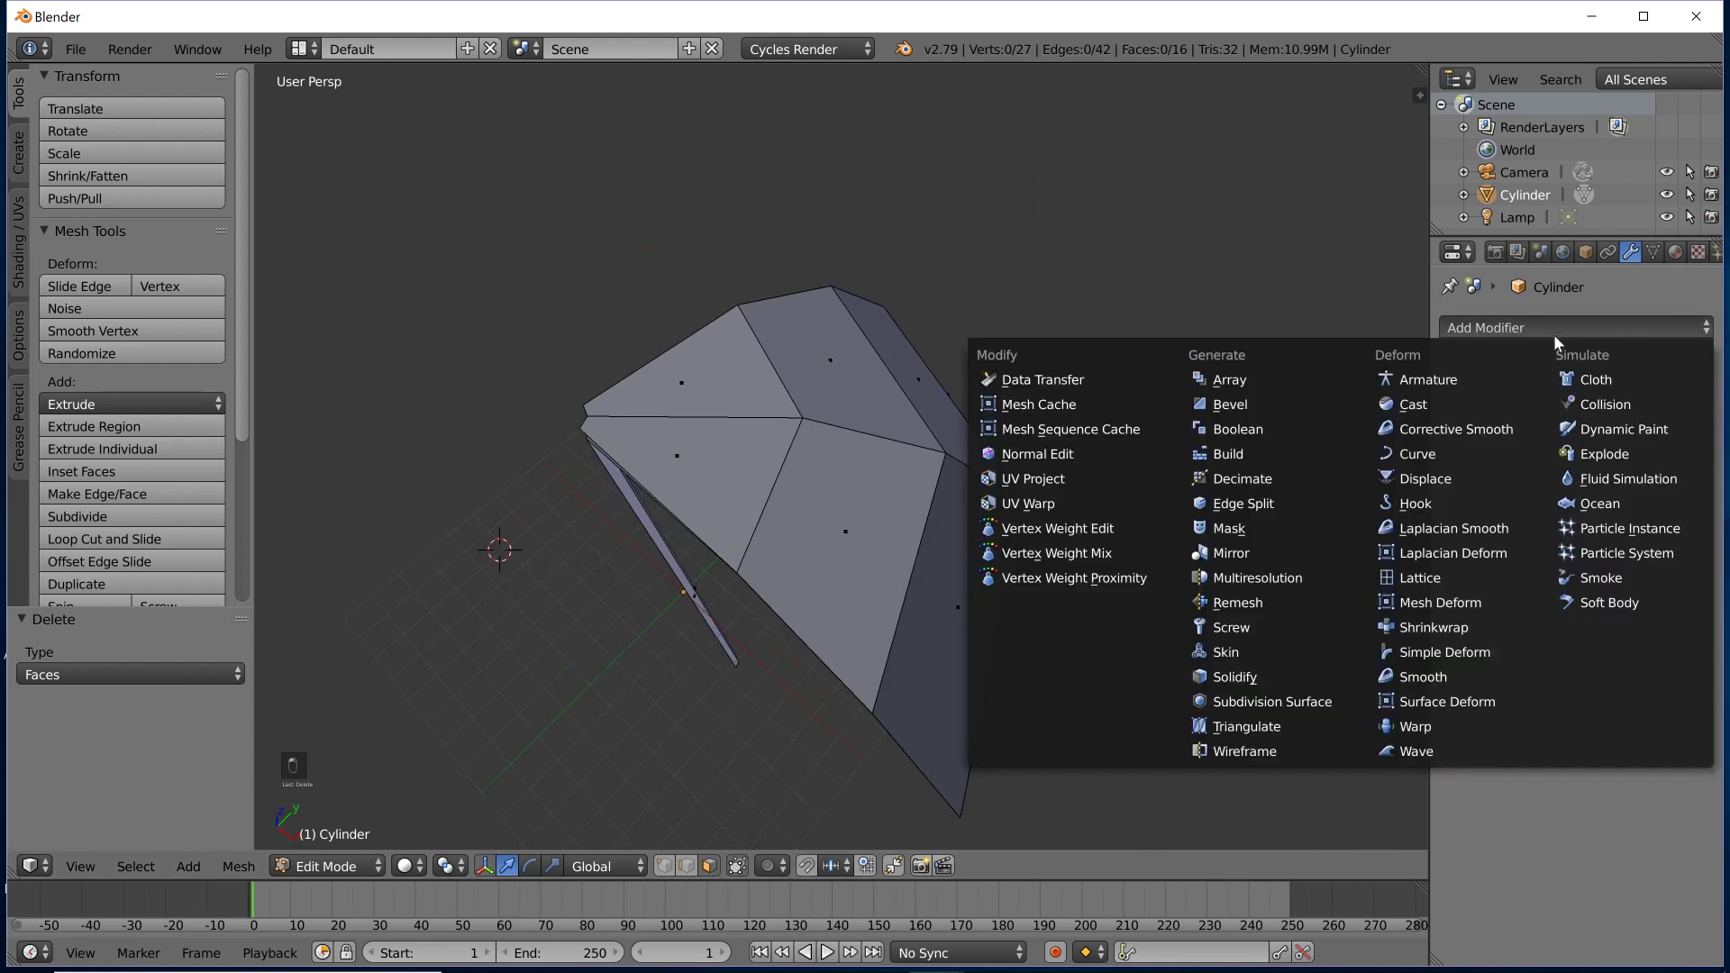
click(1264, 553)
click(1455, 475)
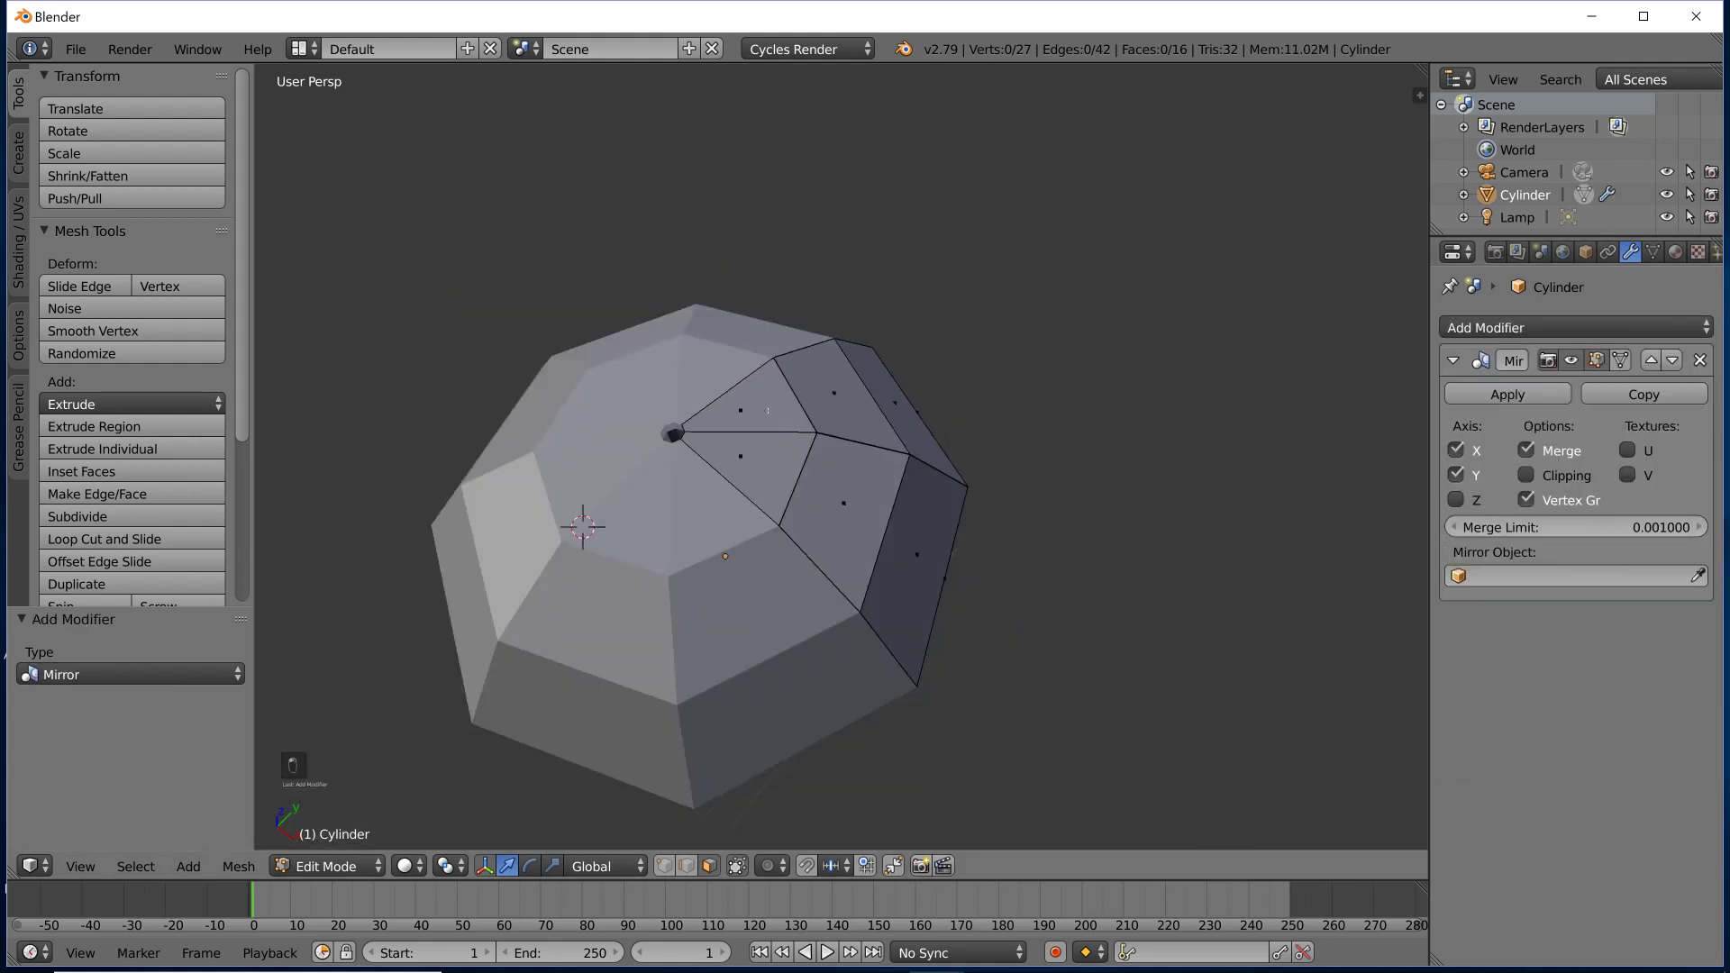
Inspect the mirrored parasol from the side and from above, checking how the editable quarter joins its mirrored parts.
middle_drag(673, 434, 562, 478)
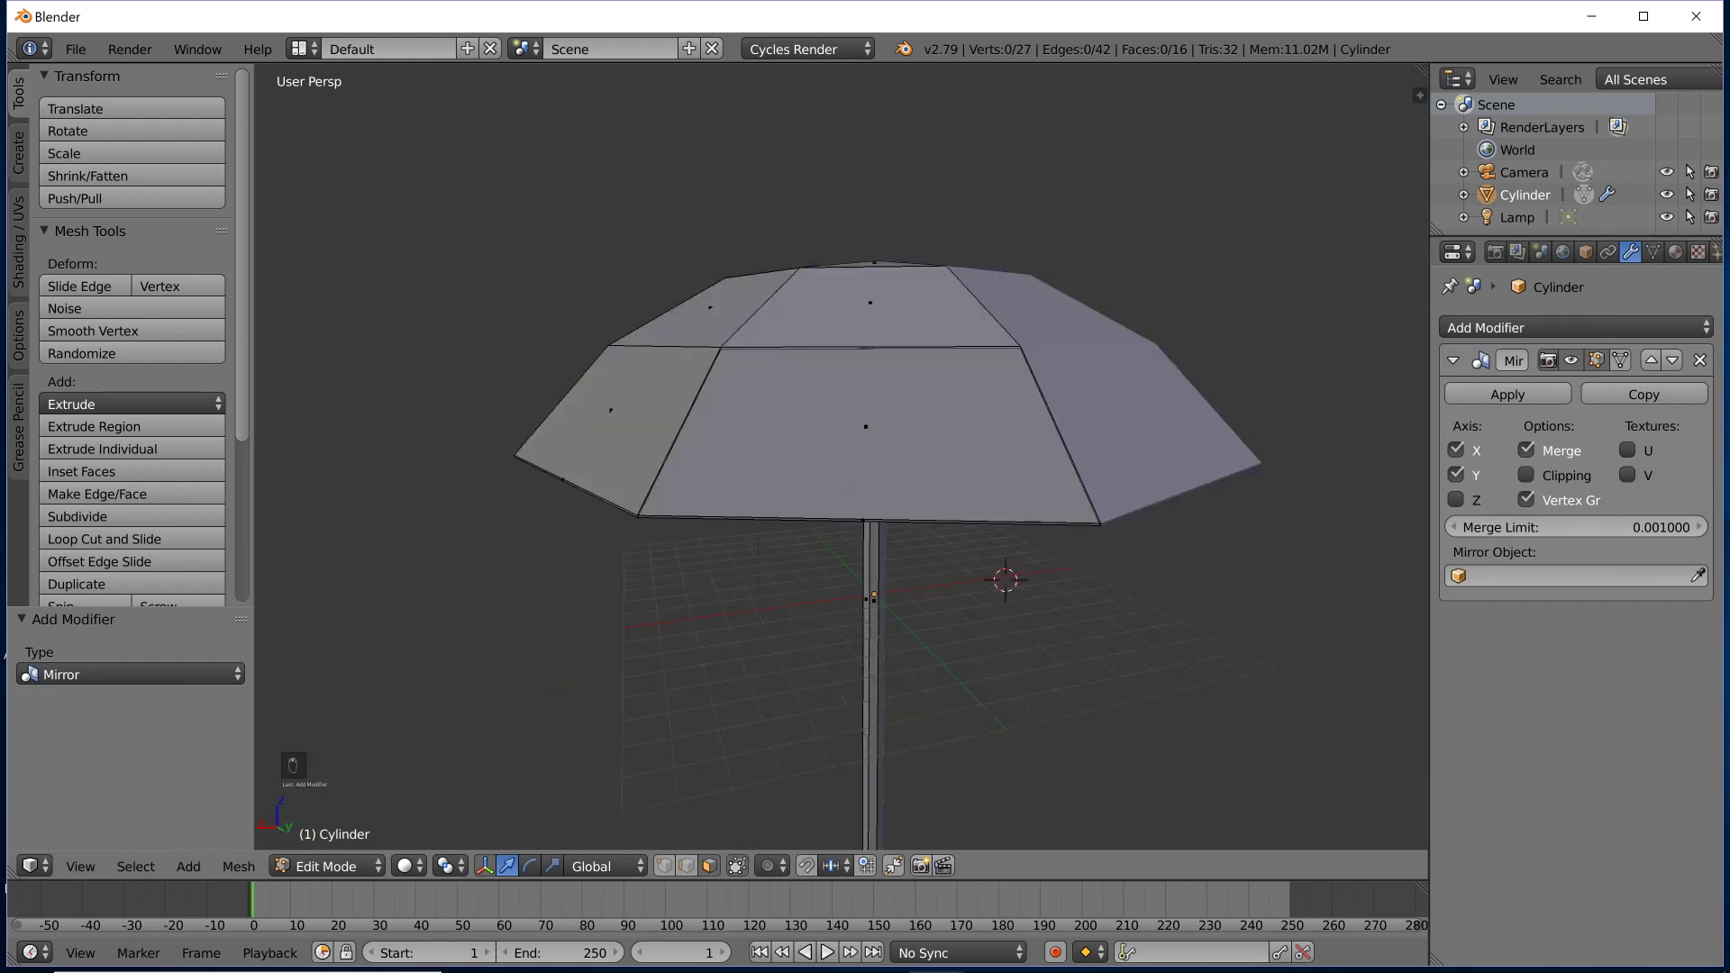
mouse_move(848, 491)
middle_down()
mouse_move(1024, 748)
mouse_move(846, 552)
mouse_move(853, 465)
middle_up()
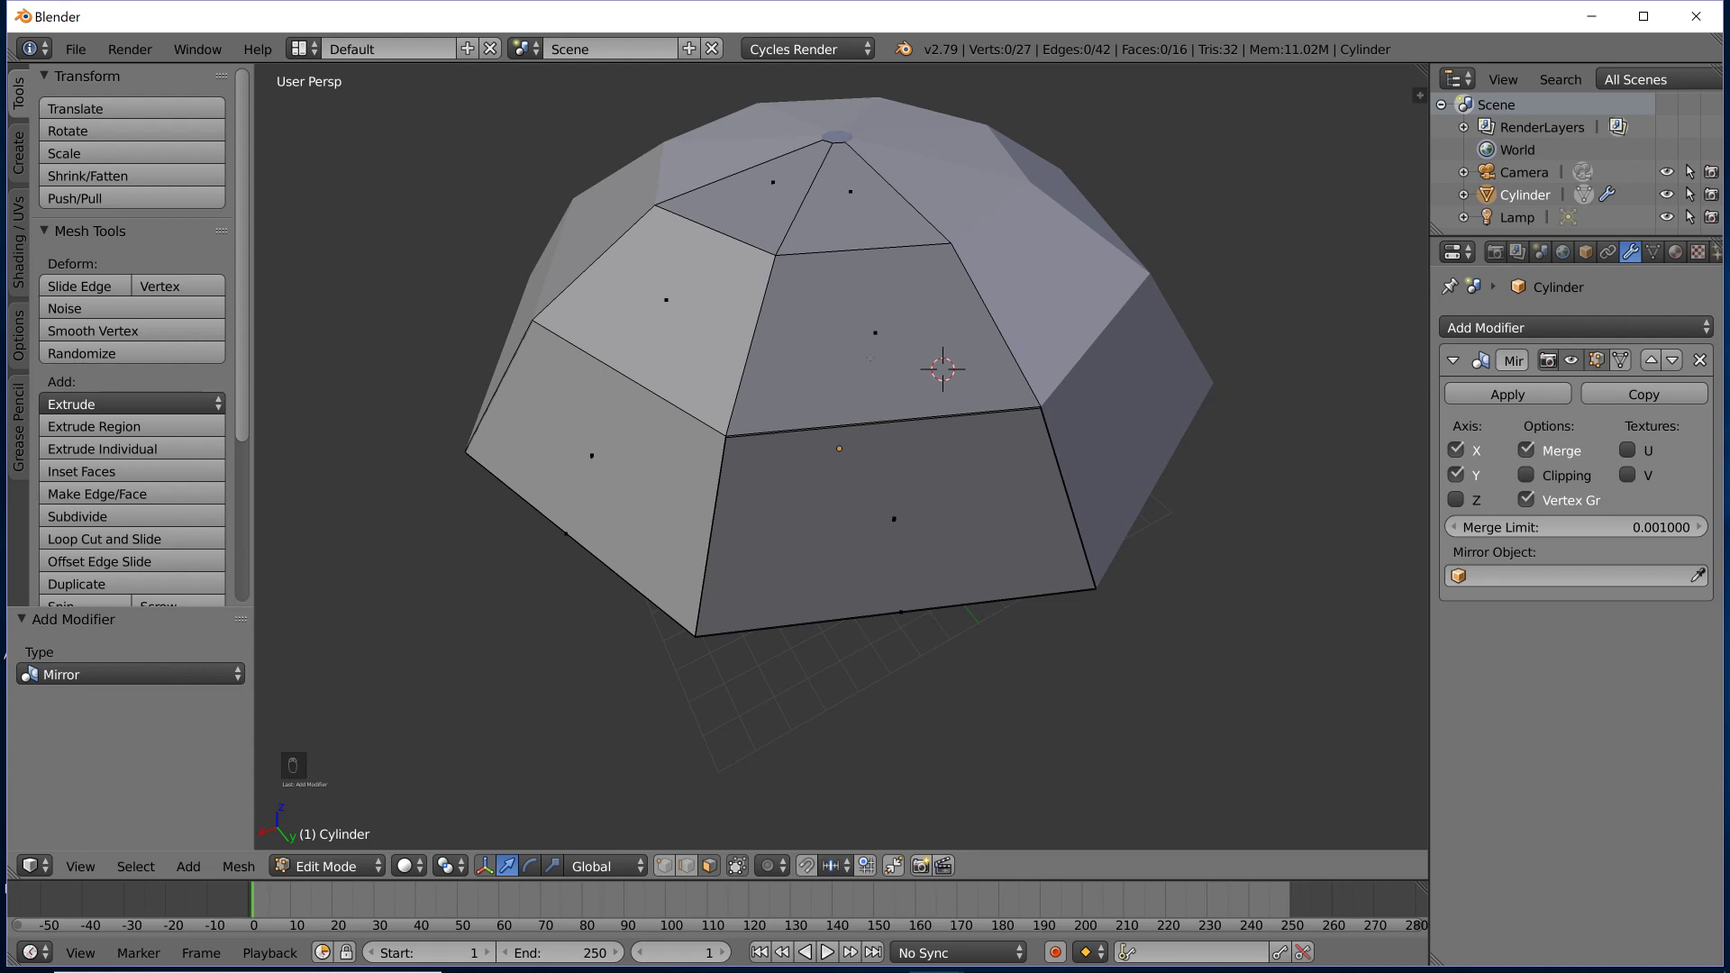
scroll(863, 361, down, 4)
middle_drag(675, 408, 752, 416)
scroll(751, 416, up, 4)
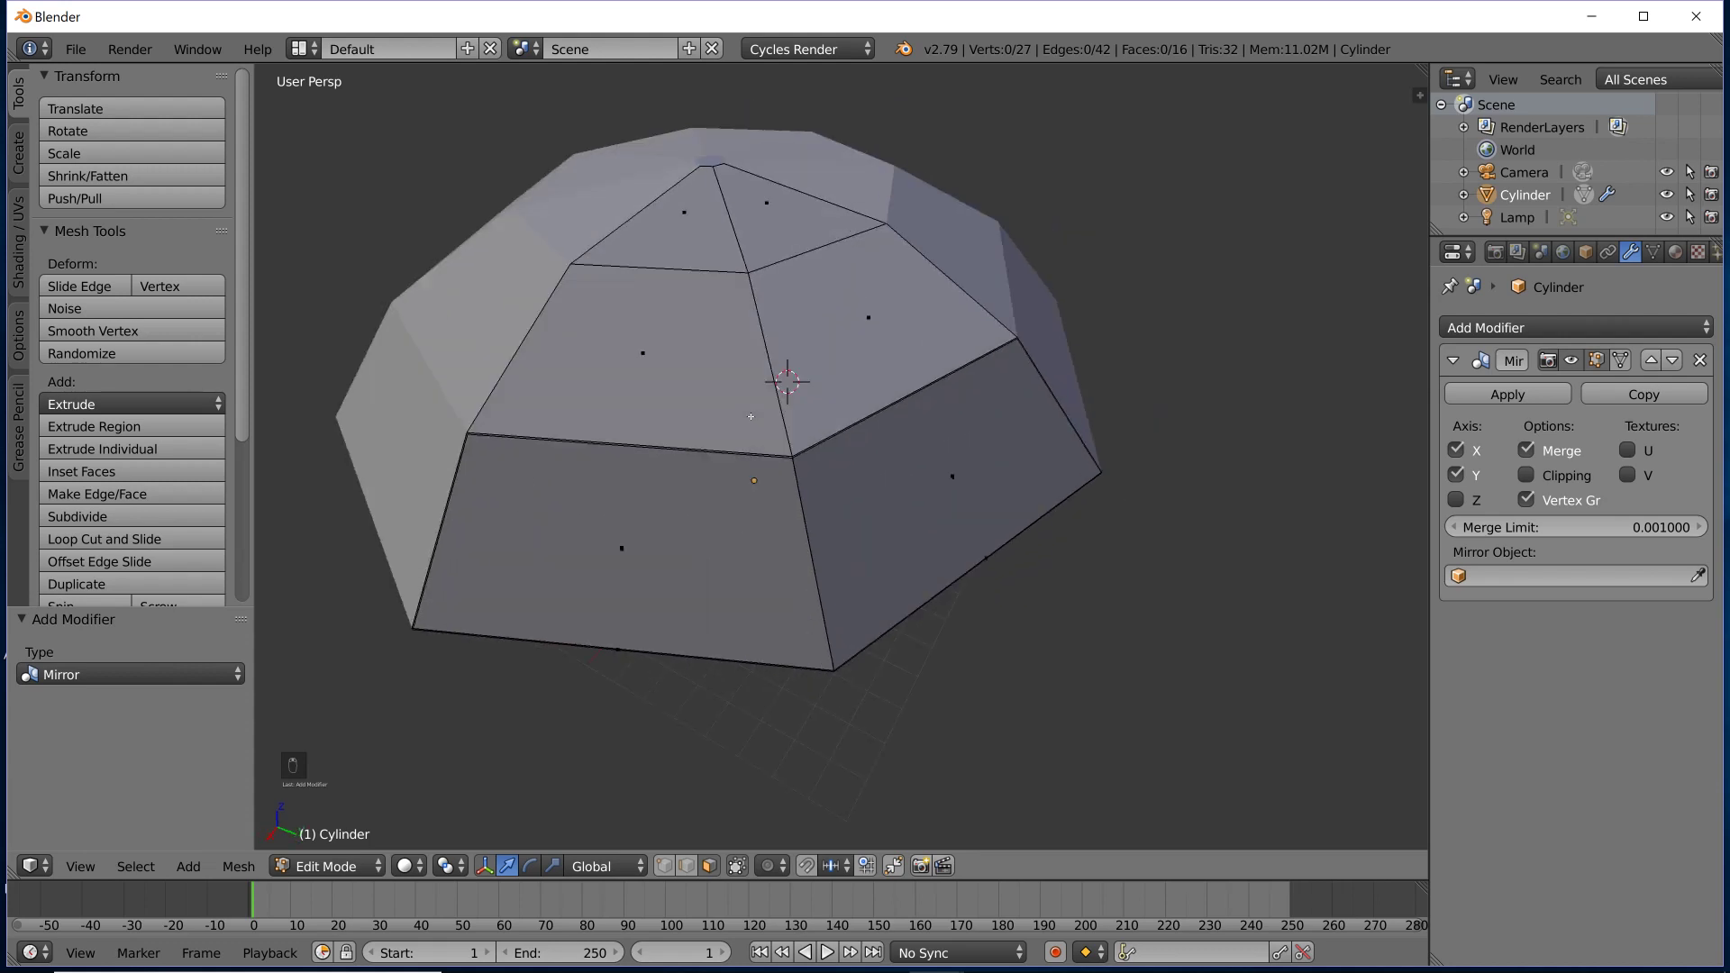
key(ctrl+r)
right_click(674, 310)
scroll(676, 342, down, 3)
middle_drag(681, 469, 760, 392)
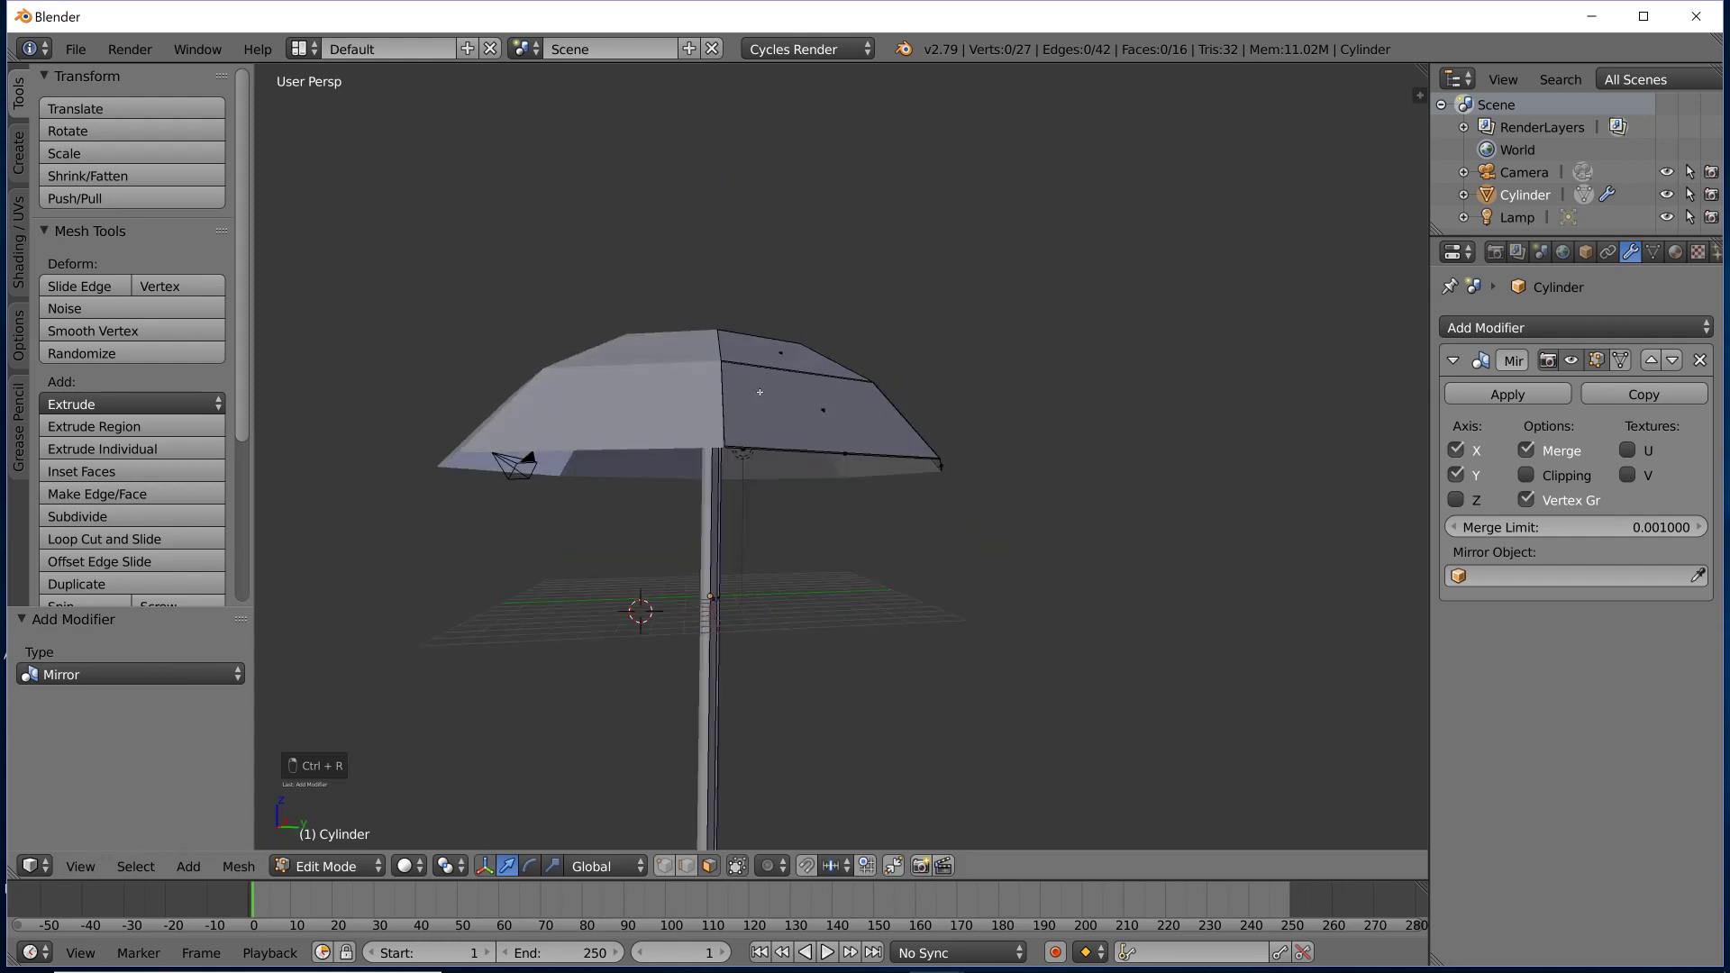
mouse_move(807, 455)
middle_down()
mouse_move(804, 392)
mouse_move(739, 509)
mouse_move(845, 528)
mouse_move(835, 455)
middle_up()
scroll(803, 392, up, 3)
scroll(845, 528, up, 3)
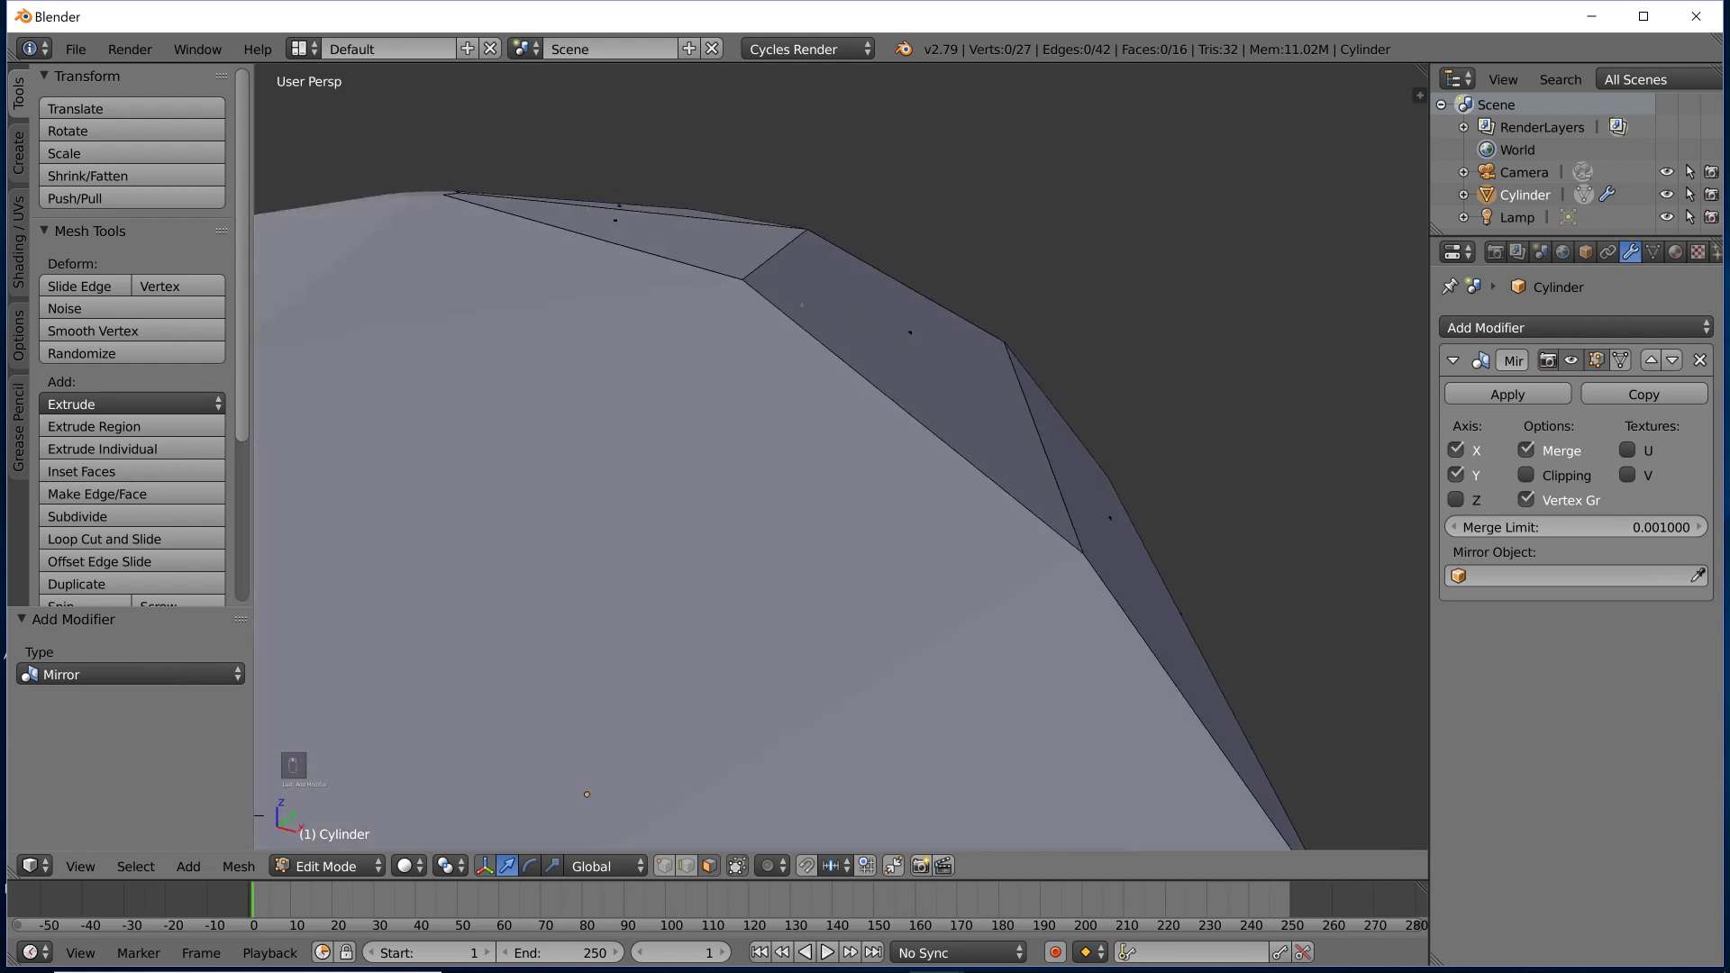
middle_drag(836, 360, 748, 365)
Add two evenly spaced loop cuts running from apex to rim in each of the quarter's two canopy segments.
key(ctrl+r)
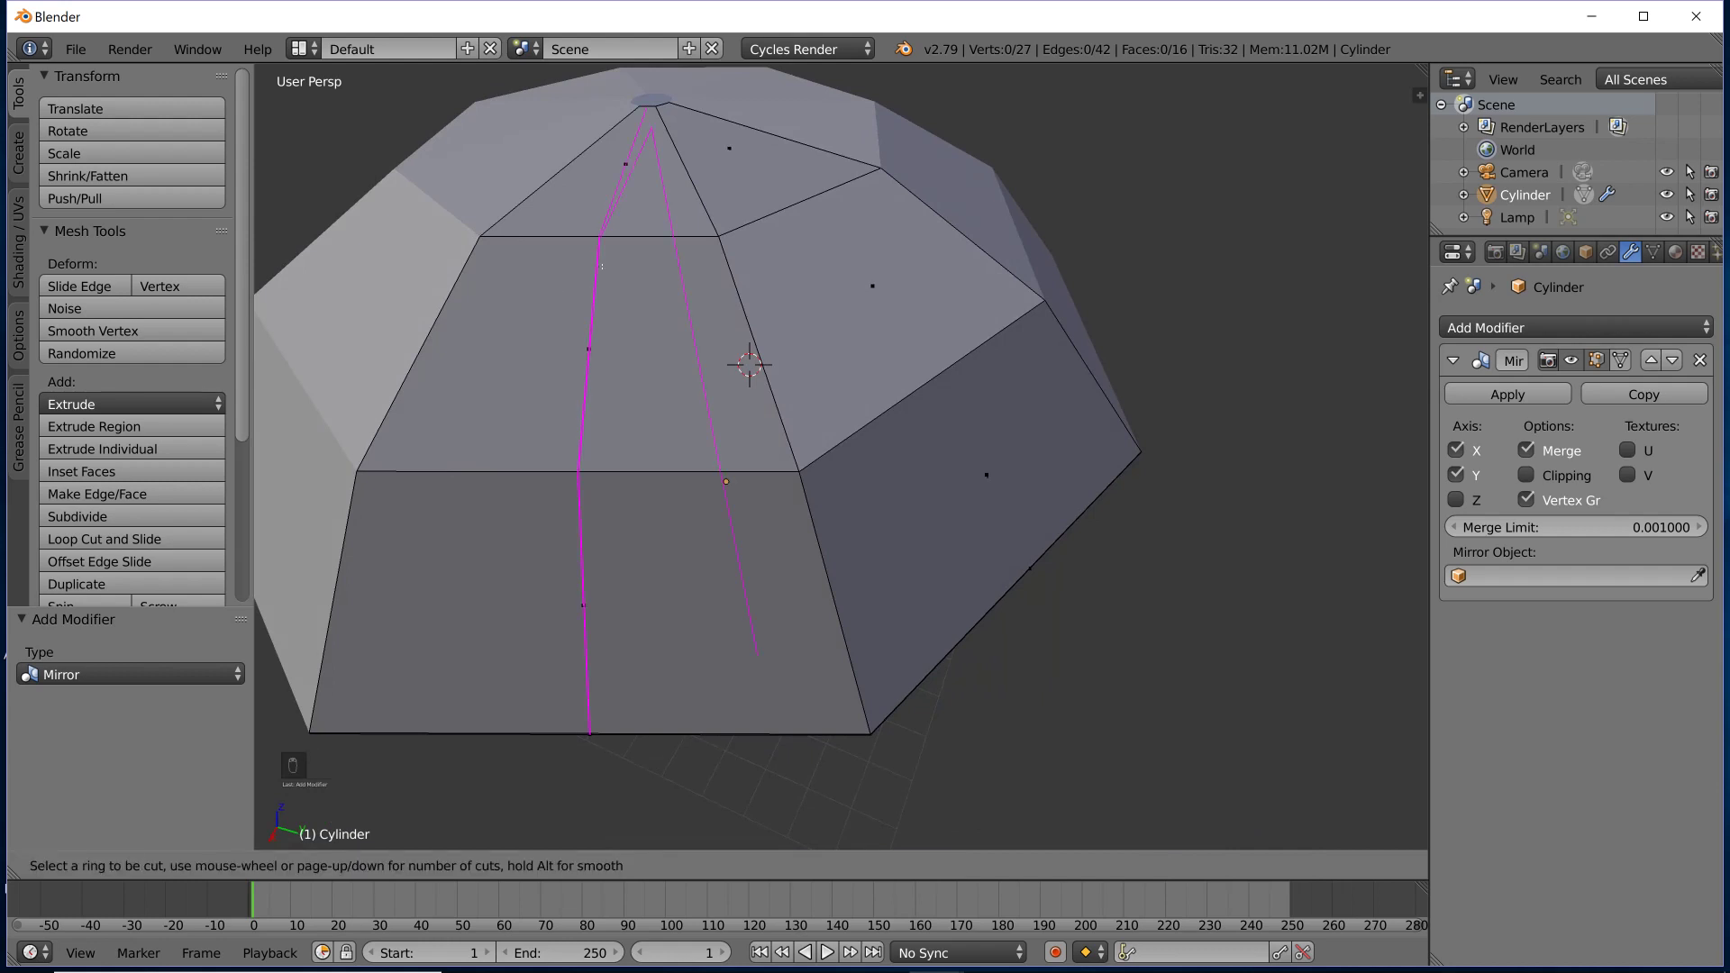
scroll(602, 266, up, 1)
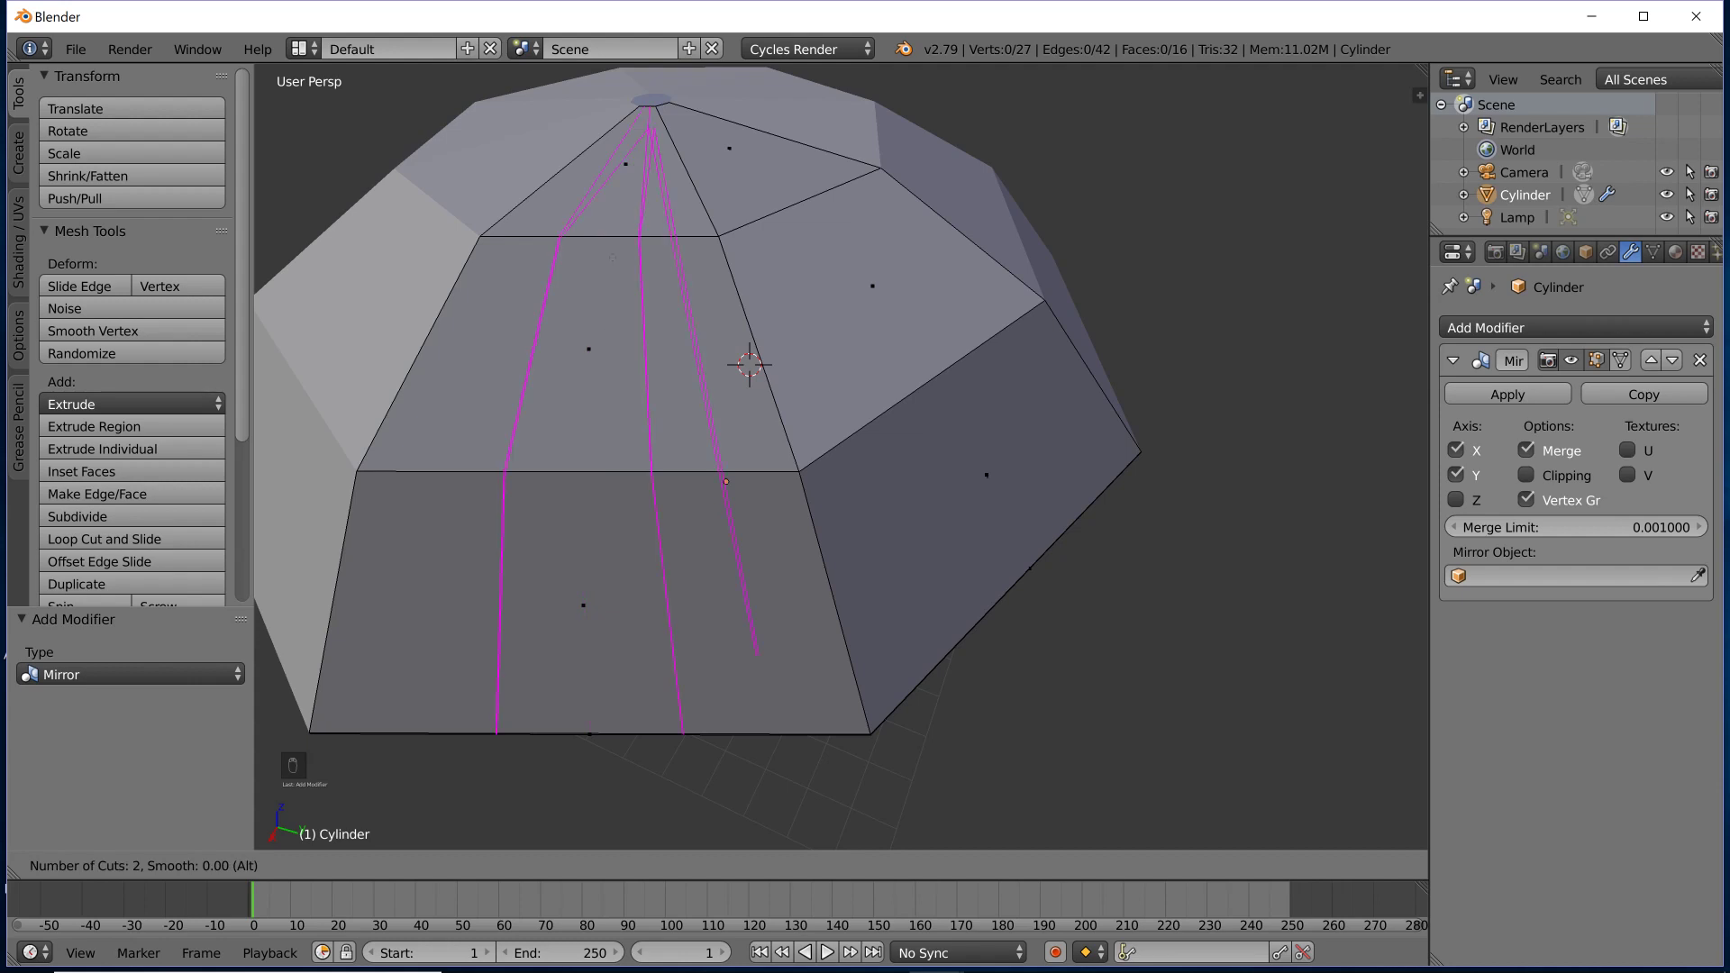
click(612, 258)
right_click(615, 258)
key(ctrl+r)
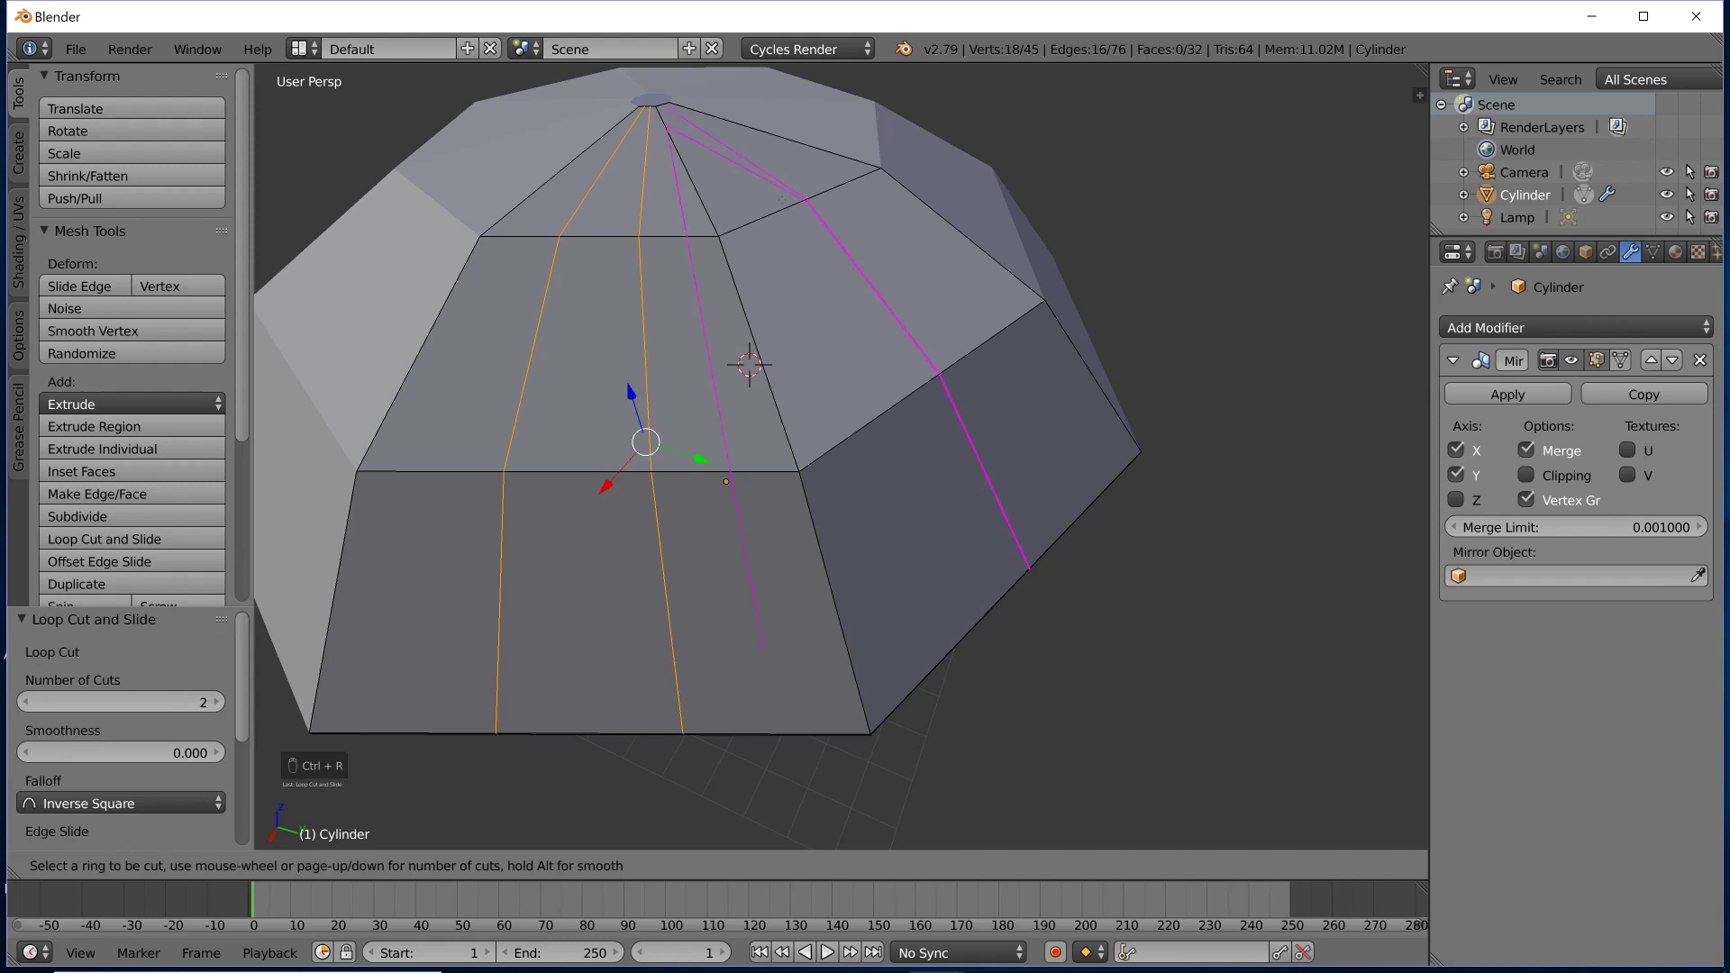
scroll(782, 200, up, 1)
click(782, 200)
right_click(782, 200)
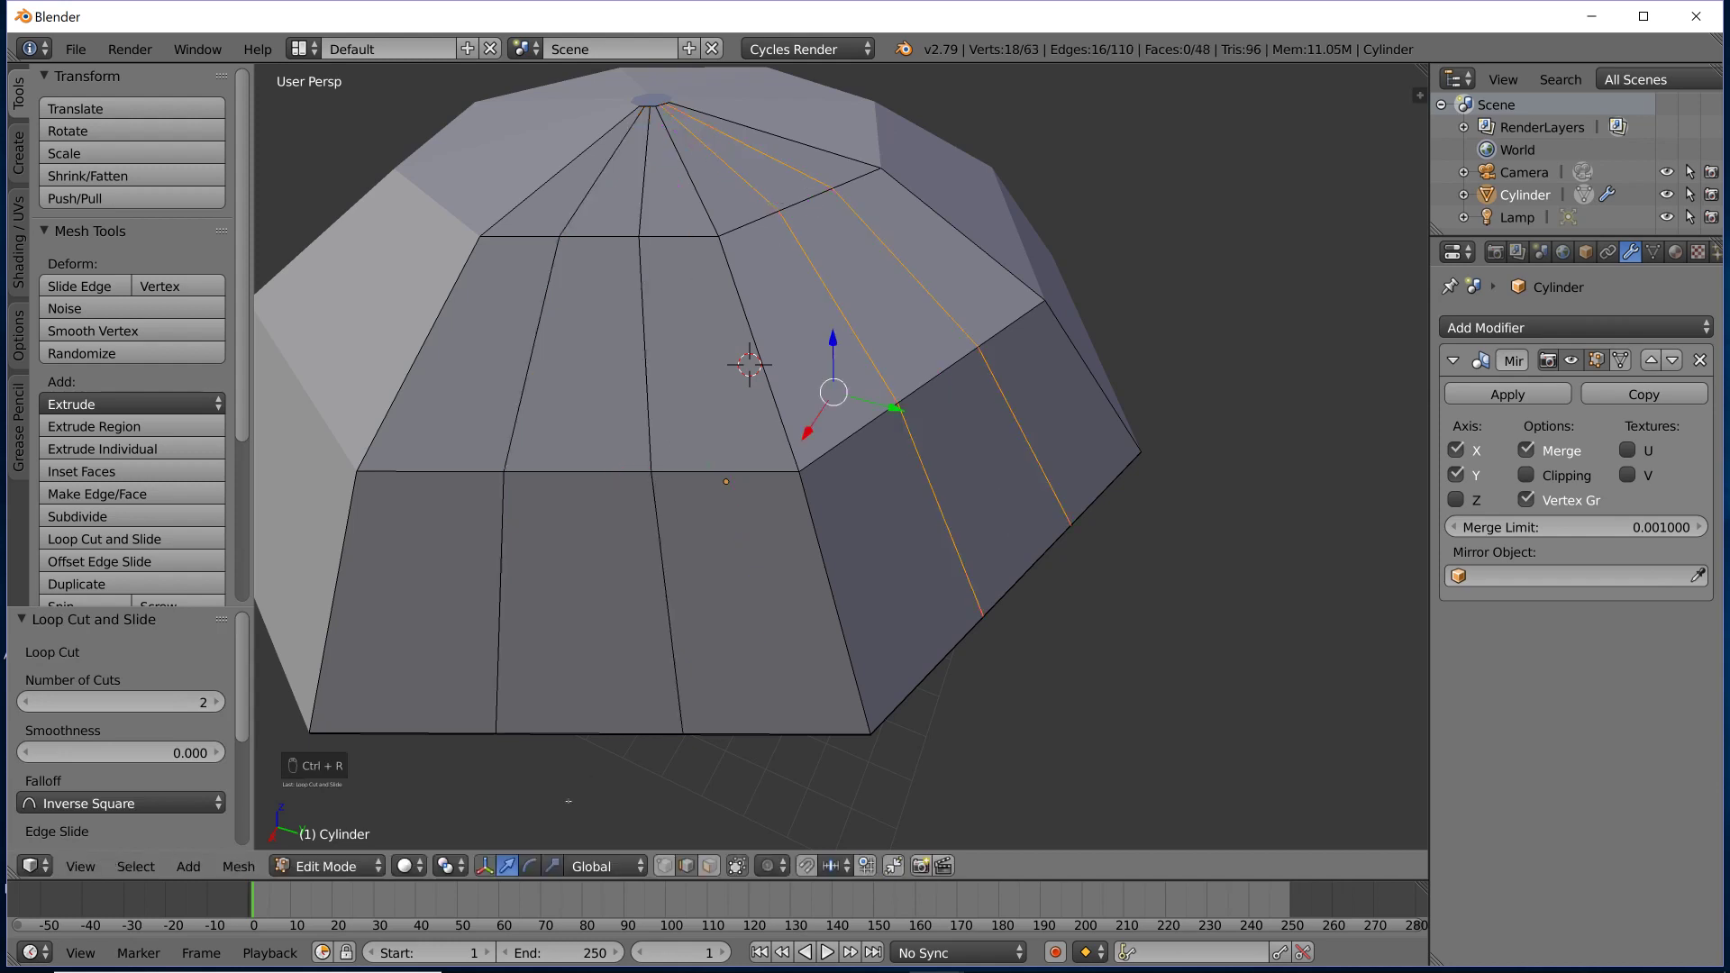
In face select mode, select the three outer faces of one canopy segment's middle strip, from apex to rim.
click(710, 866)
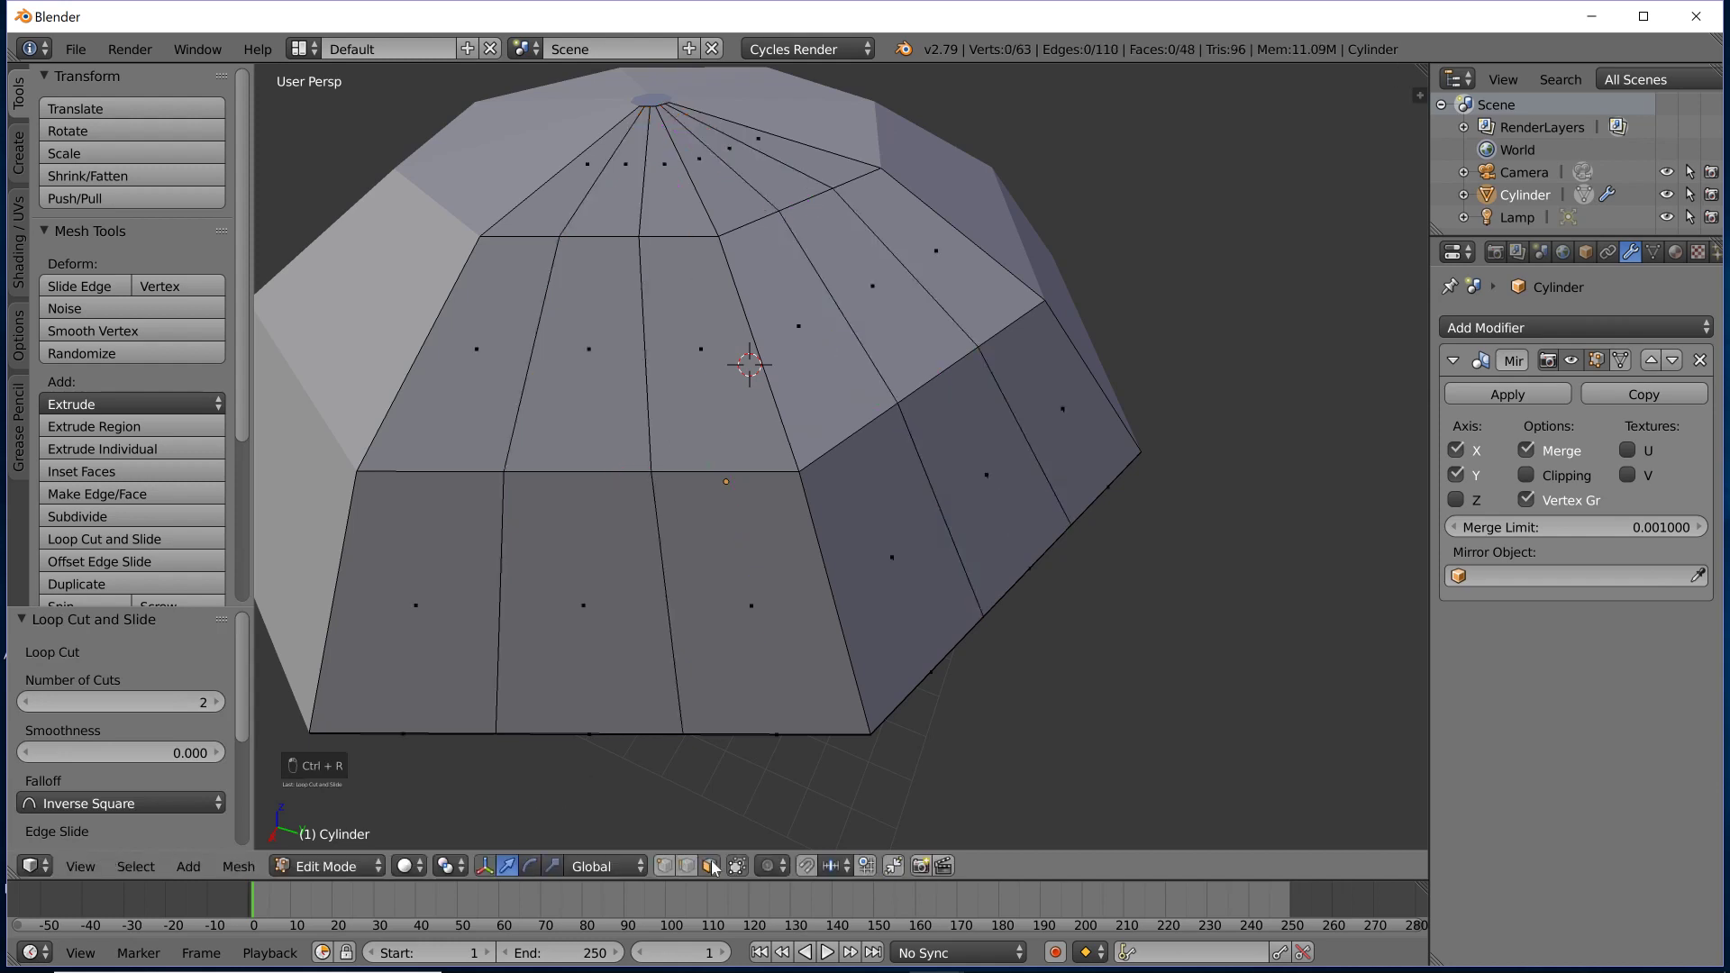
right_click(615, 225)
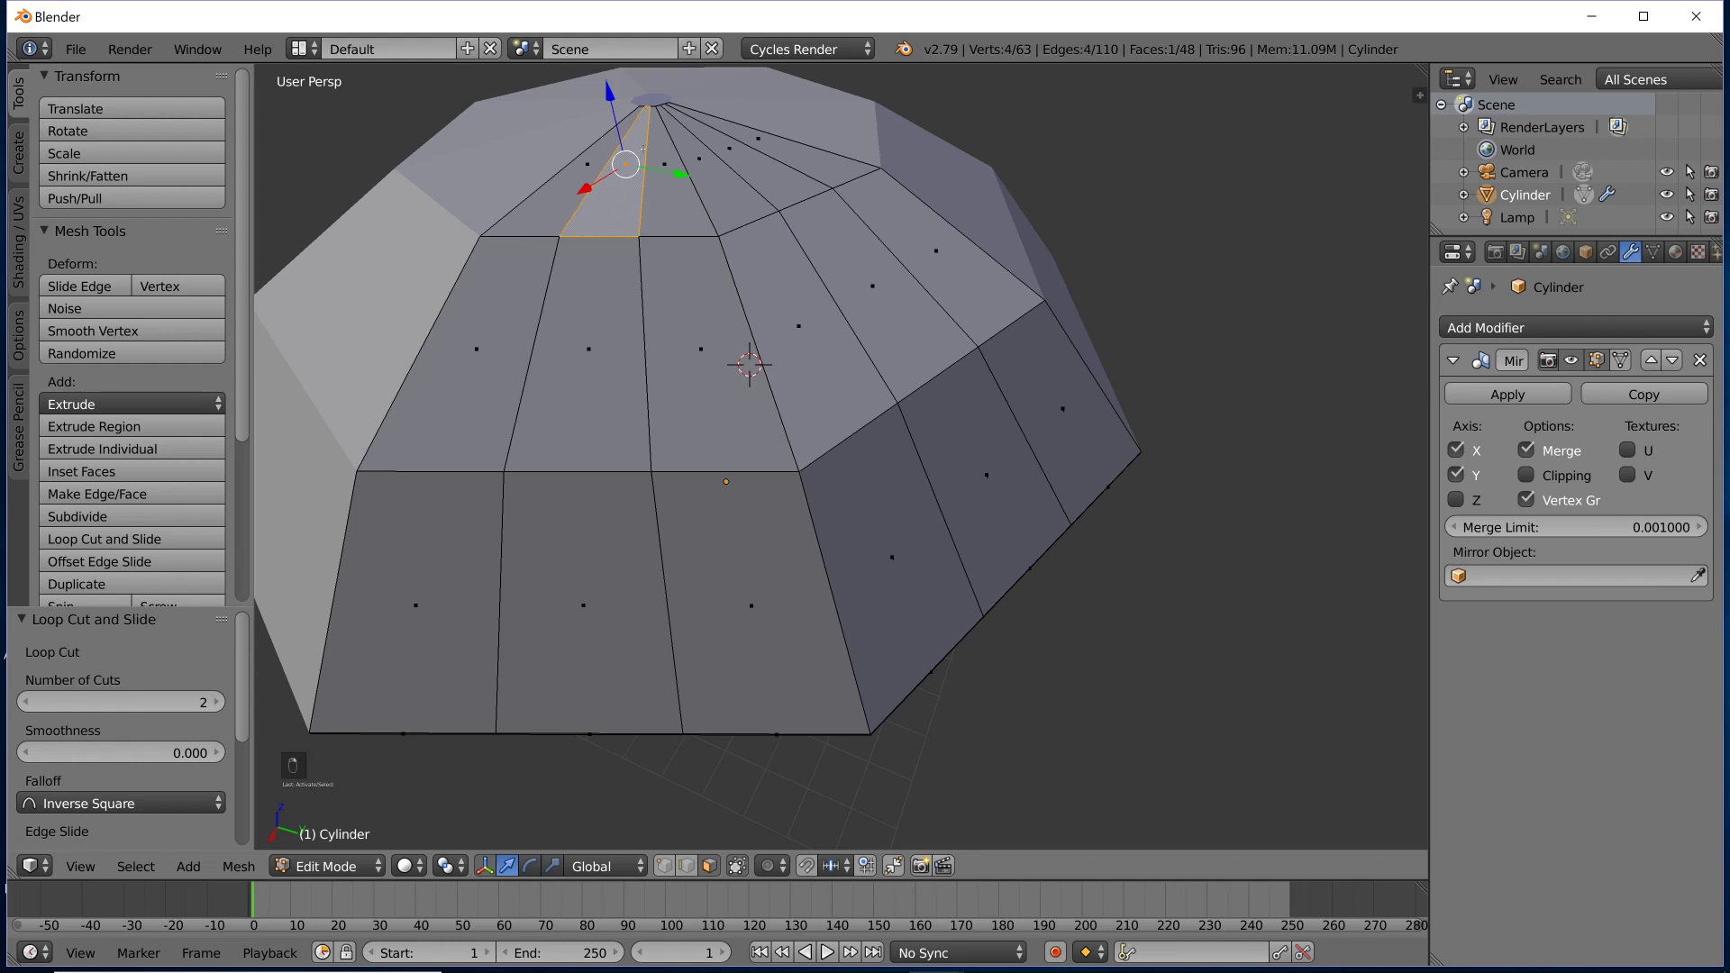
scroll(849, 271, down, 2)
middle_drag(849, 270, 876, 329)
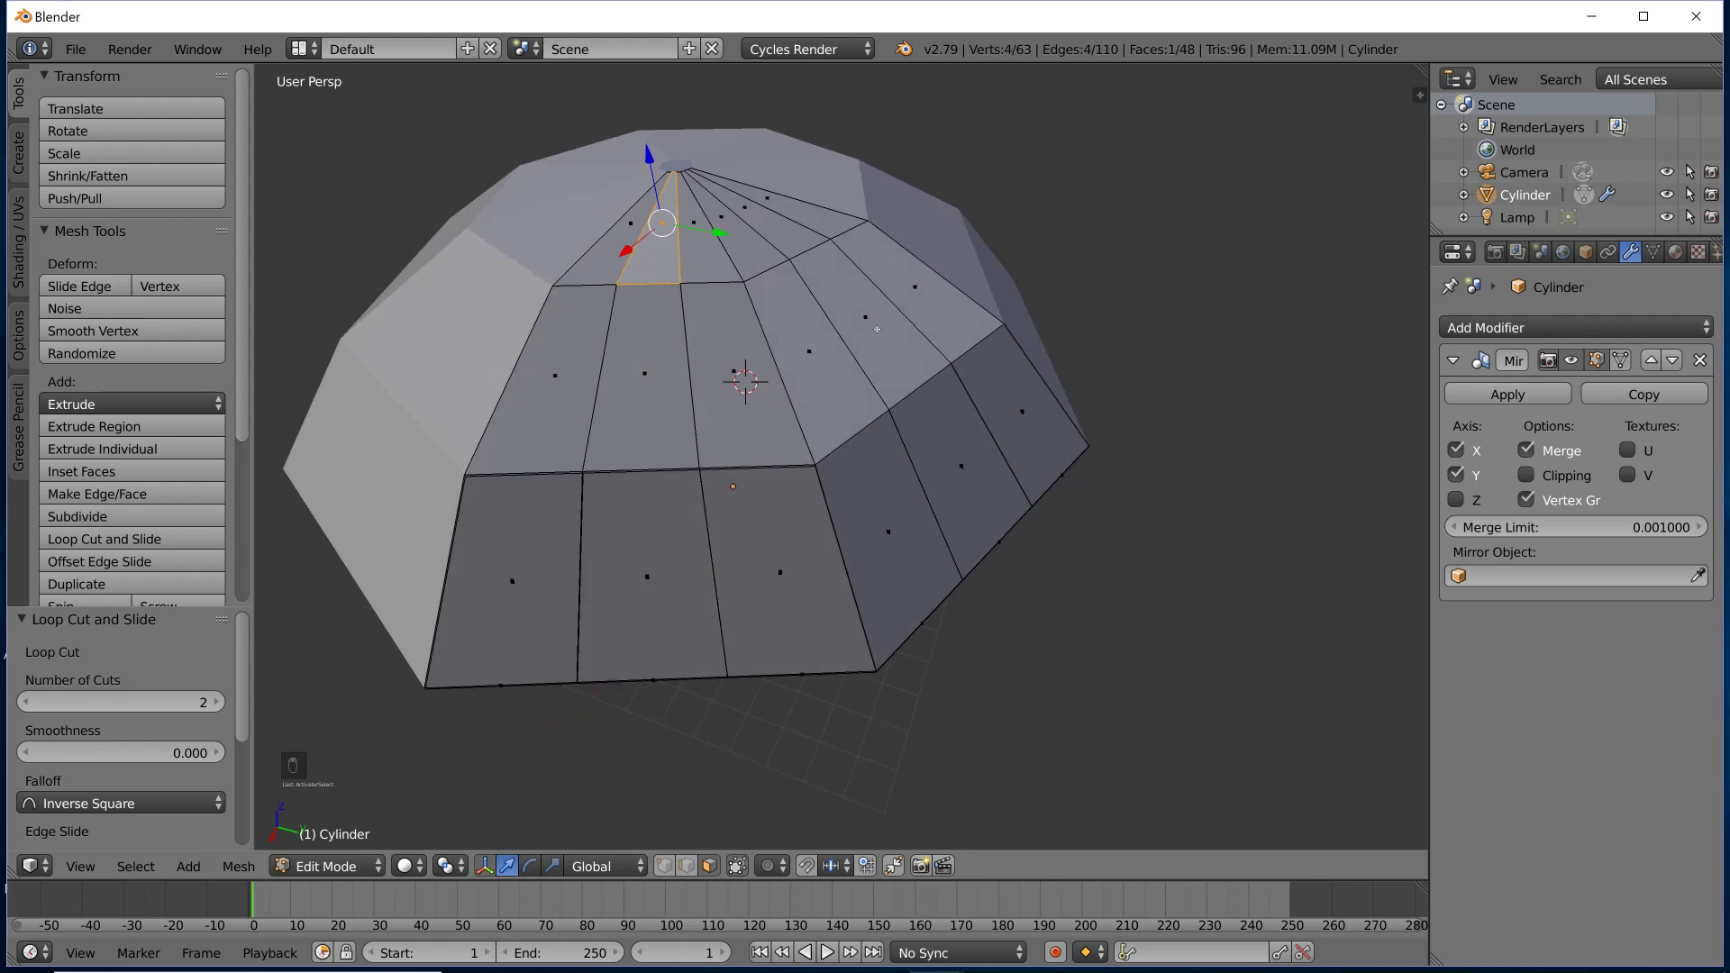
shift+right_click(651, 349)
shift+right_click(626, 560)
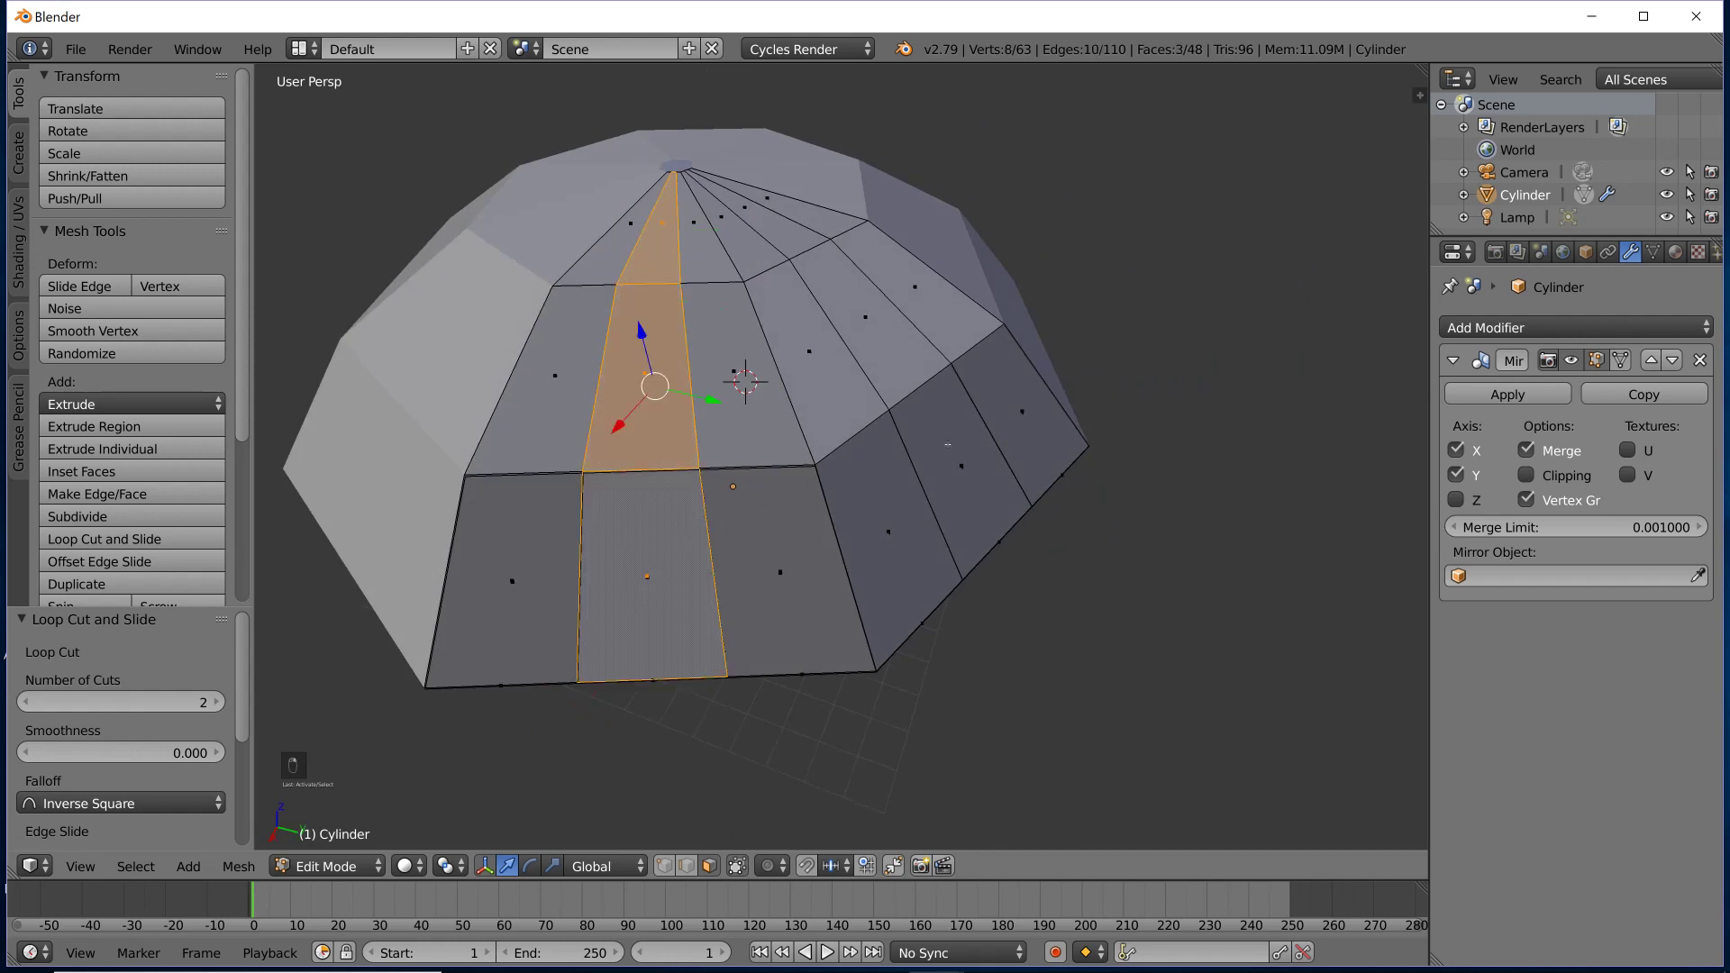
Add the second canopy segment's three outer middle-strip faces and the thin rim faces of both middle strips to the selection.
shift+right_click(959, 469)
shift+right_click(890, 329)
shift+right_click(813, 315)
scroll(717, 515, up, 8)
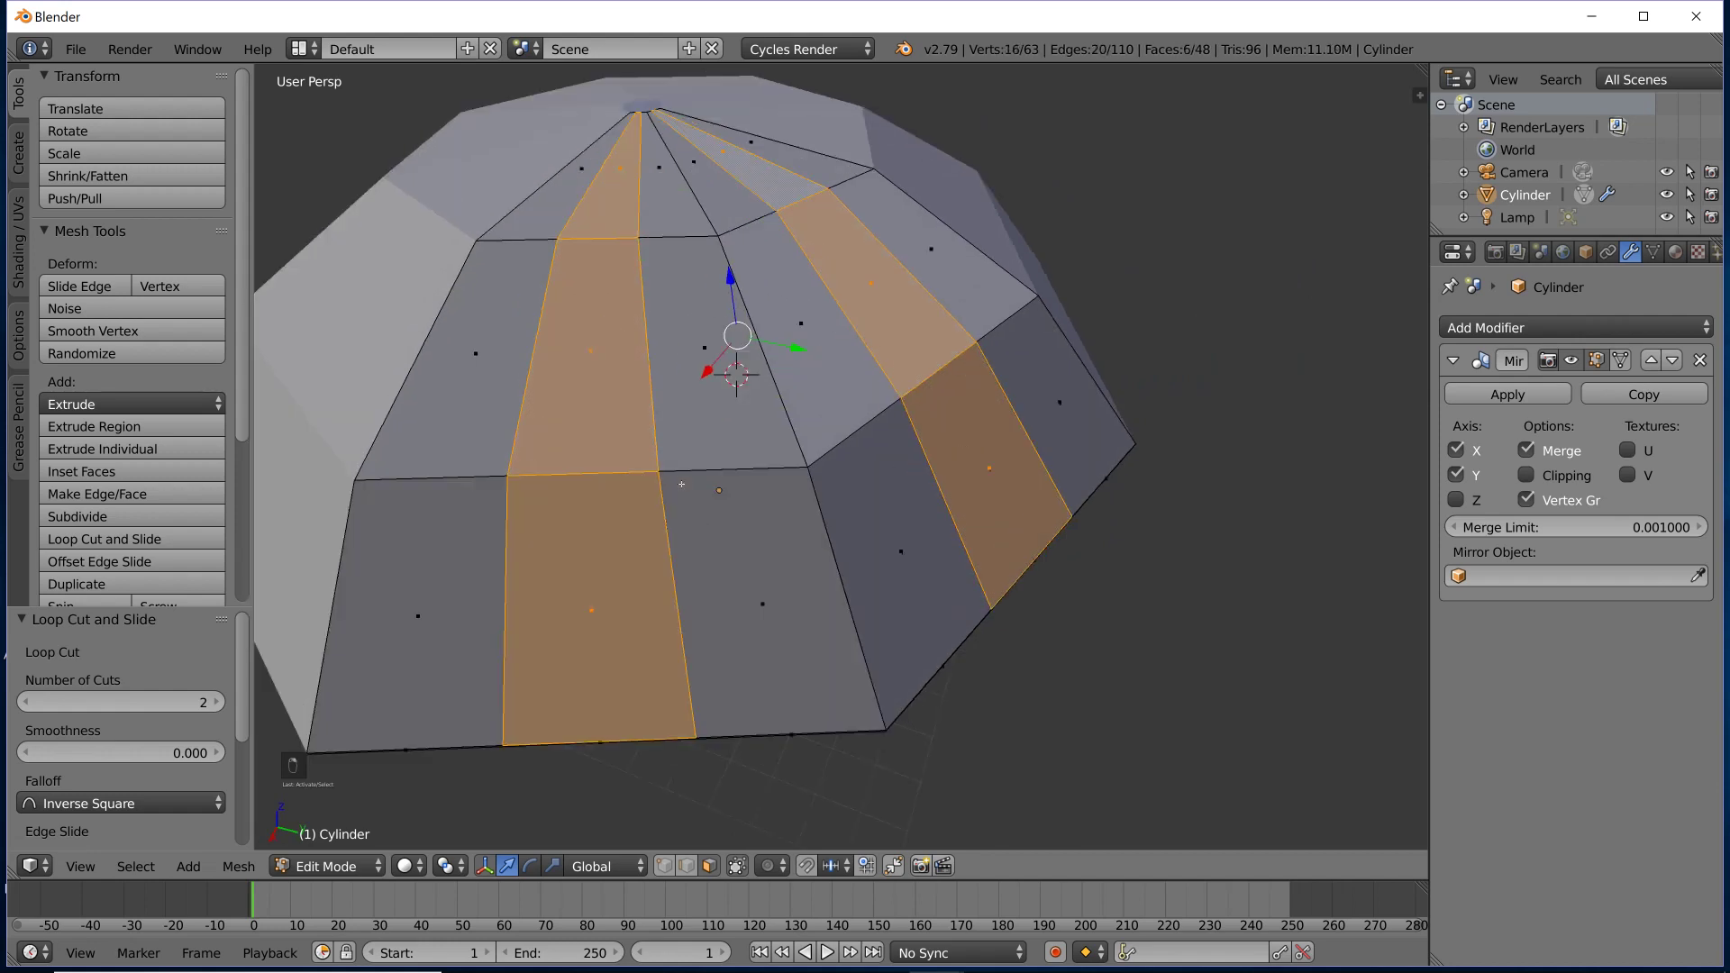
middle_drag(717, 516, 680, 445)
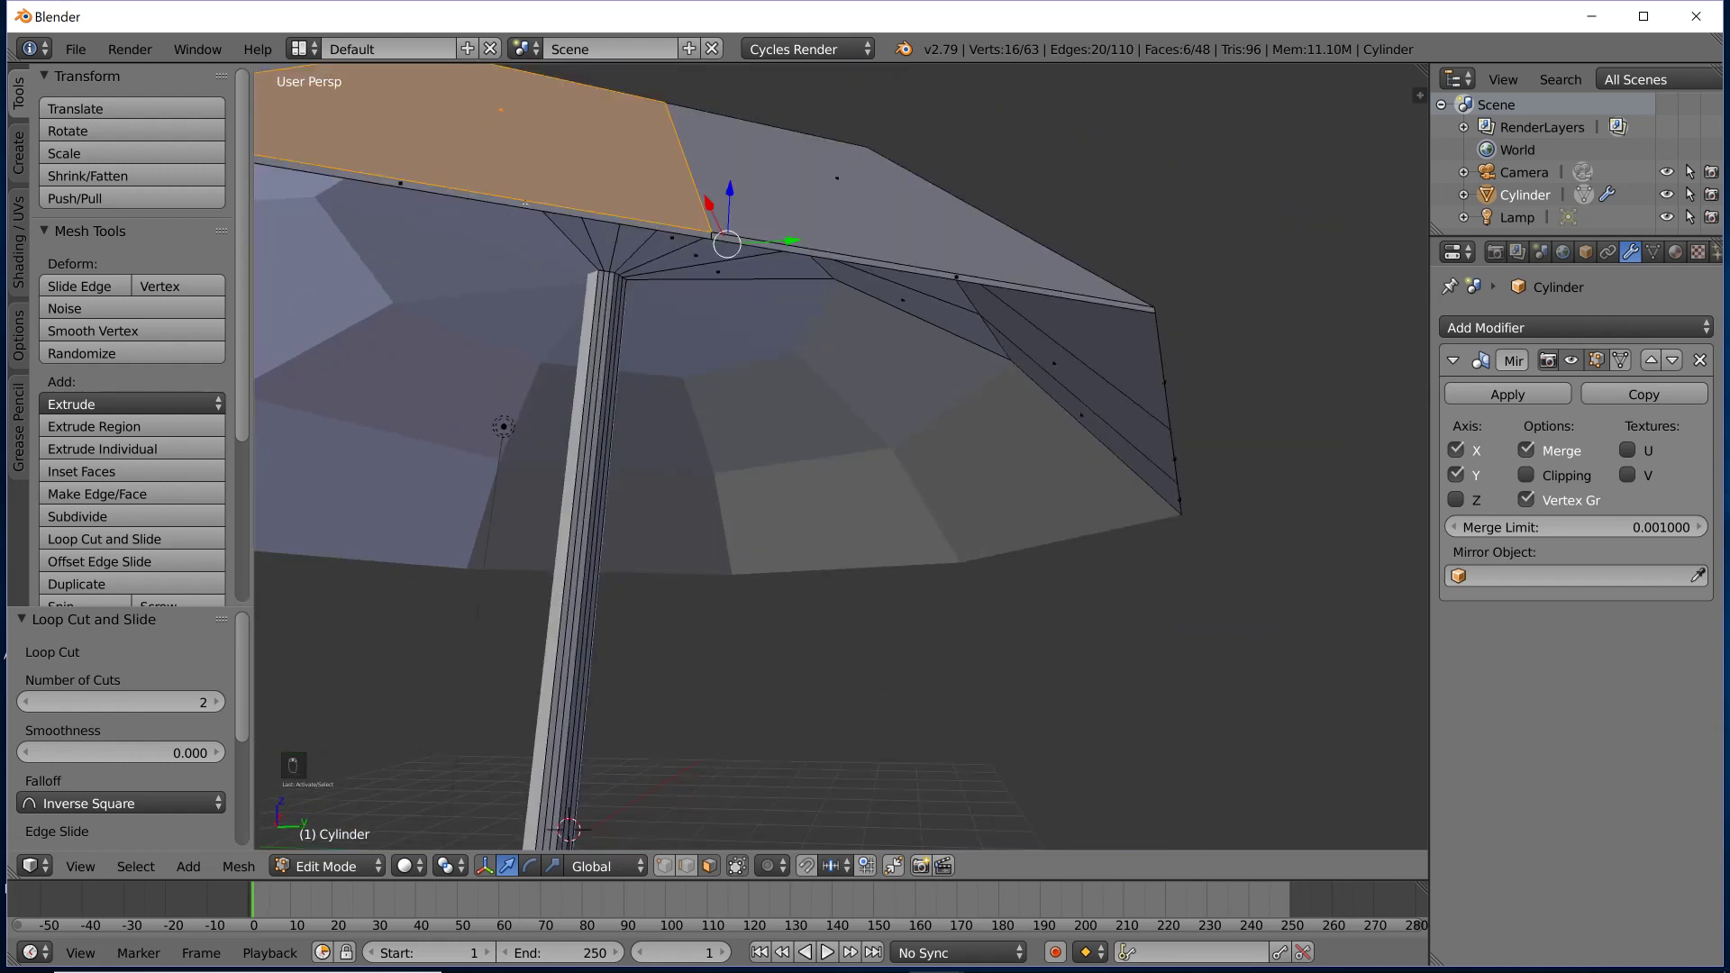
shift+right_click(526, 203)
middle_drag(1161, 354, 955, 378)
shift+right_click(939, 289)
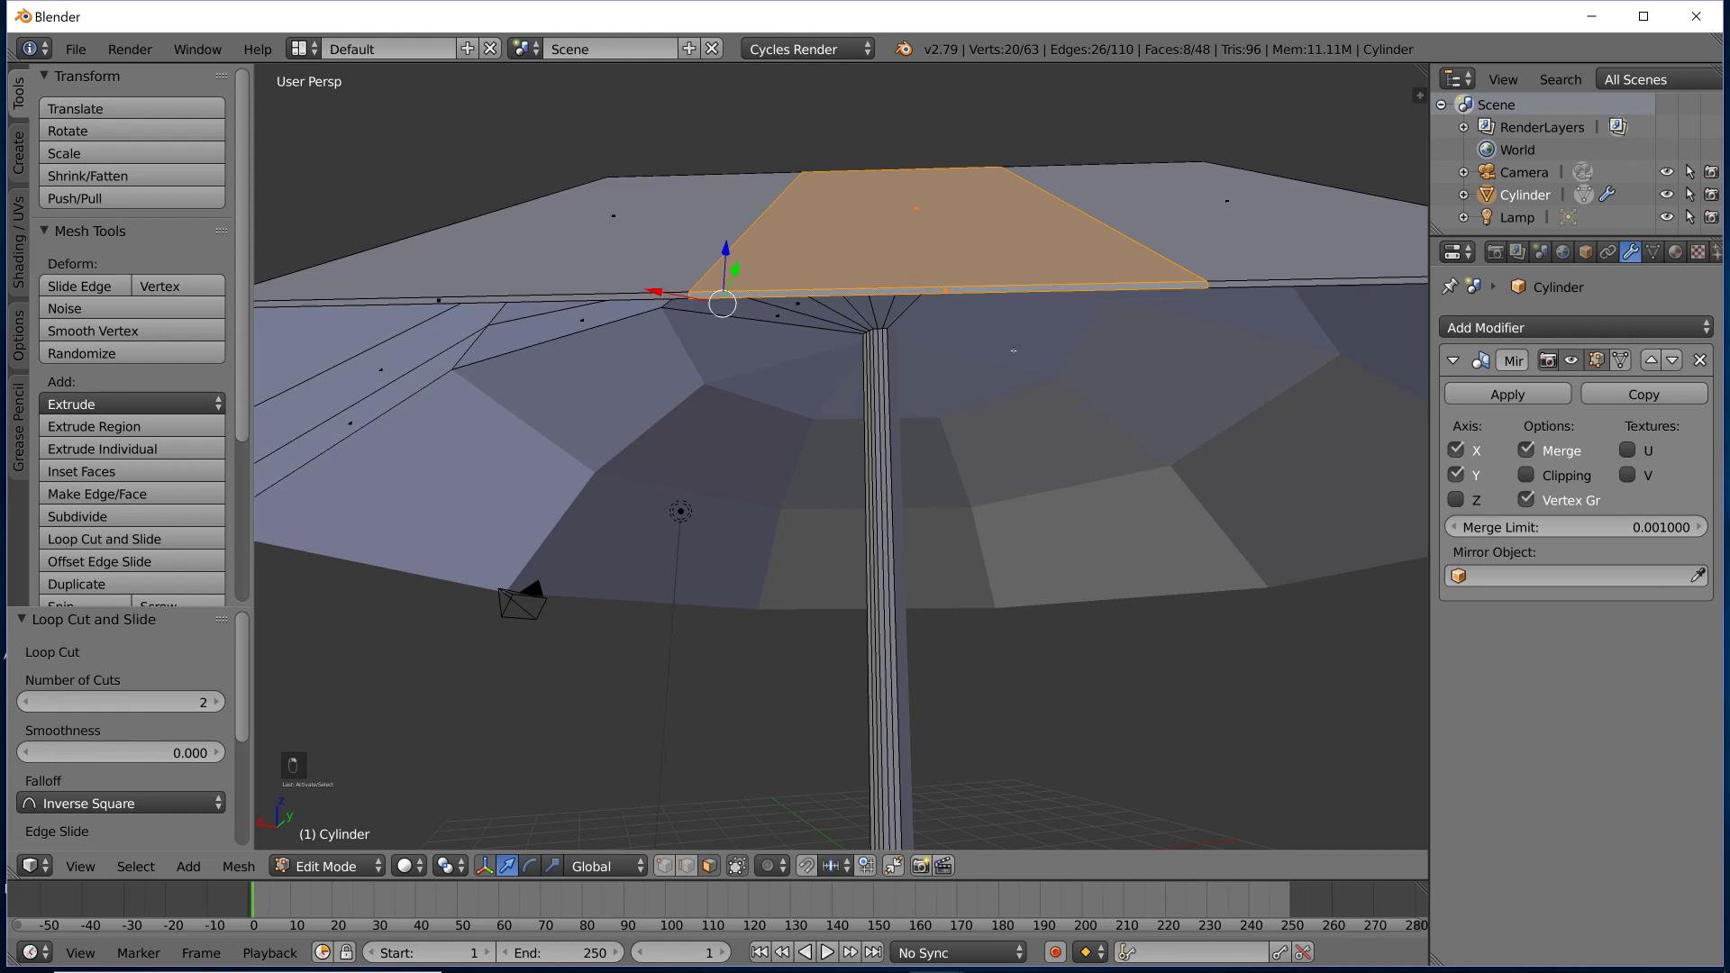
Add the three underside faces of each canopy segment's middle strip to the selection.
middle_drag(940, 295, 978, 254)
shift+right_click(836, 381)
shift+right_click(881, 293)
shift+right_click(924, 197)
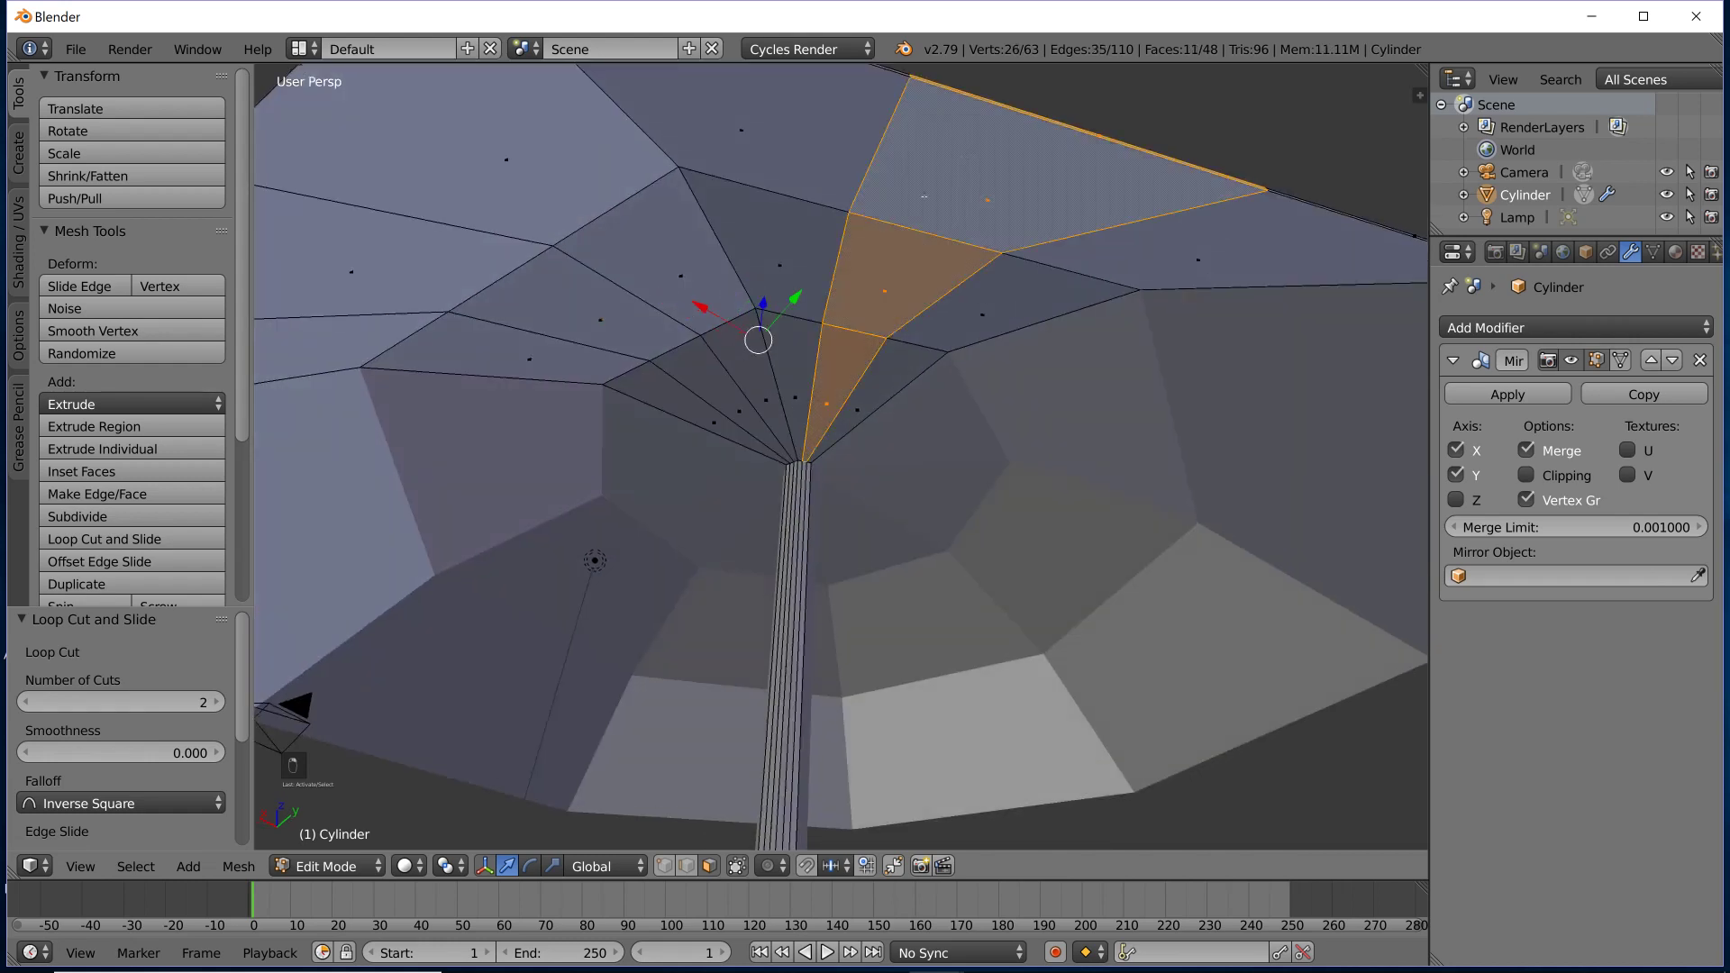
shift+right_click(690, 377)
shift+right_click(577, 307)
shift+right_click(405, 261)
Move the selected middle strips of both canopy segments down along Z by about 0.093.
middle_drag(406, 261, 694, 490)
key(g)
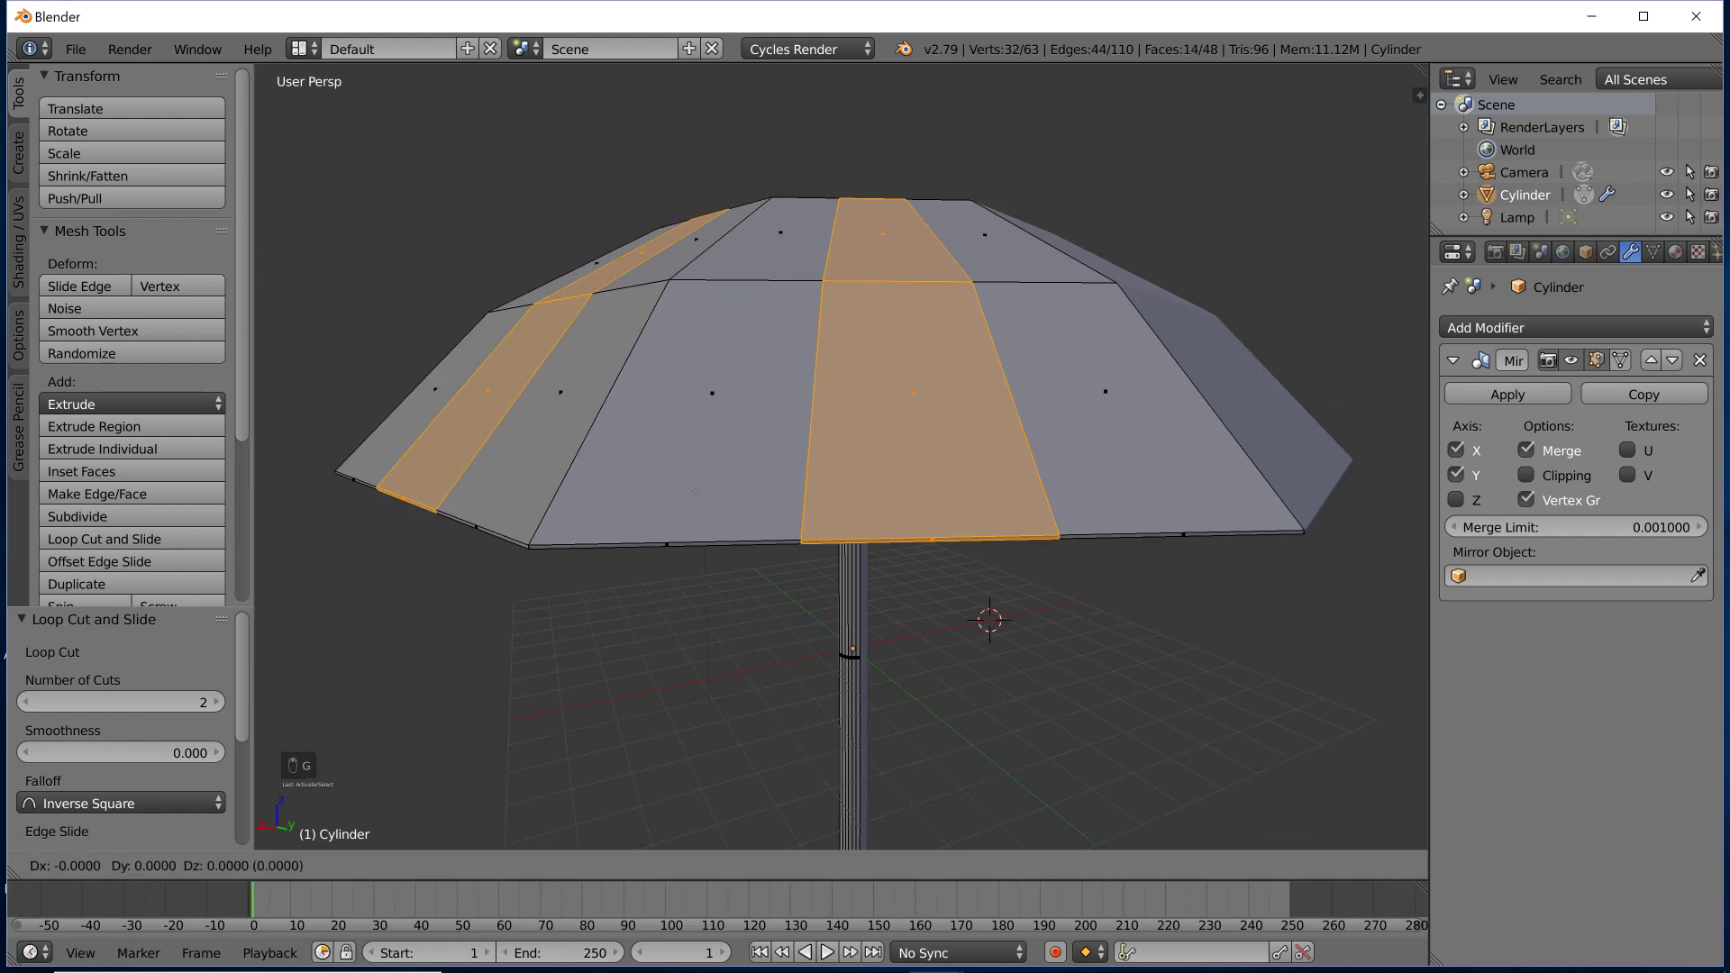
key(z)
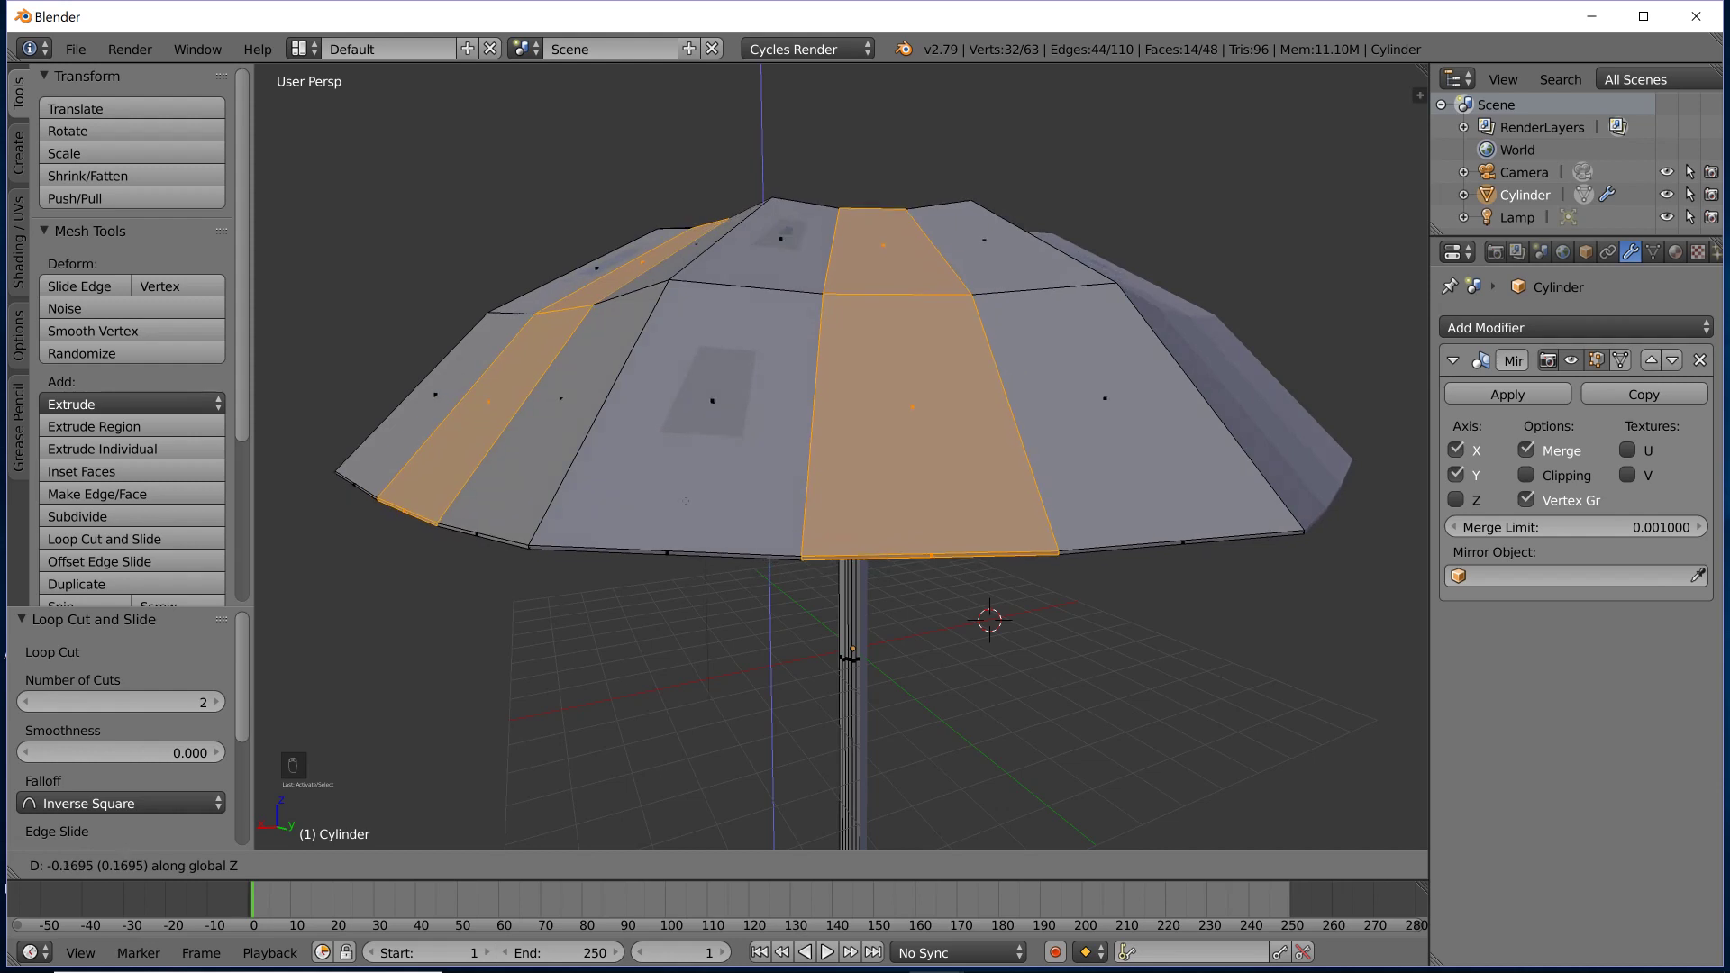
click(686, 496)
In vertex select mode, select the seven upper vertices of the quarter mesh around the canopy's apex opening.
middle_drag(686, 496, 800, 491)
scroll(800, 491, up, 5)
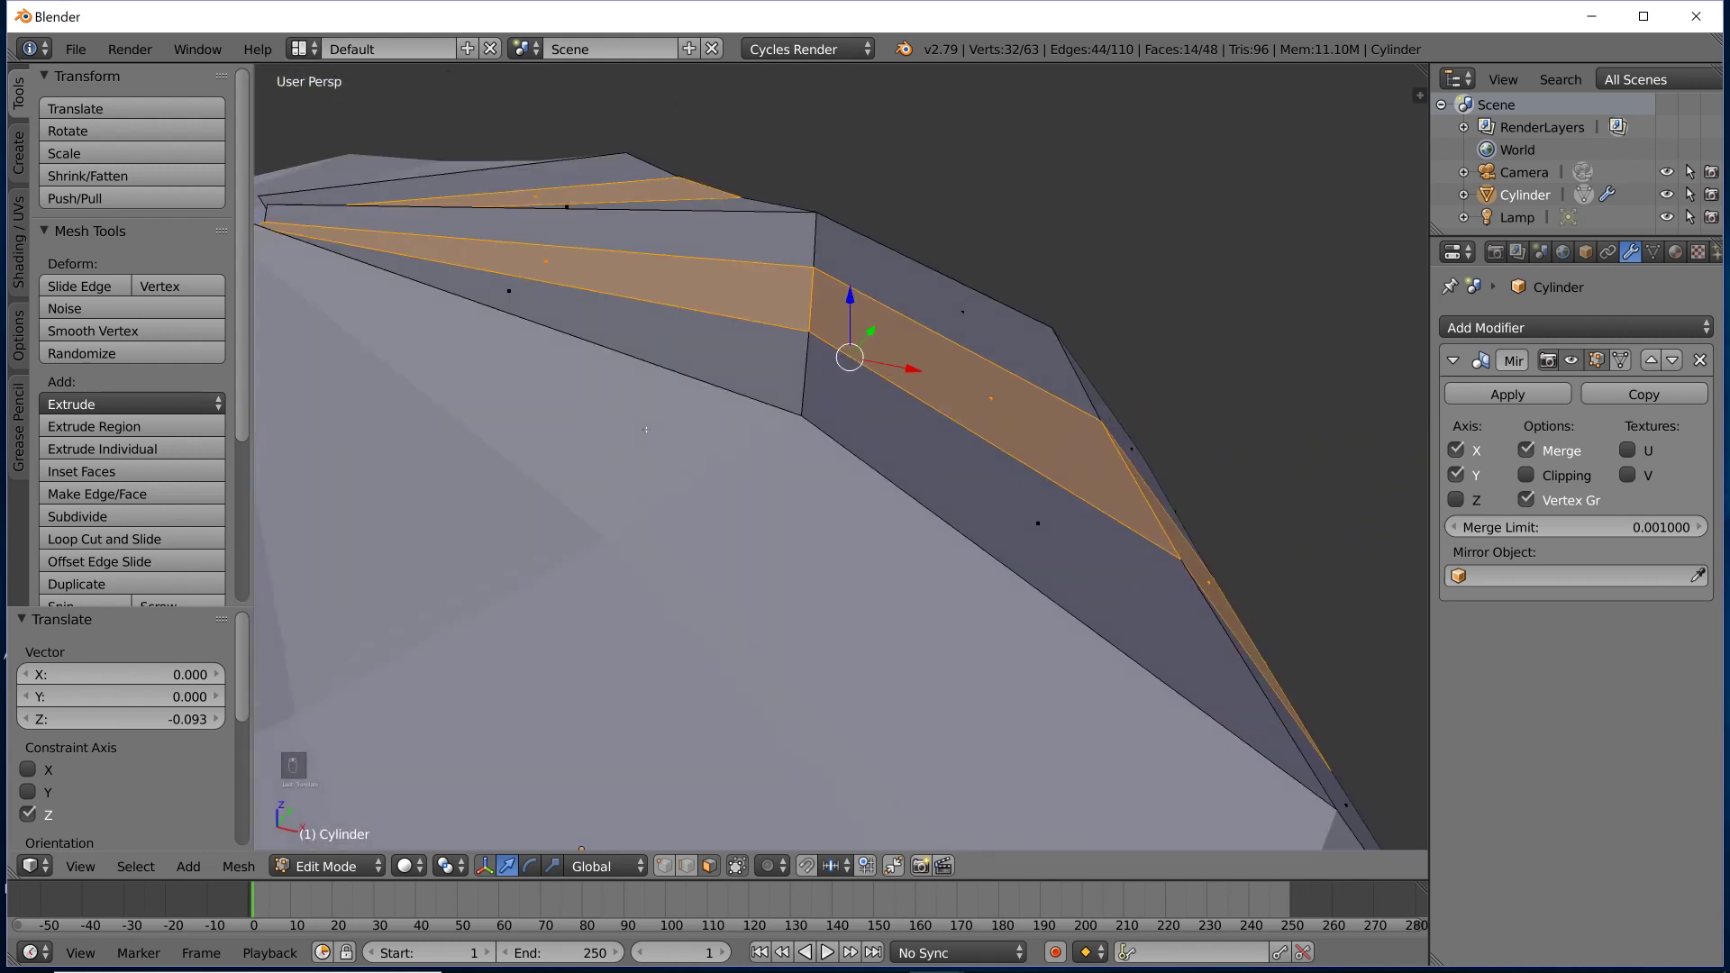
middle_drag(640, 444, 785, 475)
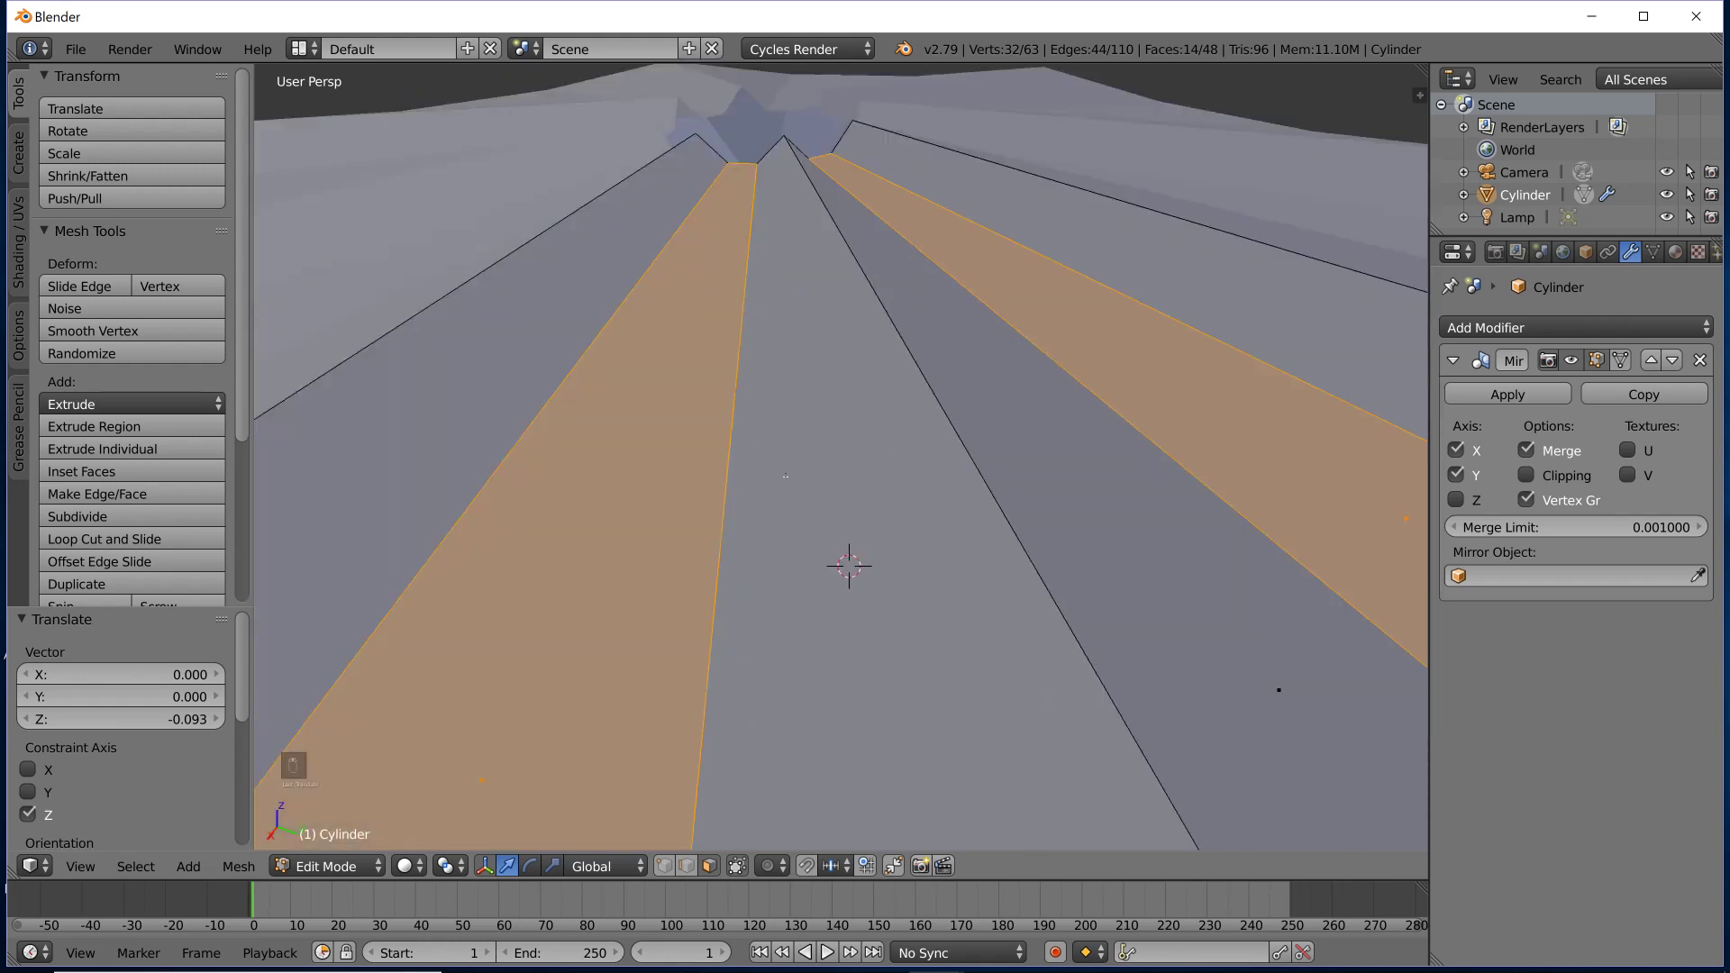
click(664, 865)
right_click(694, 135)
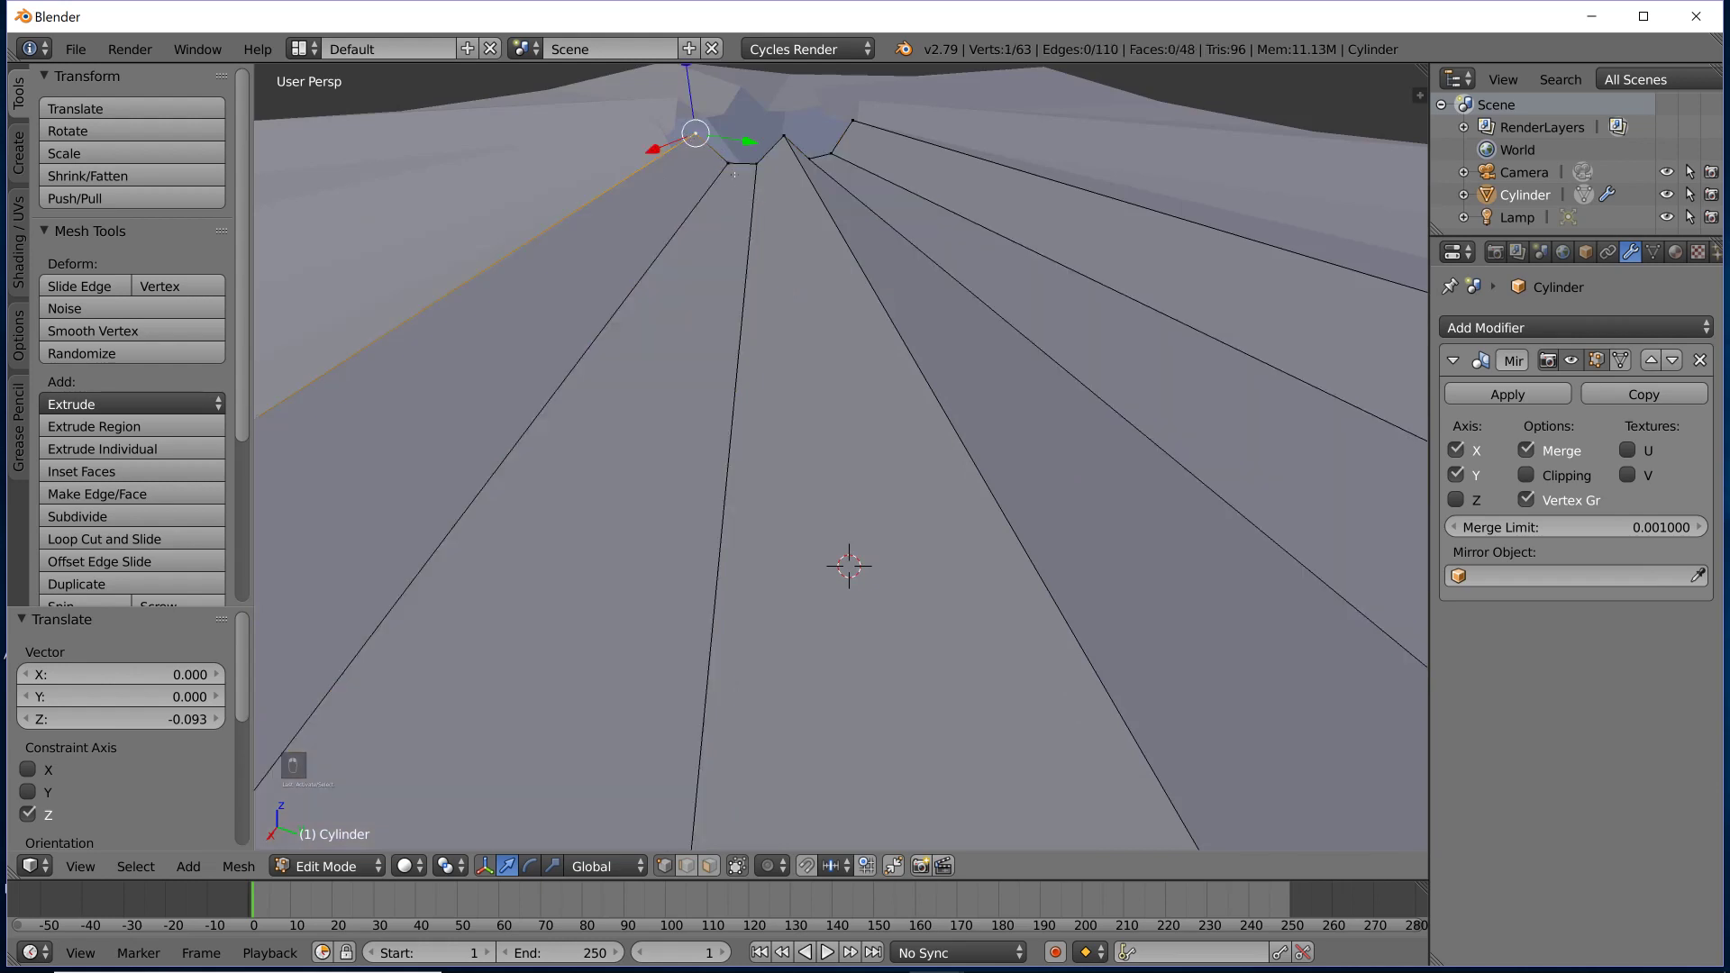
middle_drag(735, 174, 607, 475)
scroll(779, 446, up, 4)
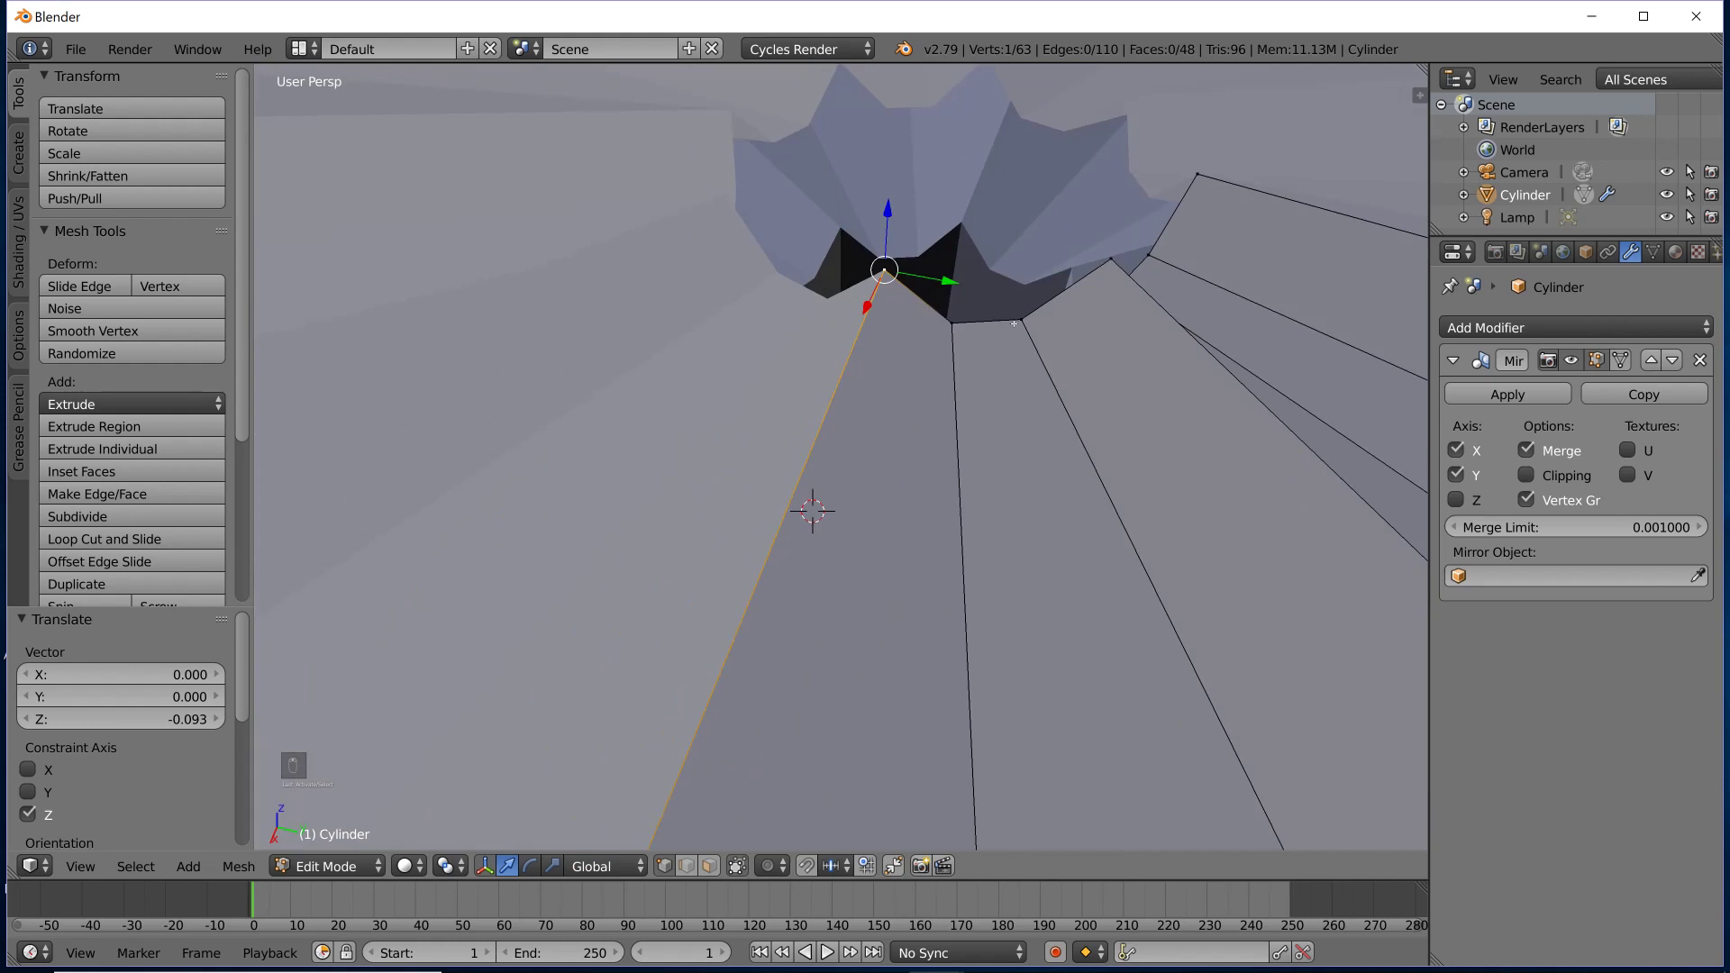
shift+right_click(951, 322)
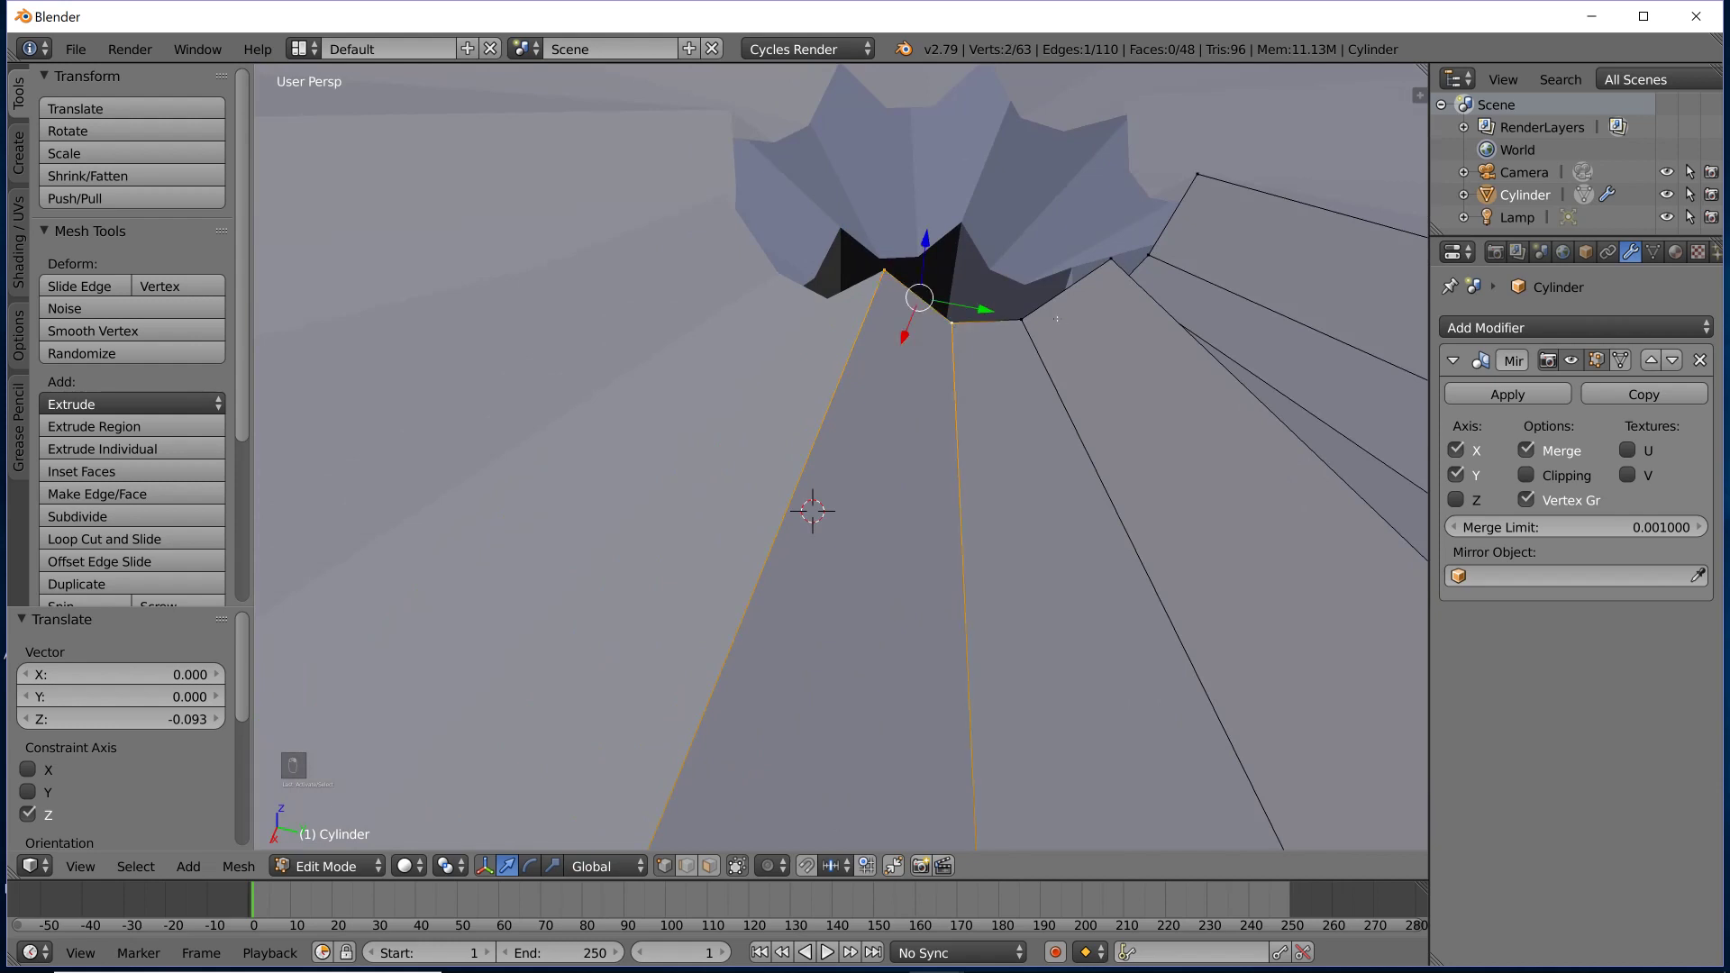
shift+right_click(1020, 319)
shift+right_click(1111, 260)
middle_drag(1111, 260, 741, 469)
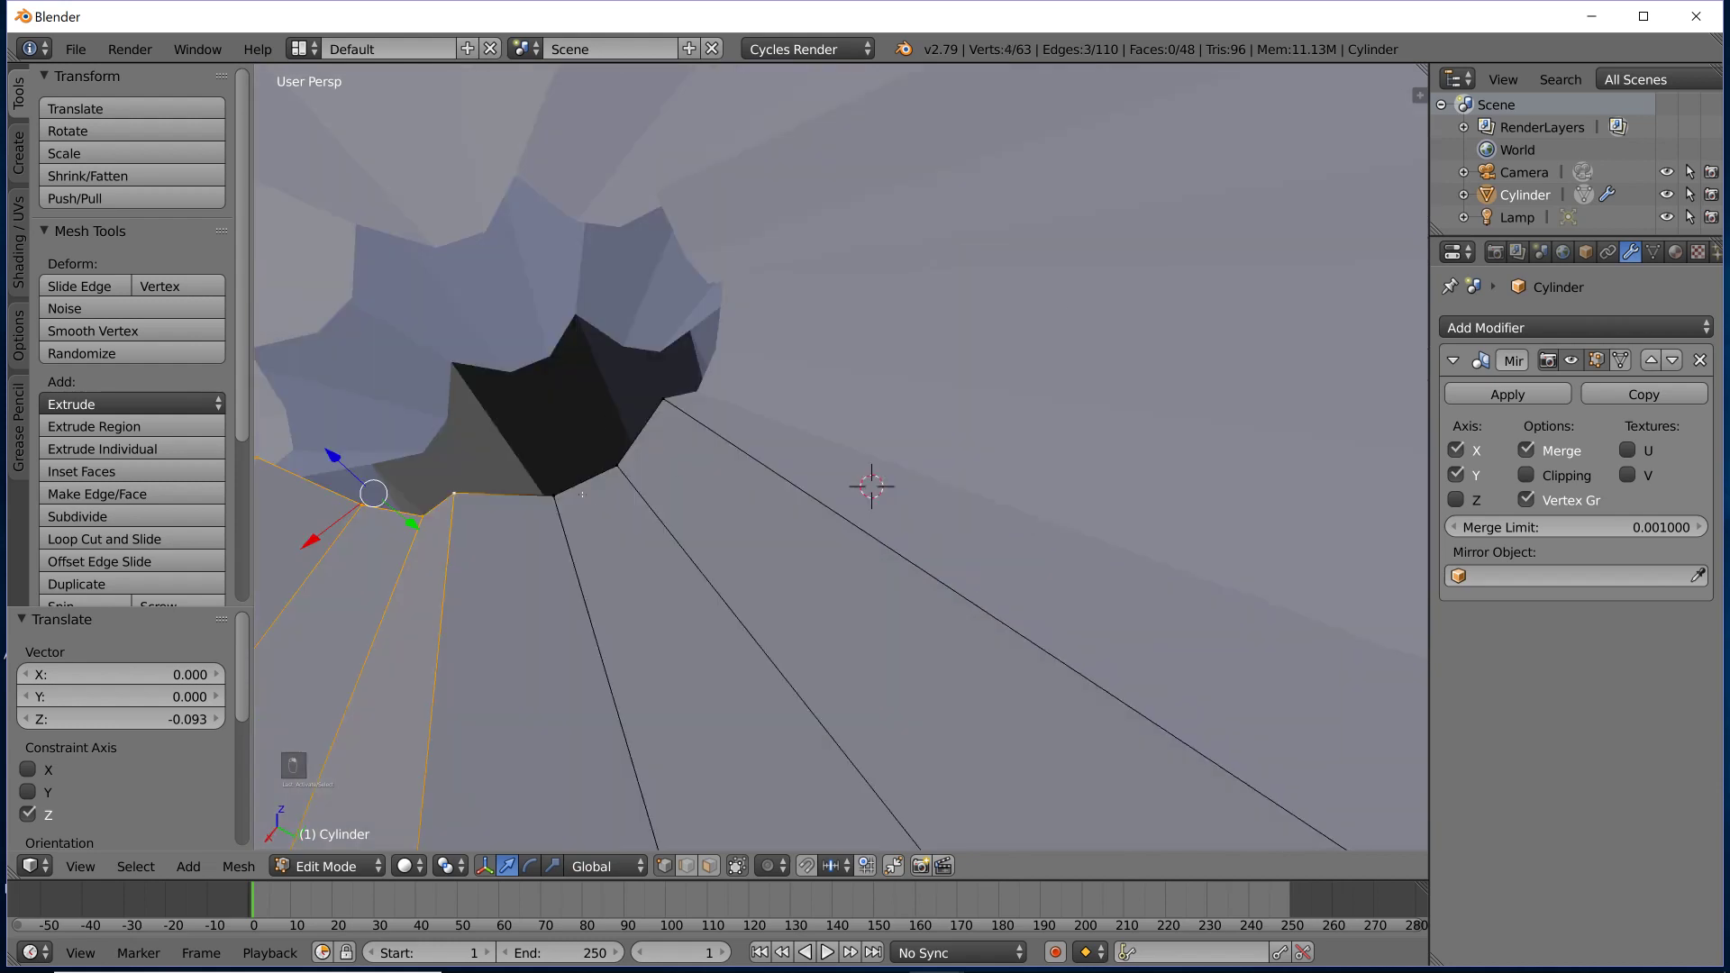
shift+right_click(554, 495)
shift+right_click(618, 467)
shift+right_click(664, 398)
middle_drag(664, 398, 777, 464)
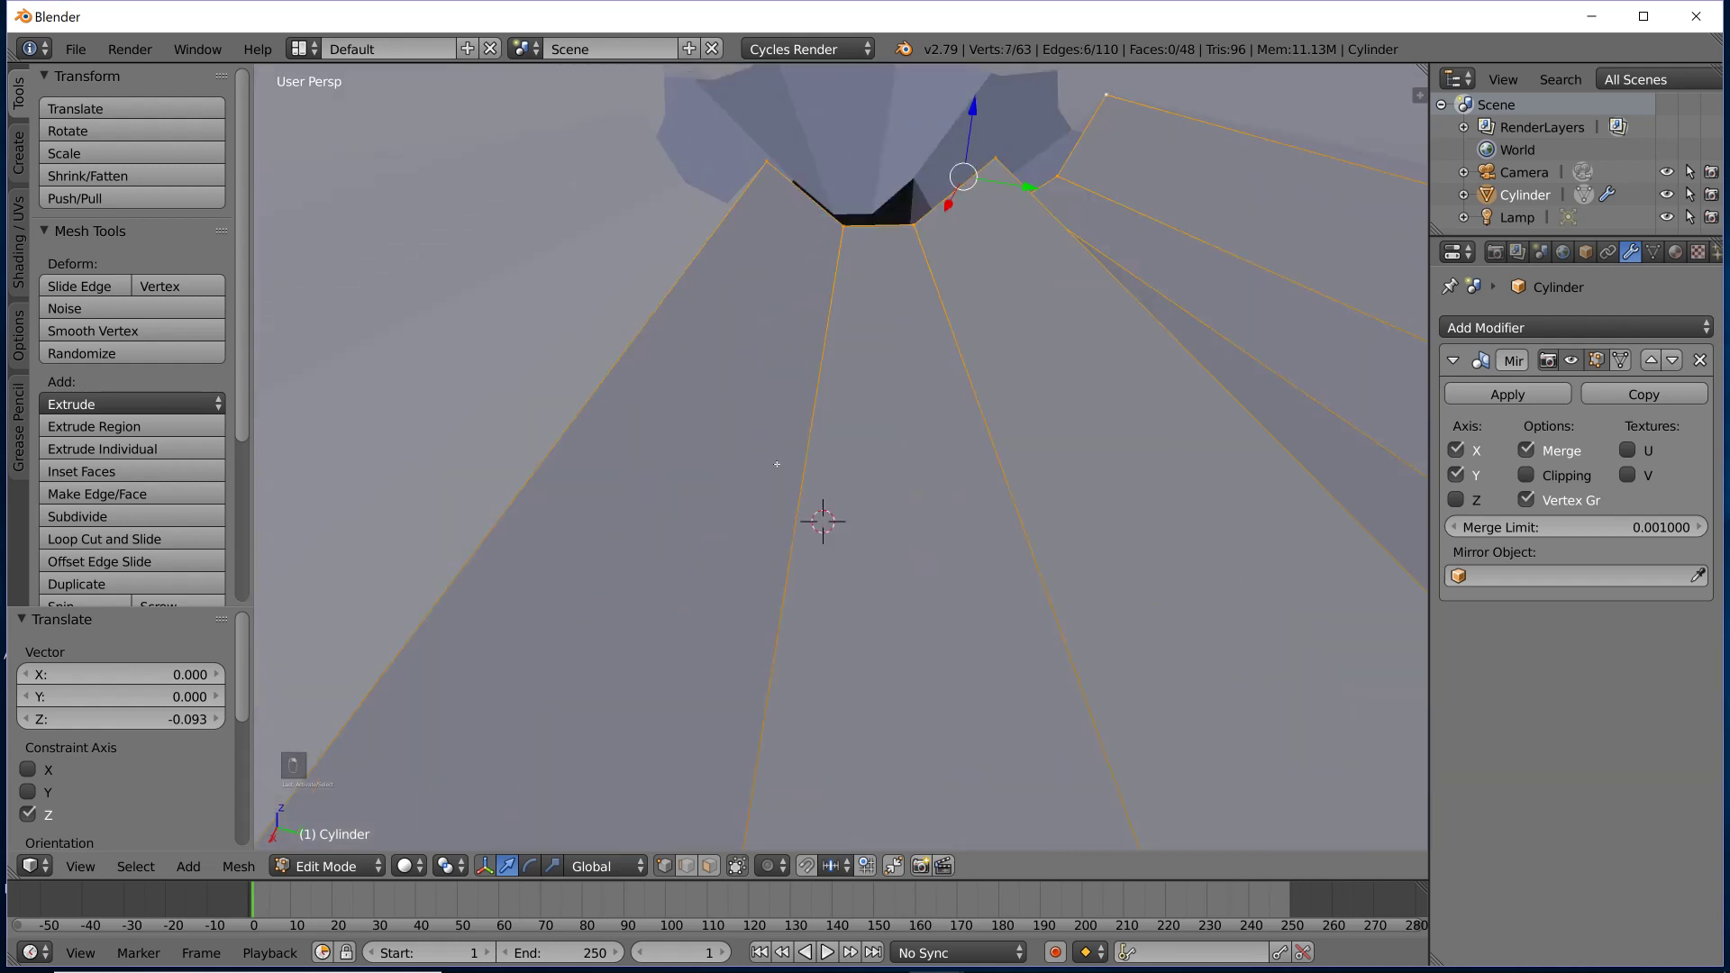
Flatten the selected apex opening vertices to one height by scaling them to 0 along Z.
scroll(777, 464, down, 4)
key(s)
key(z)
key(0)
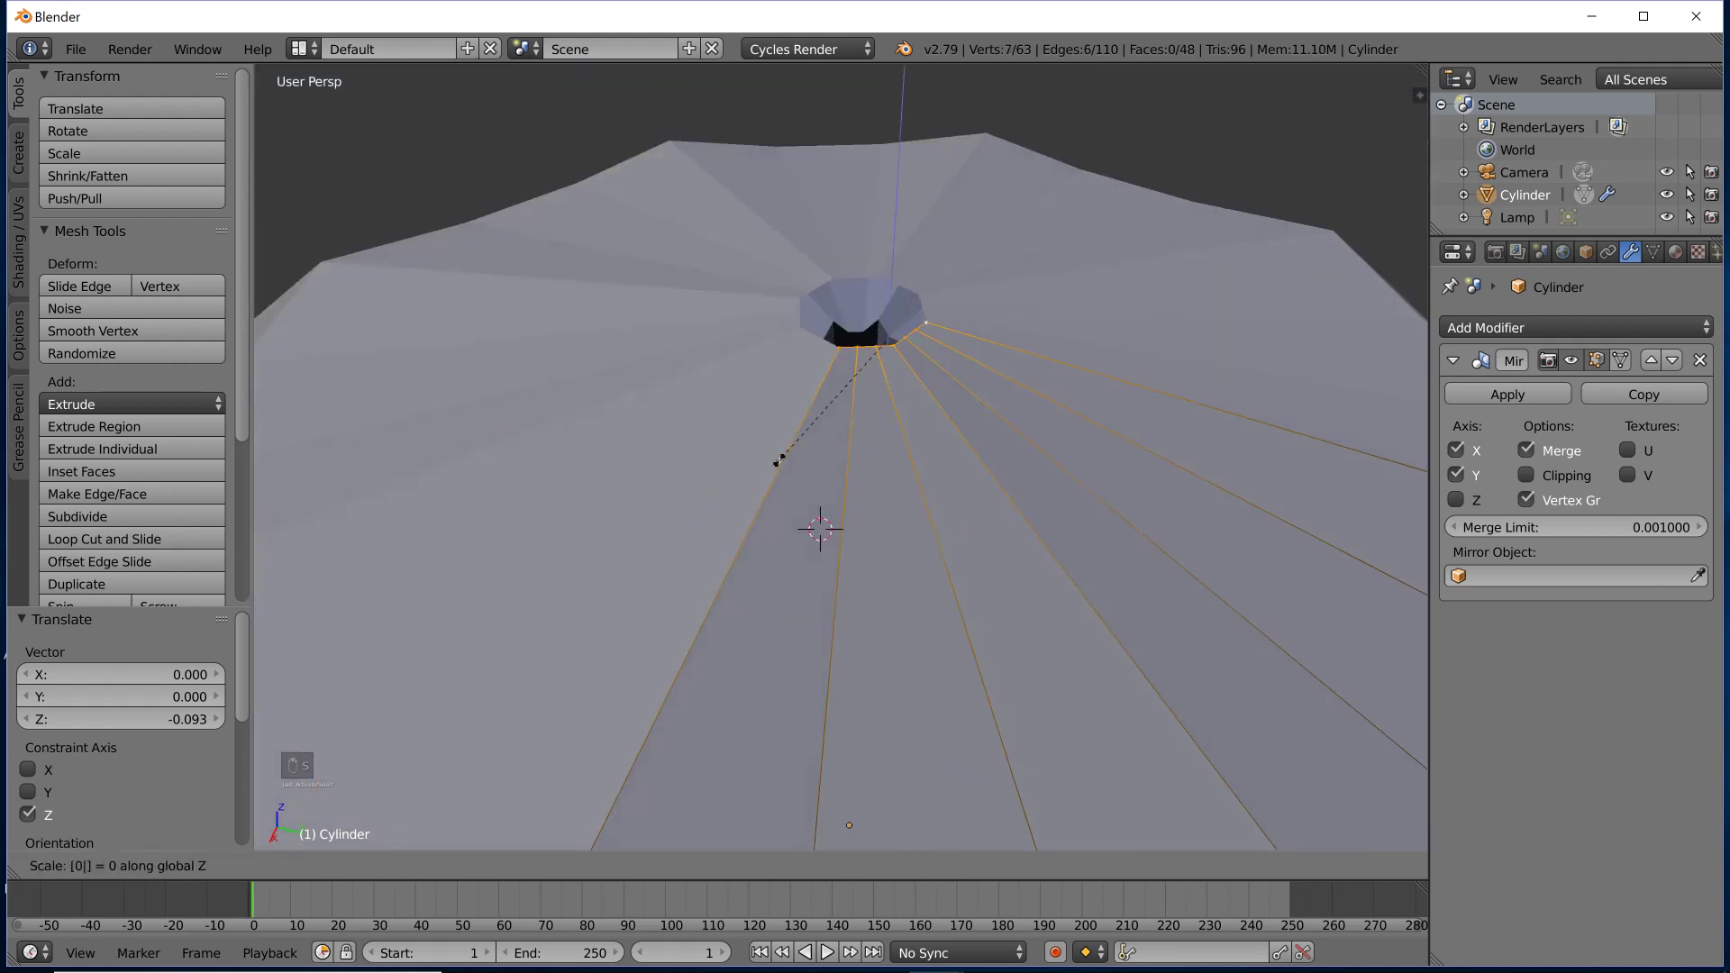
key(Return)
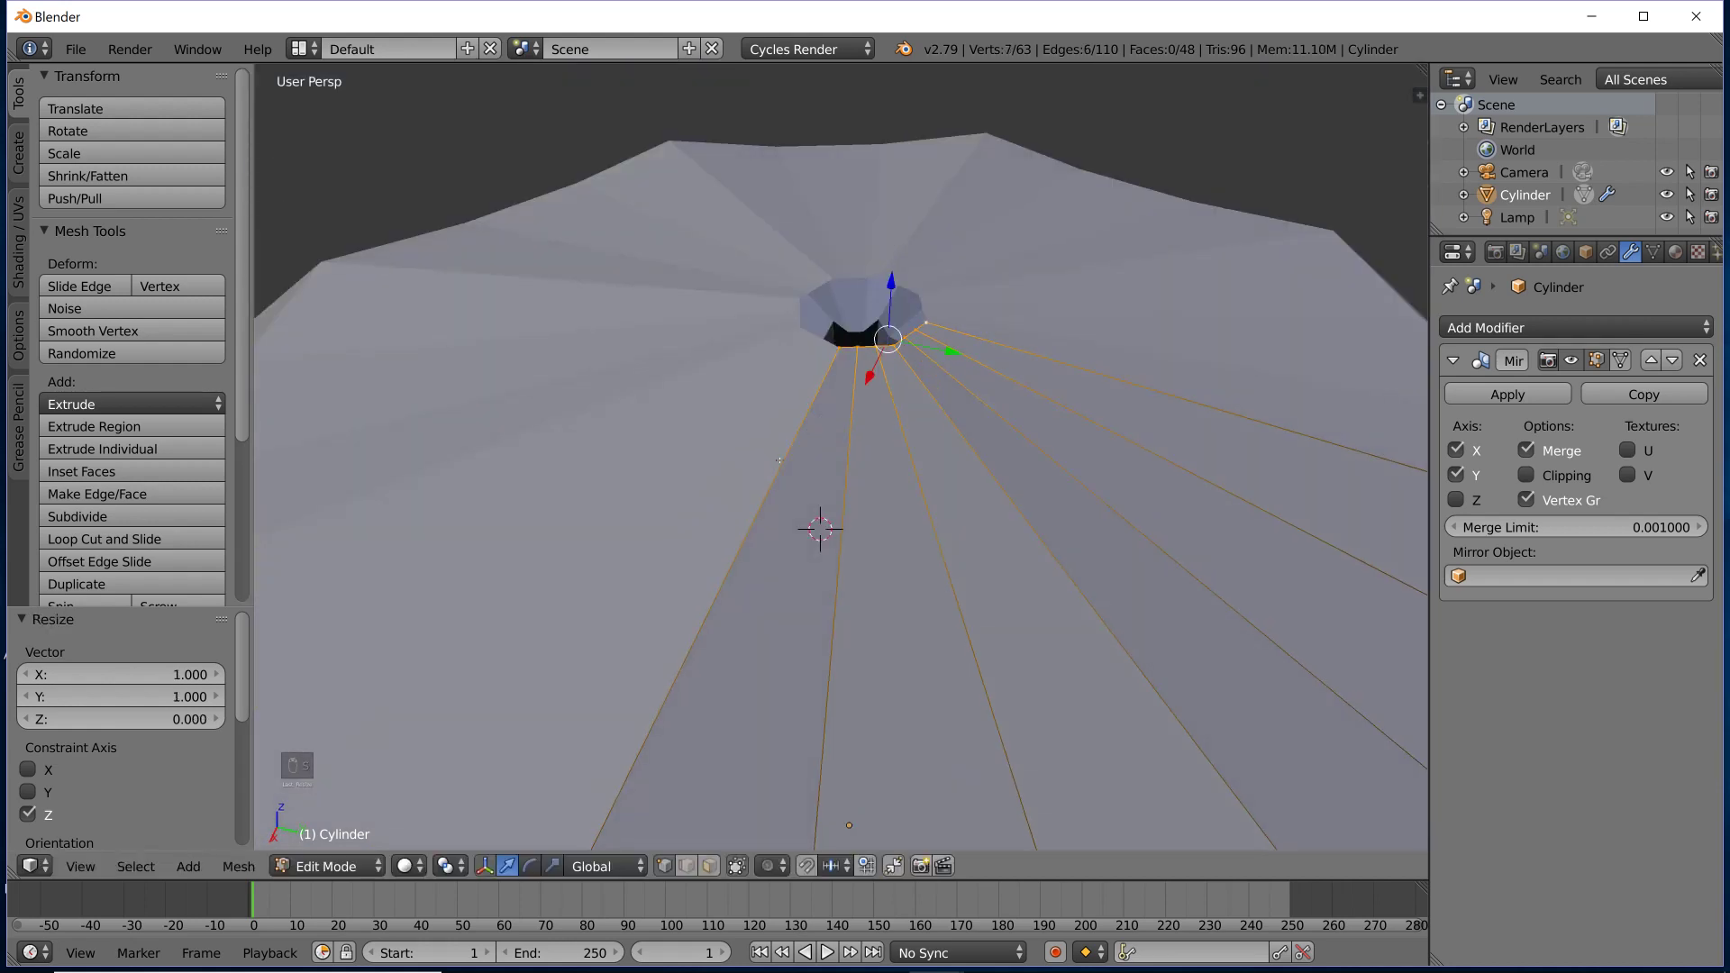
Inspect the flattened apex opening up close and check the whole parasol in Object Mode before returning to Edit Mode.
scroll(778, 460, down, 1)
middle_drag(960, 375, 823, 525)
middle_drag(767, 328, 792, 486)
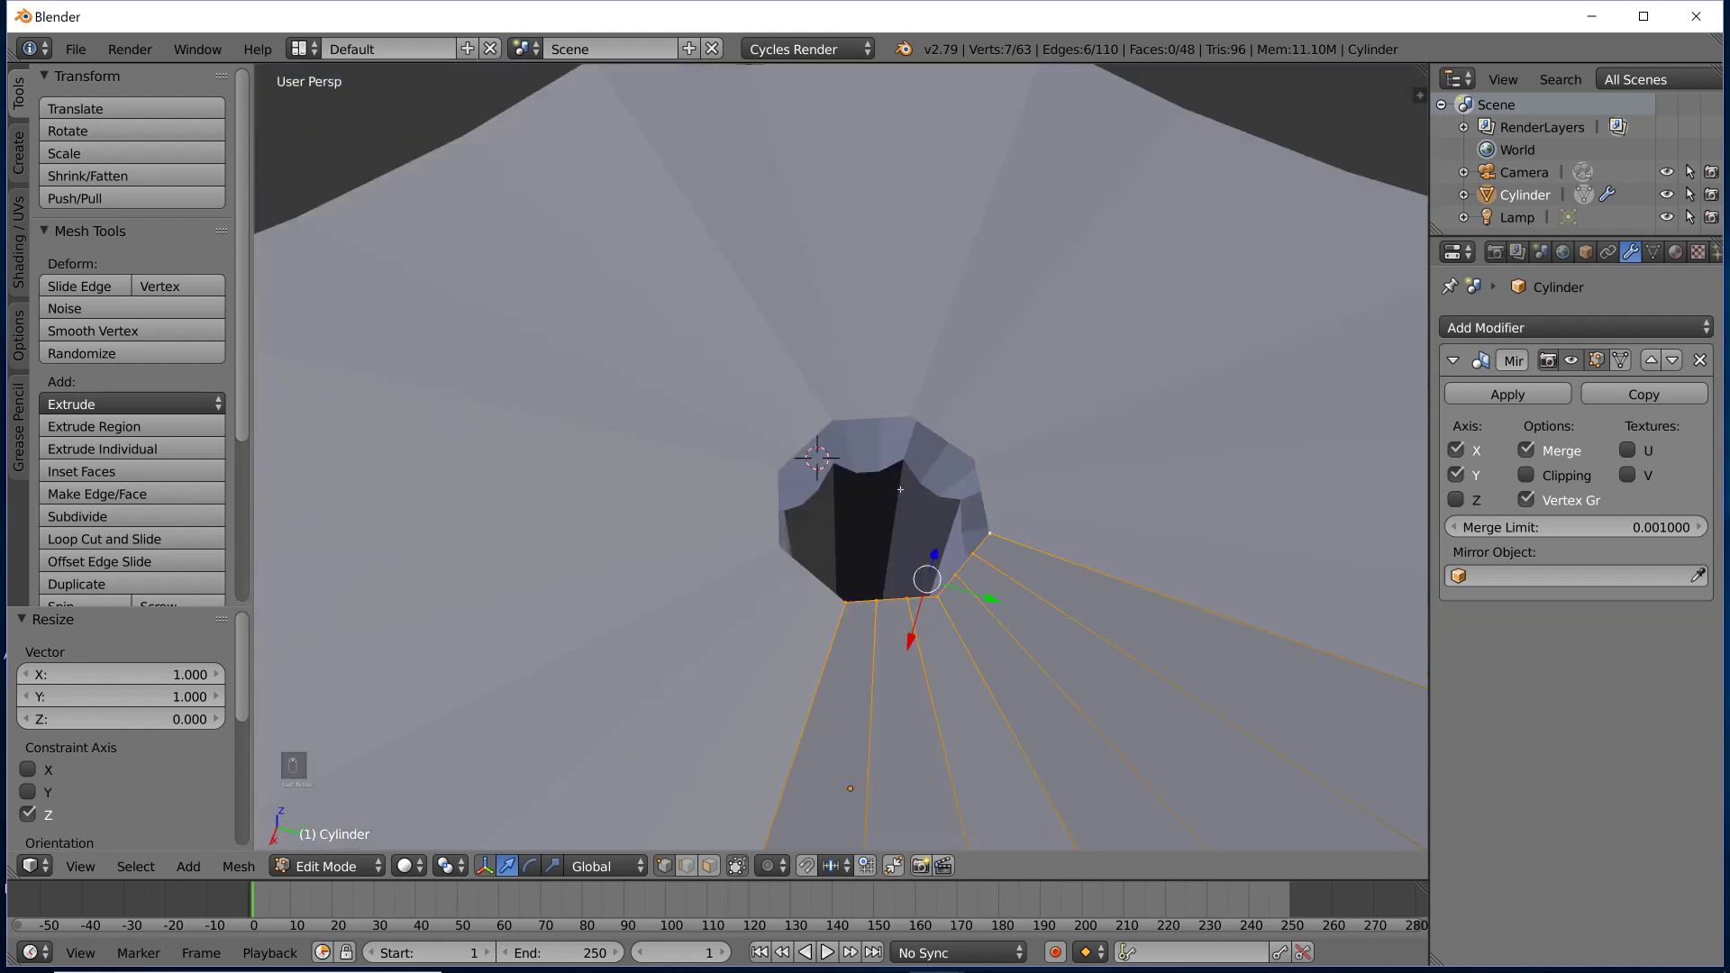
right_click(907, 590)
middle_drag(906, 598, 901, 425)
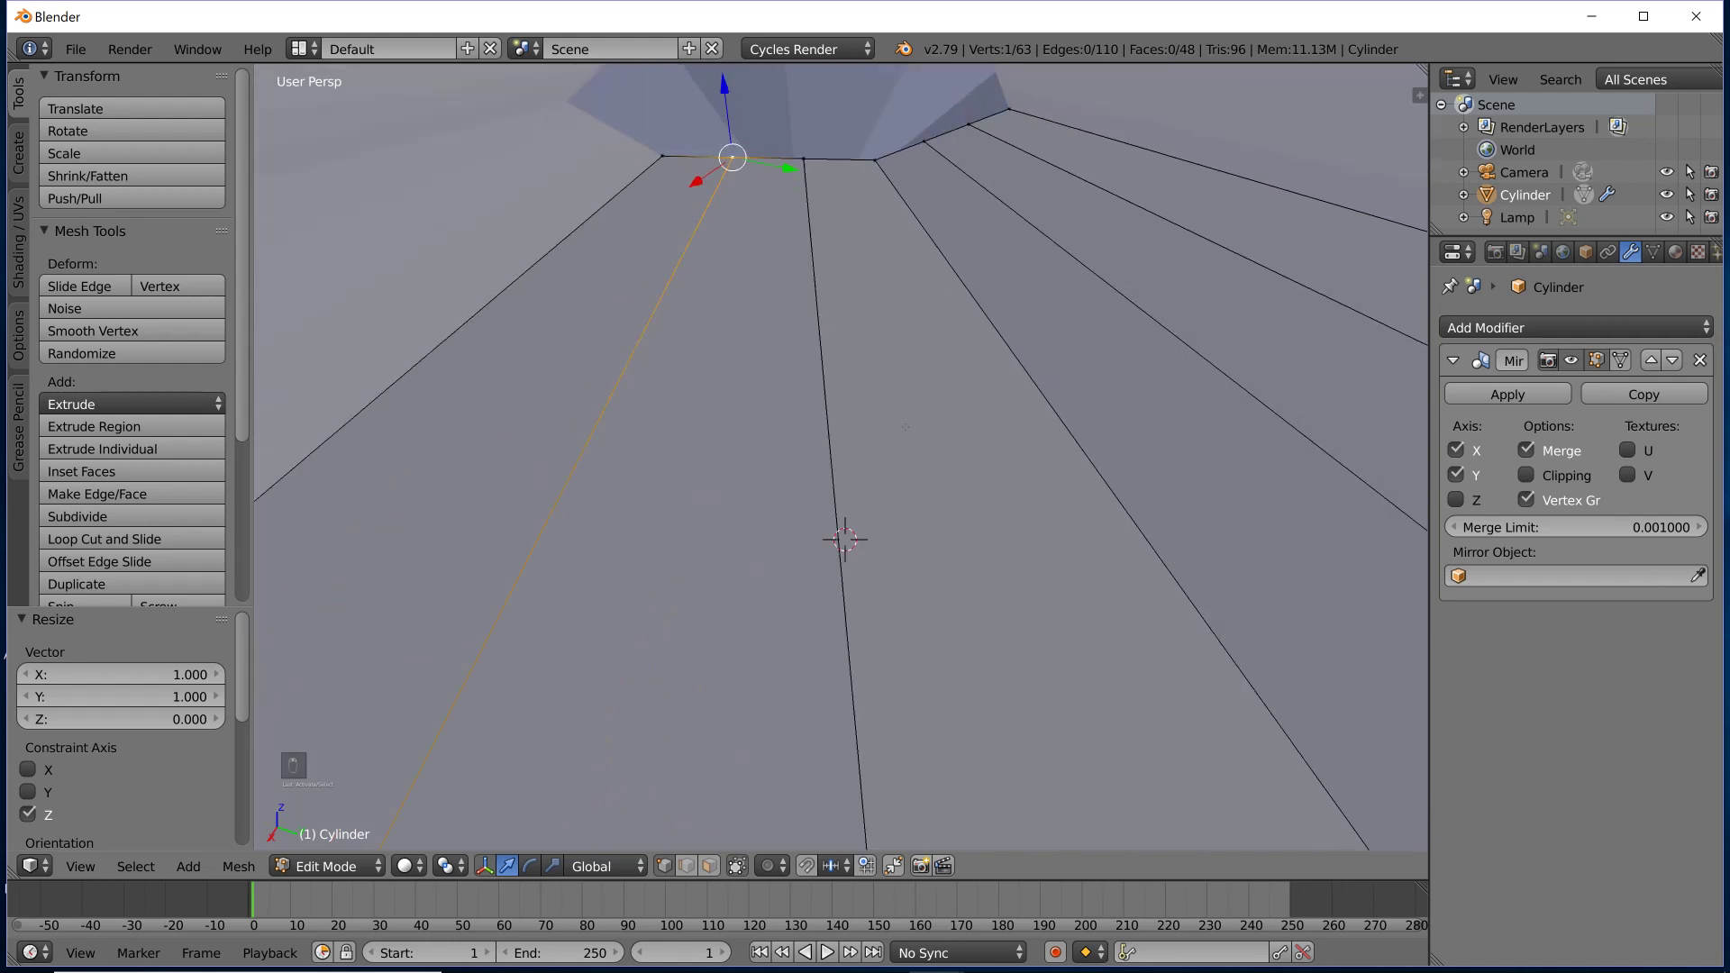
scroll(883, 558, down, 10)
middle_drag(879, 613, 852, 584)
key(Tab)
scroll(824, 538, down, 3)
scroll(885, 523, up, 4)
scroll(802, 409, up, 4)
key(Tab)
Select the end vertex of the quarter's apex opening and enable Clipping in the Mirror modifier.
scroll(662, 356, up, 1)
shift+middle_drag(662, 357, 692, 387)
right_click(584, 437)
scroll(584, 437, down, 3)
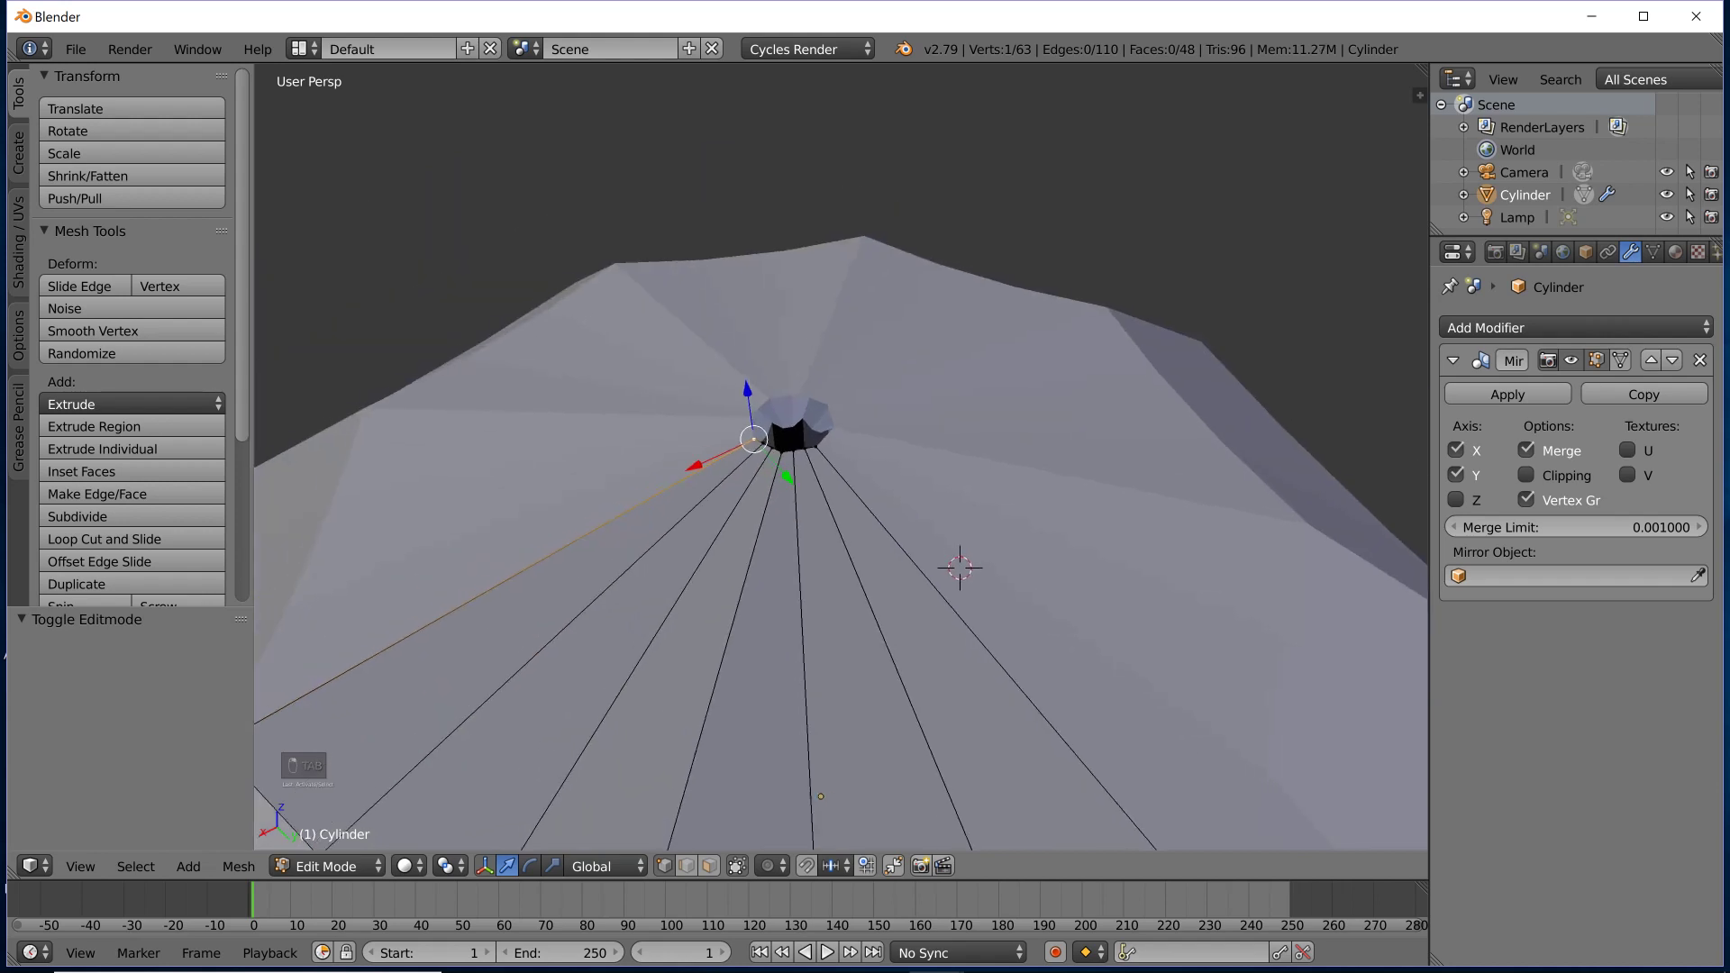
scroll(1045, 438, up, 6)
shift+middle_drag(946, 430, 1038, 429)
scroll(1037, 428, down, 5)
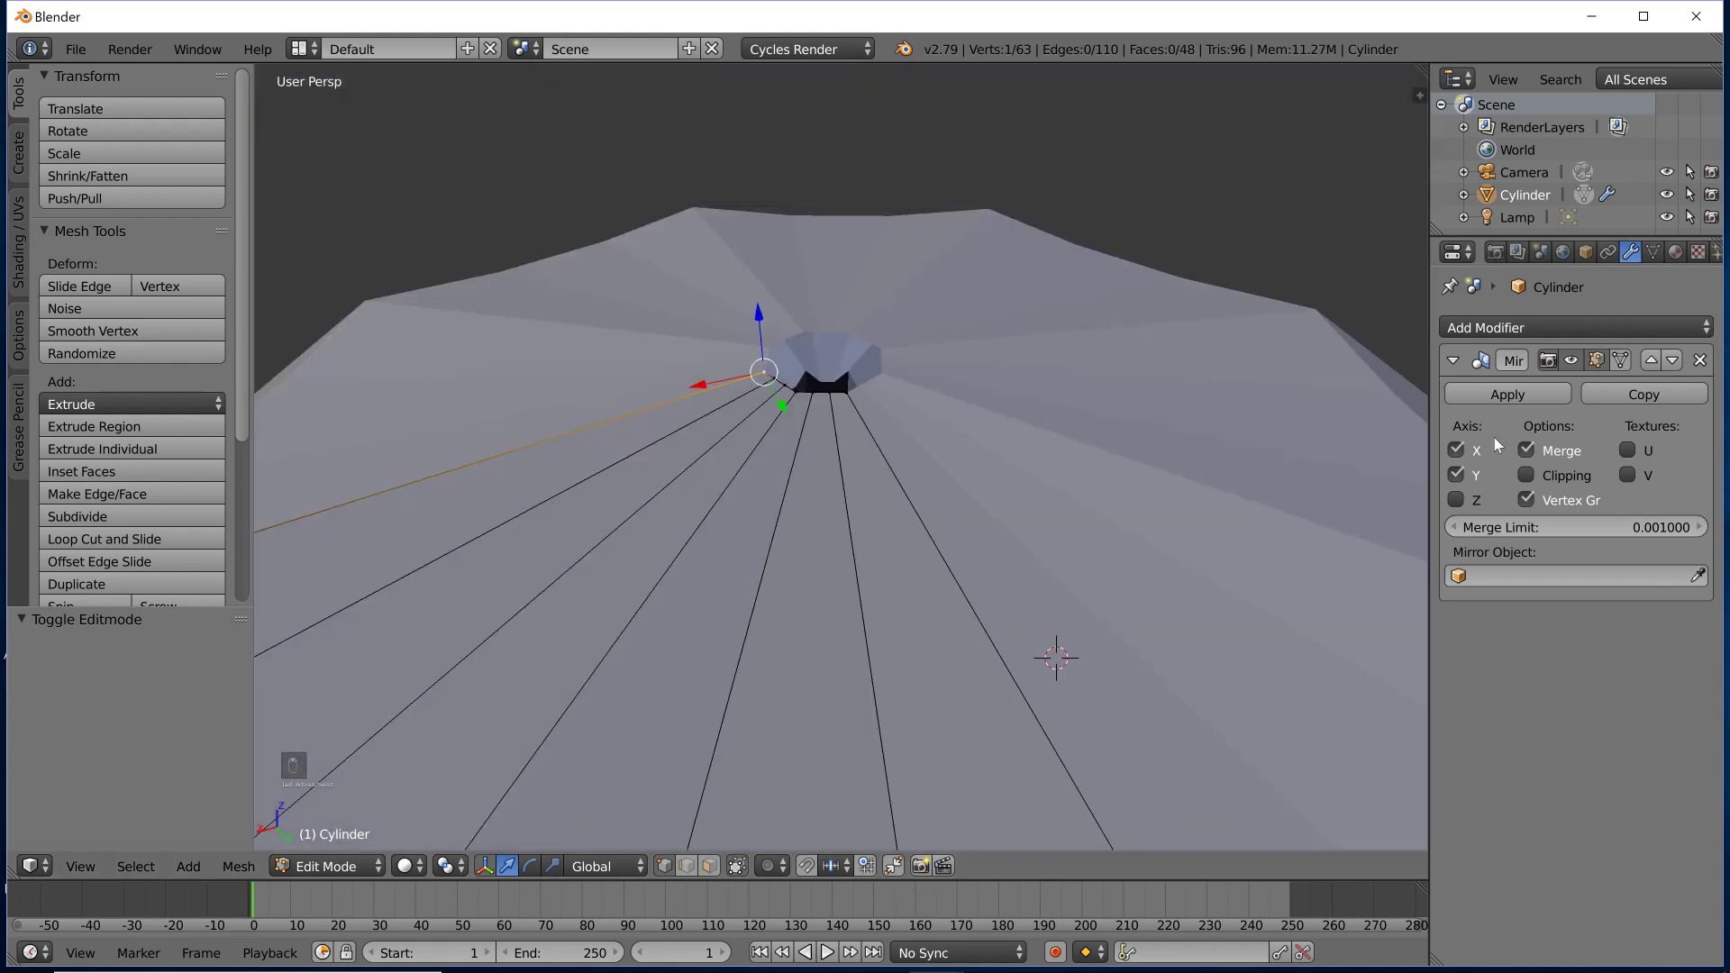
click(1527, 474)
drag(1429, 386, 1325, 372)
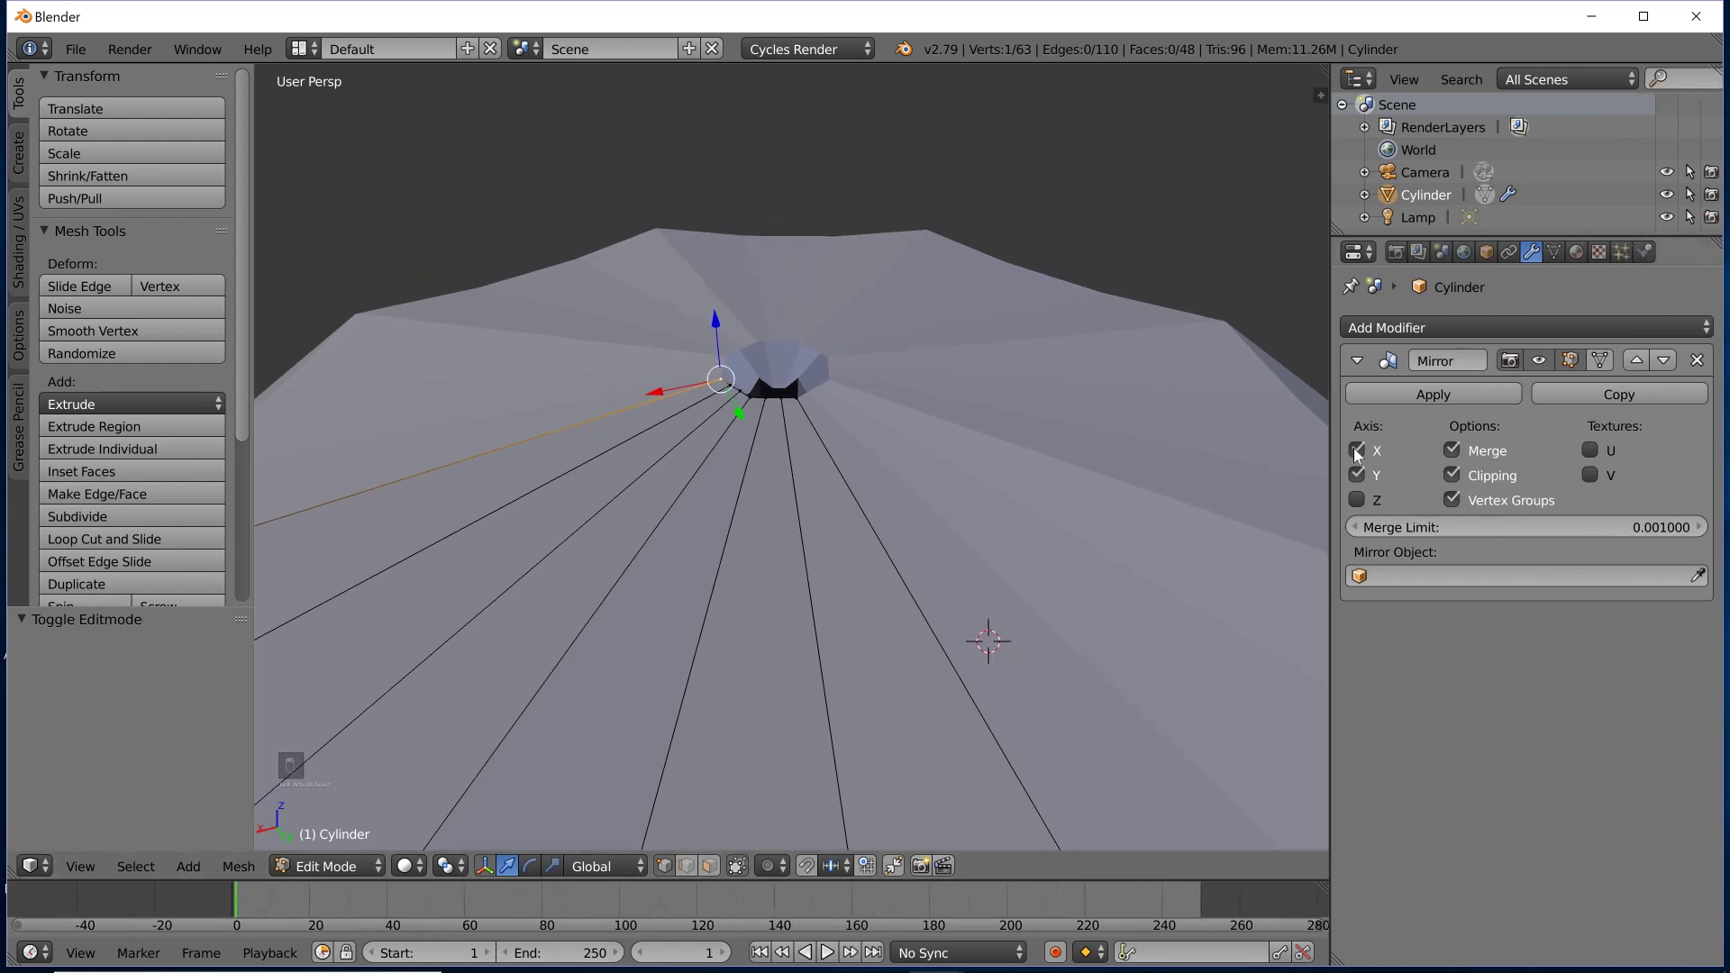
Extrude a new vertex from the selected apex opening vertex, leaving it at the original position.
scroll(903, 311, up, 2)
key(e)
key(x)
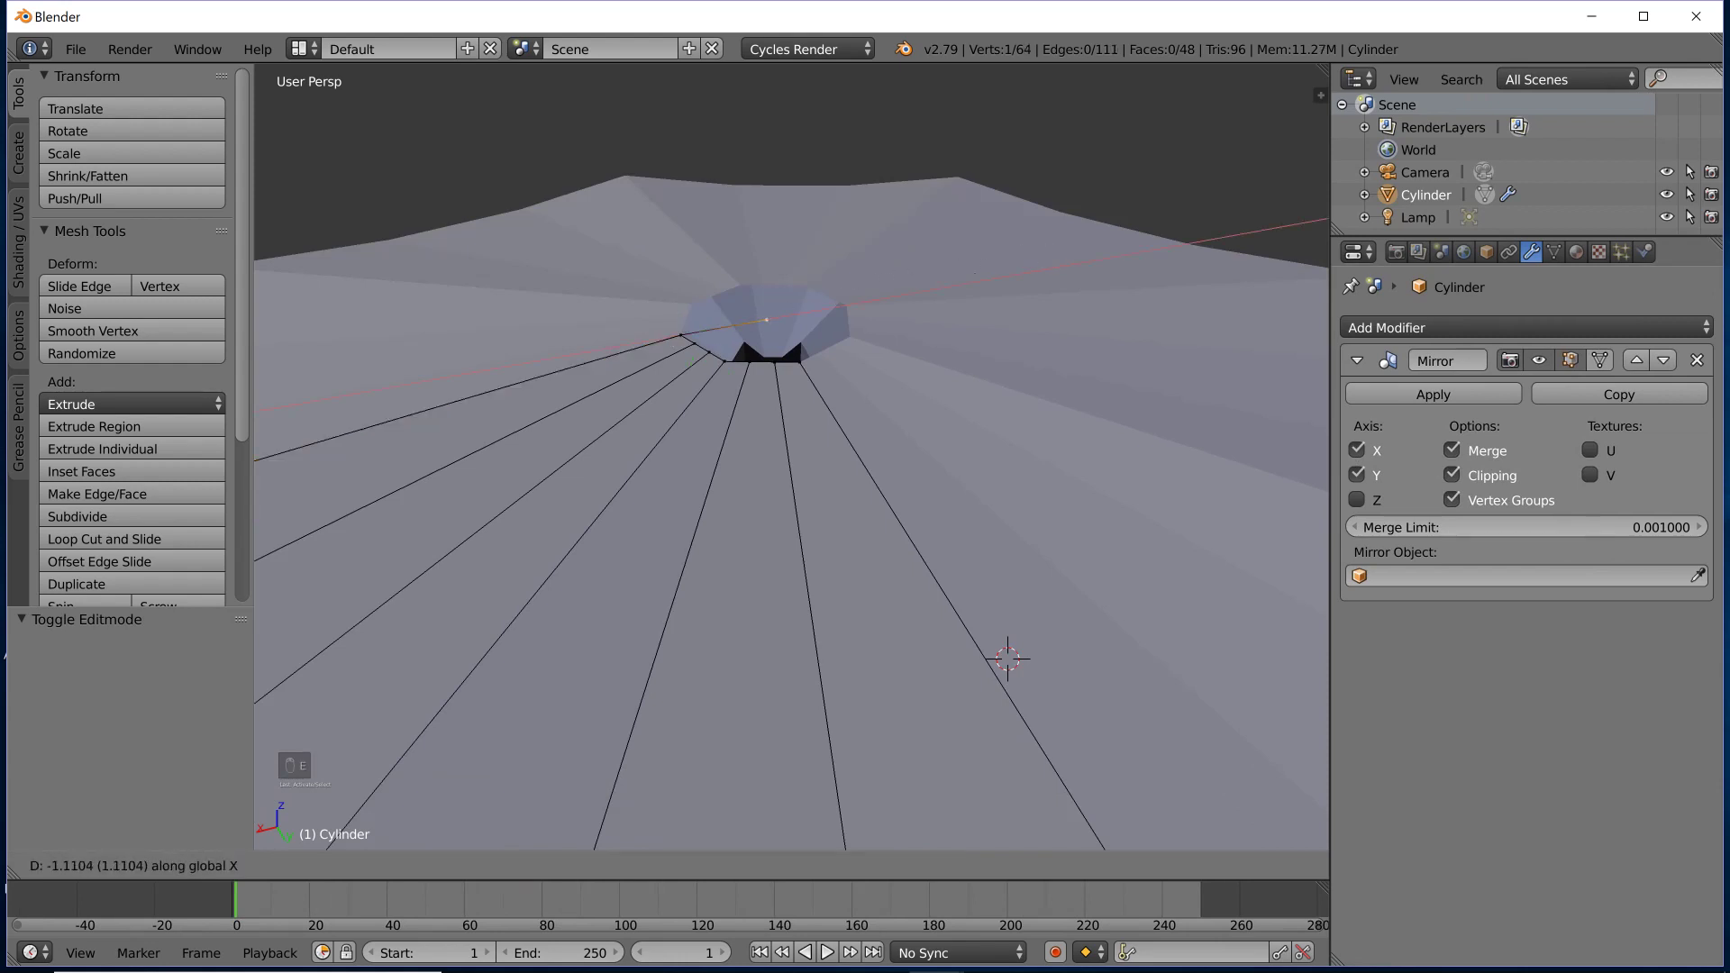
key(Escape)
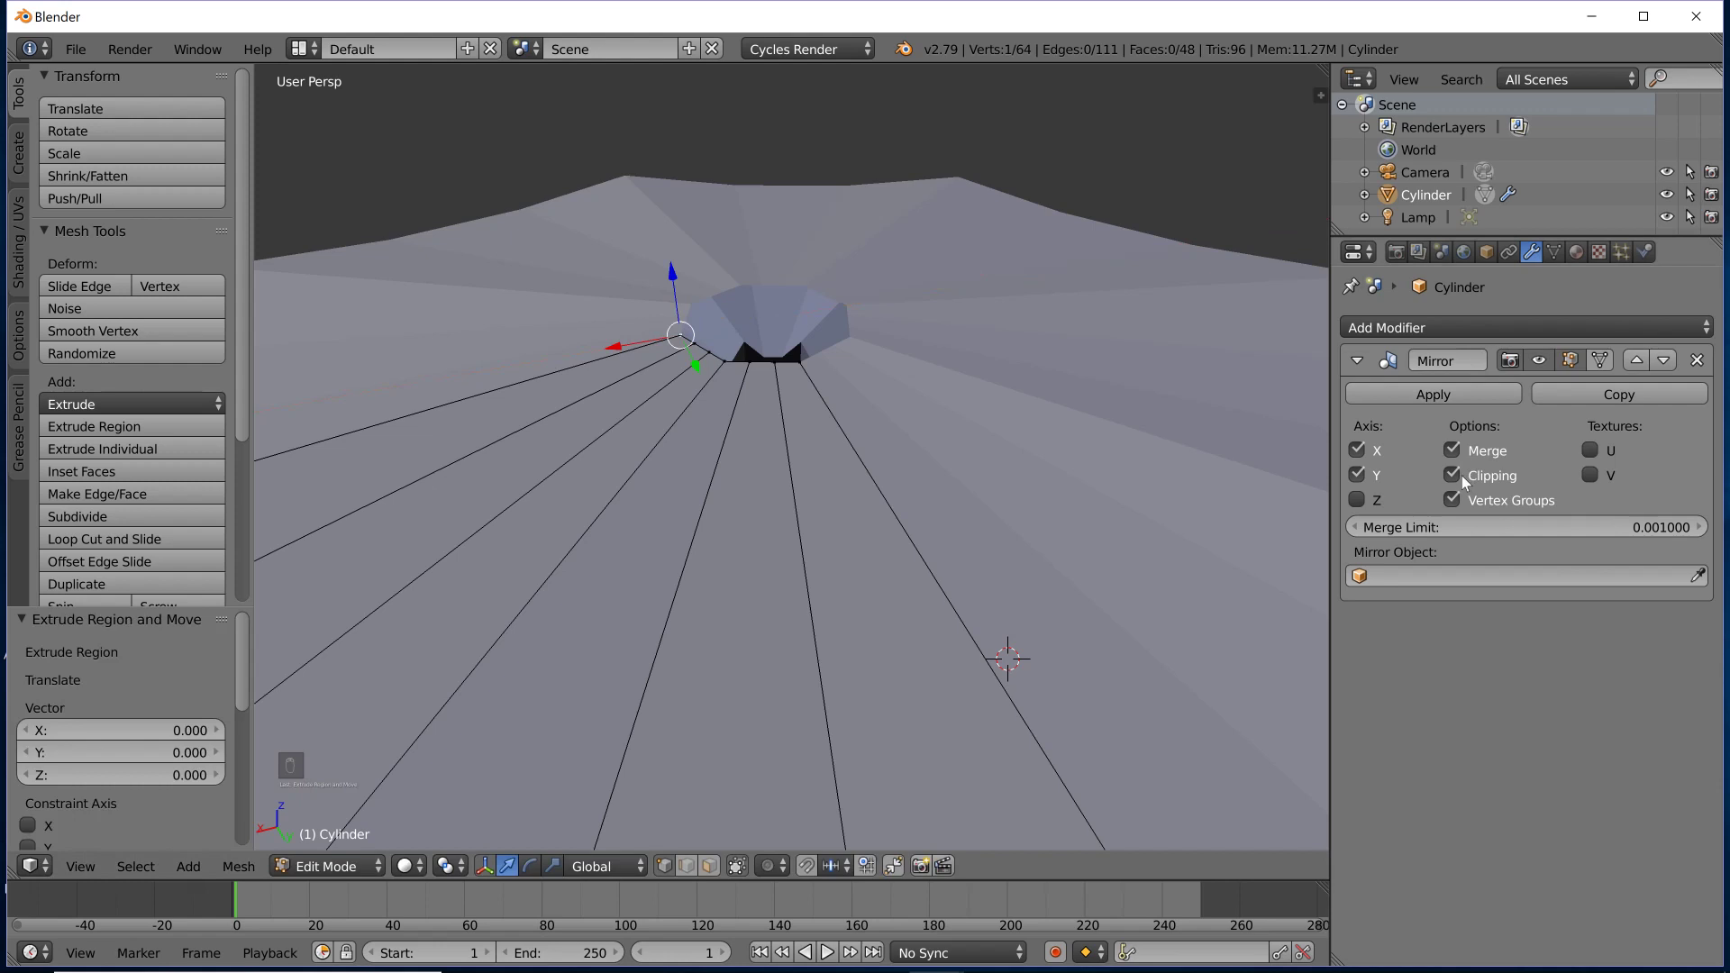
Try moving the extruded vertex along X with the Mirror modifier's Clipping temporarily turned off.
click(1461, 478)
key(g)
key(x)
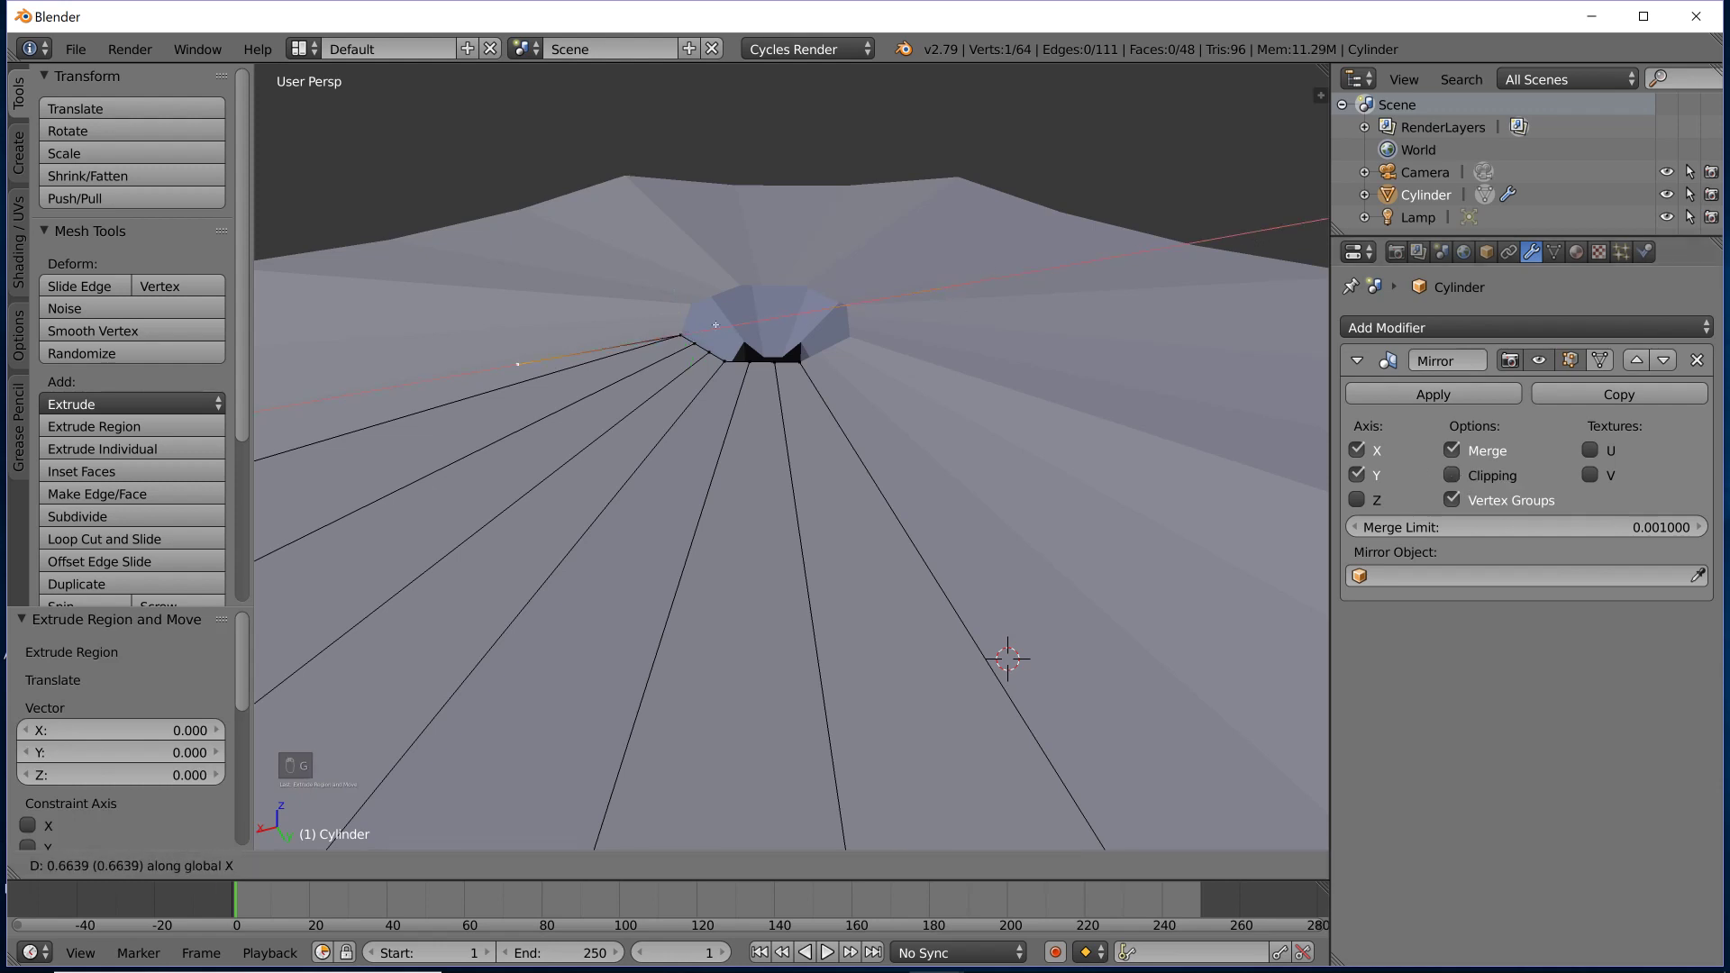
key(Escape)
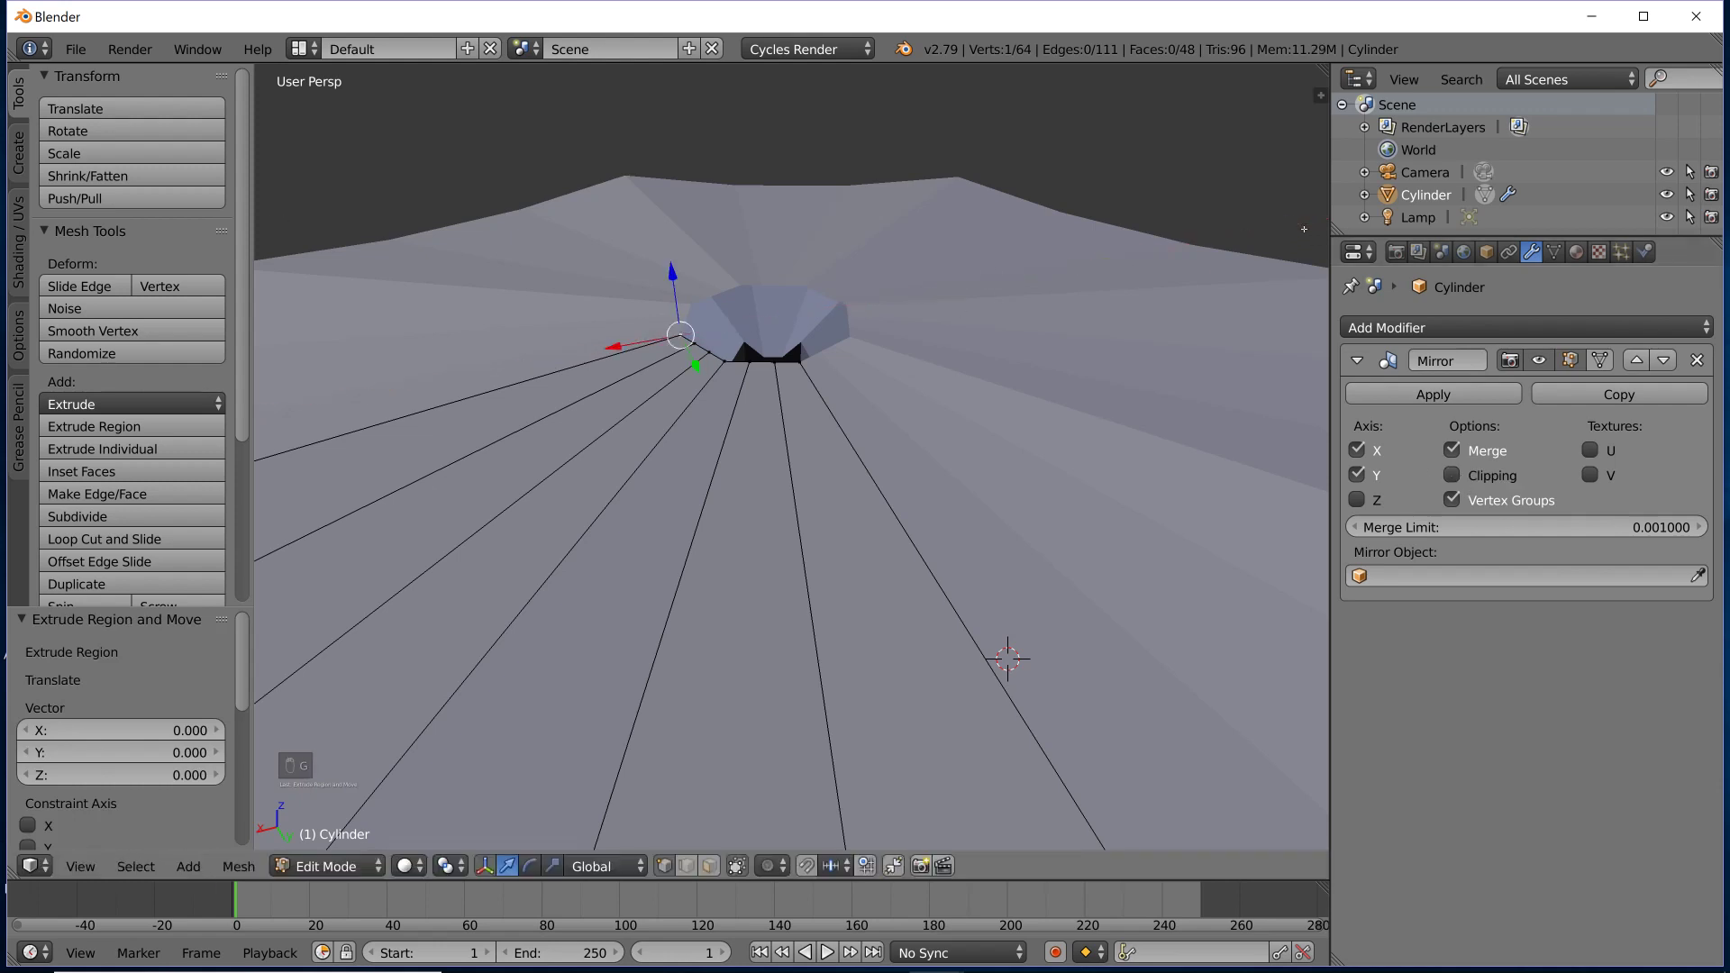
click(1451, 478)
Move the extruded vertex along X by -1.157 to the mirror centre of the apex opening.
key(g)
key(x)
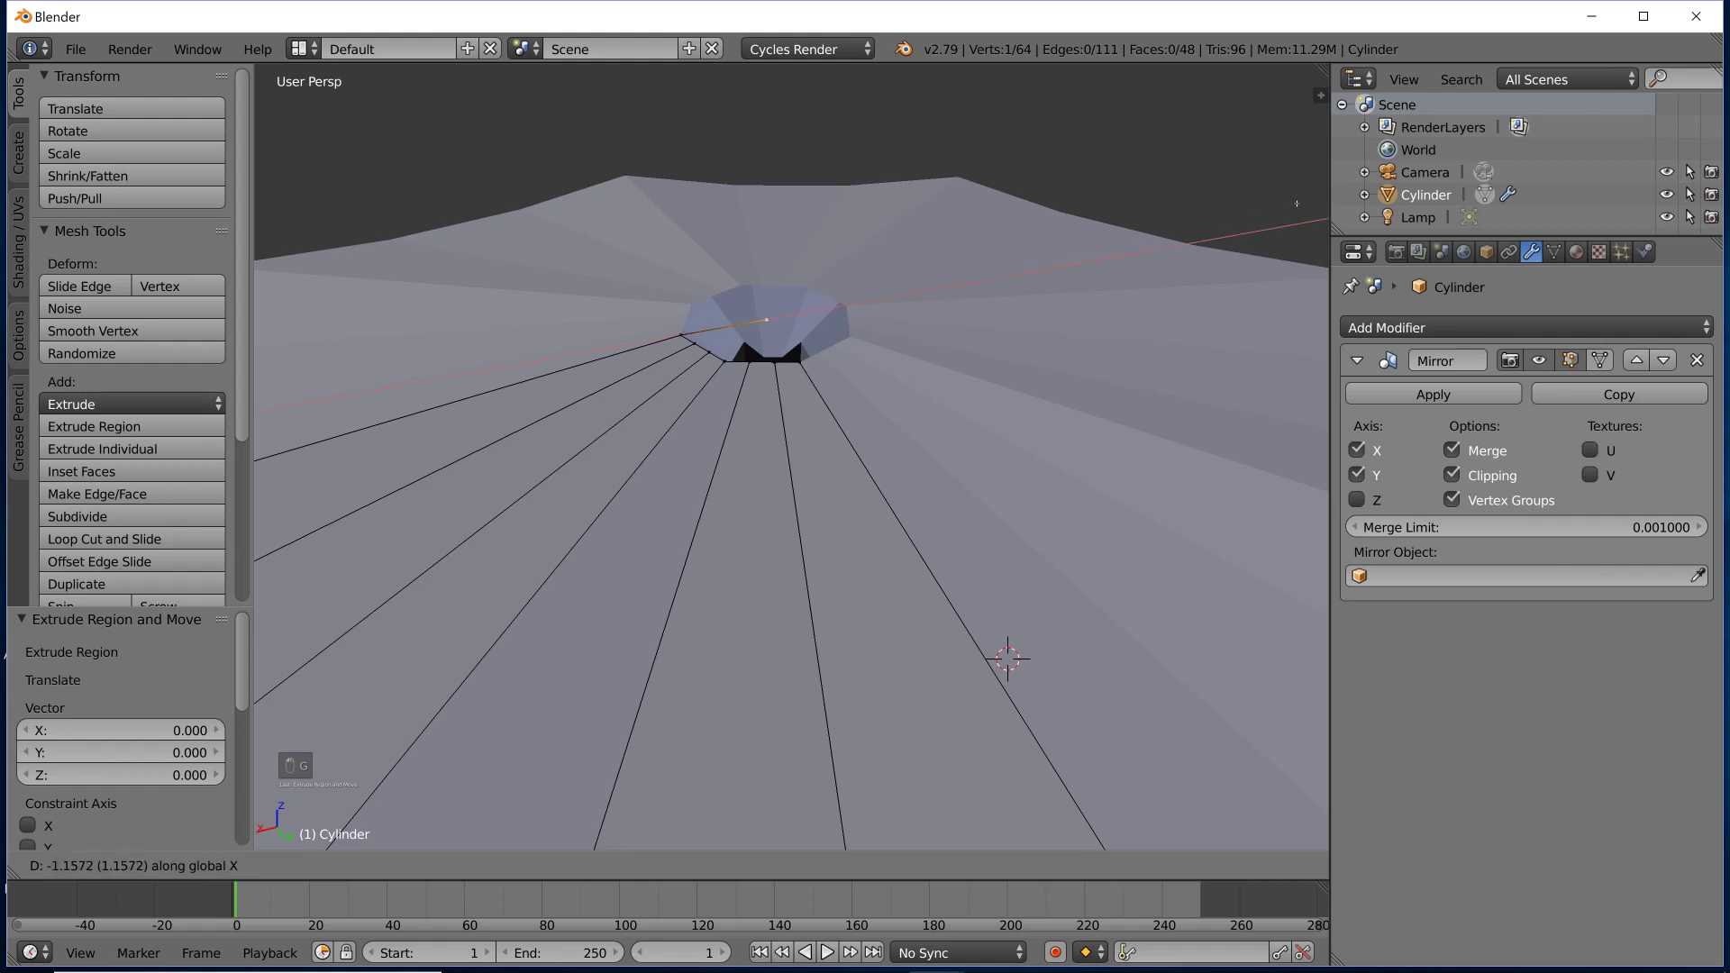
click(1297, 204)
Add the seven apex opening vertices to the centre vertex selection and fill them with a single face.
shift+right_click(801, 363)
shift+right_click(775, 362)
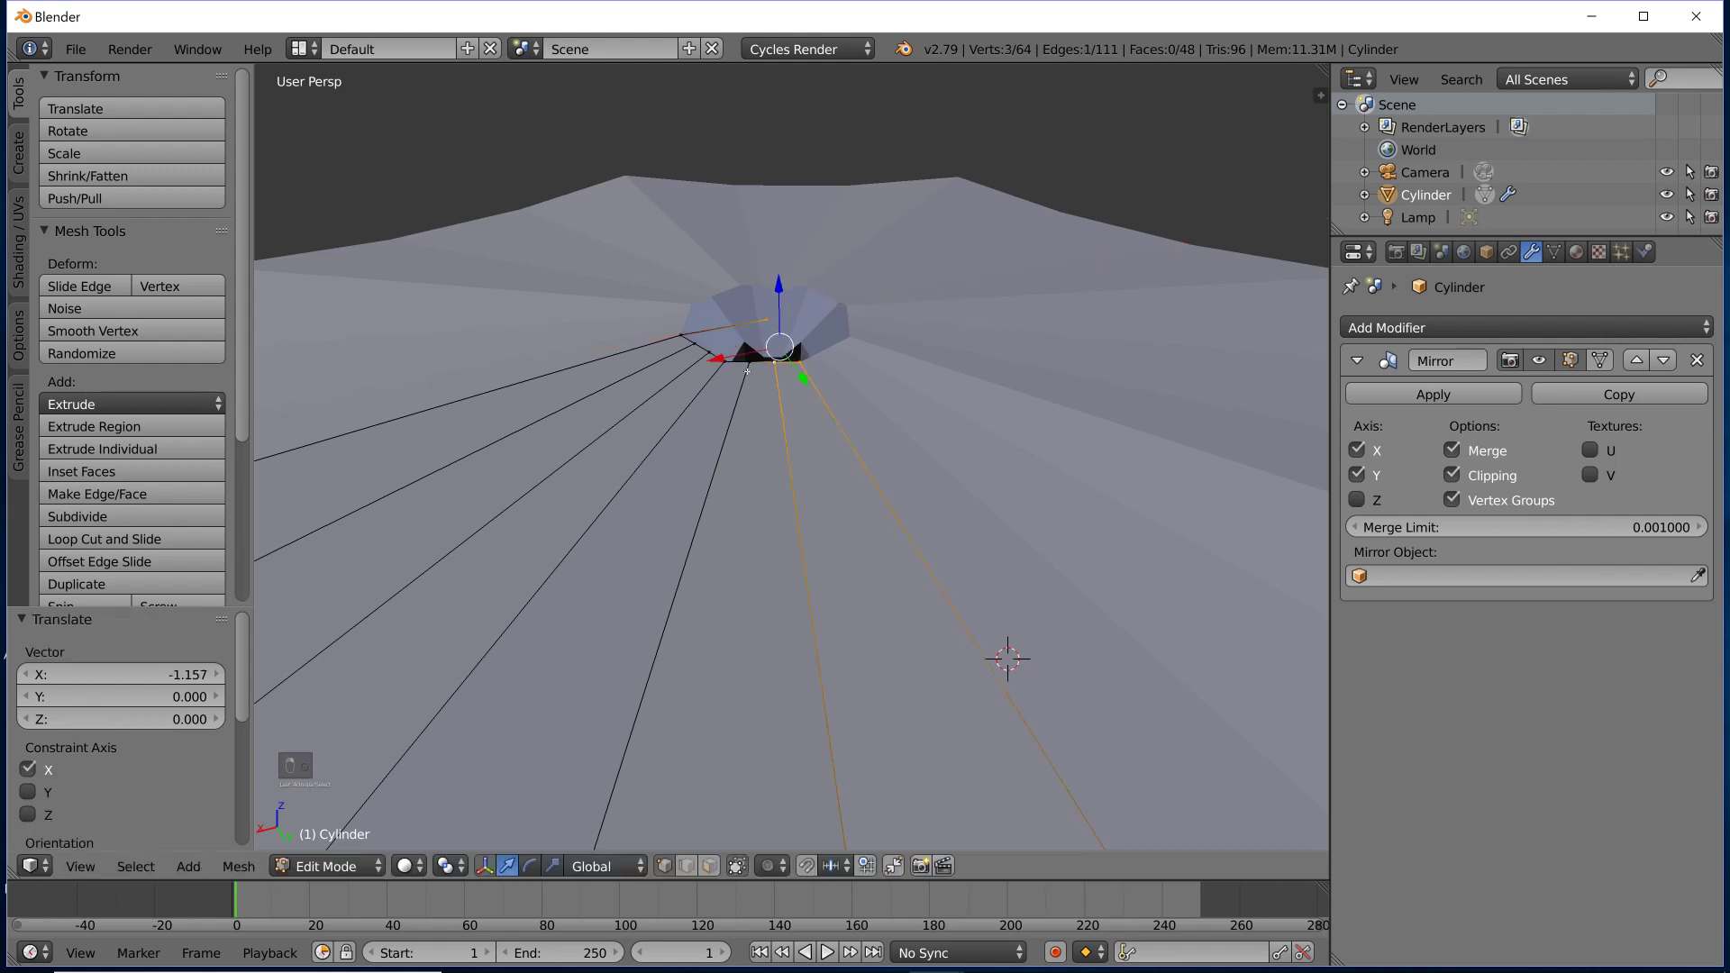
shift+right_click(749, 362)
shift+right_click(725, 362)
shift+click(712, 352)
shift+click(697, 345)
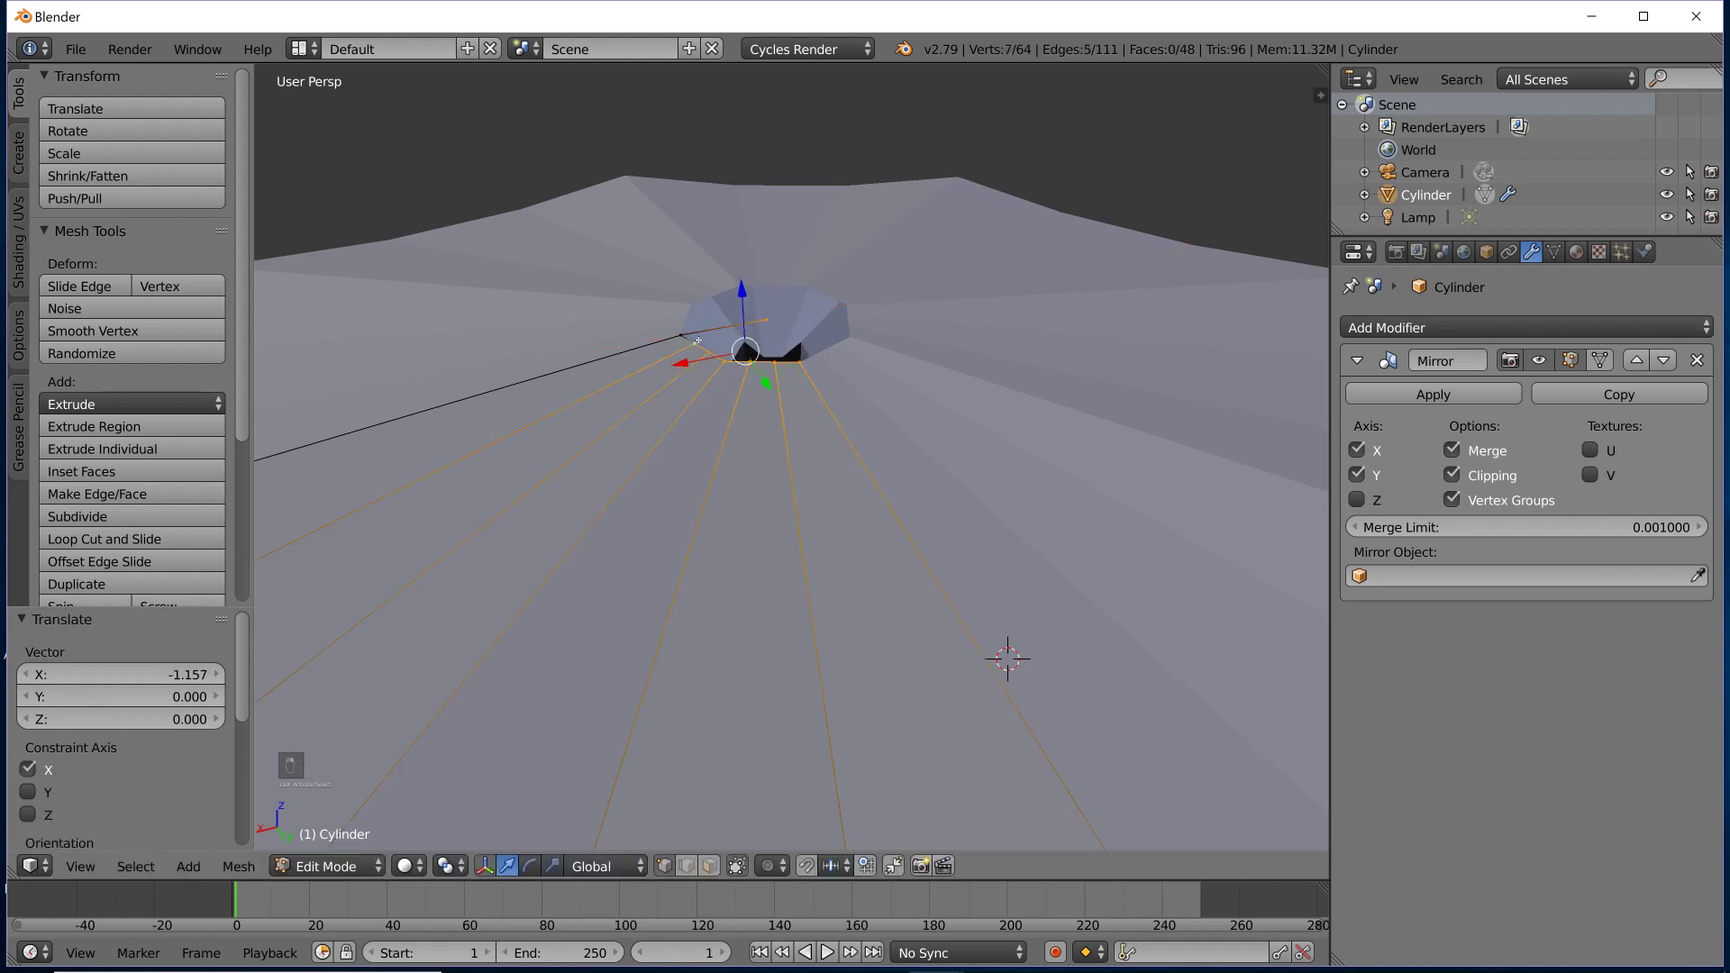
shift+click(680, 335)
key(f)
Switch to face select mode and examine how the new apex face closes the canopy's opening.
middle_drag(676, 326, 750, 379)
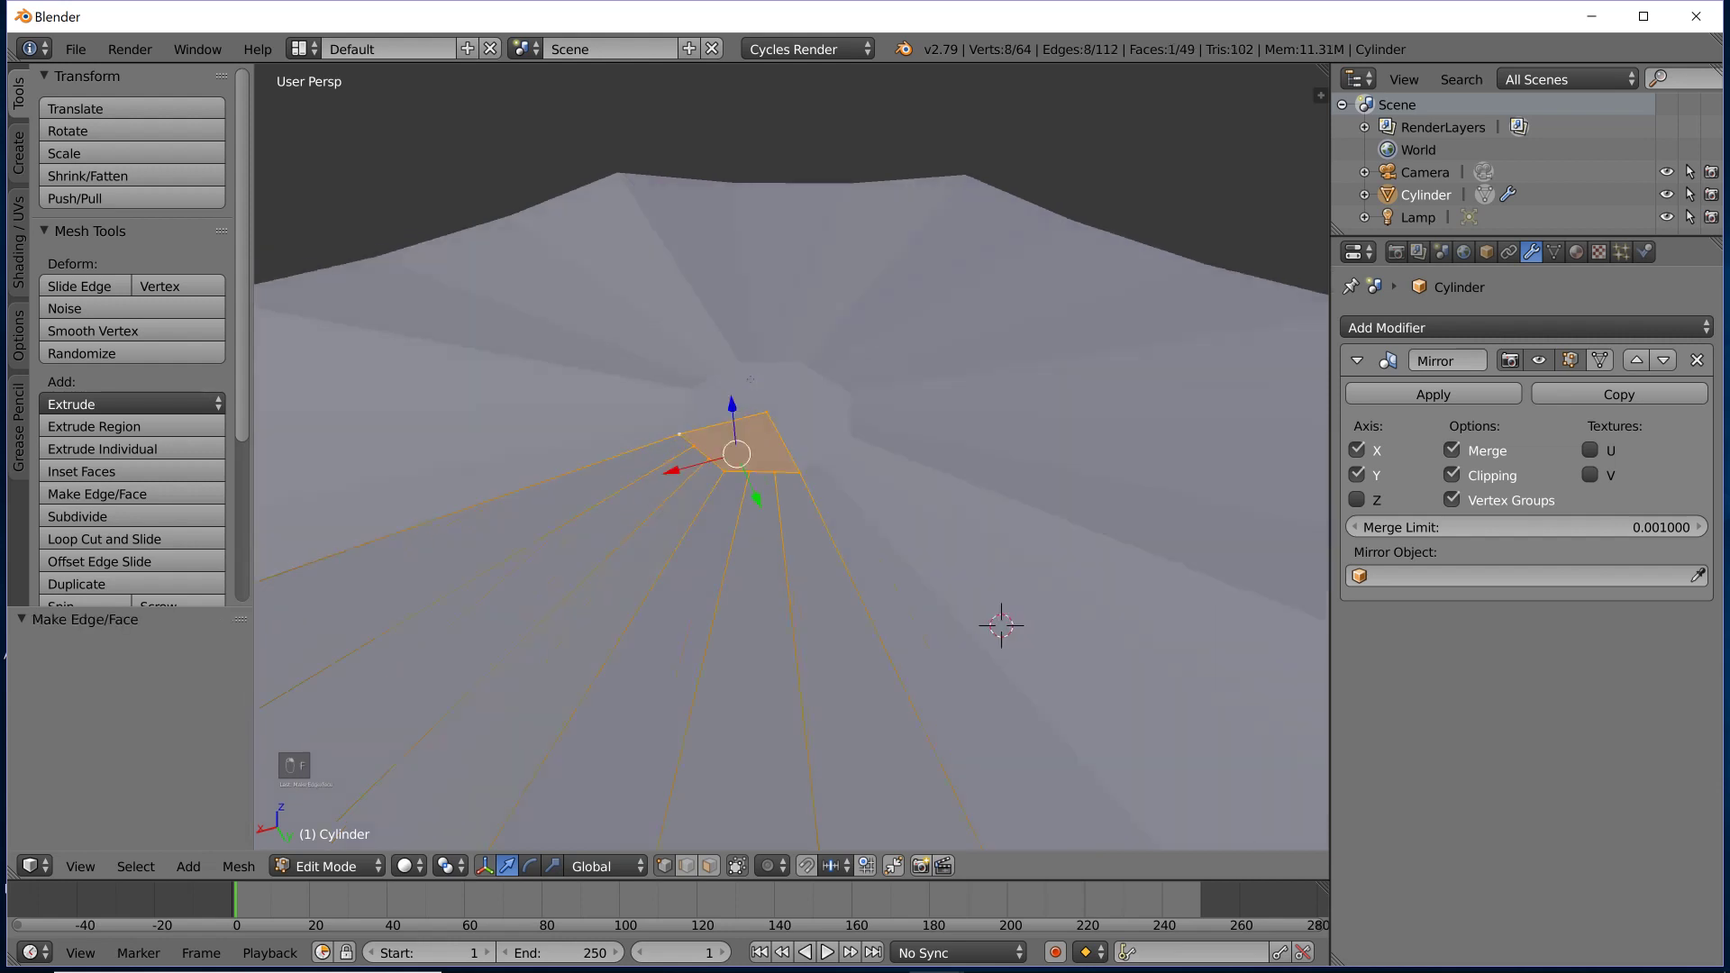
middle_drag(759, 448, 765, 486)
click(710, 866)
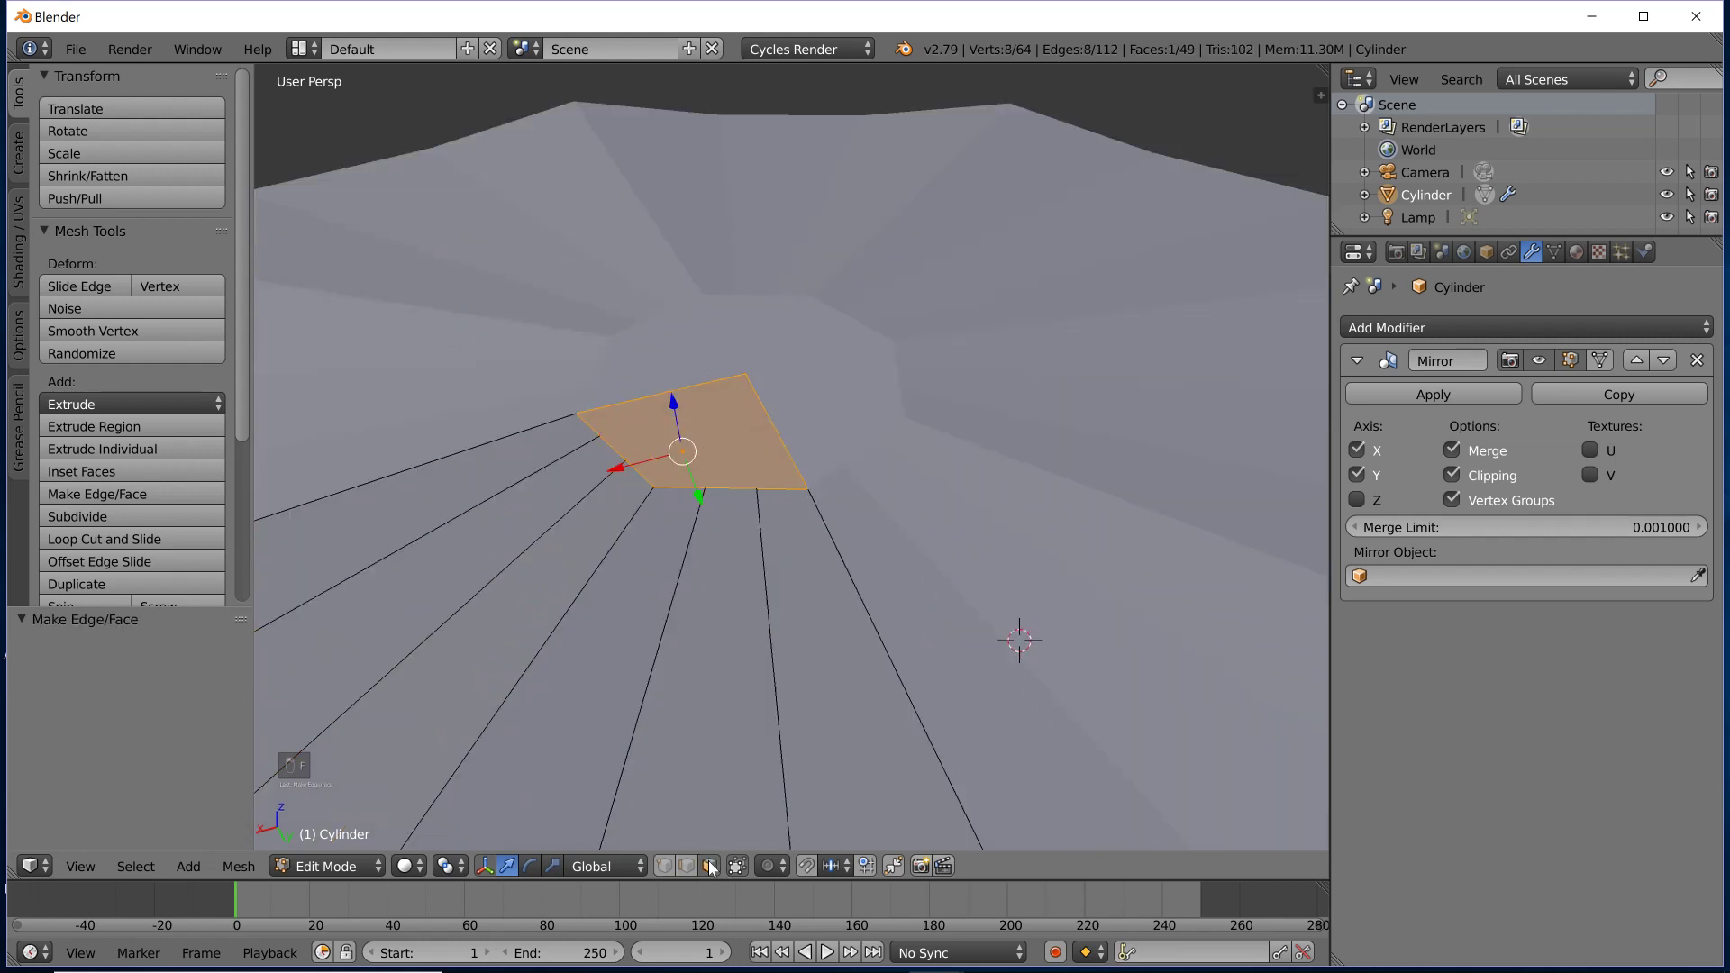
scroll(721, 398, down, 3)
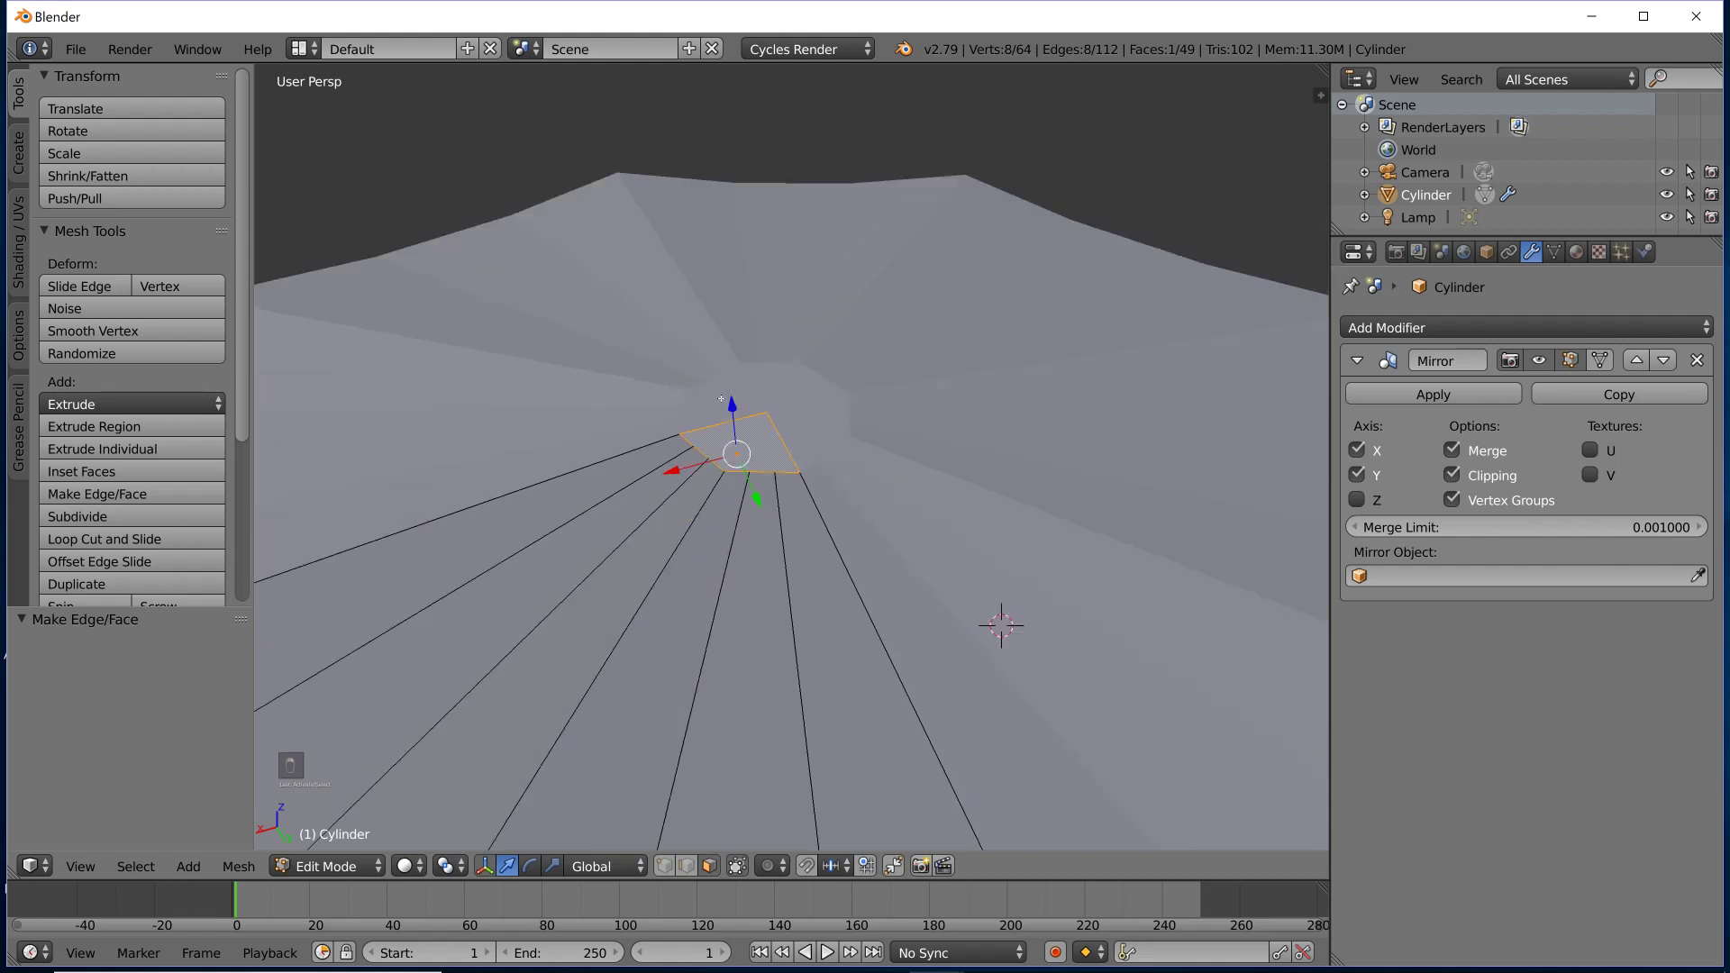
scroll(722, 406, up, 3)
middle_drag(723, 406, 780, 471)
scroll(825, 327, down, 5)
scroll(839, 324, up, 3)
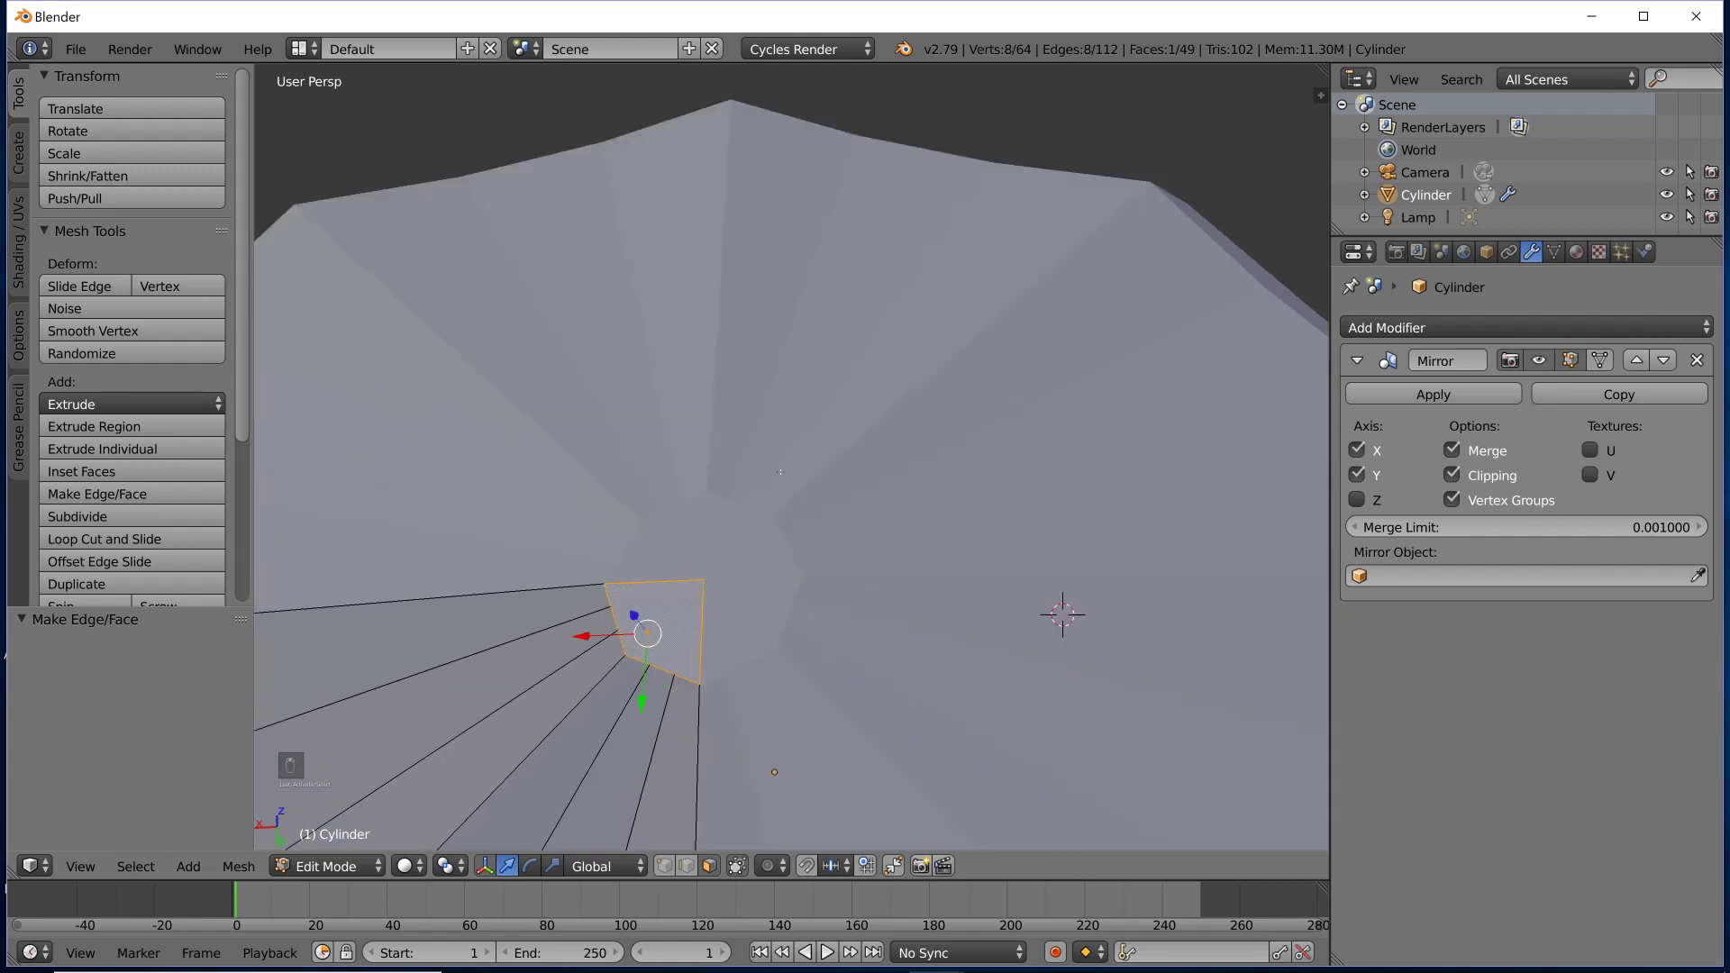
key(k)
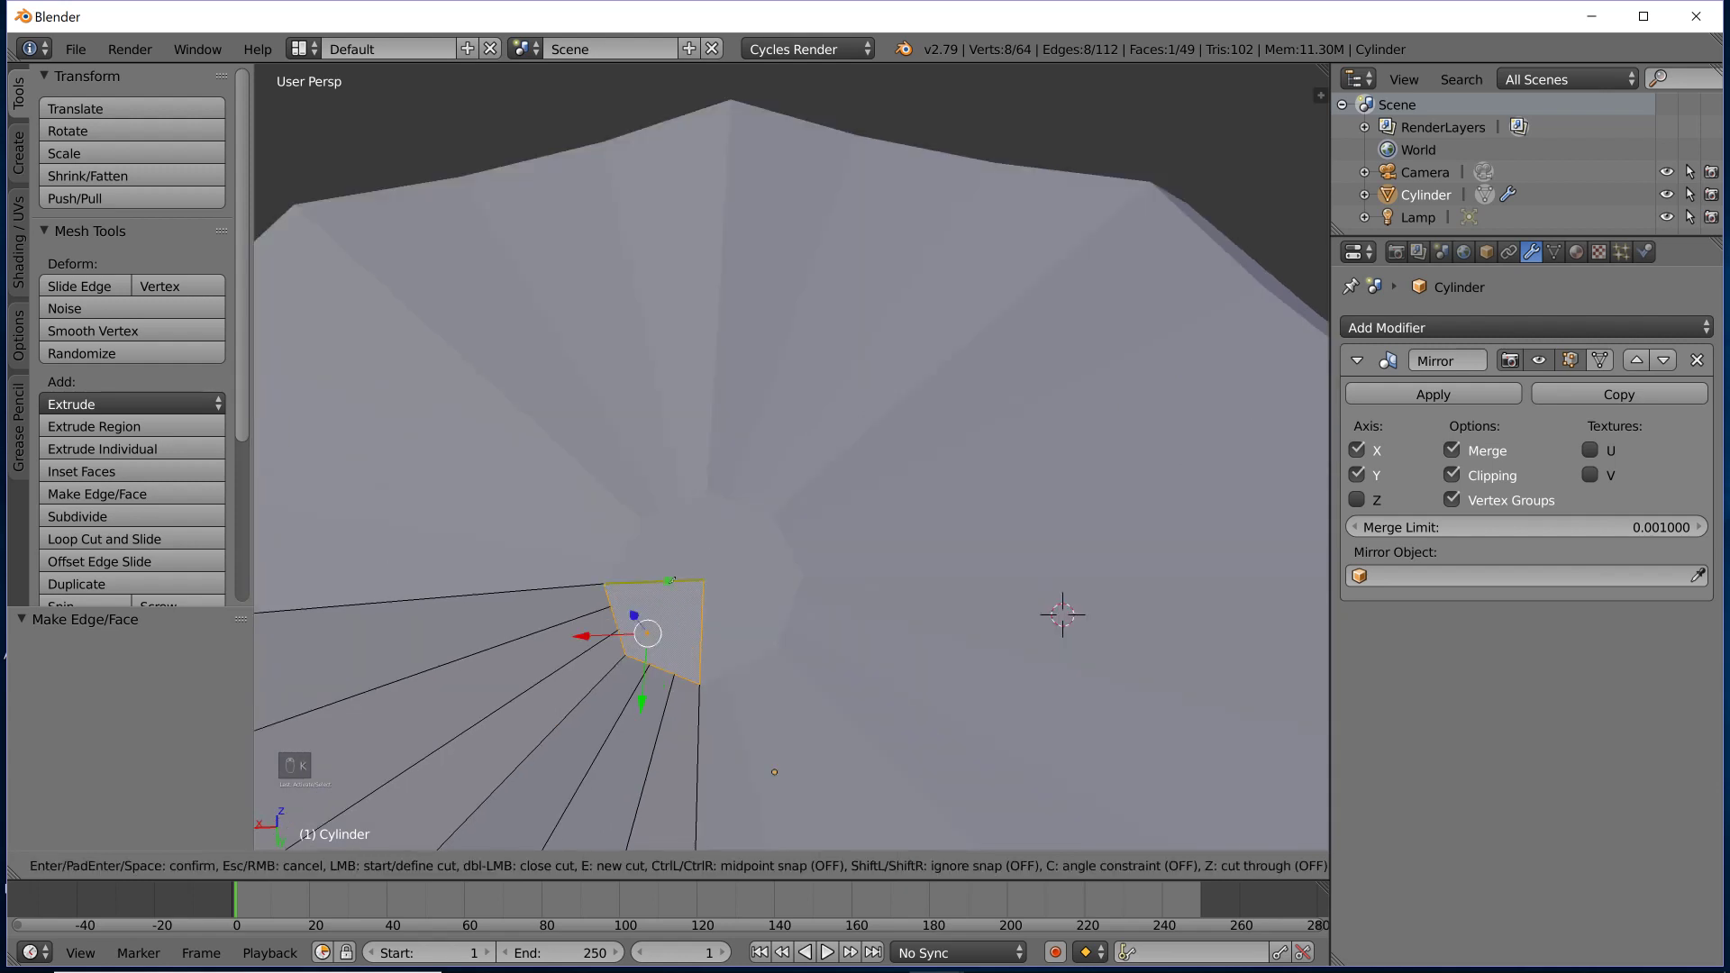
key(ctrl)
key(Escape)
middle_drag(796, 563, 855, 541)
key(a)
scroll(853, 556, up, 3)
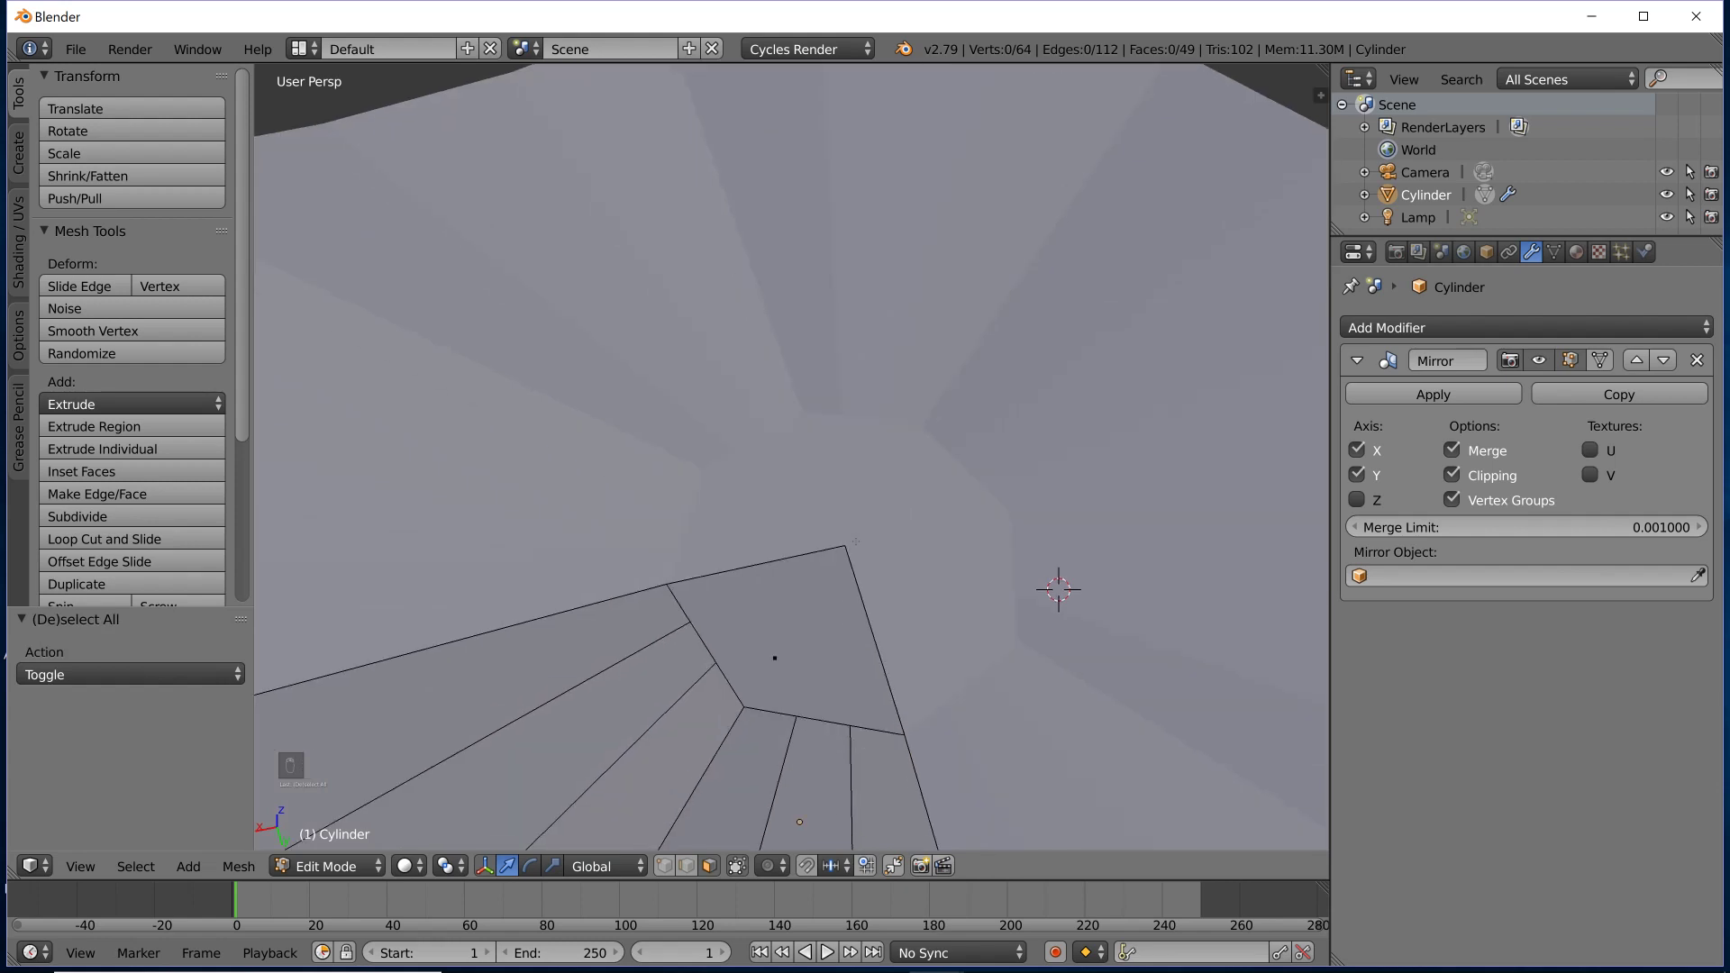
middle_drag(856, 542, 852, 509)
key(k)
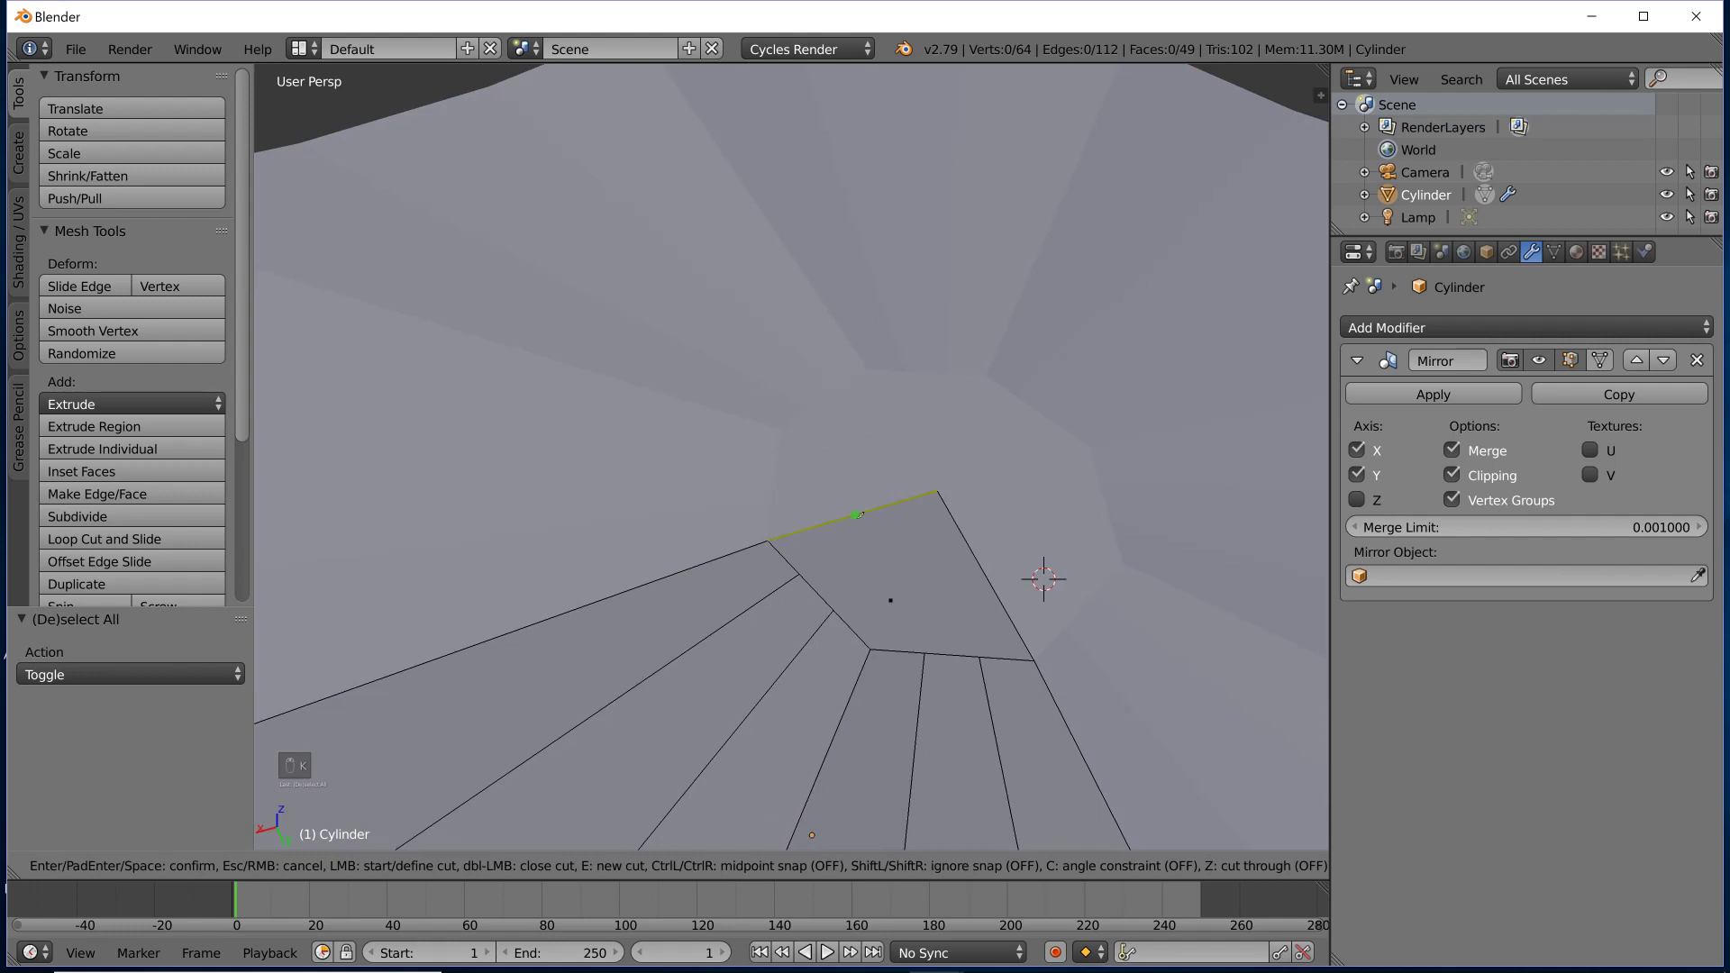
key(ctrl)
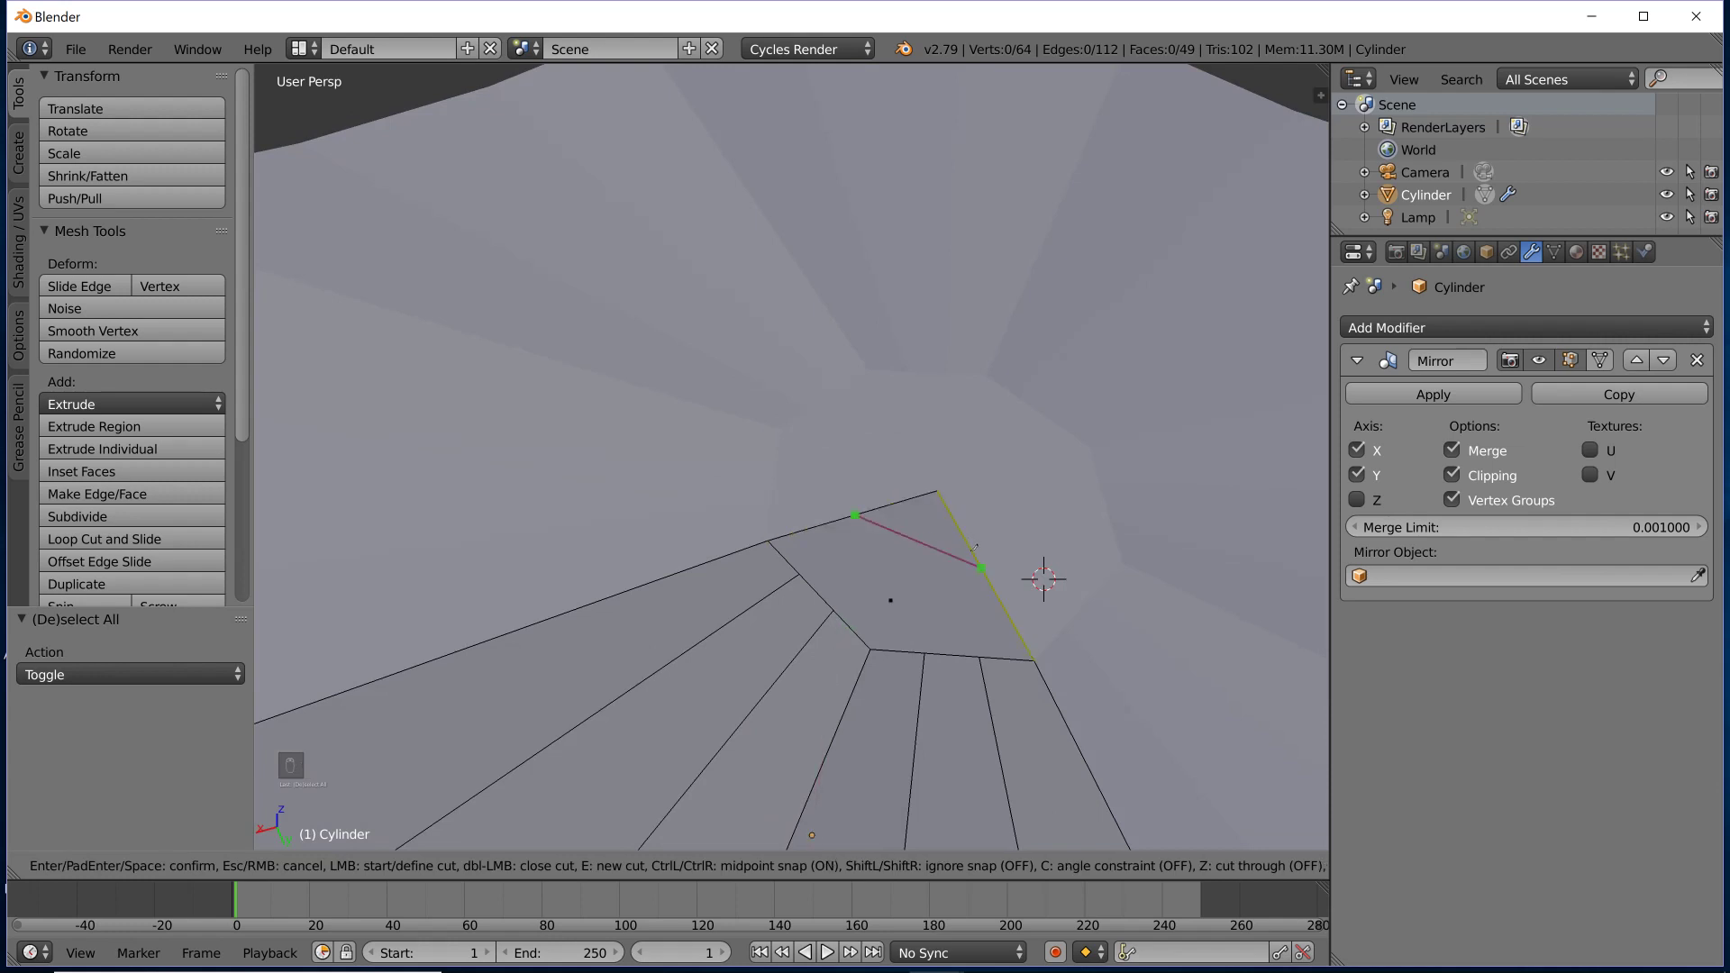
ctrl+click(986, 575)
key(Escape)
Knife-cut the apex face between the midpoints of its two mirror-line edges, separating a small triangle at the canopy's centre.
middle_drag(890, 596, 878, 576)
key(k)
key(ctrl)
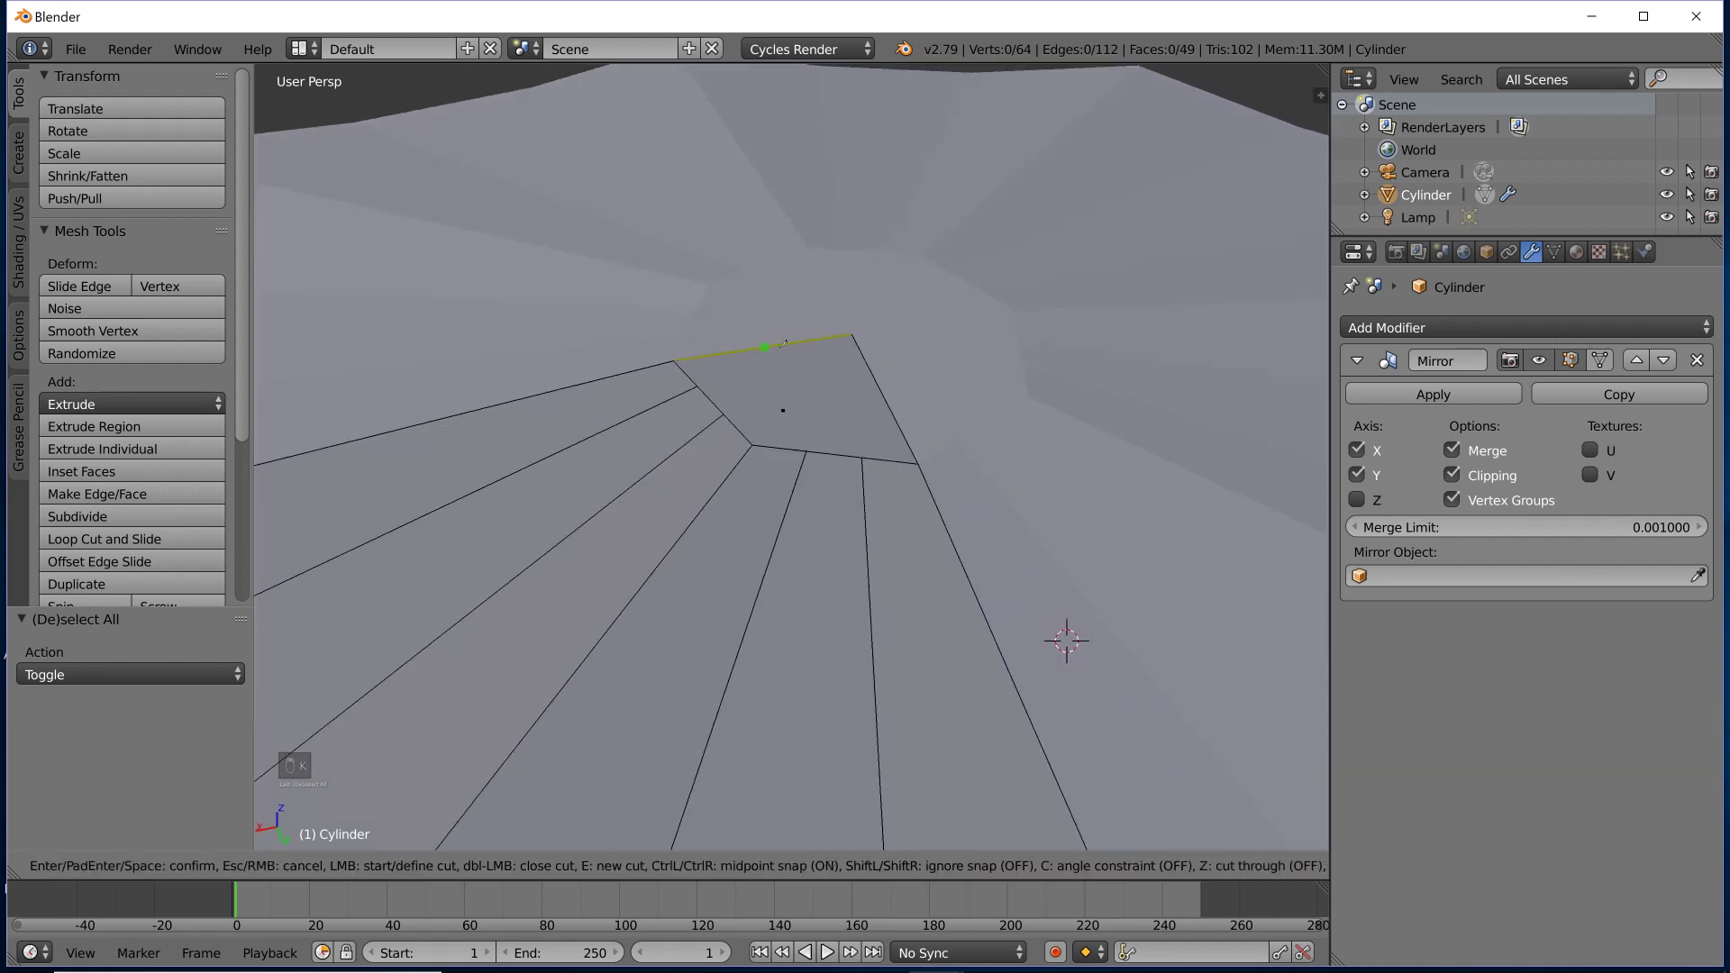
click(780, 342)
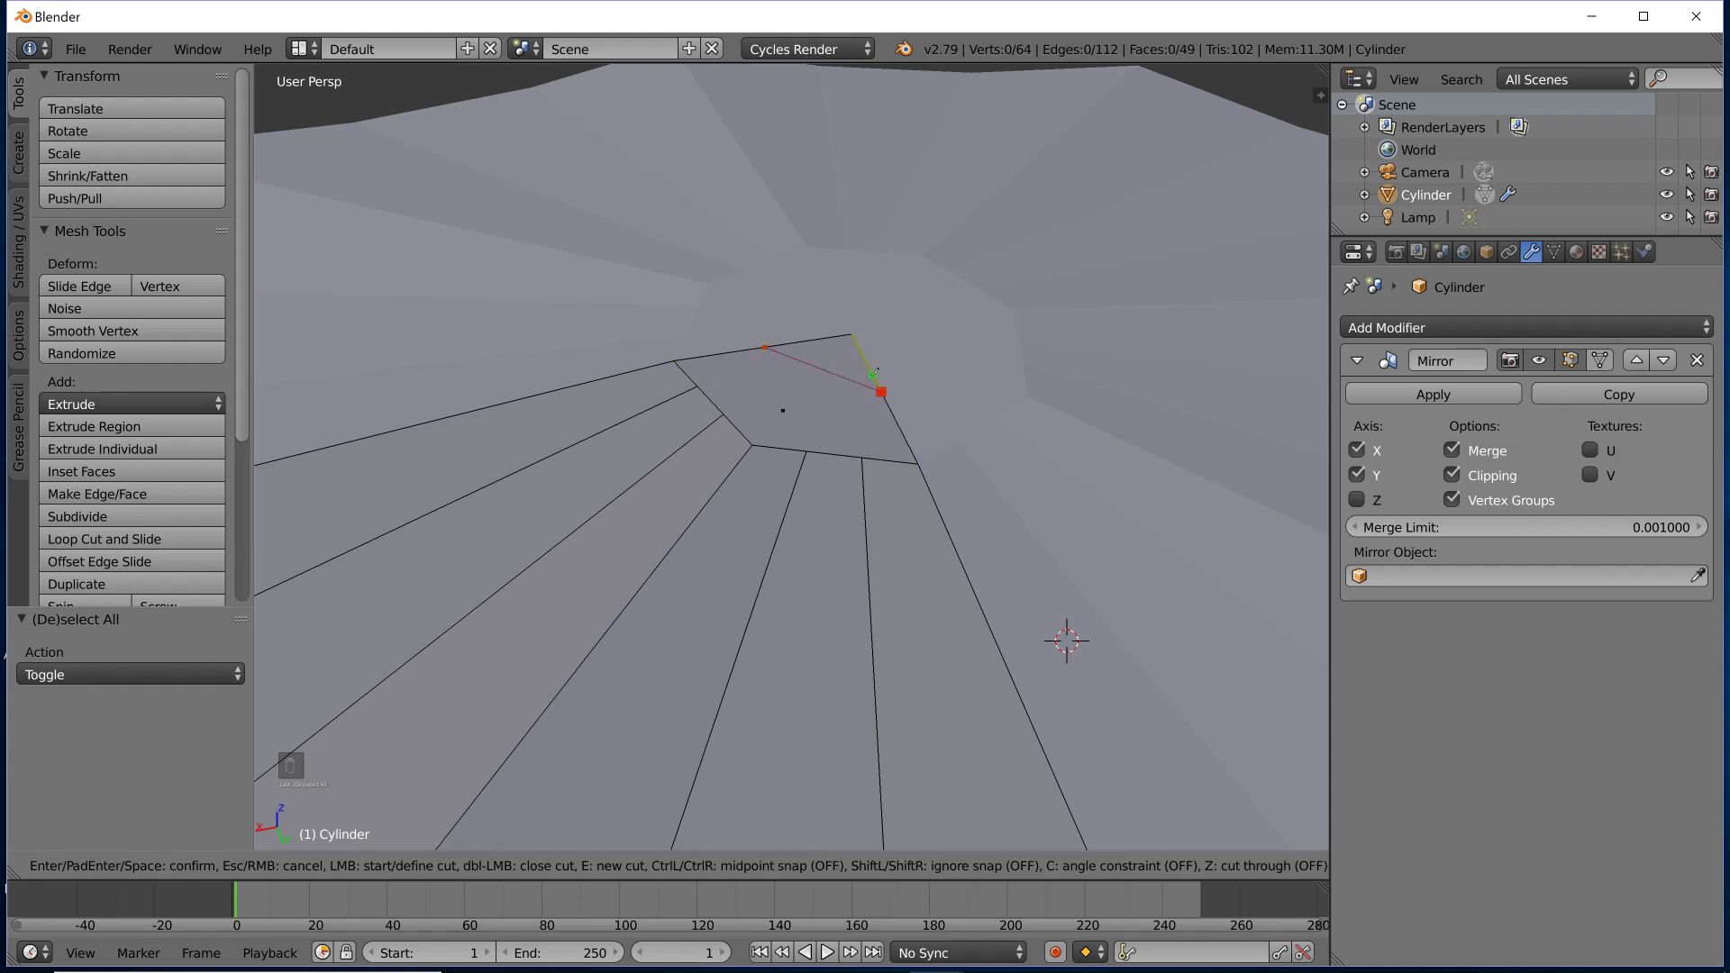
click(876, 371)
key(Return)
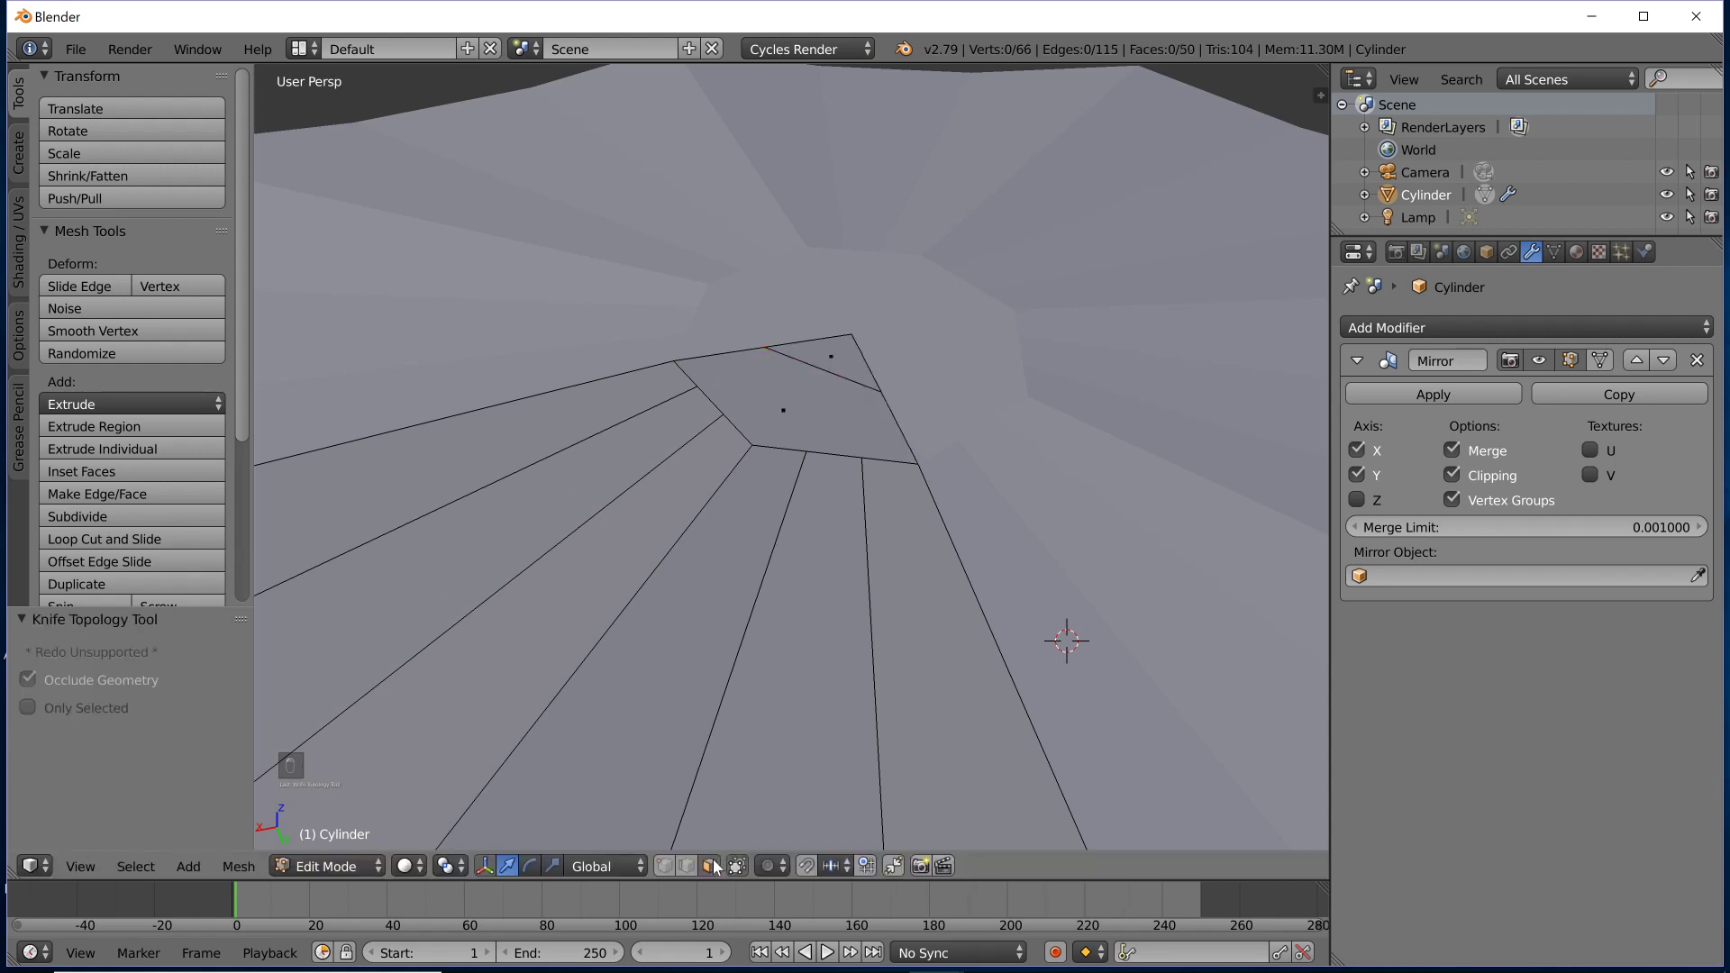
Extrude the small triangular centre face upward by about 0.35 to form the parasol's tip.
right_click(848, 364)
key(e)
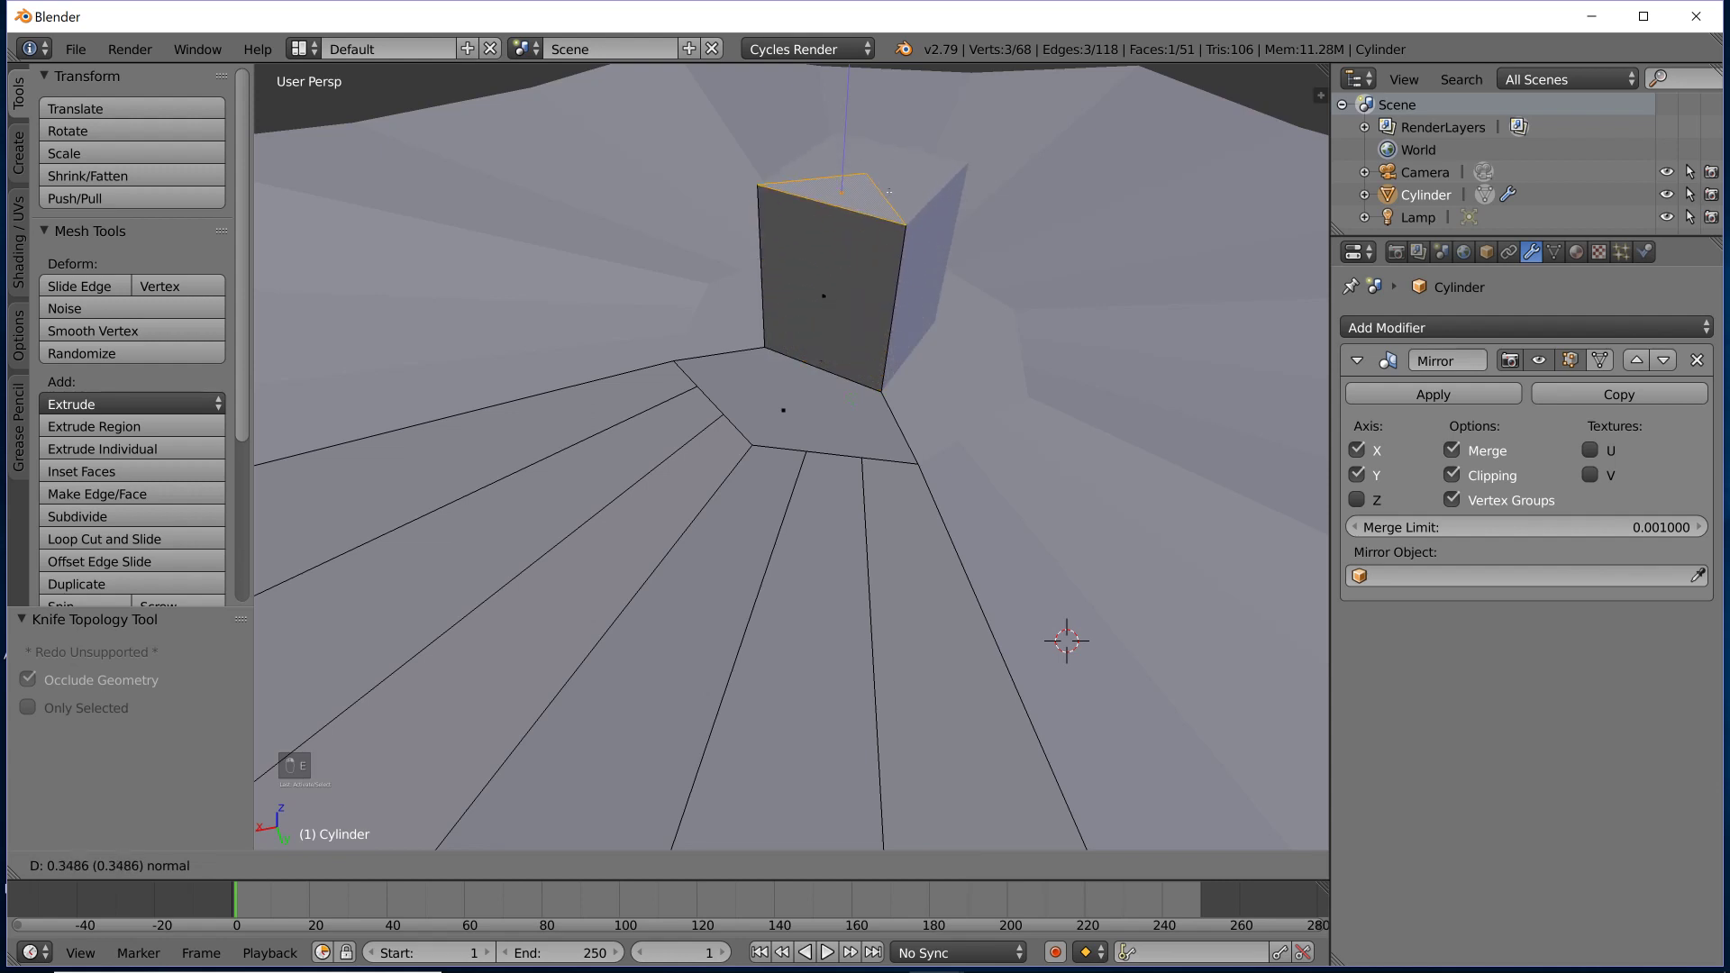
click(909, 175)
middle_drag(909, 175, 874, 385)
key(Tab)
key(Tab)
scroll(803, 347, up, 1)
Select the tip's outer side face and top face and scale them by -0.108 in X and Y only.
right_click(785, 379)
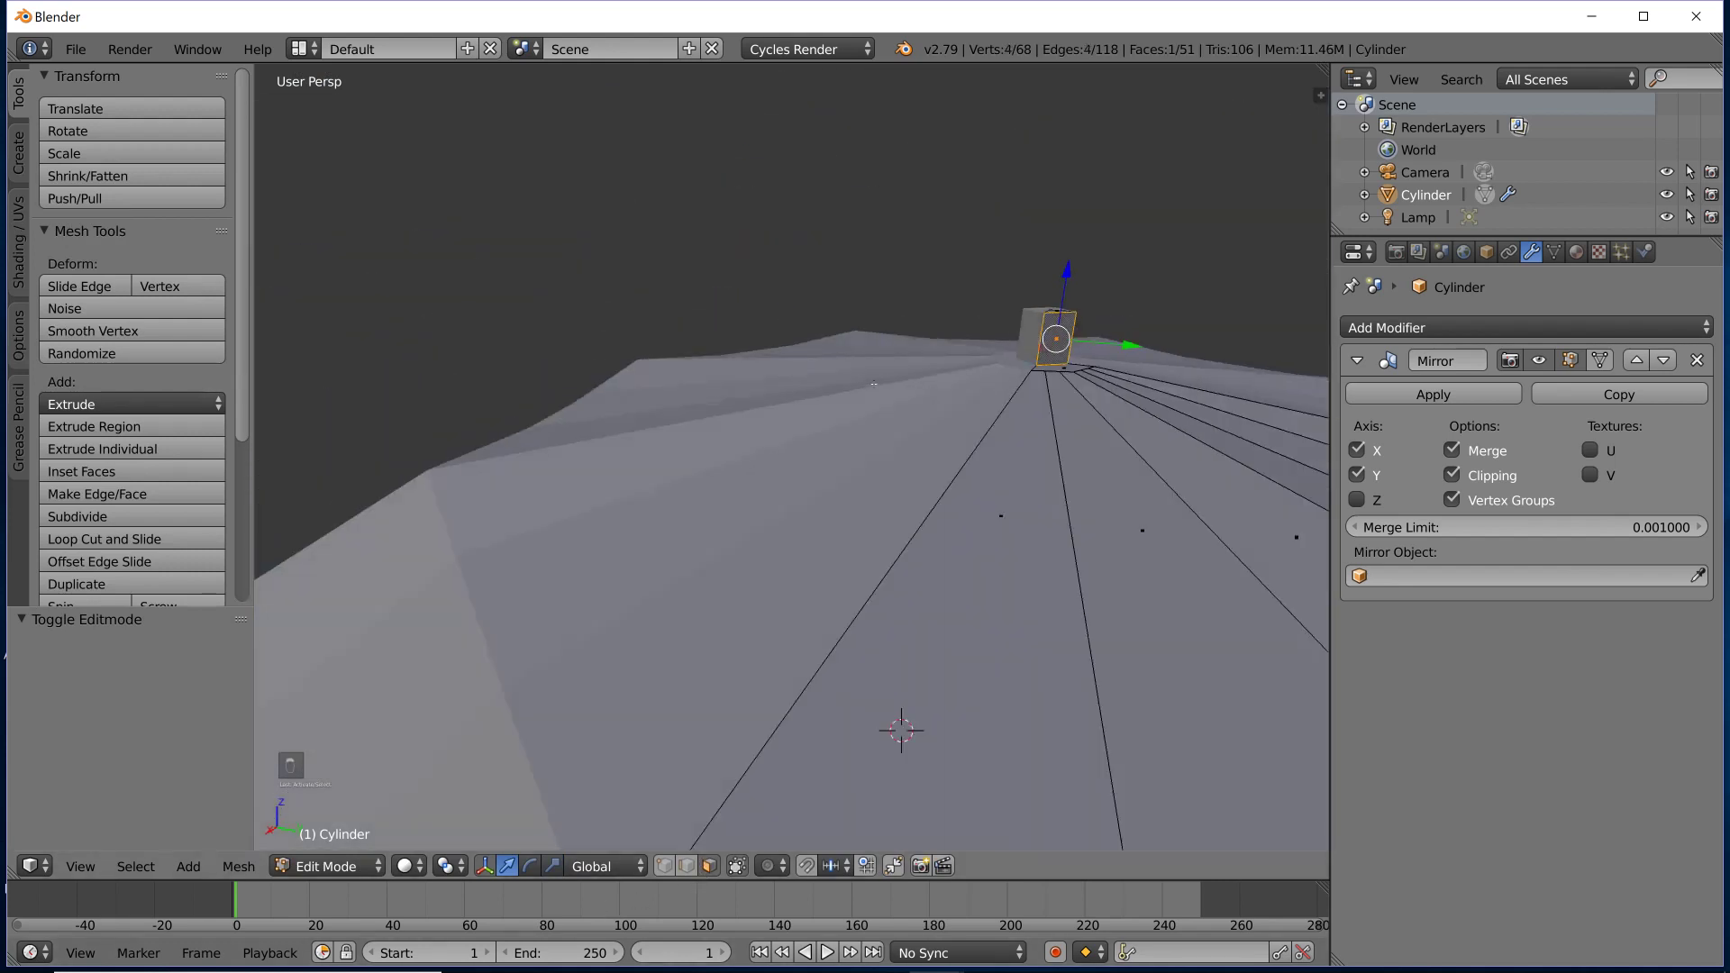
shift+right_click(1060, 313)
scroll(1058, 314, up, 2)
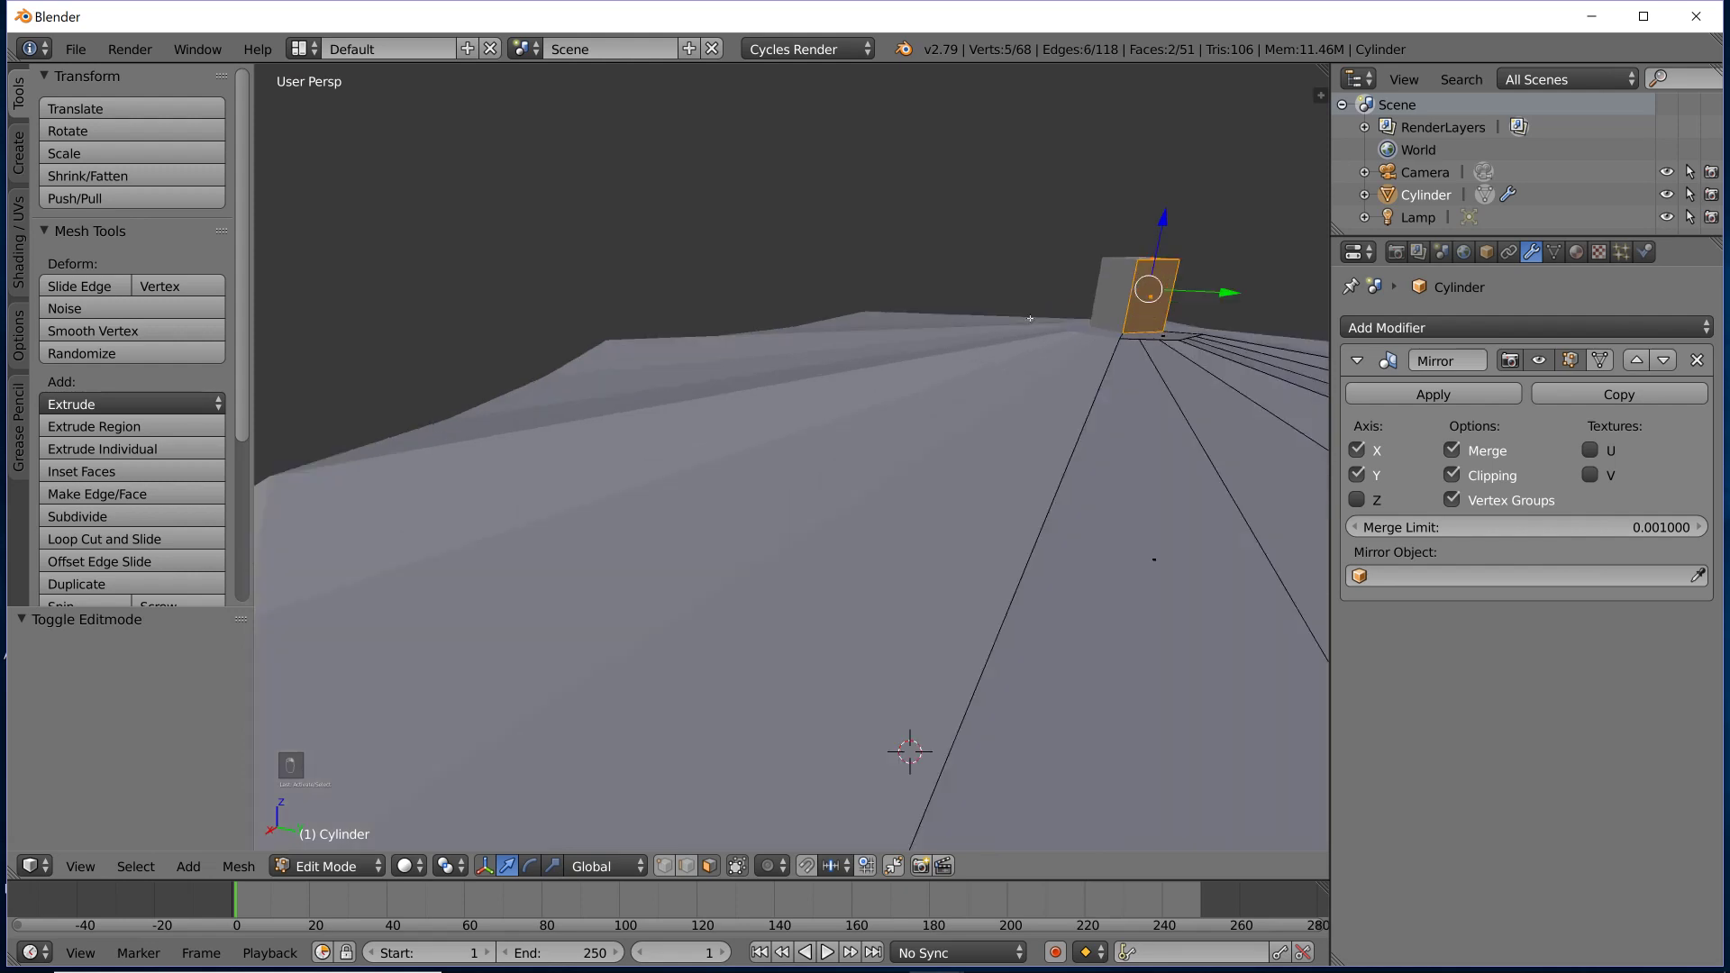
middle_drag(1050, 317, 855, 391)
key(s)
key(s)
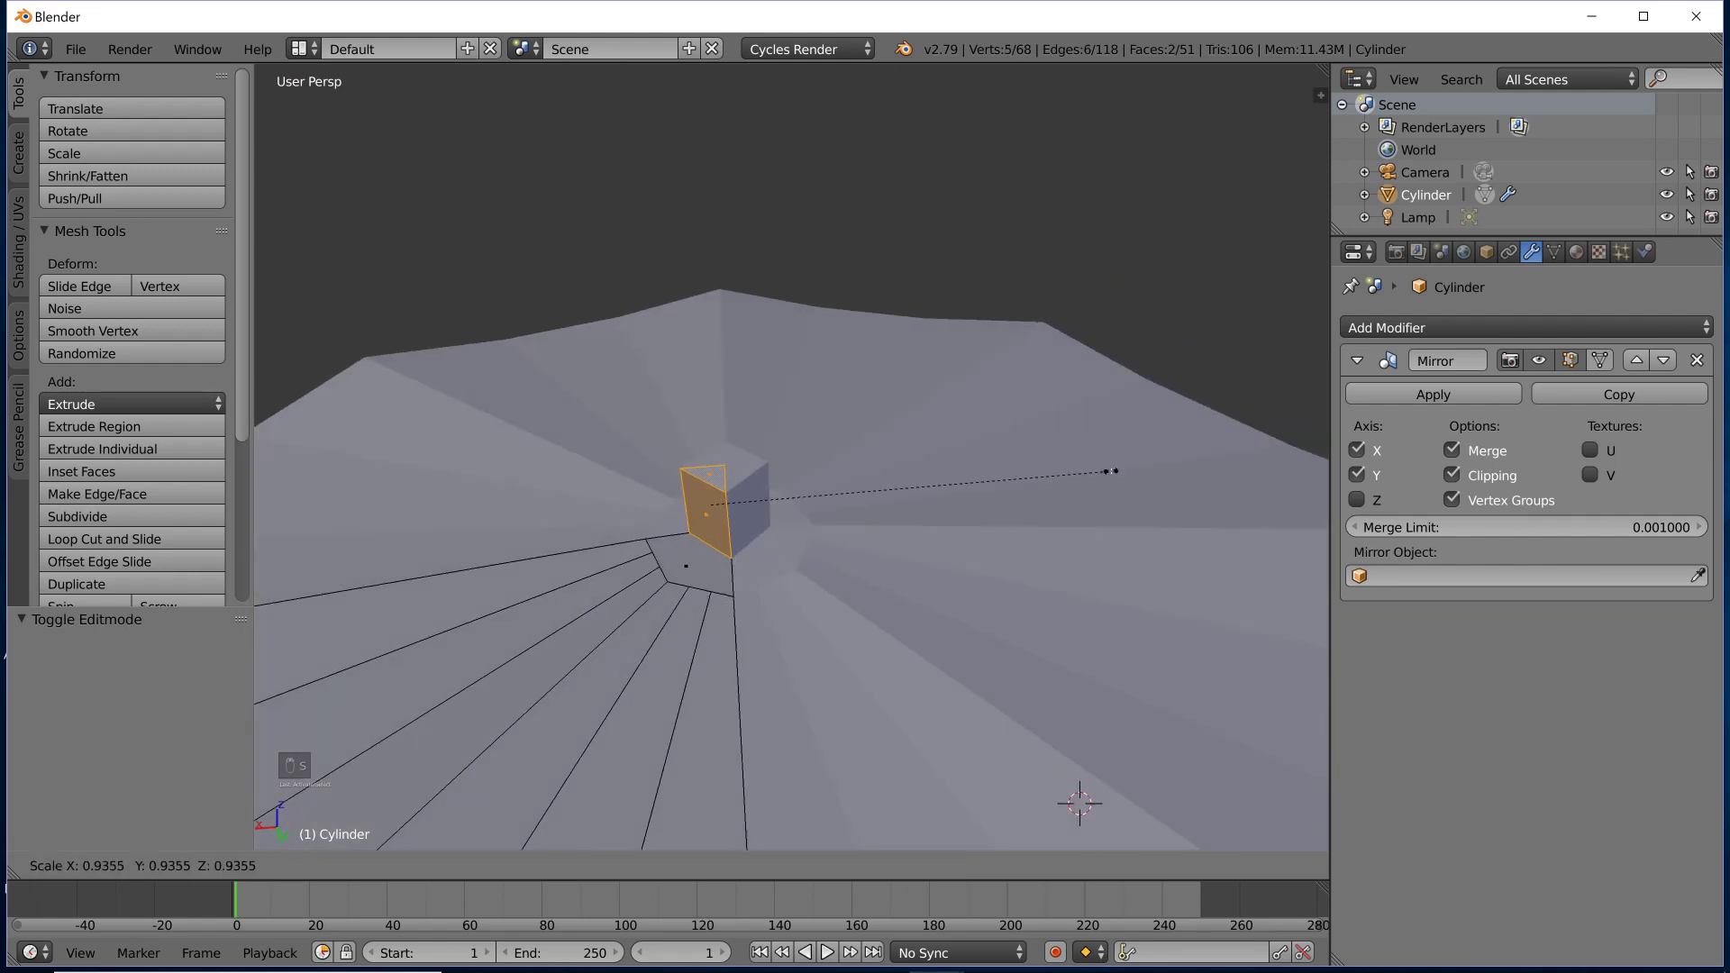
right_click(1015, 445)
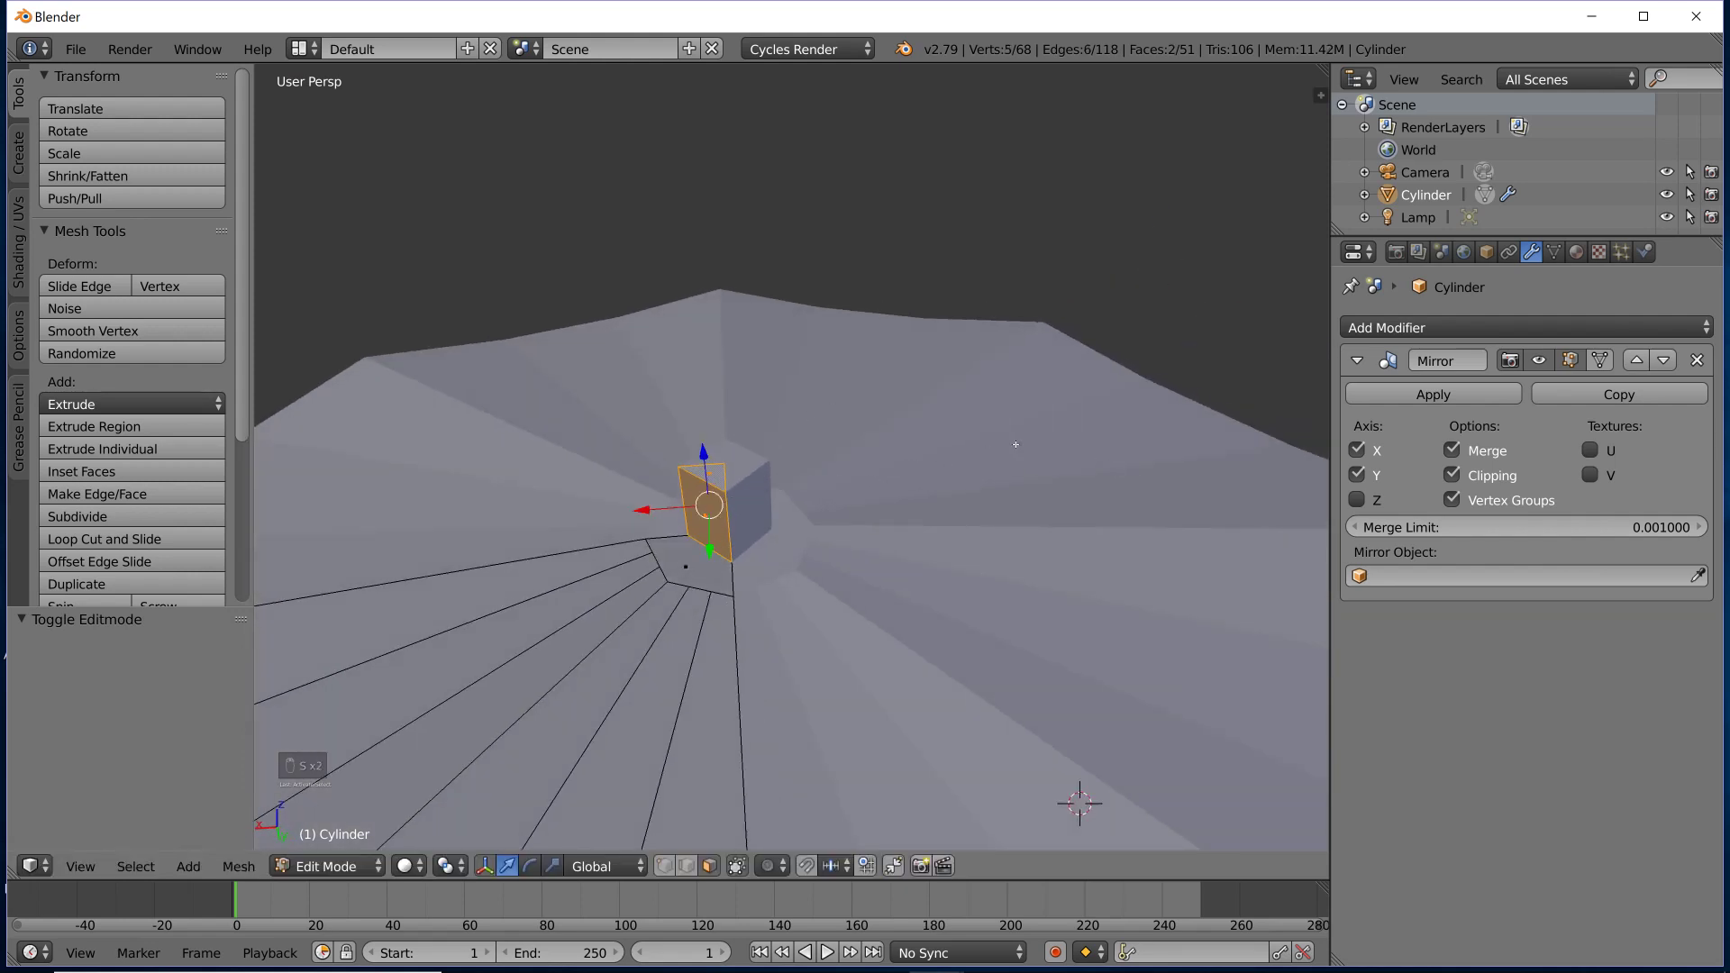
key(s)
key(shift+z)
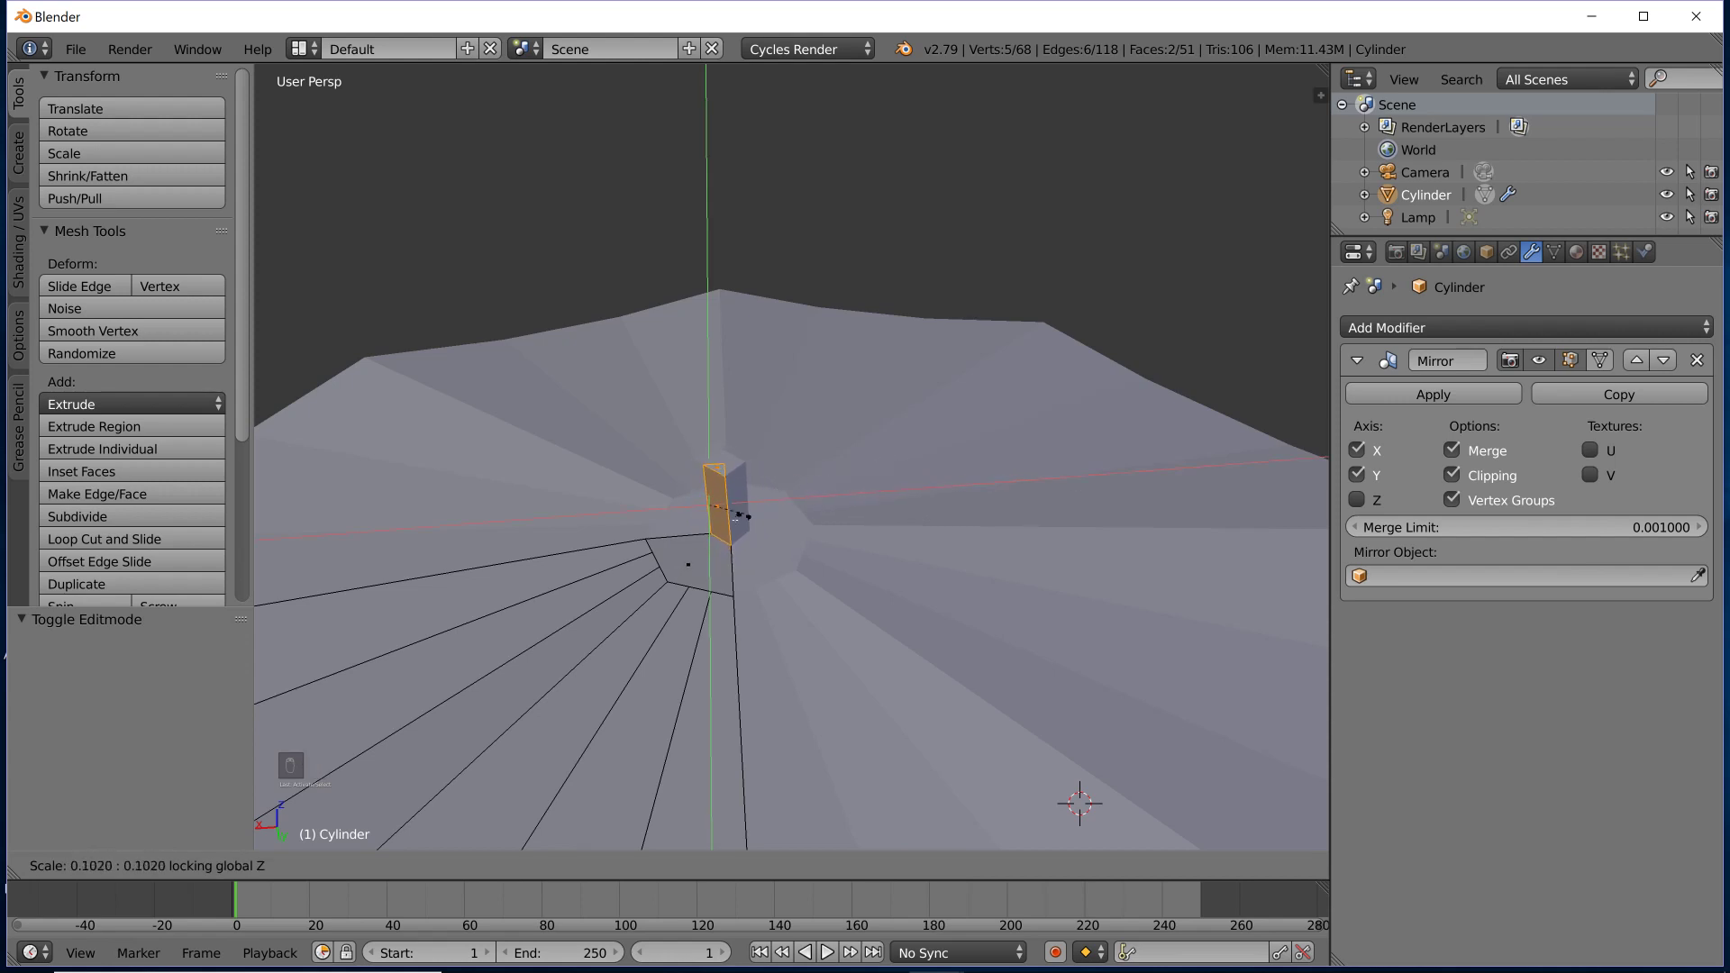
click(690, 564)
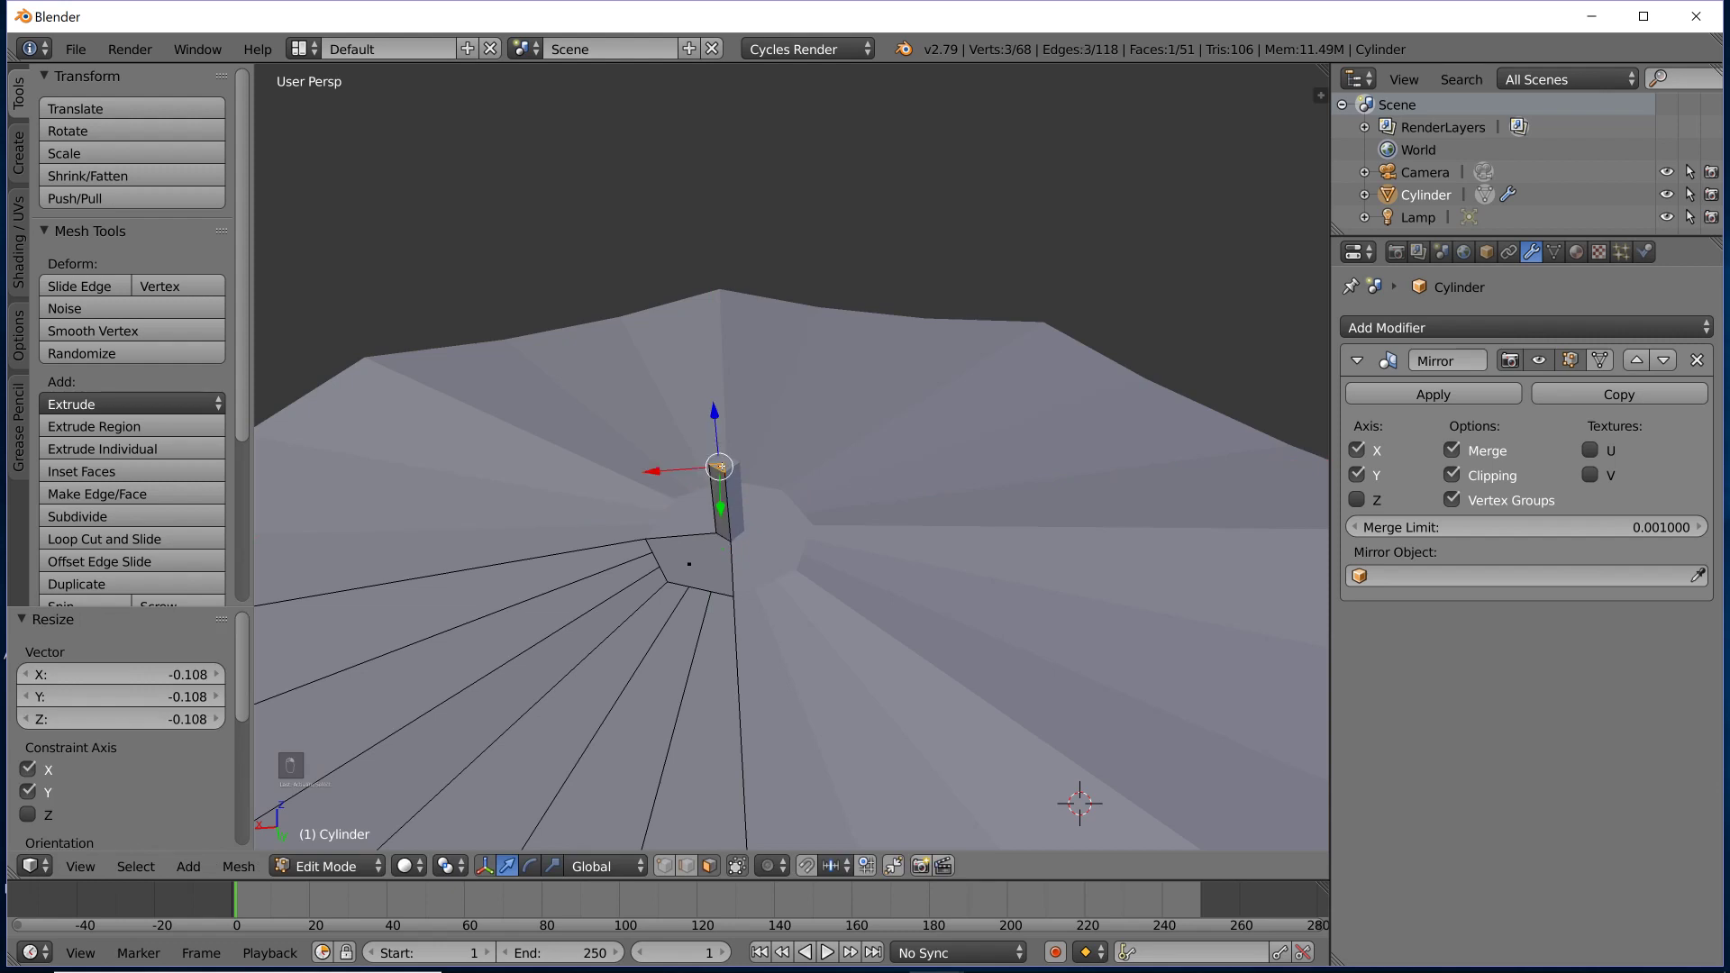
Move the tip's top face upward along Z.
key(g)
key(z)
click(720, 432)
scroll(719, 437, up, 2)
scroll(829, 572, down, 7)
Examine the parasol's canopy, tip and pole from above and below, in and out of mesh editing.
middle_drag(725, 648, 923, 533)
key(Tab)
key(Tab)
scroll(840, 561, up, 3)
scroll(841, 470, down, 9)
key(Tab)
scroll(950, 536, down, 1)
scroll(890, 651, up, 2)
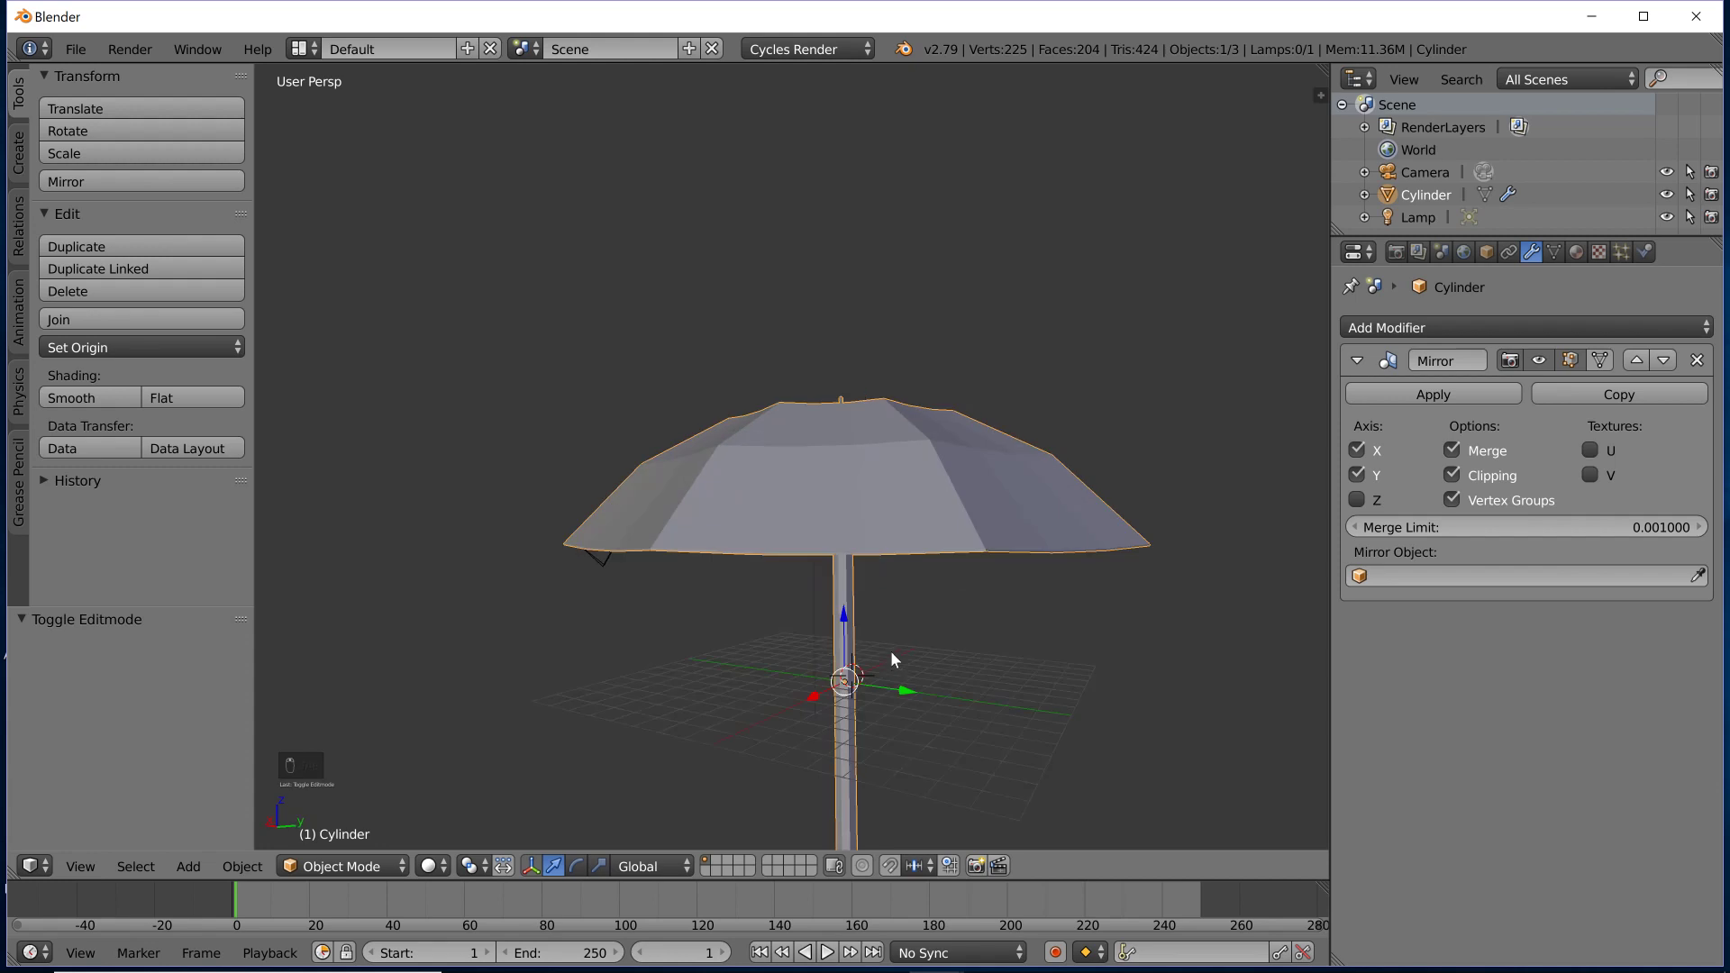
scroll(883, 662, down, 2)
key(Tab)
middle_drag(861, 692, 784, 564)
middle_drag(780, 641, 689, 623)
scroll(645, 645, up, 3)
scroll(665, 644, down, 5)
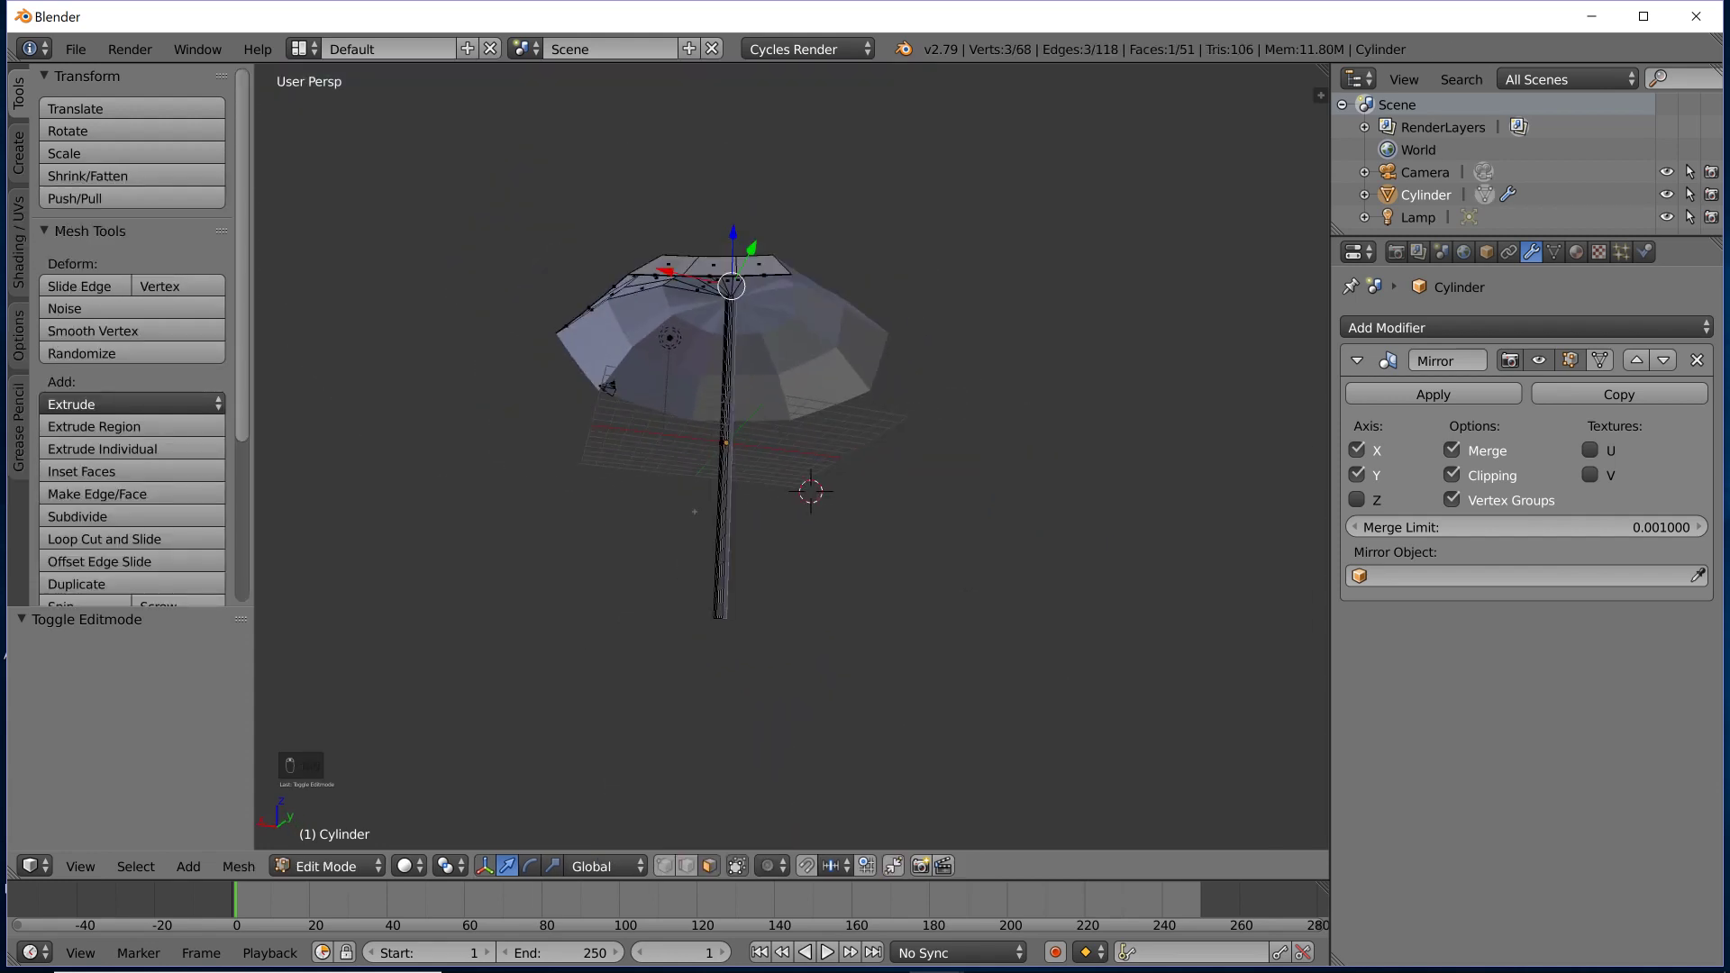
scroll(694, 512, up, 5)
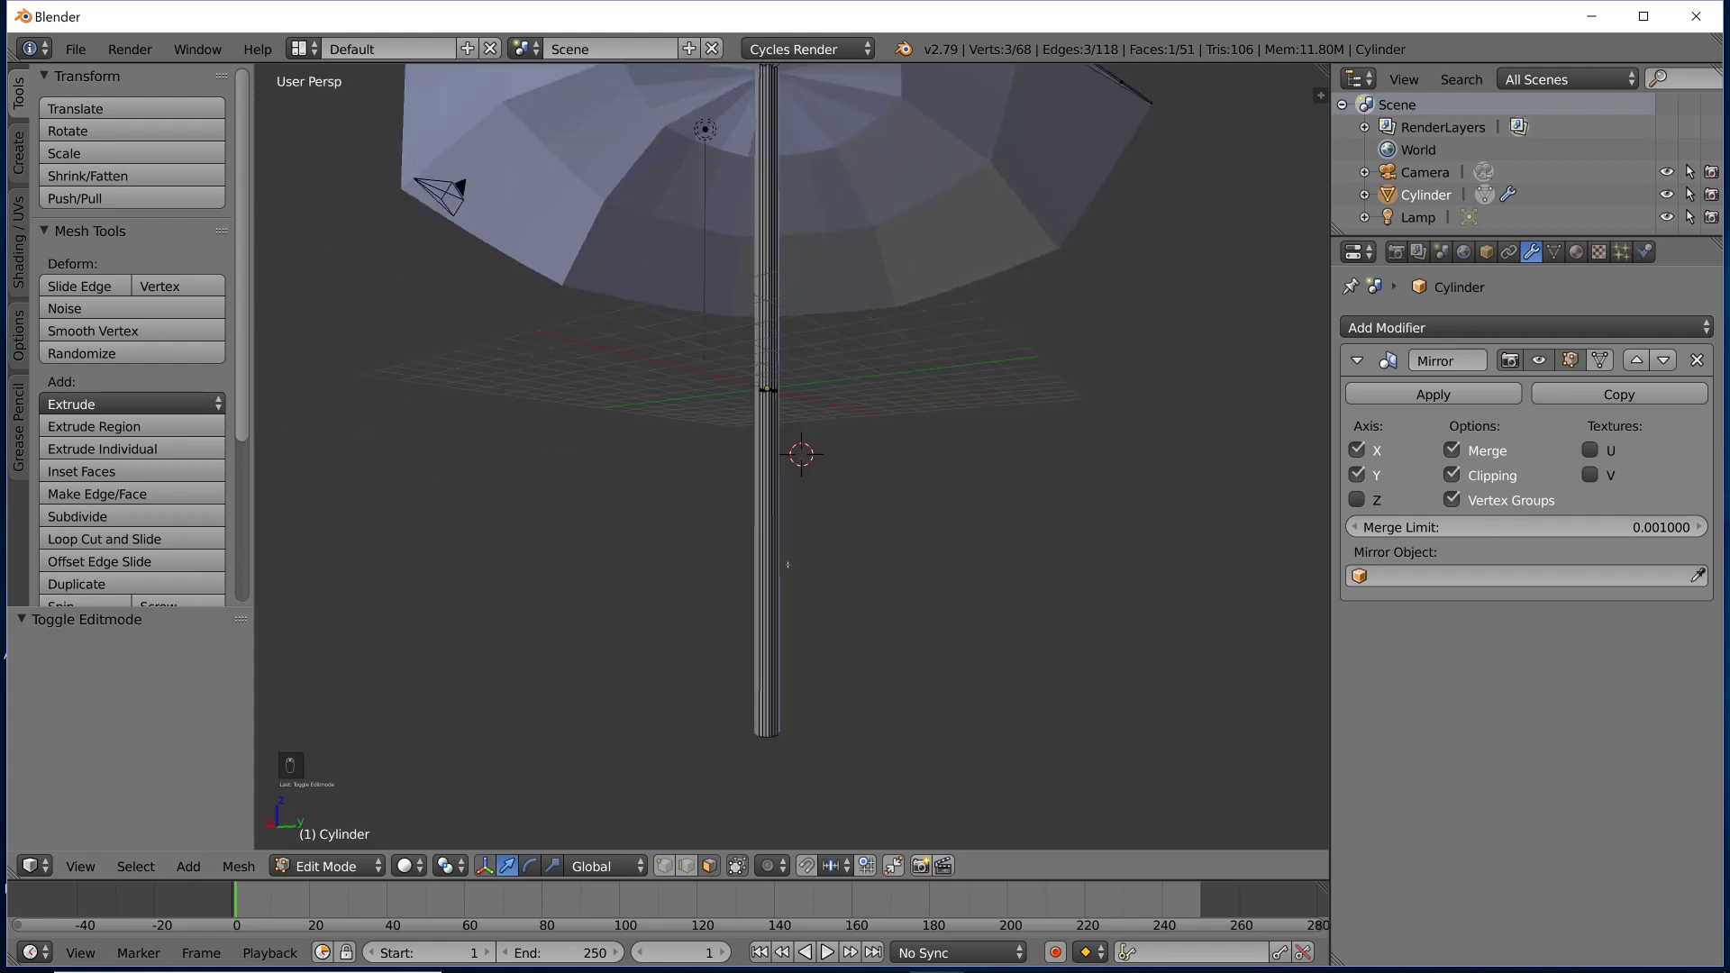
key(ctrl+r)
right_click(812, 423)
scroll(957, 351, down, 6)
middle_drag(958, 351, 920, 392)
Clear the selection and add a single loop cut around the pole at its midpoint.
key(a)
middle_drag(769, 463, 784, 451)
scroll(811, 446, up, 8)
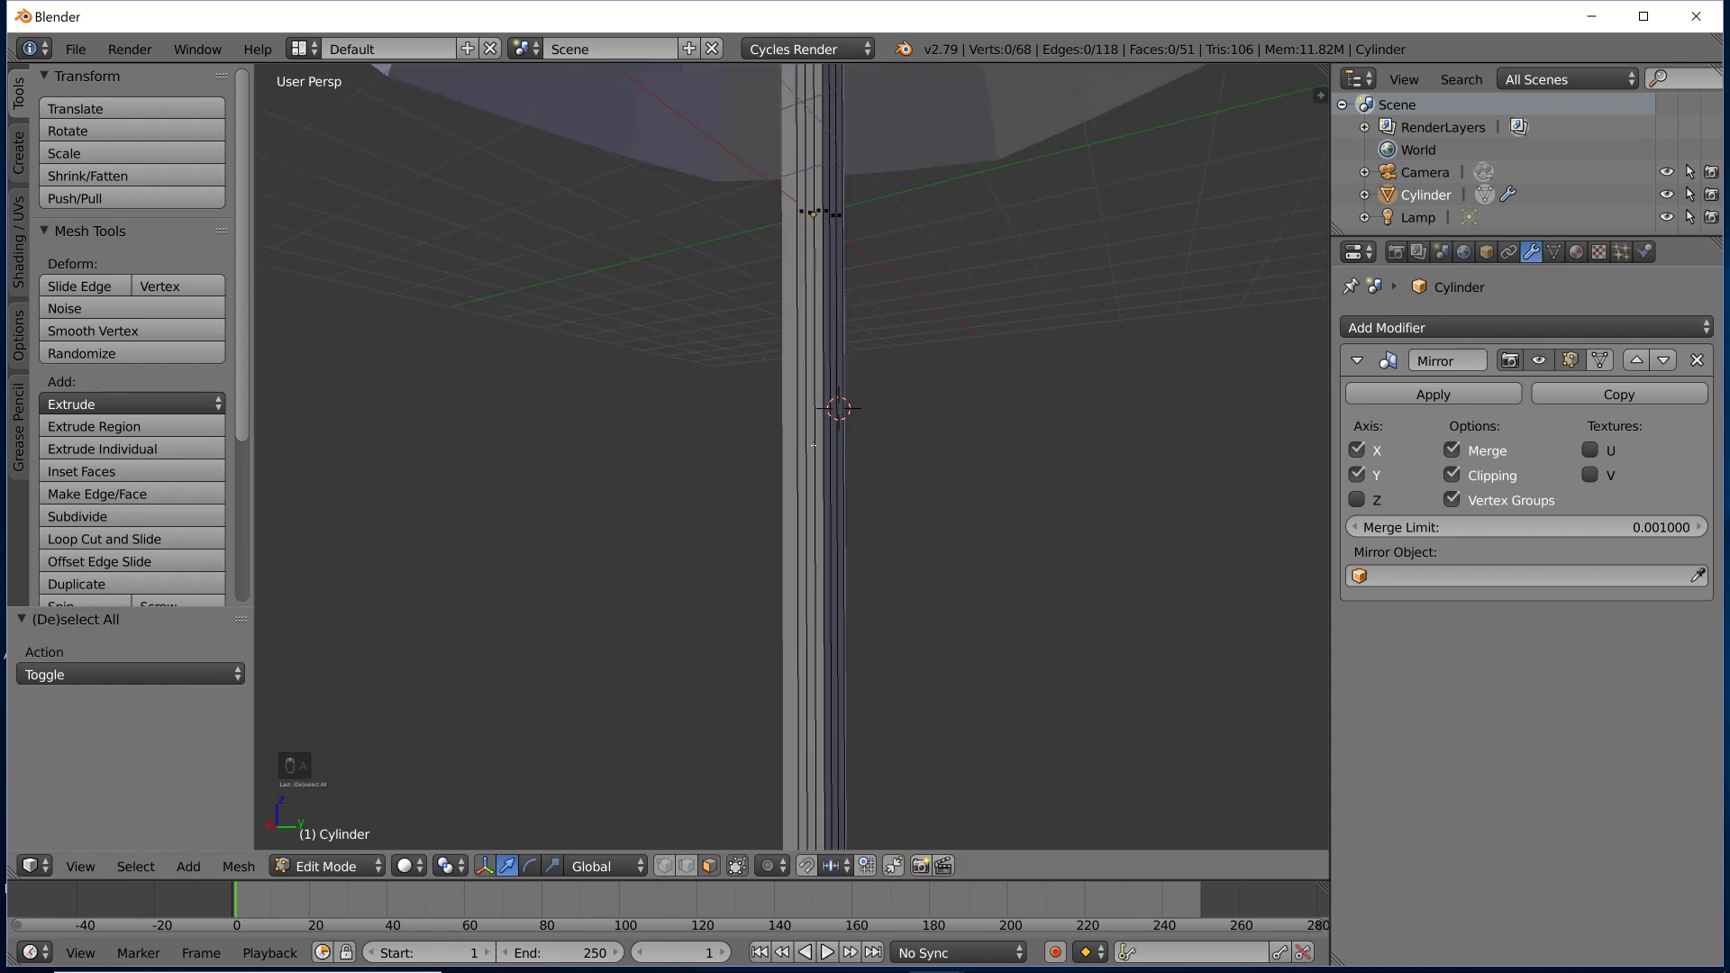
key(ctrl+r)
click(814, 444)
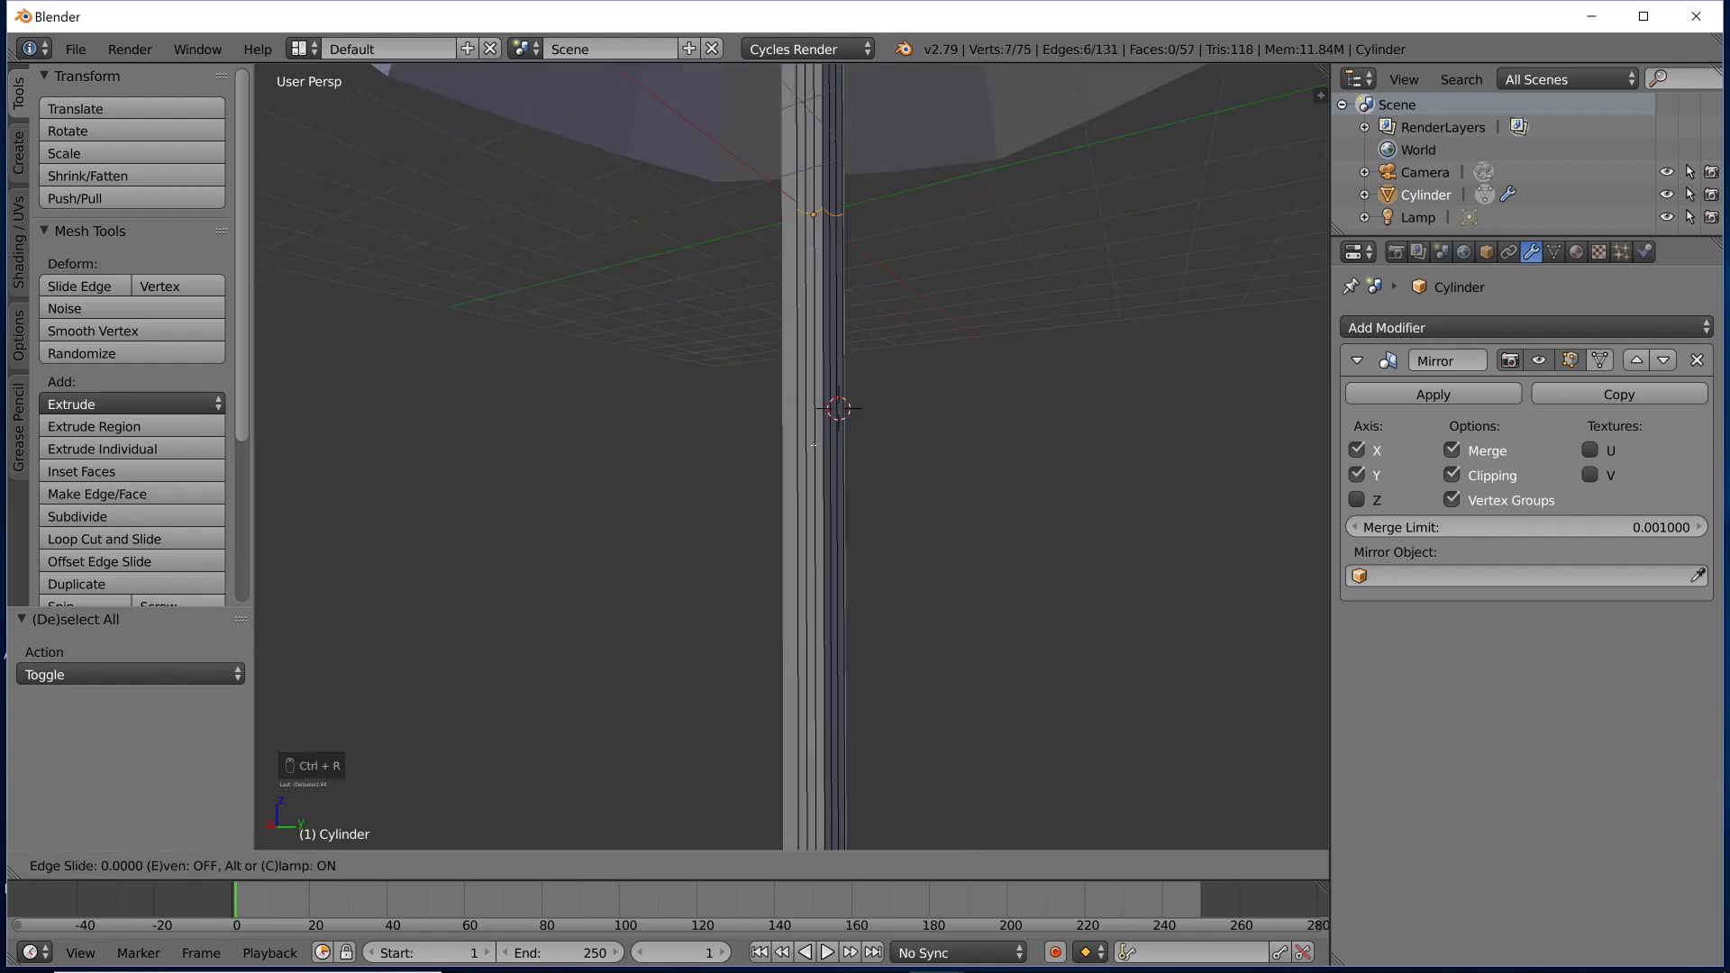
right_click(818, 820)
Move the new edge loop along Z by -9.175, close to the pole's lower end.
scroll(892, 226, down, 5)
key(g)
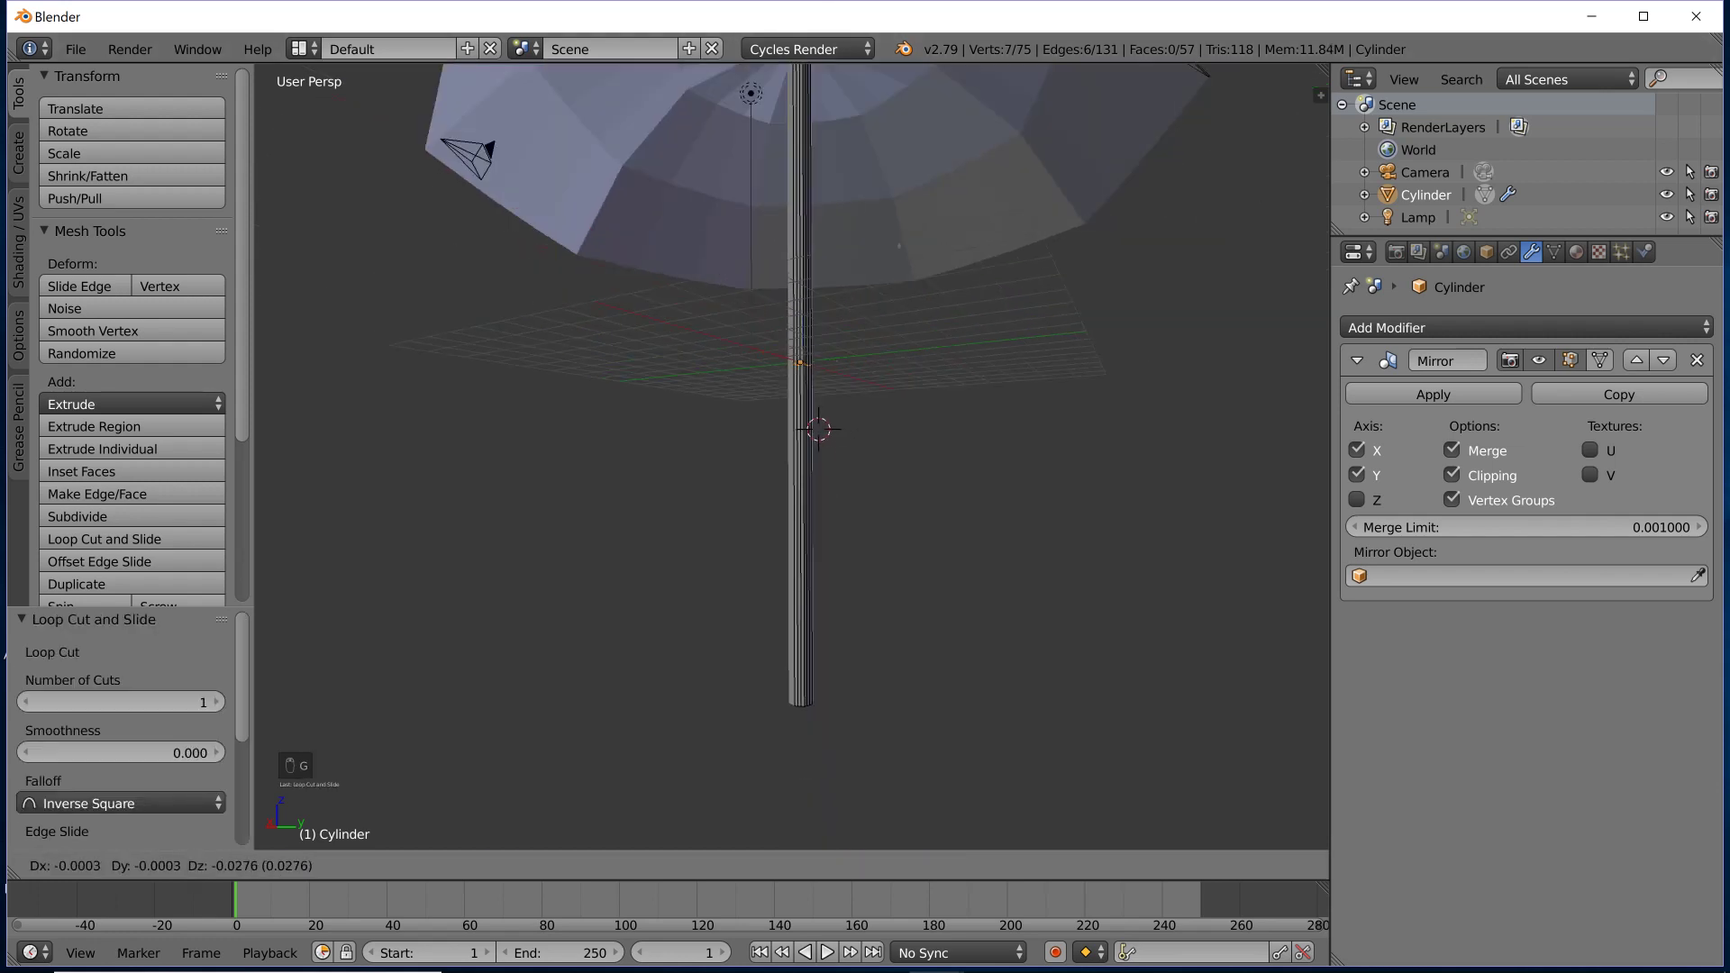
key(z)
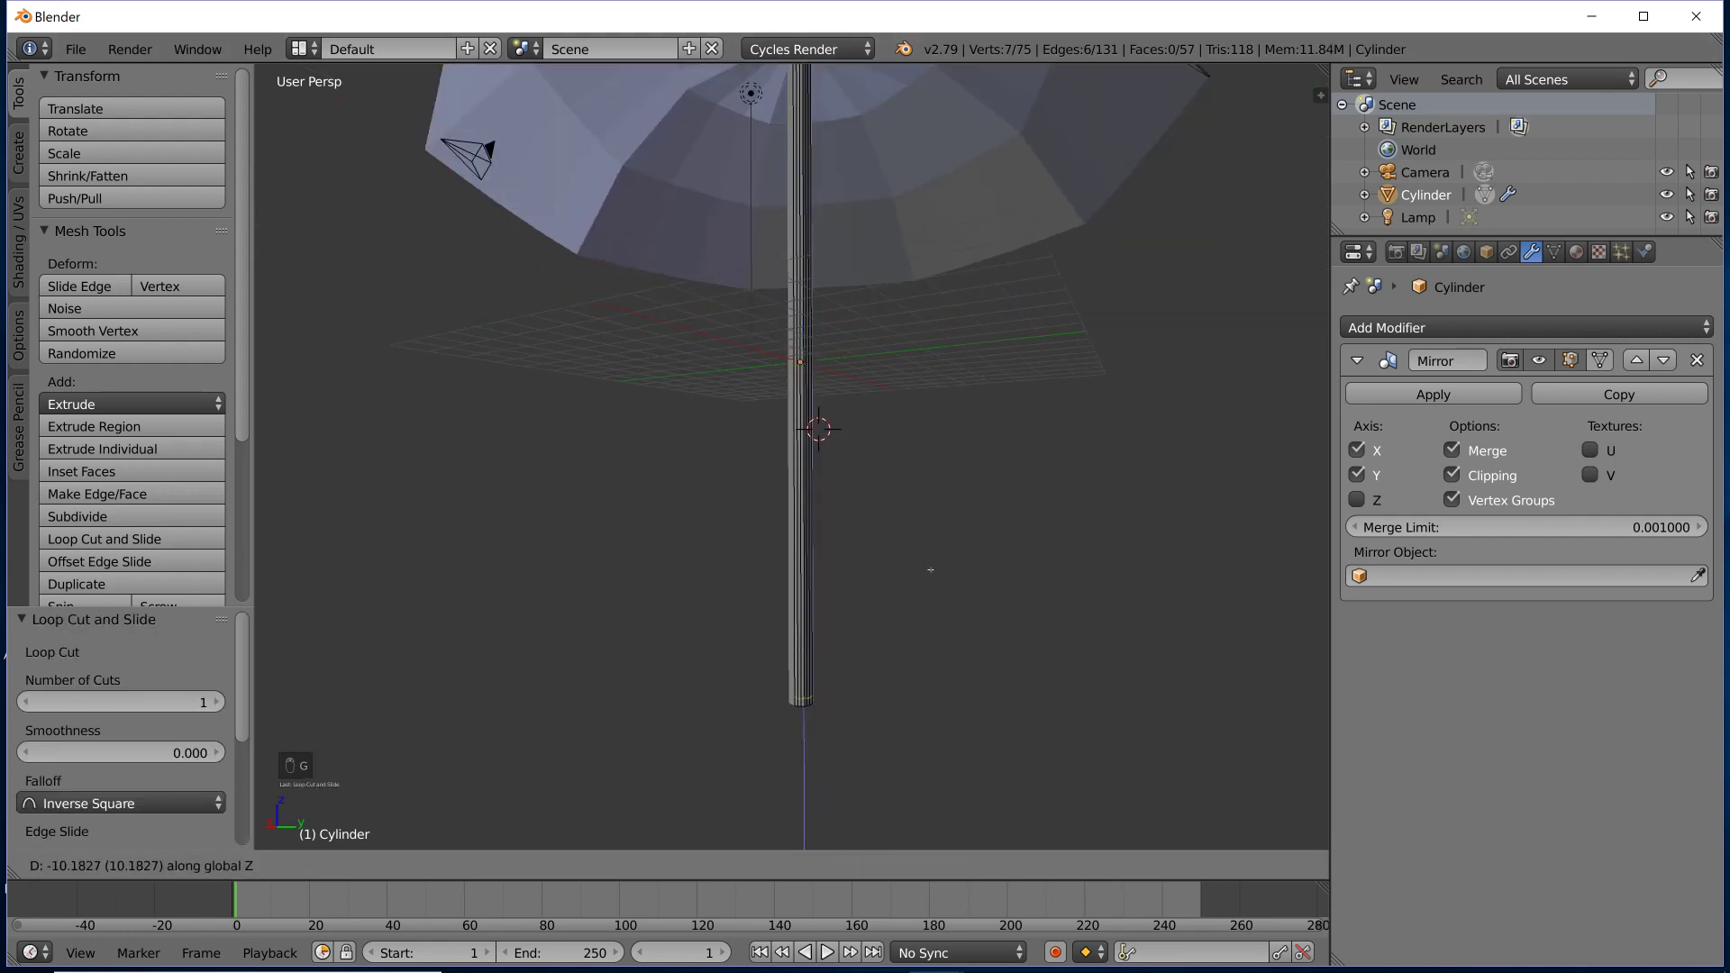
click(933, 536)
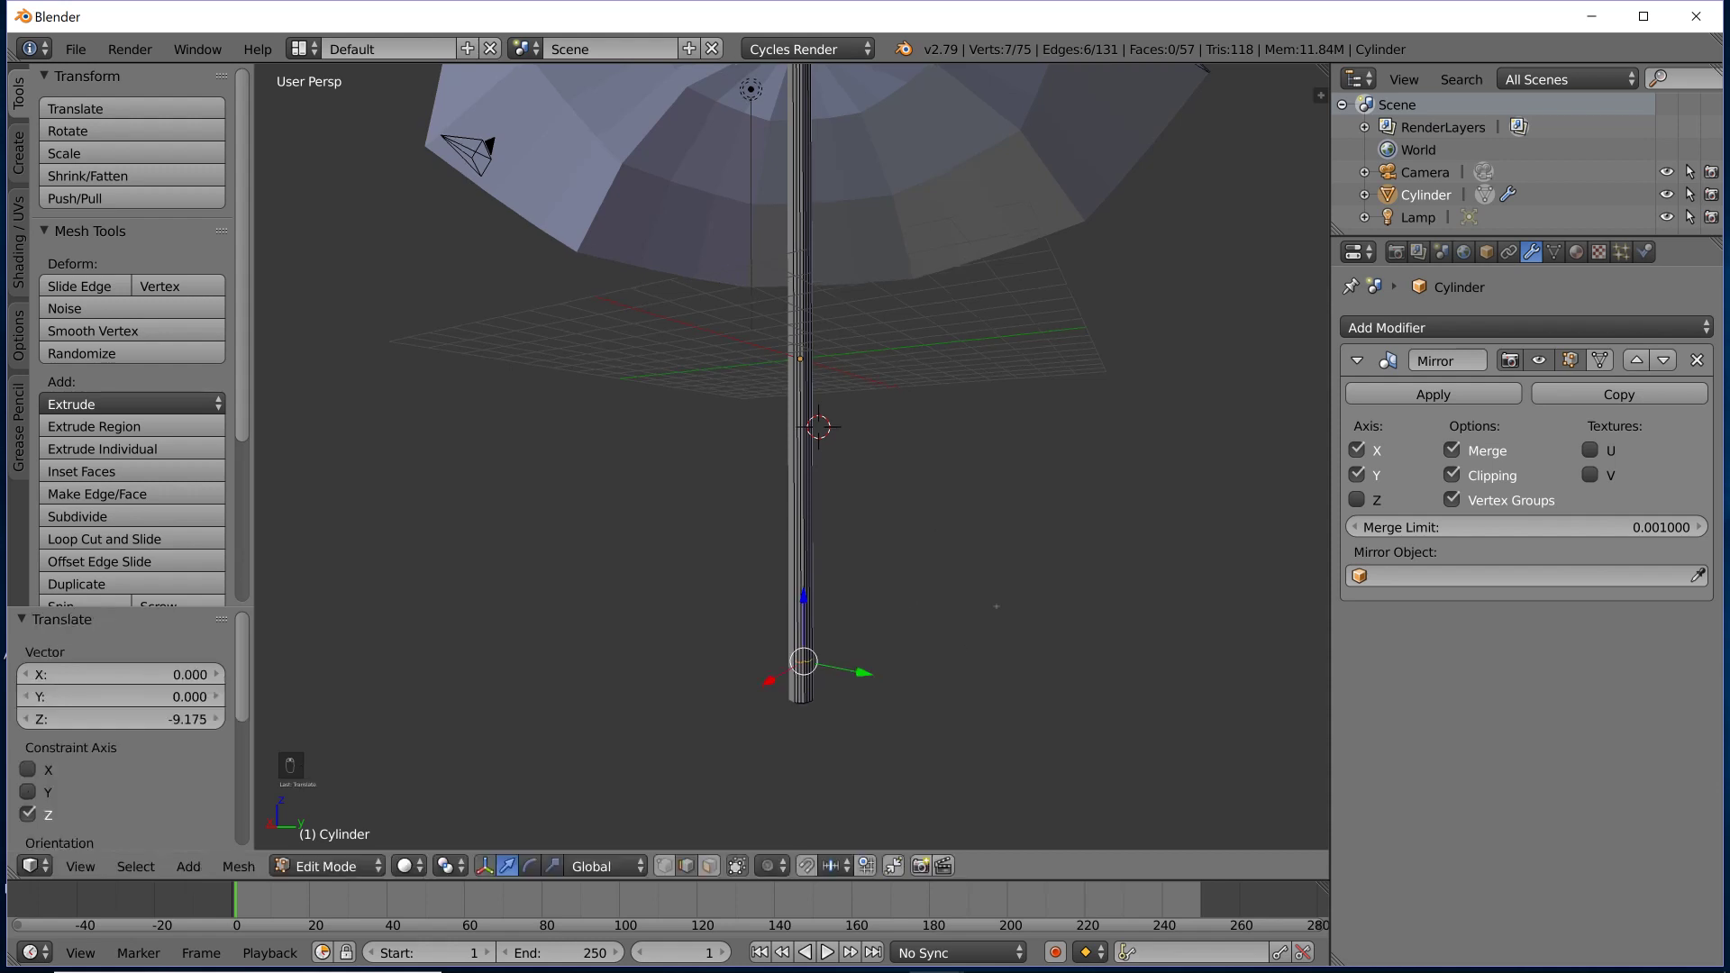
scroll(773, 511, up, 5)
scroll(773, 511, up, 3)
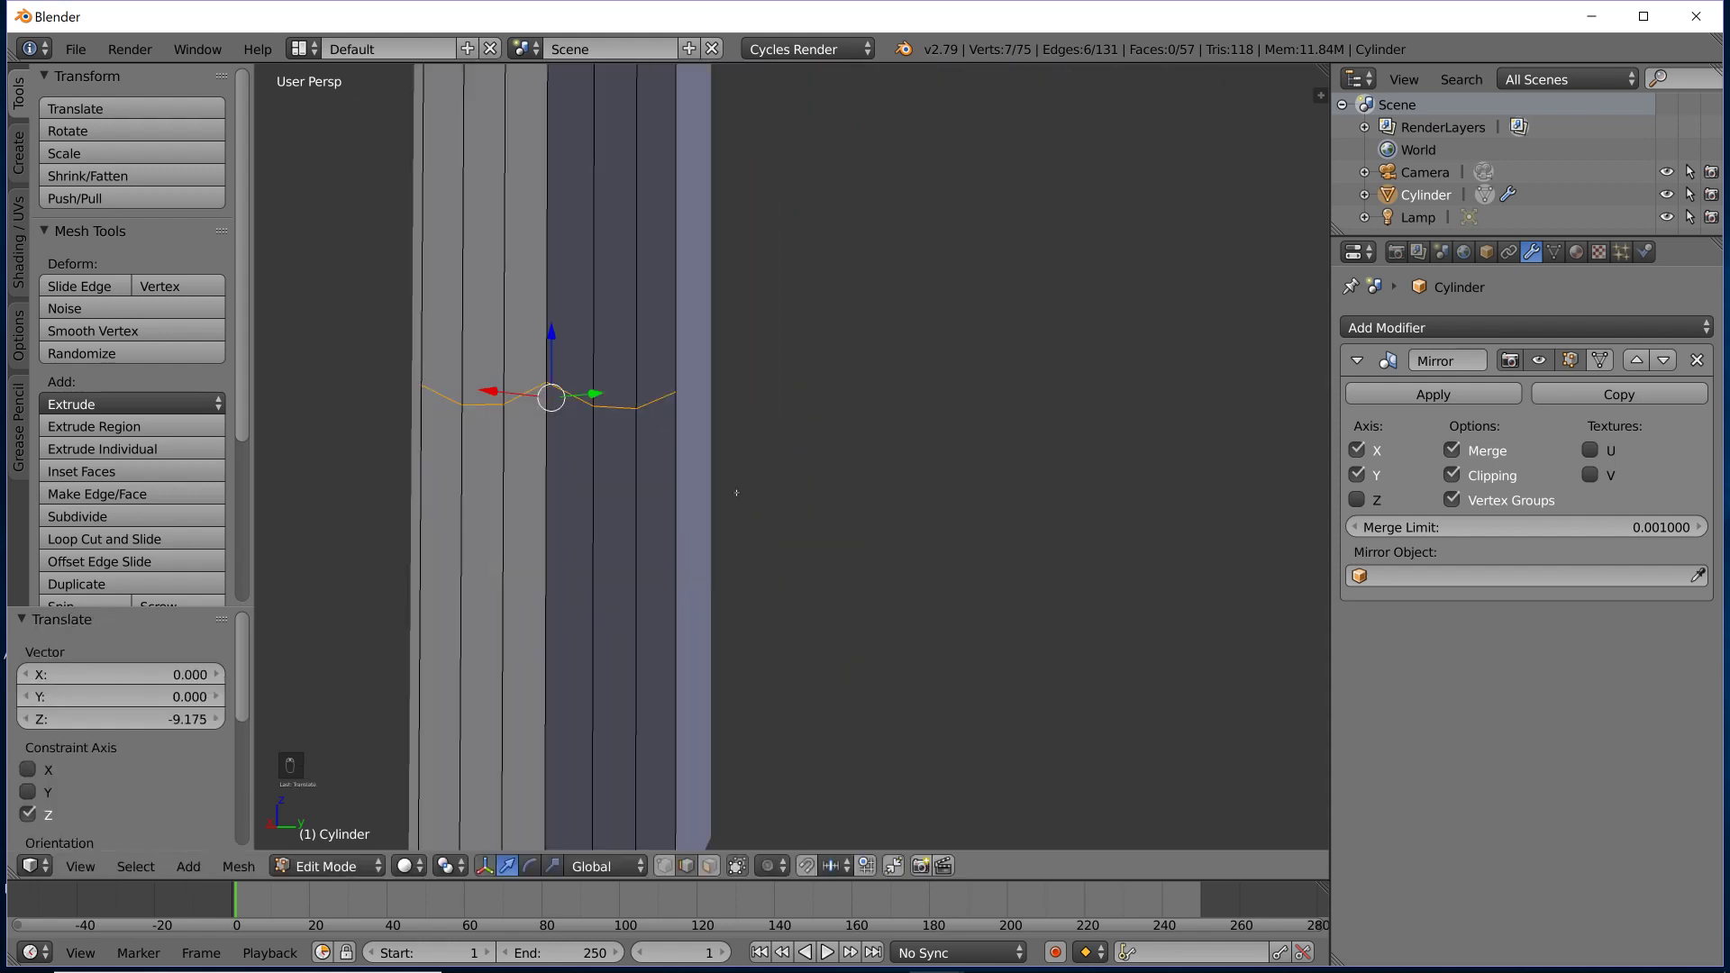
scroll(736, 492, down, 8)
Flatten the pole's edge loop by scaling it to 0 along Z.
mouse_move(738, 493)
middle_down()
mouse_move(807, 472)
mouse_move(747, 517)
middle_up()
key(s)
key(z)
key(0)
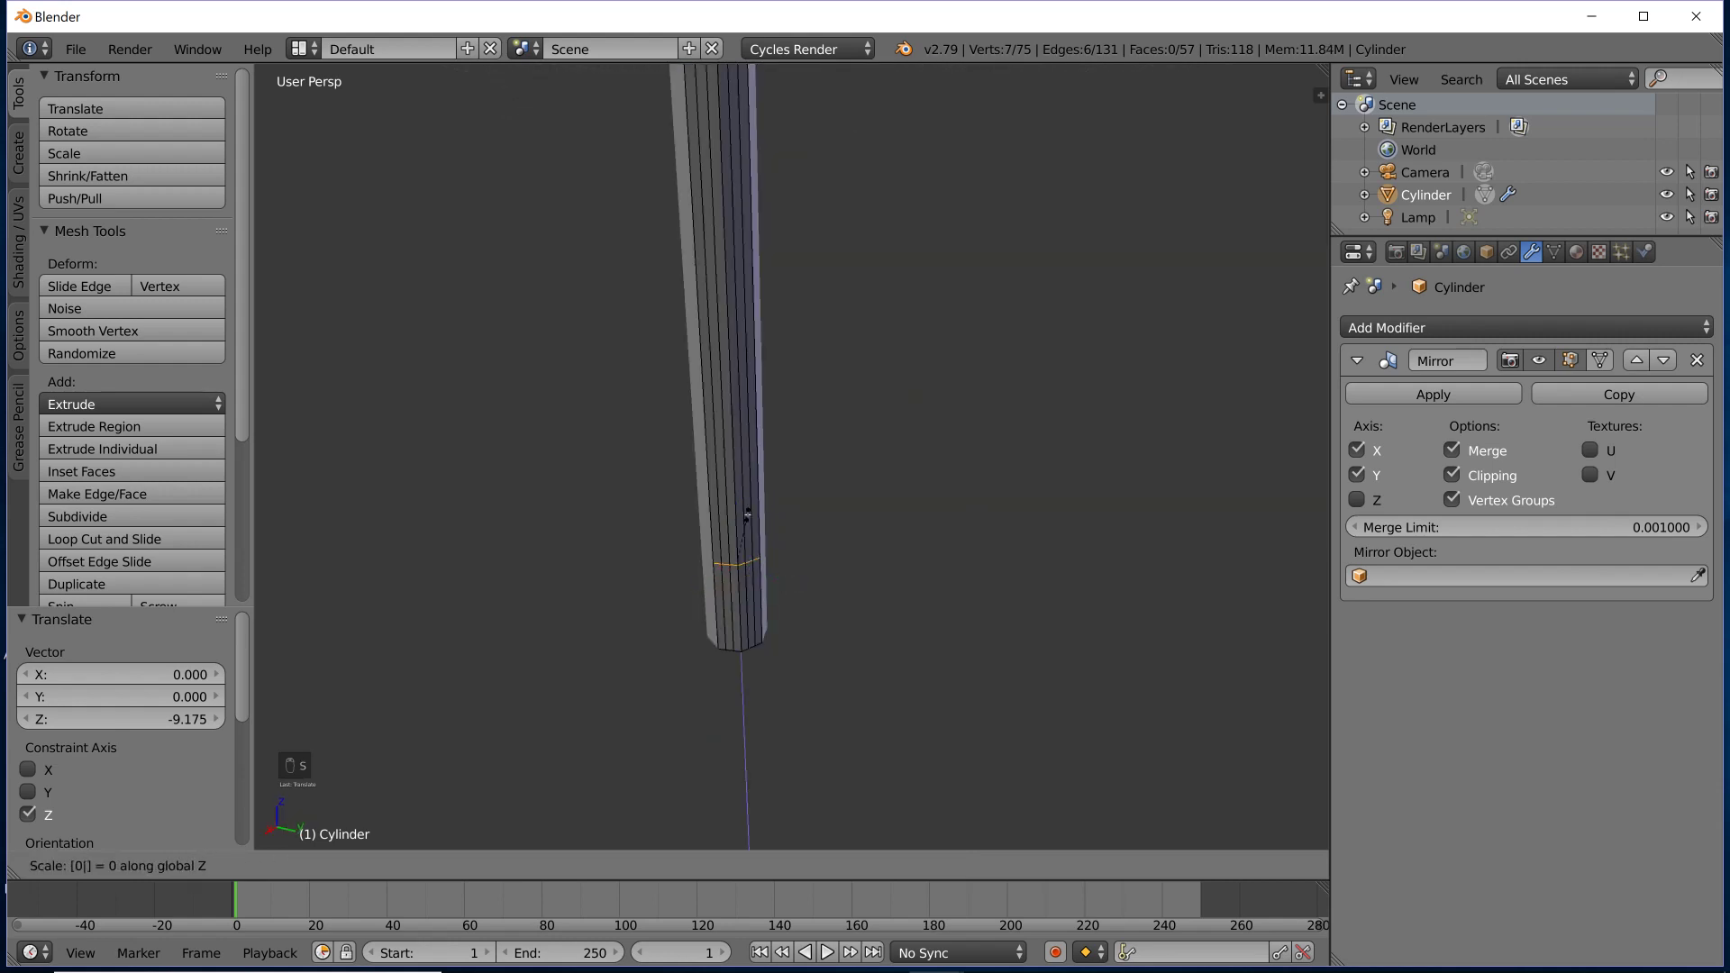
key(Return)
Select all faces of the pole's bottom section and extrude them outward along their normals by about 0.2.
middle_drag(747, 516, 898, 634)
key(z)
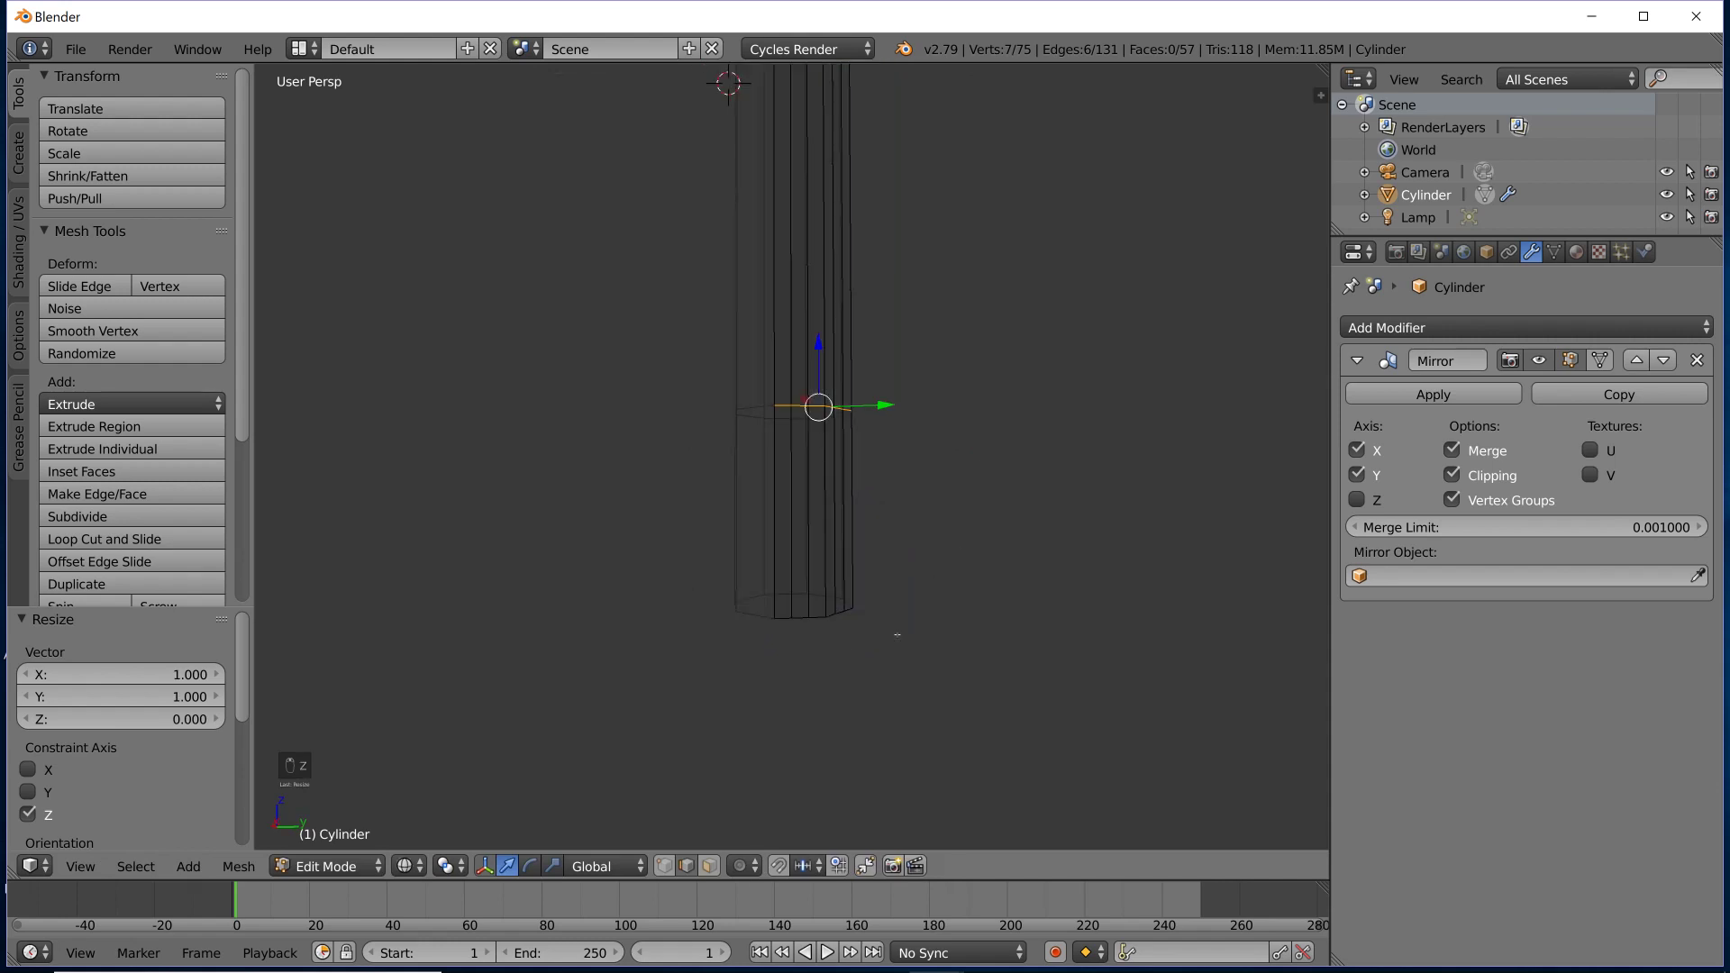
key(b)
drag(1065, 678, 601, 421)
key(z)
middle_drag(992, 433, 884, 444)
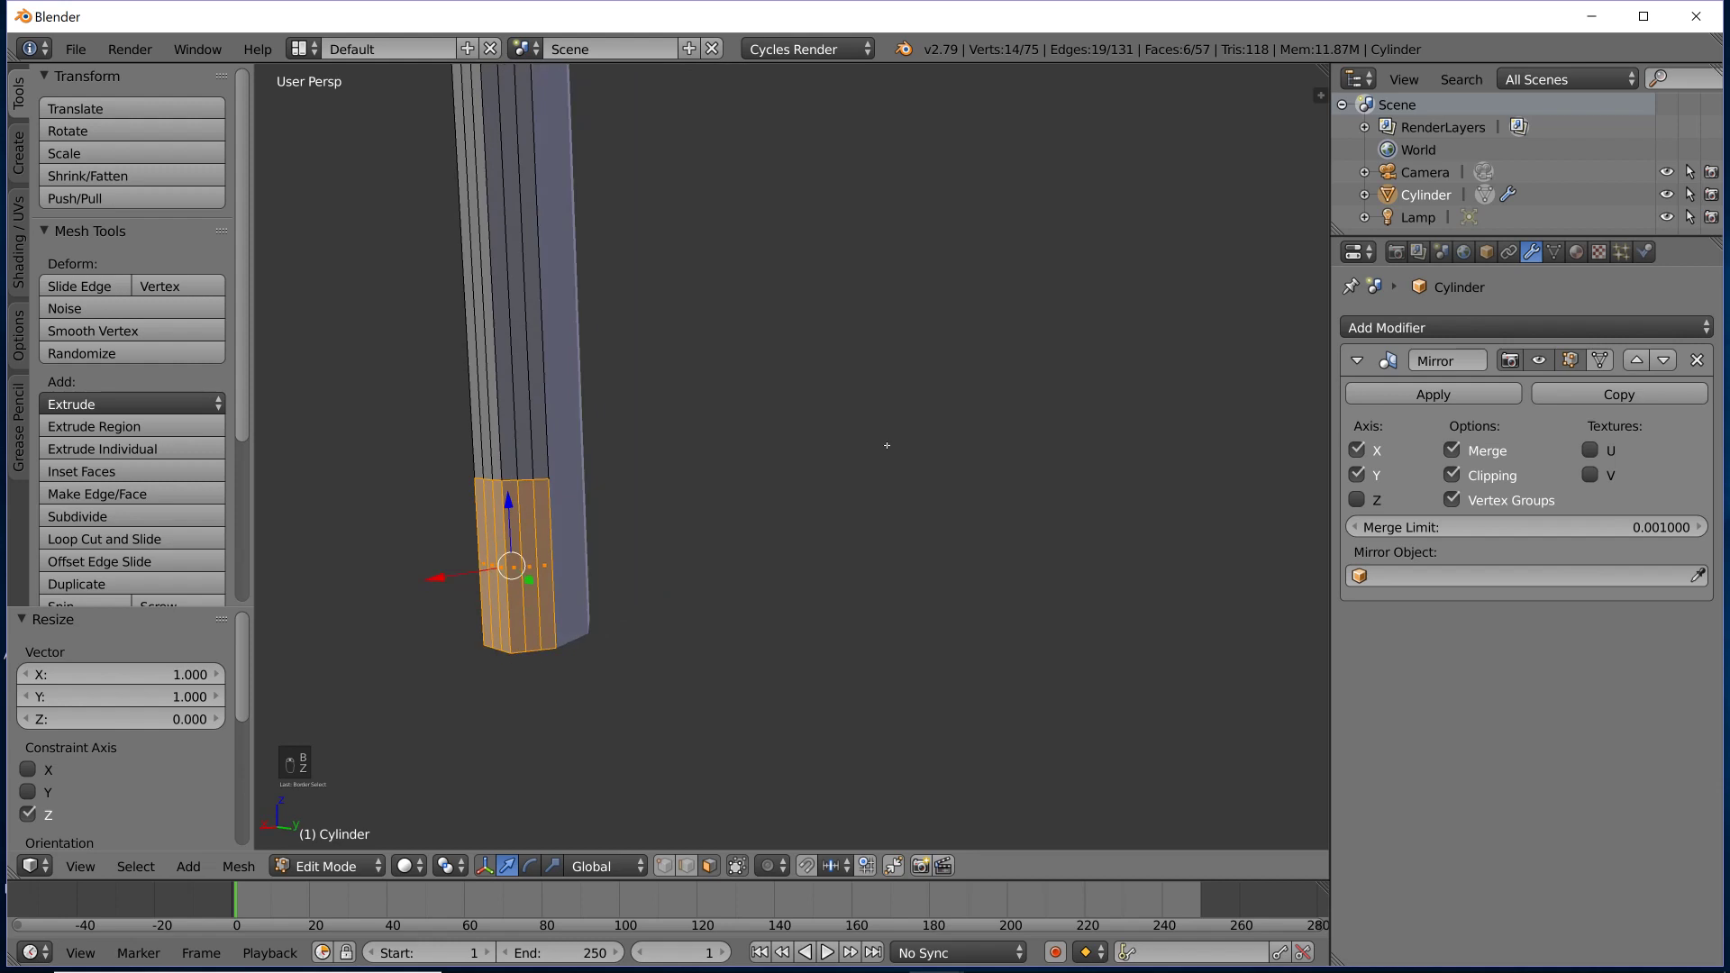
scroll(631, 471, down, 8)
middle_drag(631, 471, 889, 462)
key(alt+e)
click(889, 461)
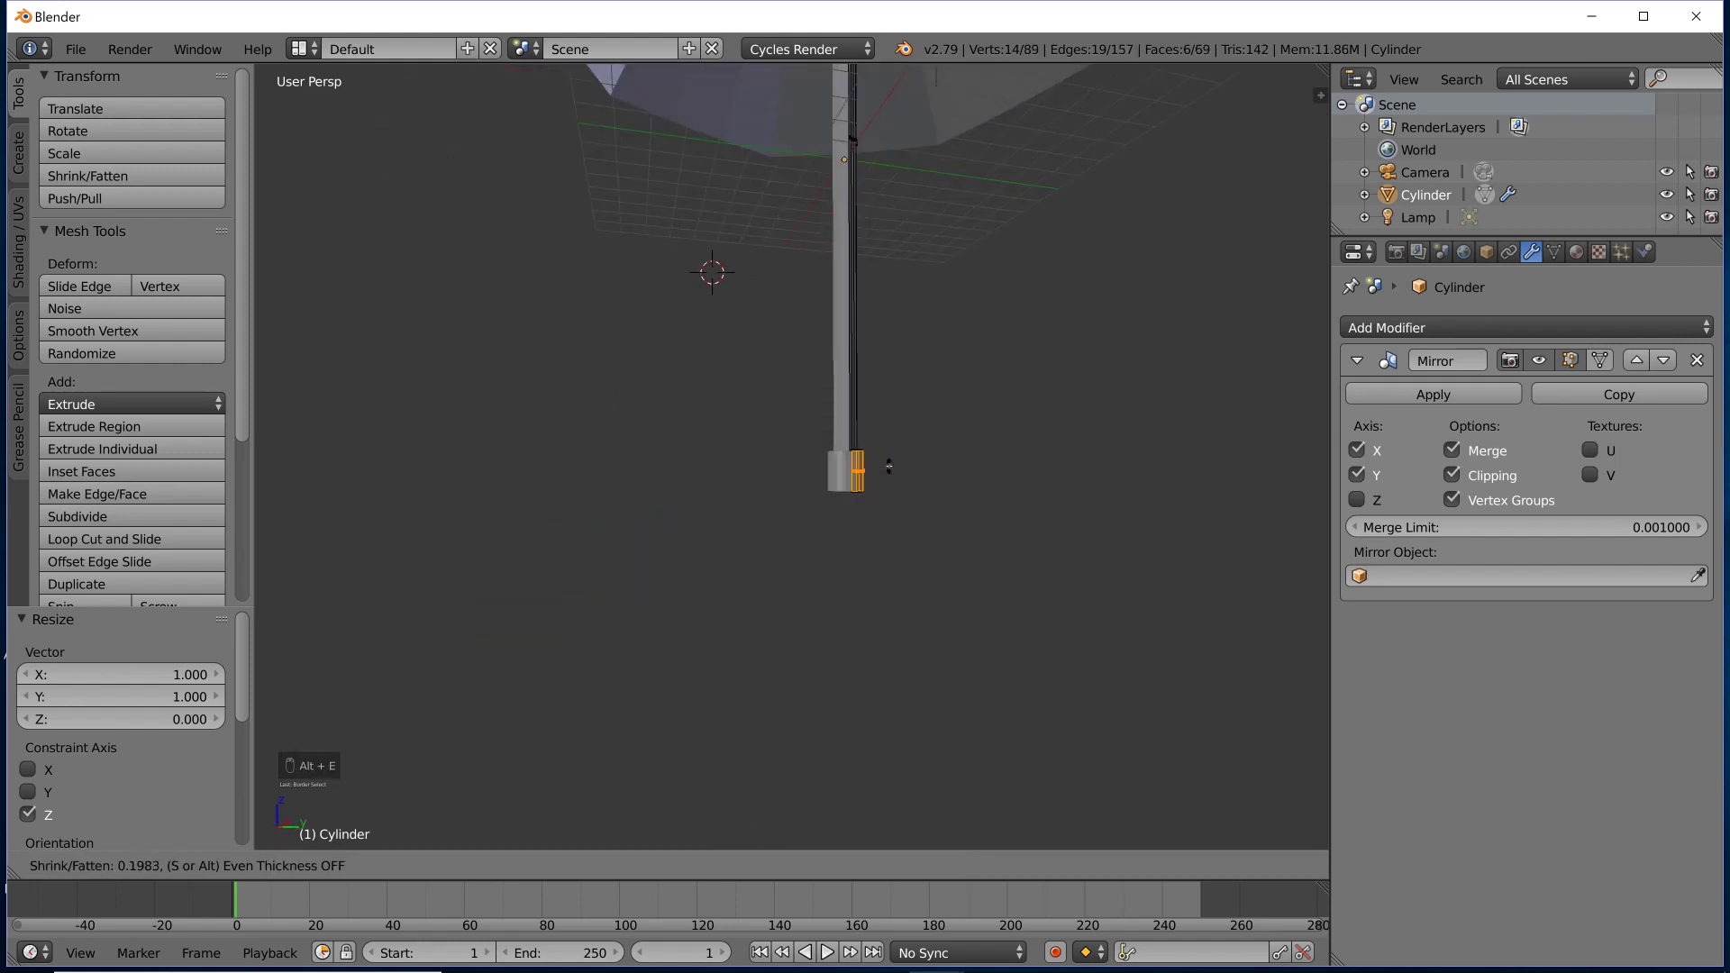
click(889, 468)
Return to Object Mode and examine the whole parasol, including its canopy, tip and thickened pole end, from several angles.
key(Tab)
middle_drag(889, 467, 856, 550)
scroll(856, 505, down, 6)
scroll(818, 256, down, 1)
scroll(838, 290, down, 3)
middle_drag(819, 256, 827, 534)
scroll(838, 292, up, 3)
scroll(838, 290, down, 4)
scroll(842, 258, up, 4)
scroll(844, 270, down, 4)
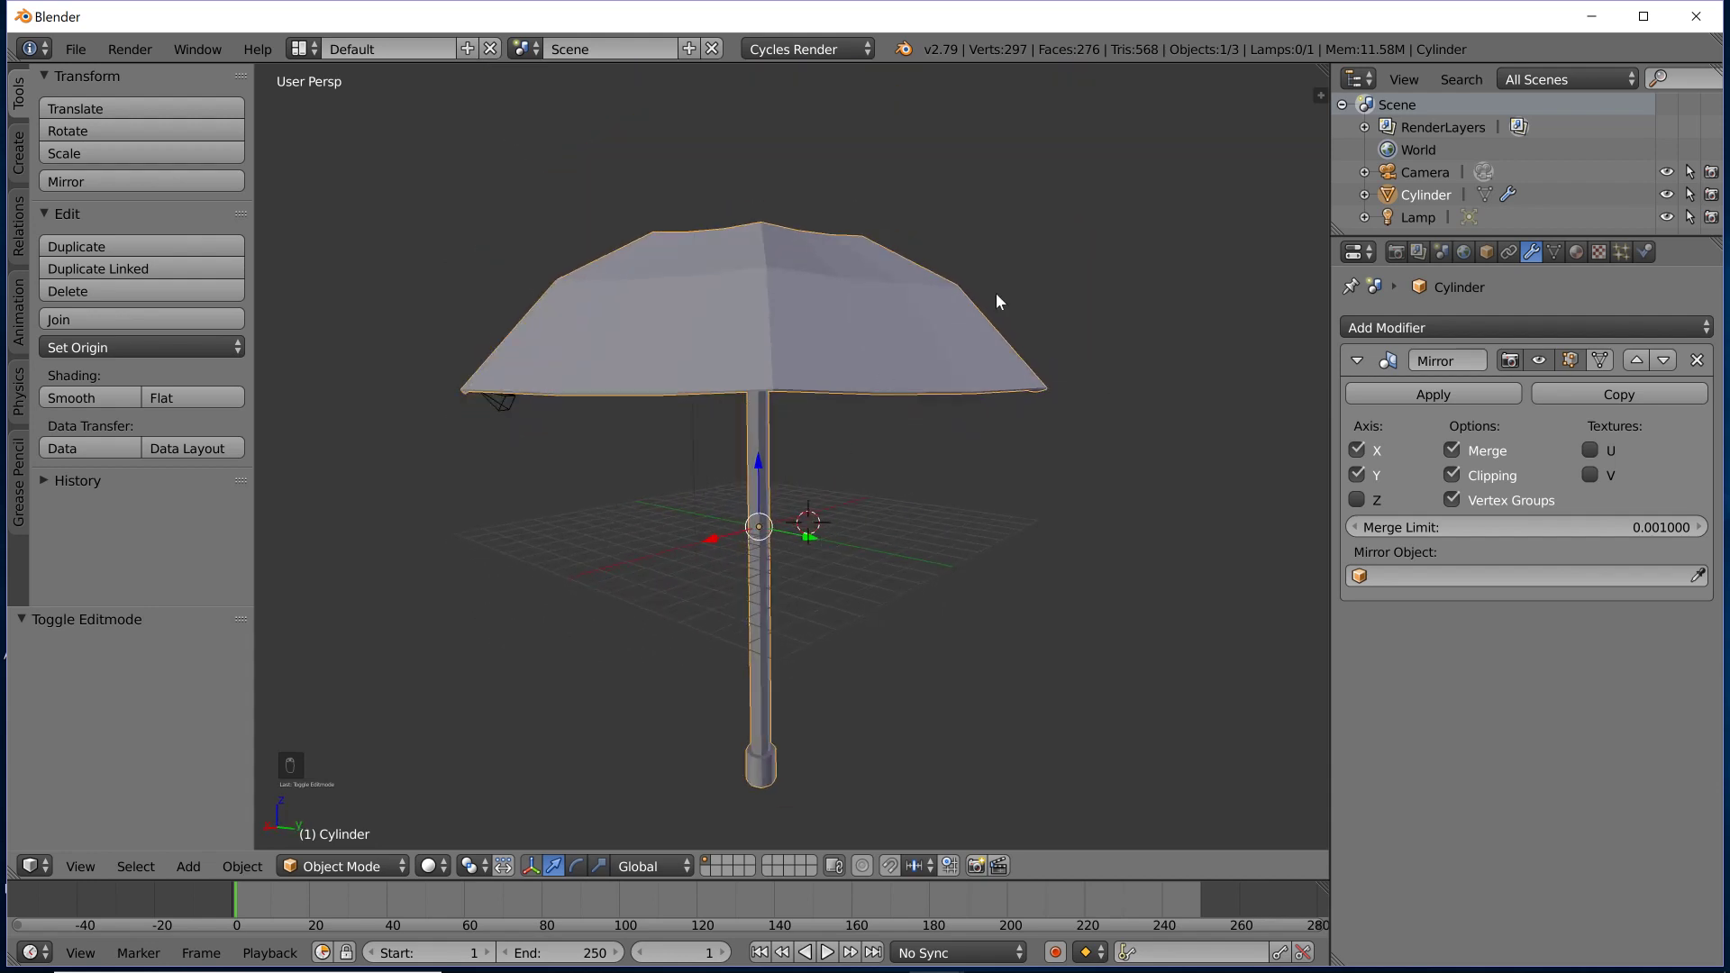
middle_drag(984, 315, 934, 362)
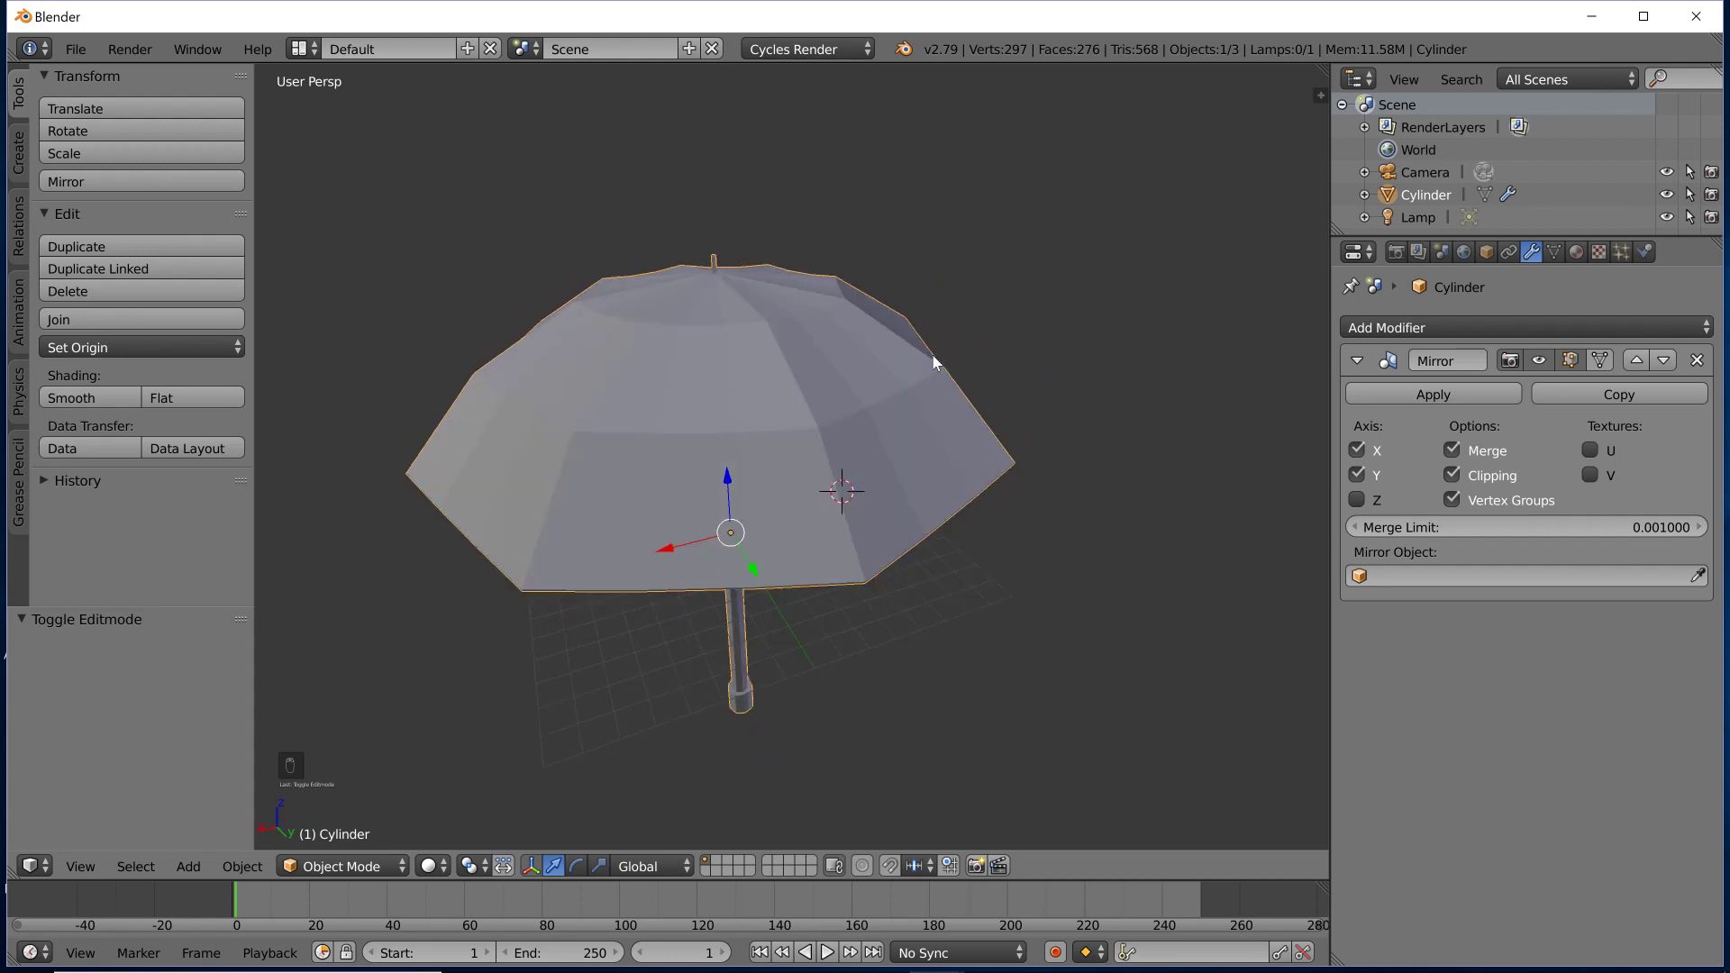
middle_drag(733, 469, 770, 439)
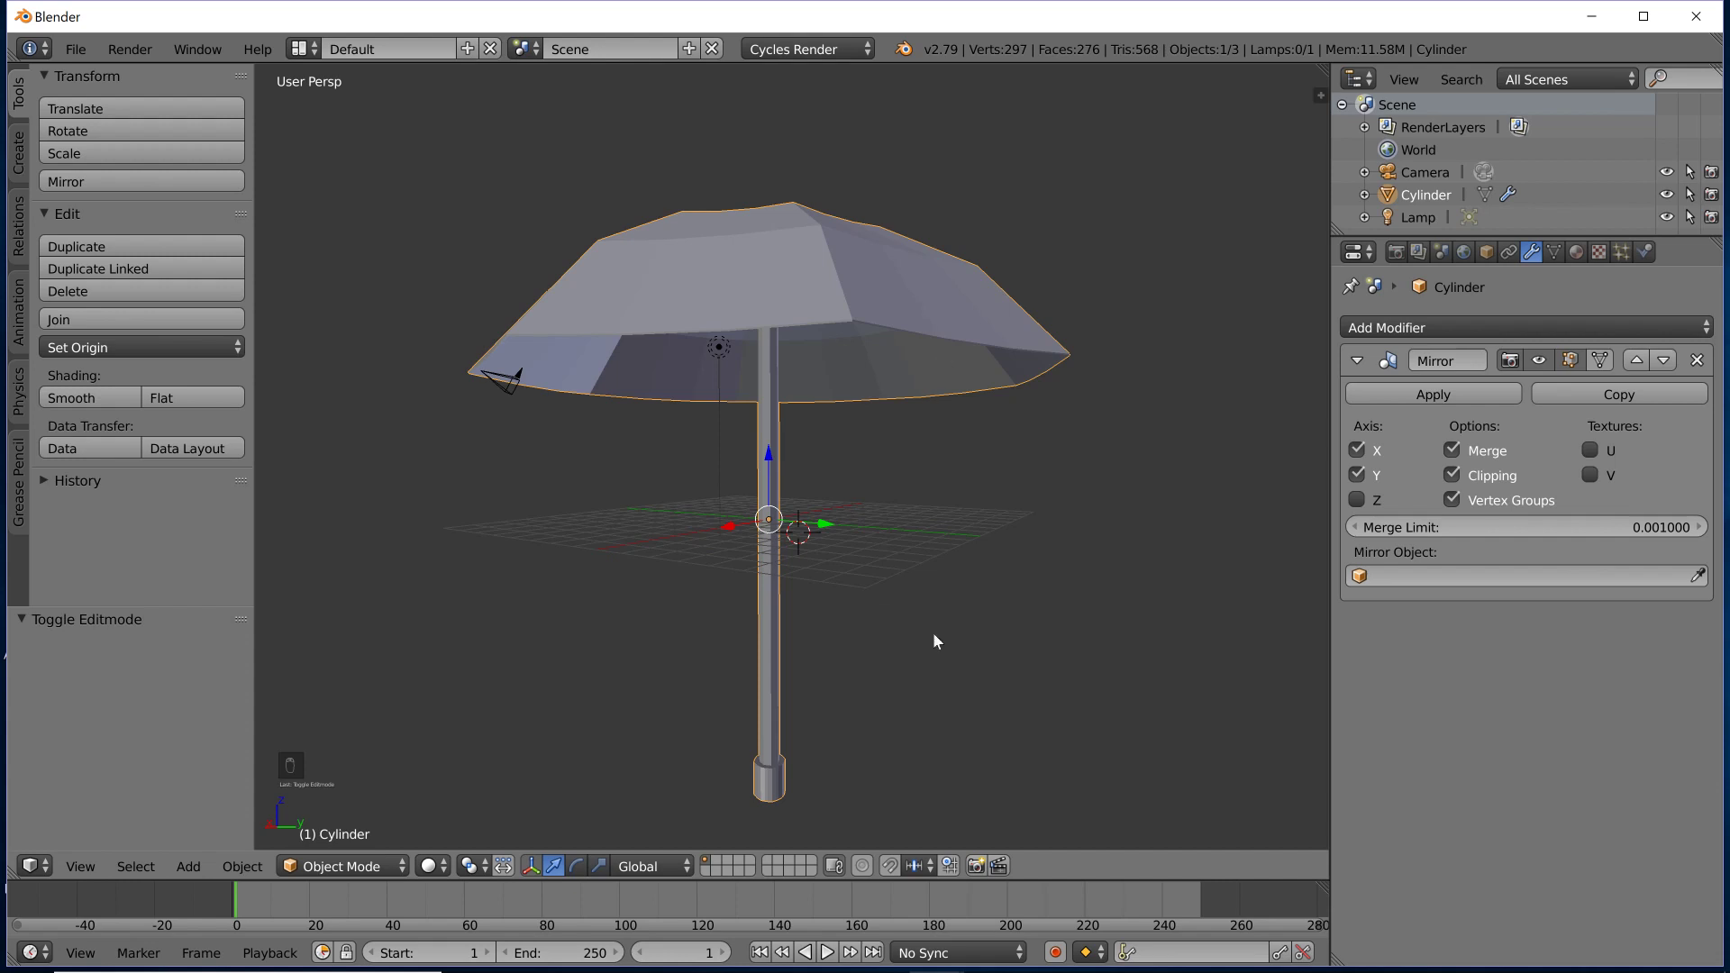
middle_drag(860, 555, 906, 614)
mouse_move(904, 970)
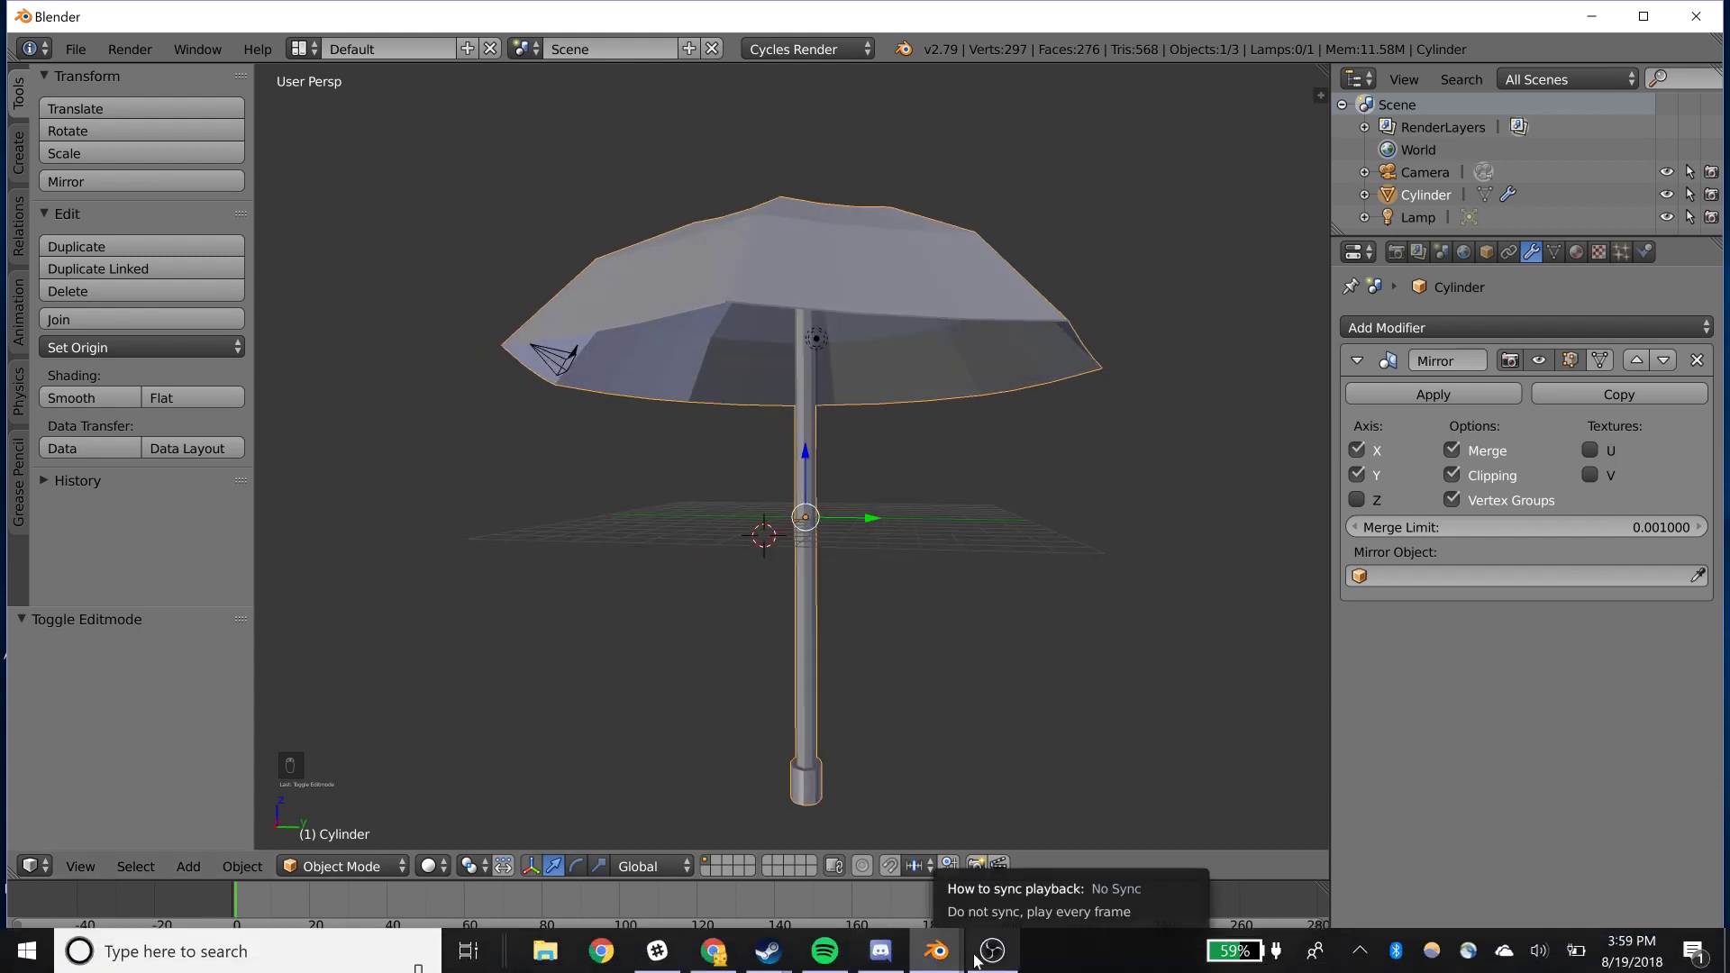